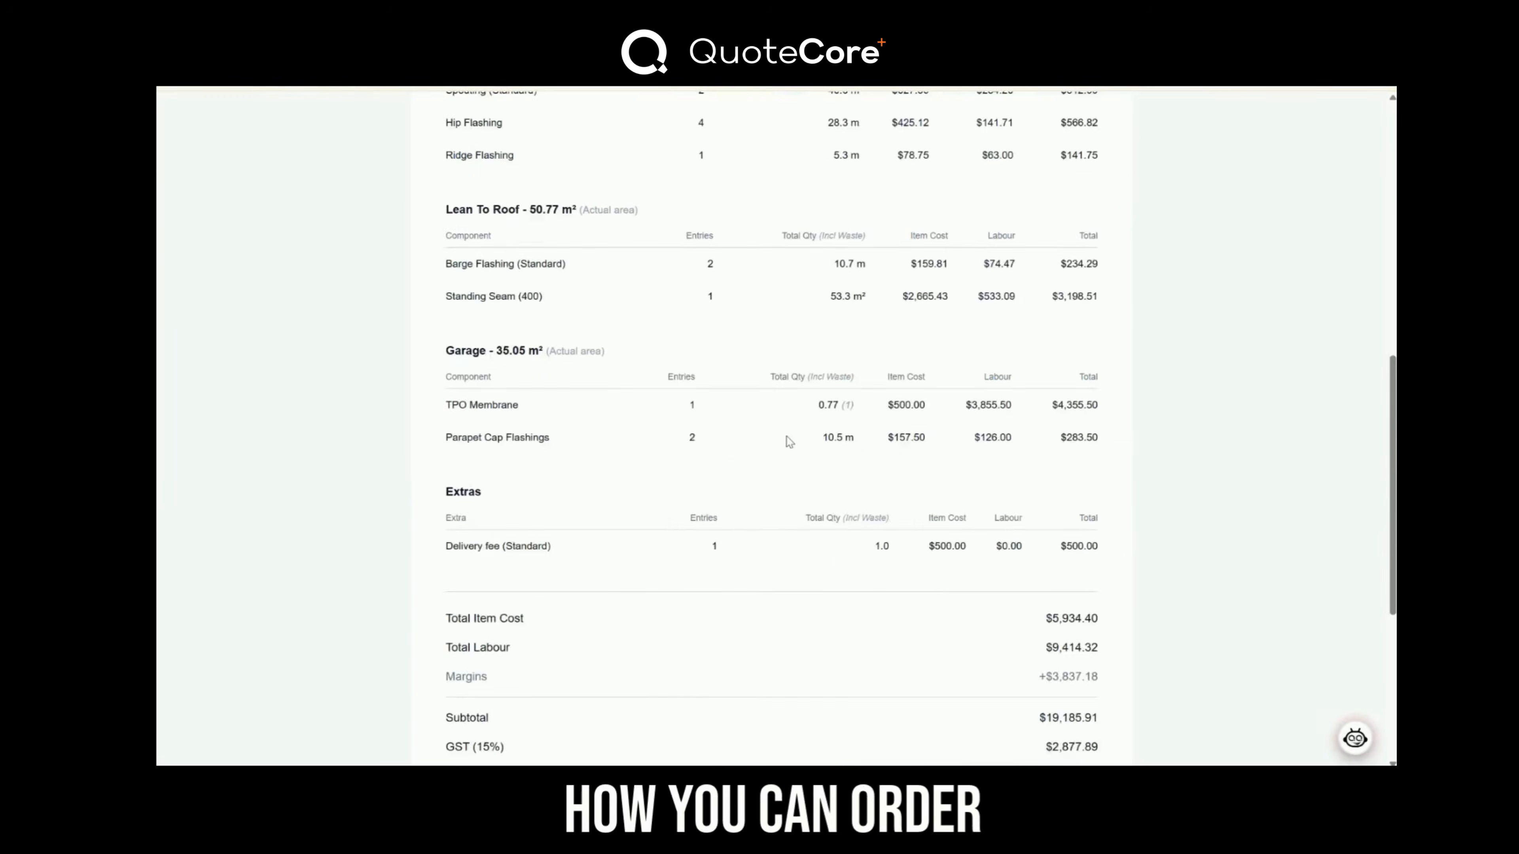
Start a material order from the newest quote in the list, using the Double Column layout.
scroll(787, 443, up, 10)
scroll(741, 440, up, 2)
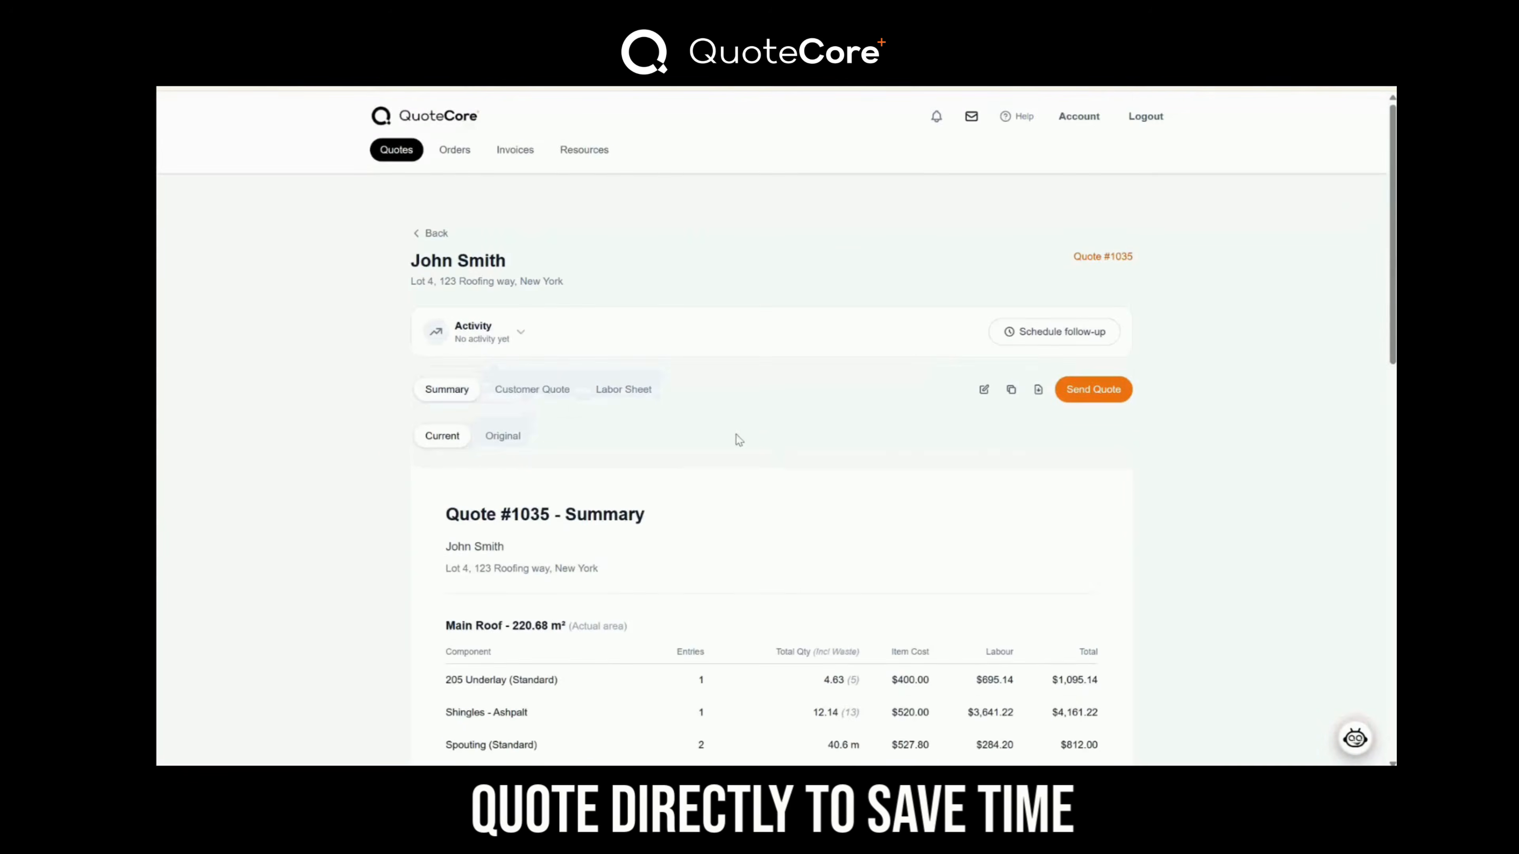
scroll(763, 467, down, 6)
scroll(742, 455, up, 6)
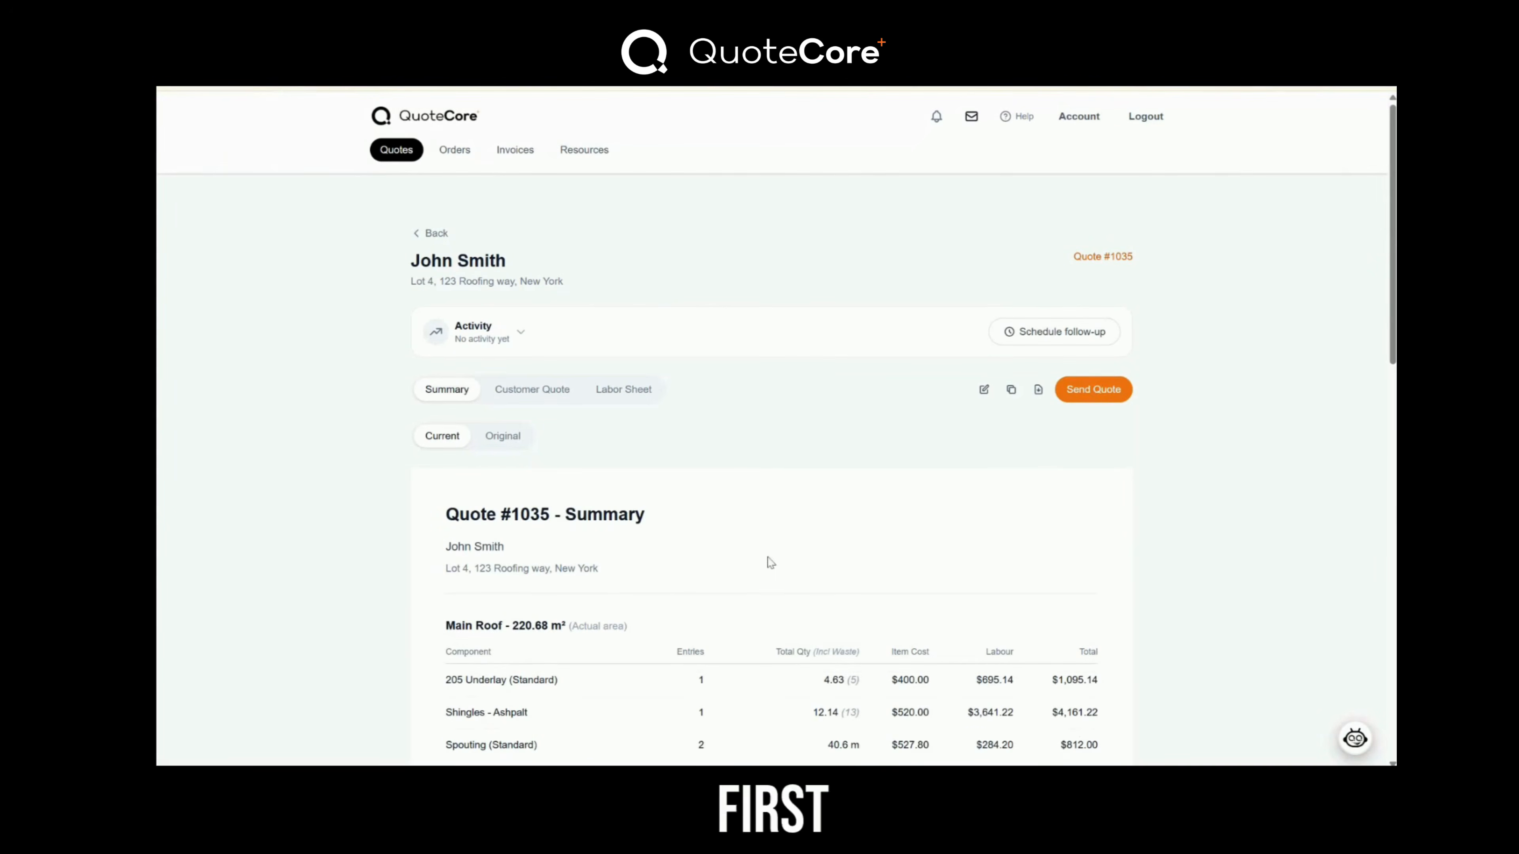
click(452, 152)
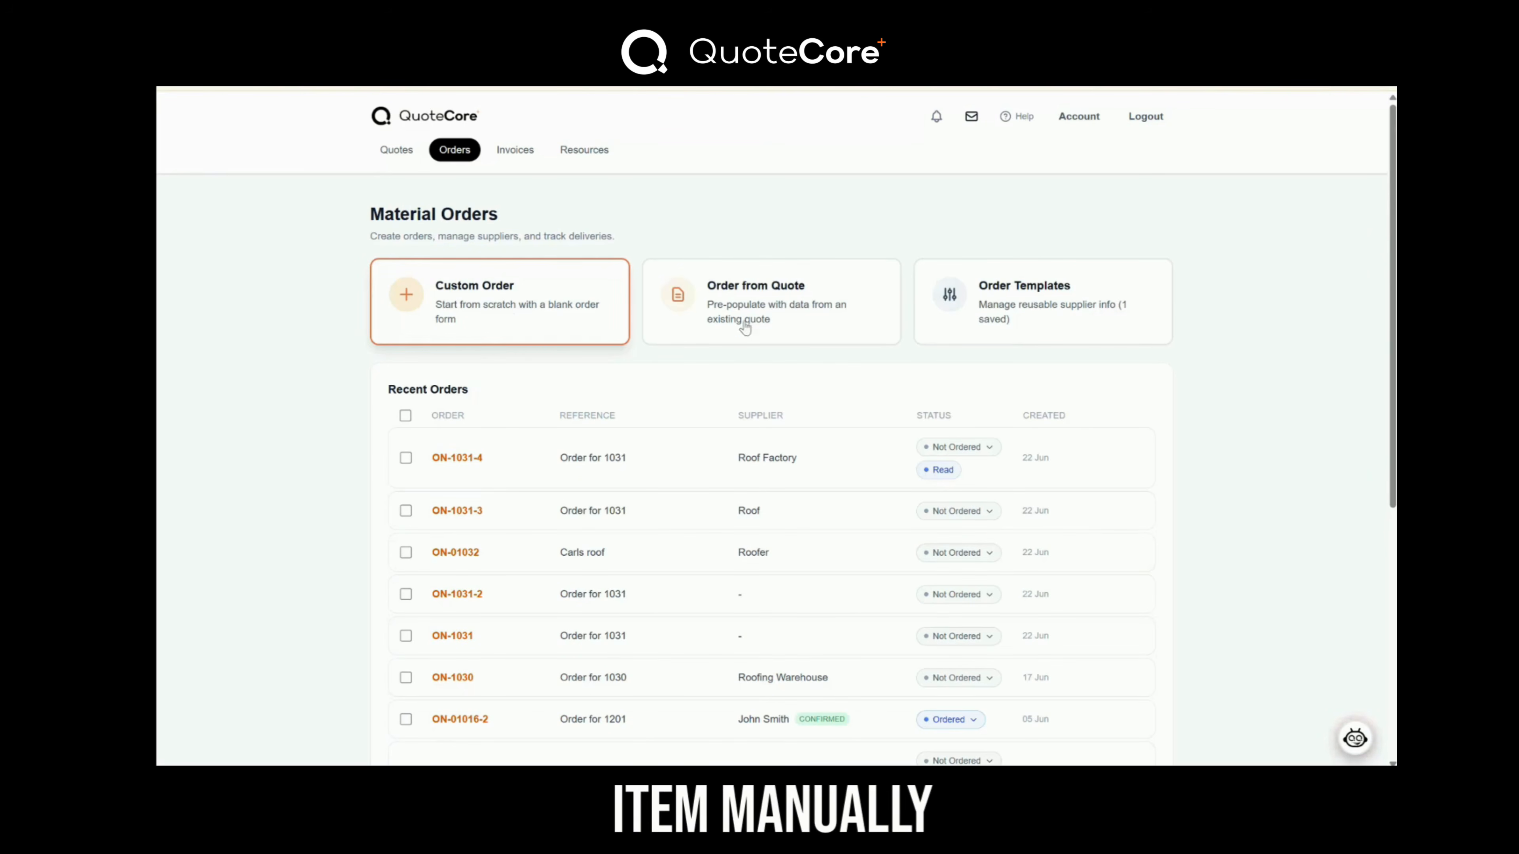
click(777, 324)
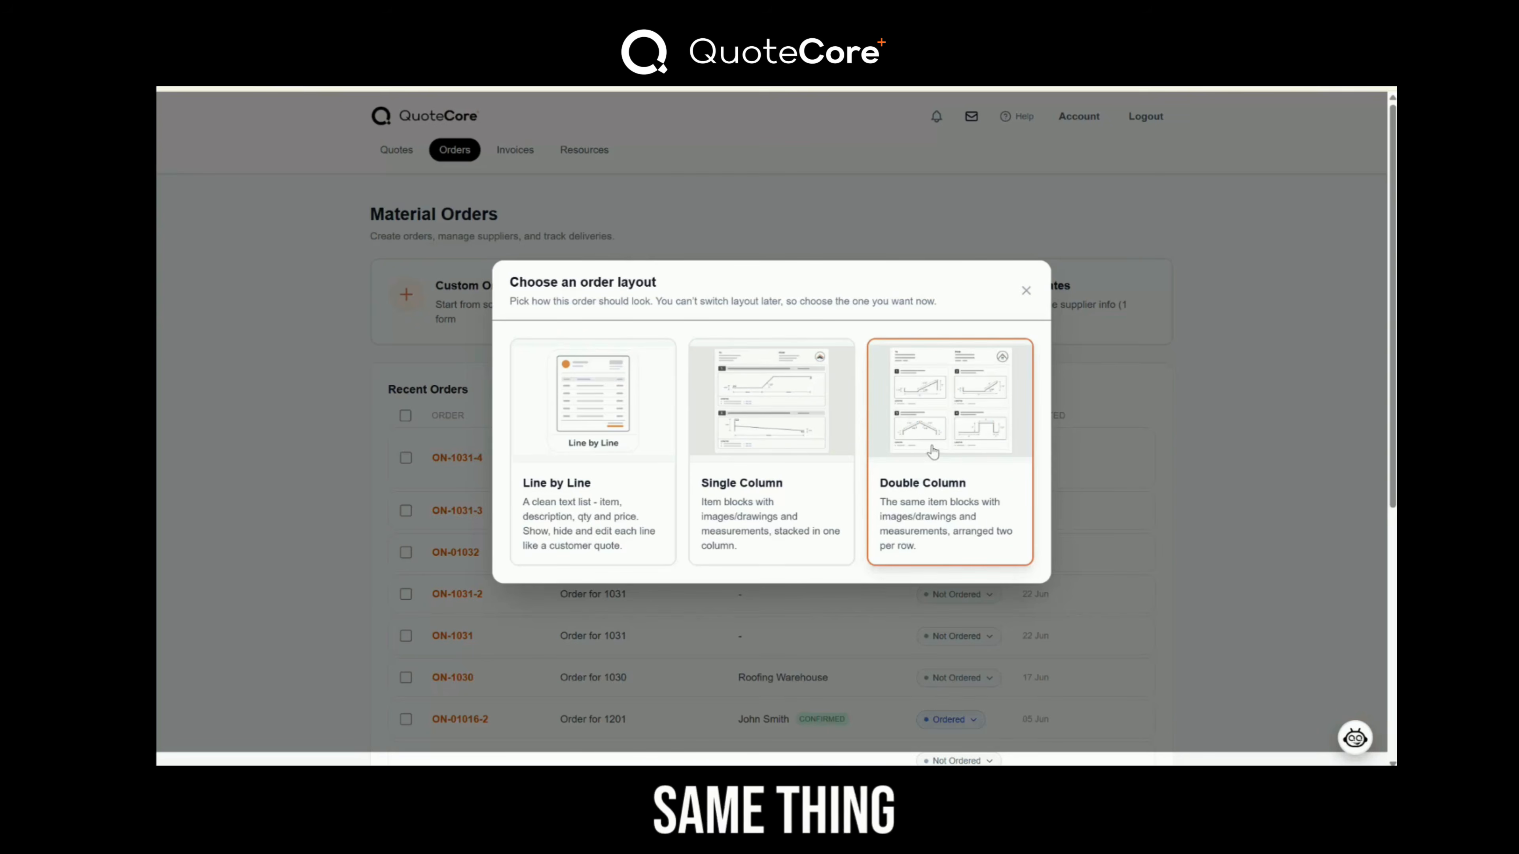
click(952, 428)
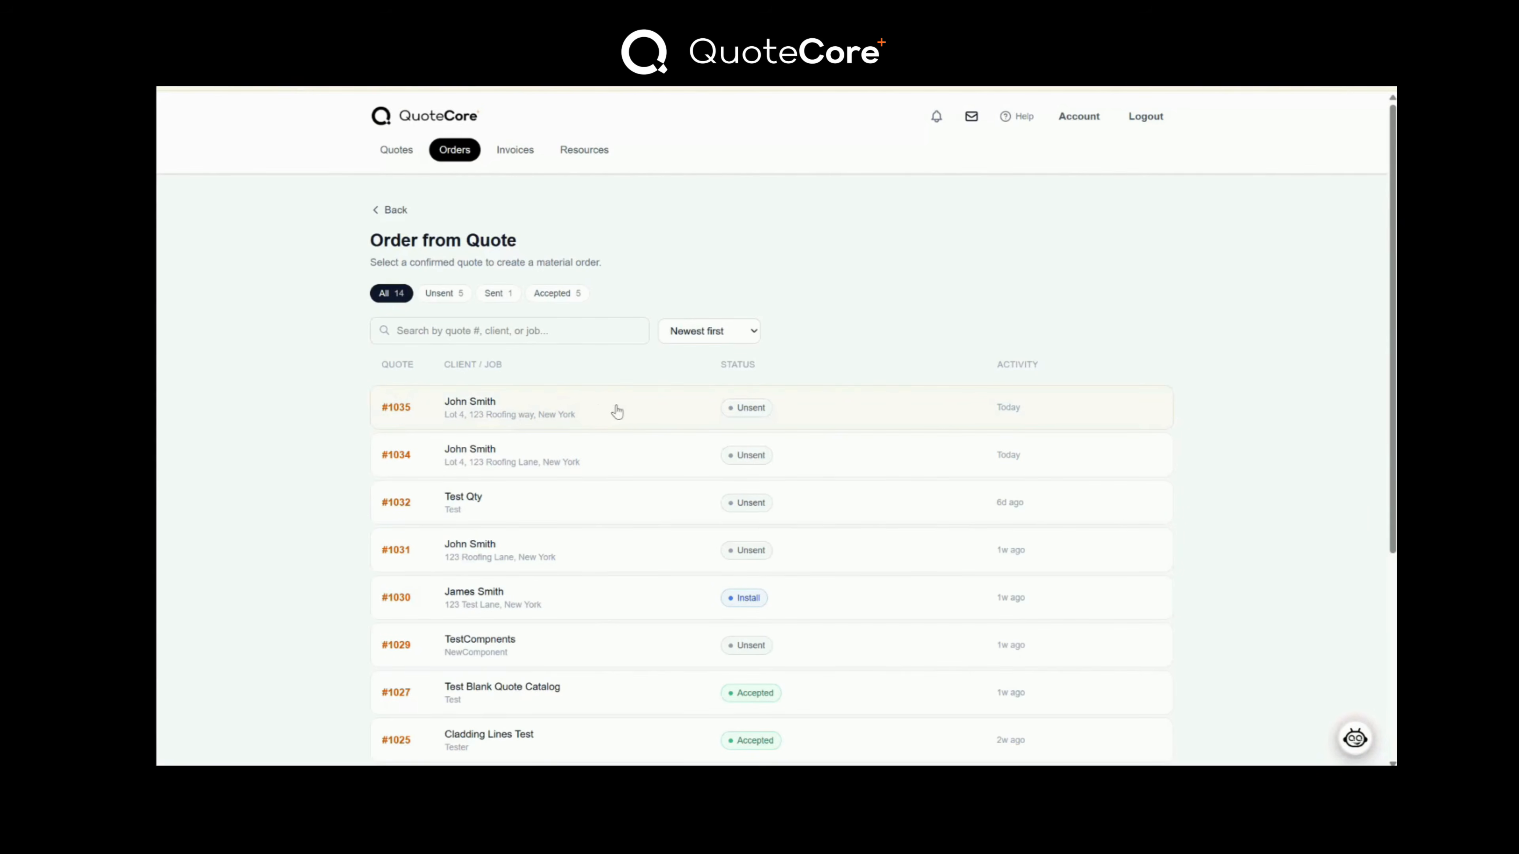
click(576, 407)
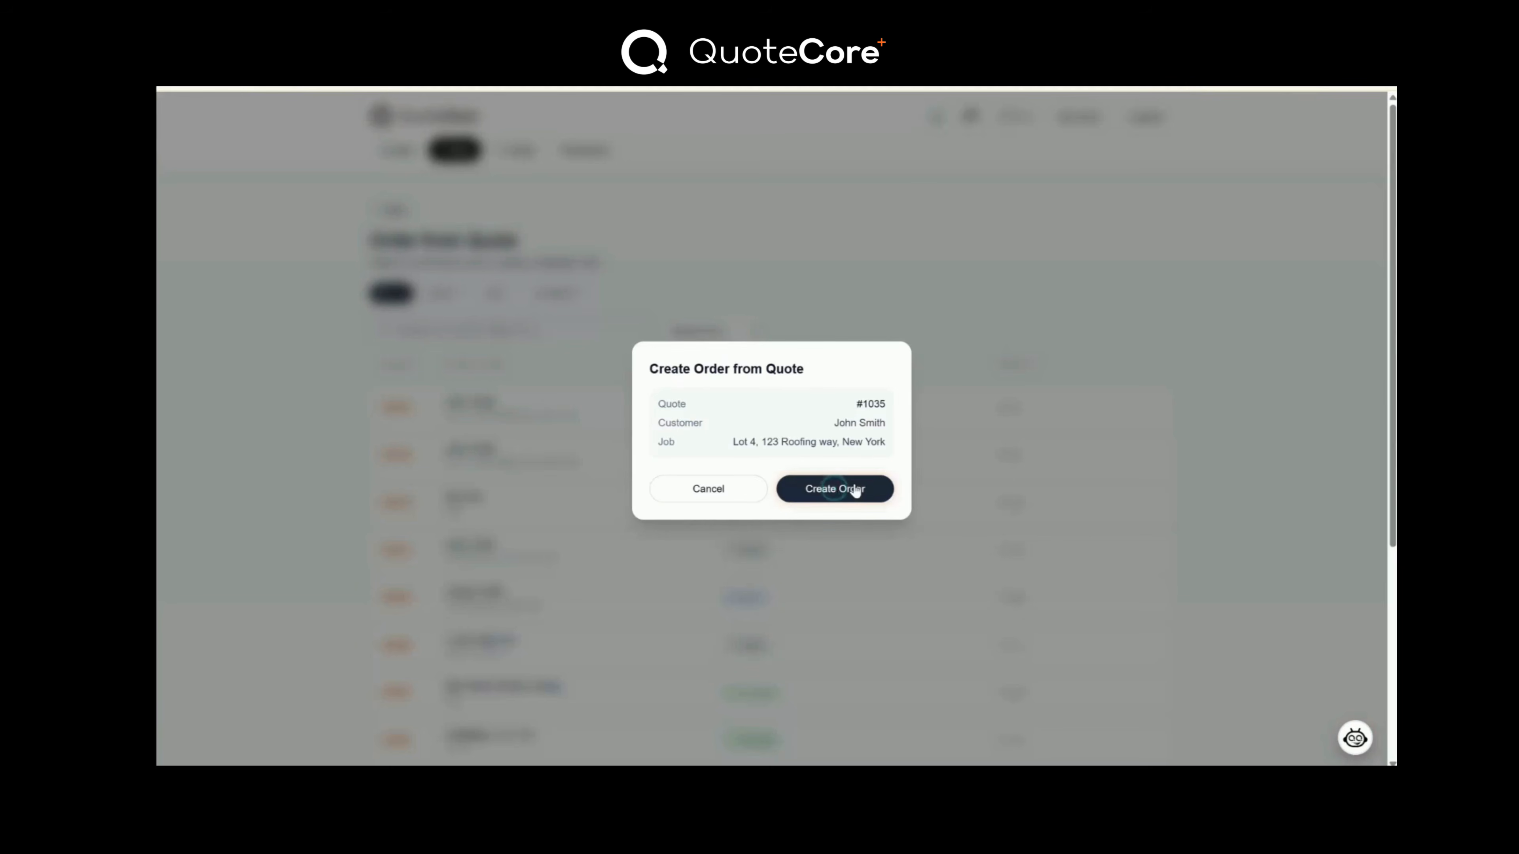
click(834, 489)
Include all quote components except Delivery fee (Standard) and create the order.
scroll(832, 488, down, 2)
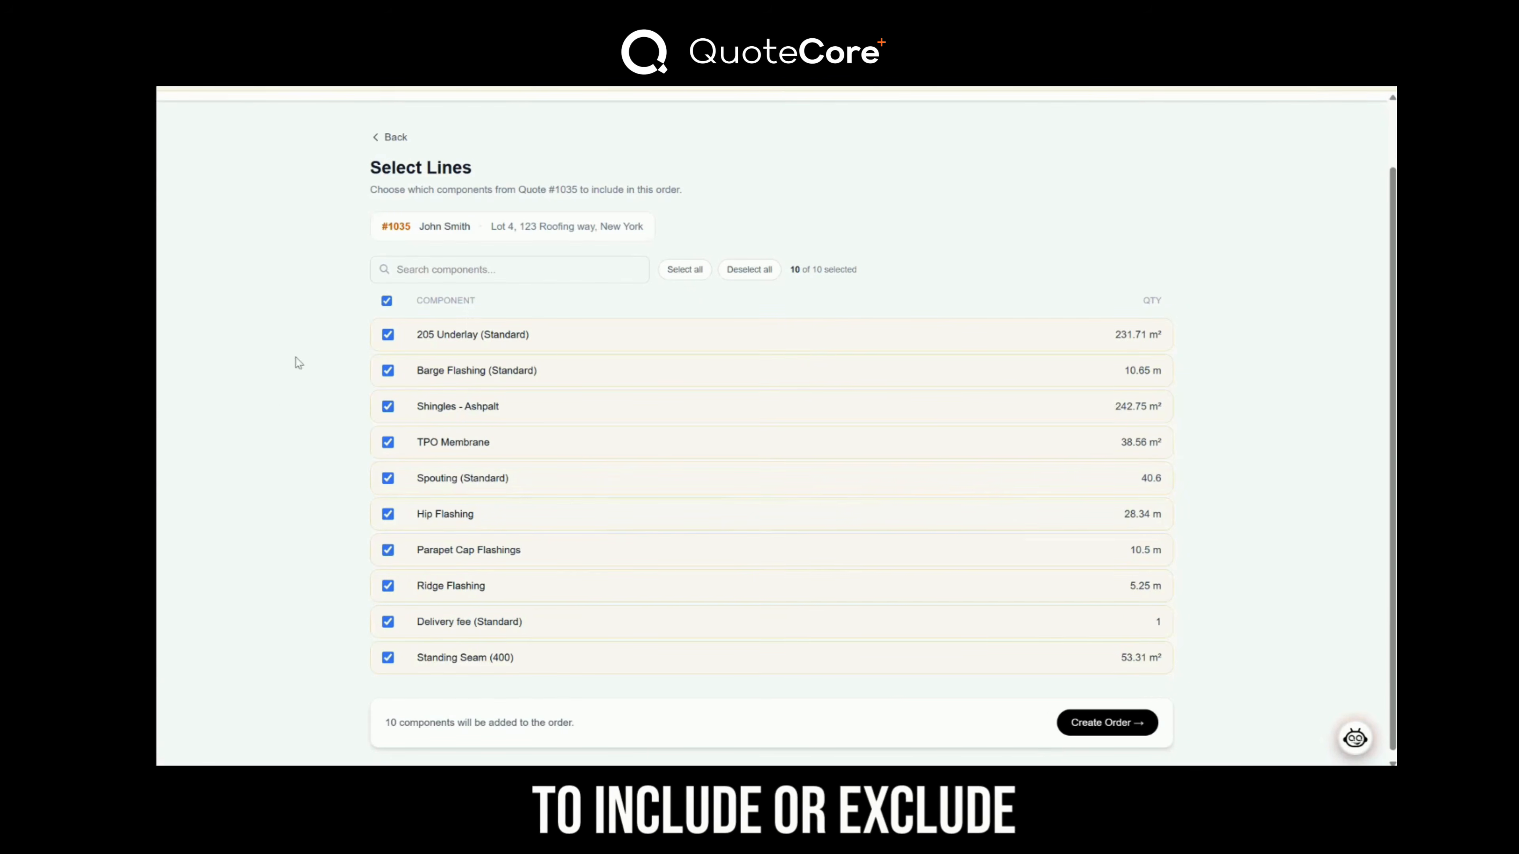
click(387, 301)
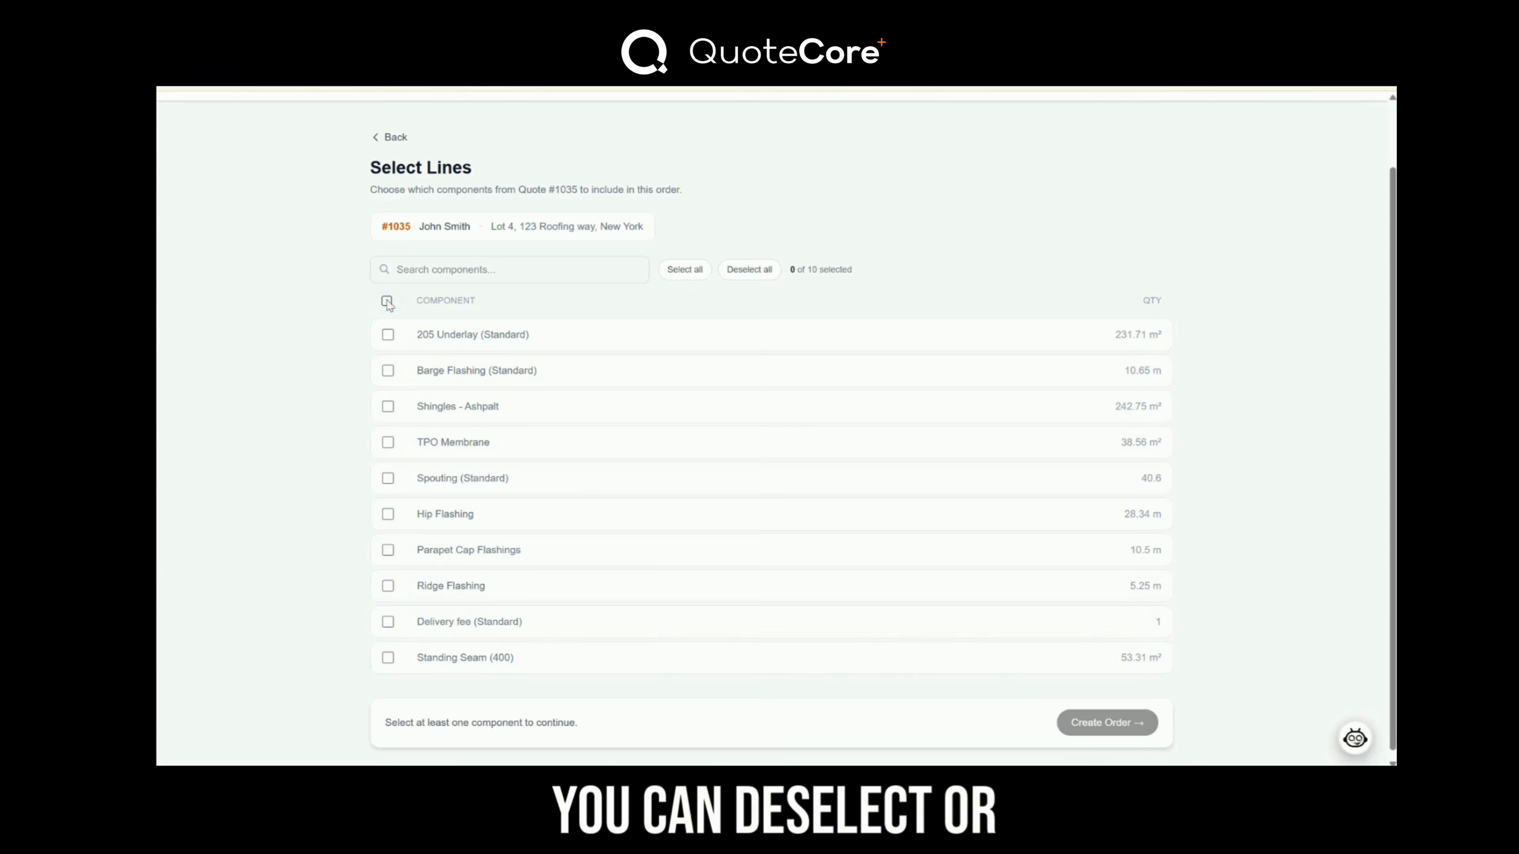
click(387, 302)
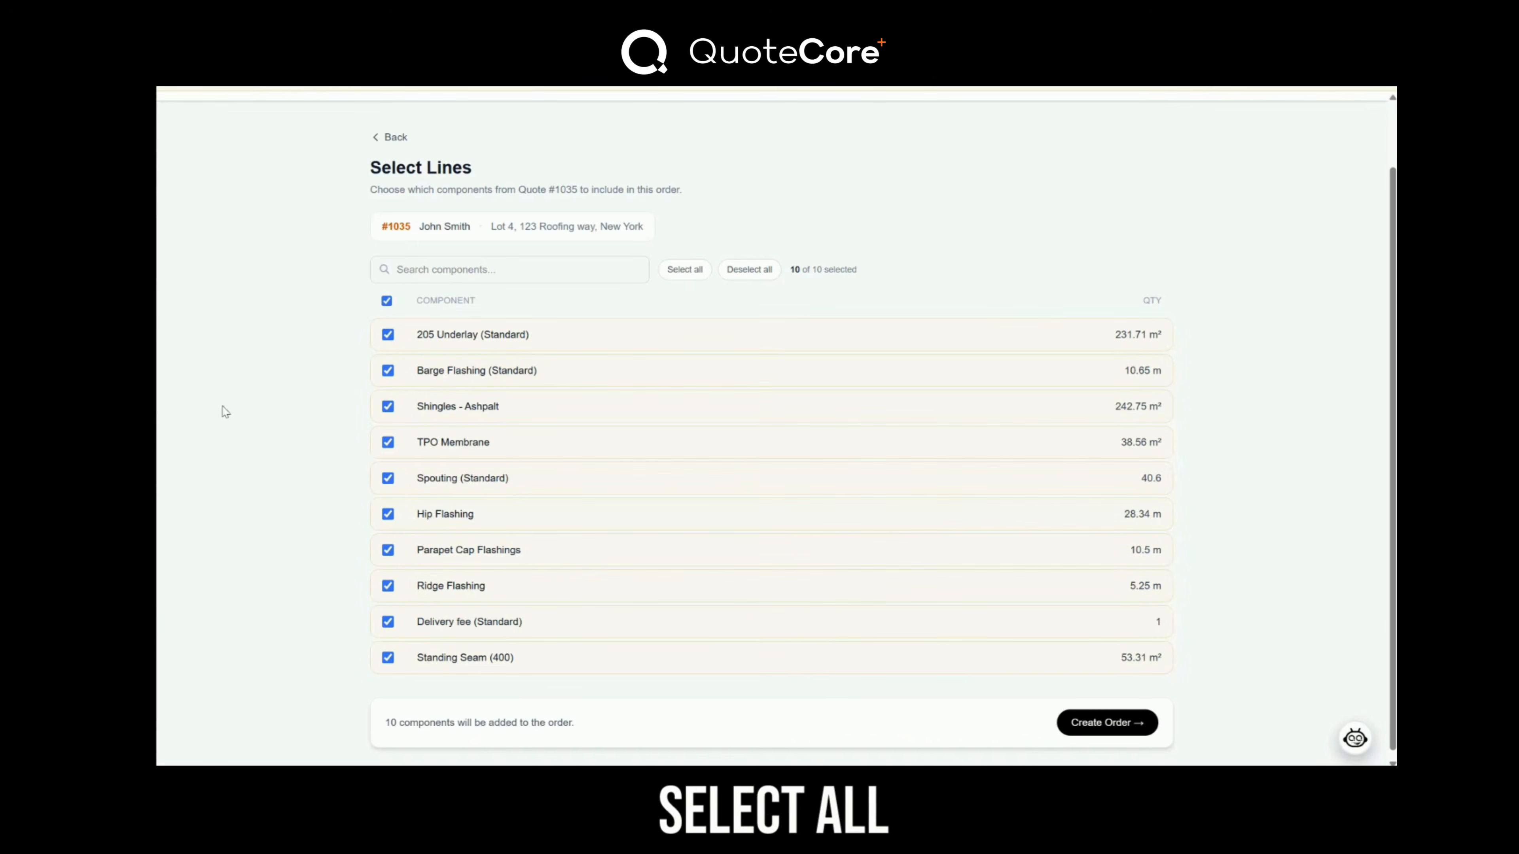
click(388, 622)
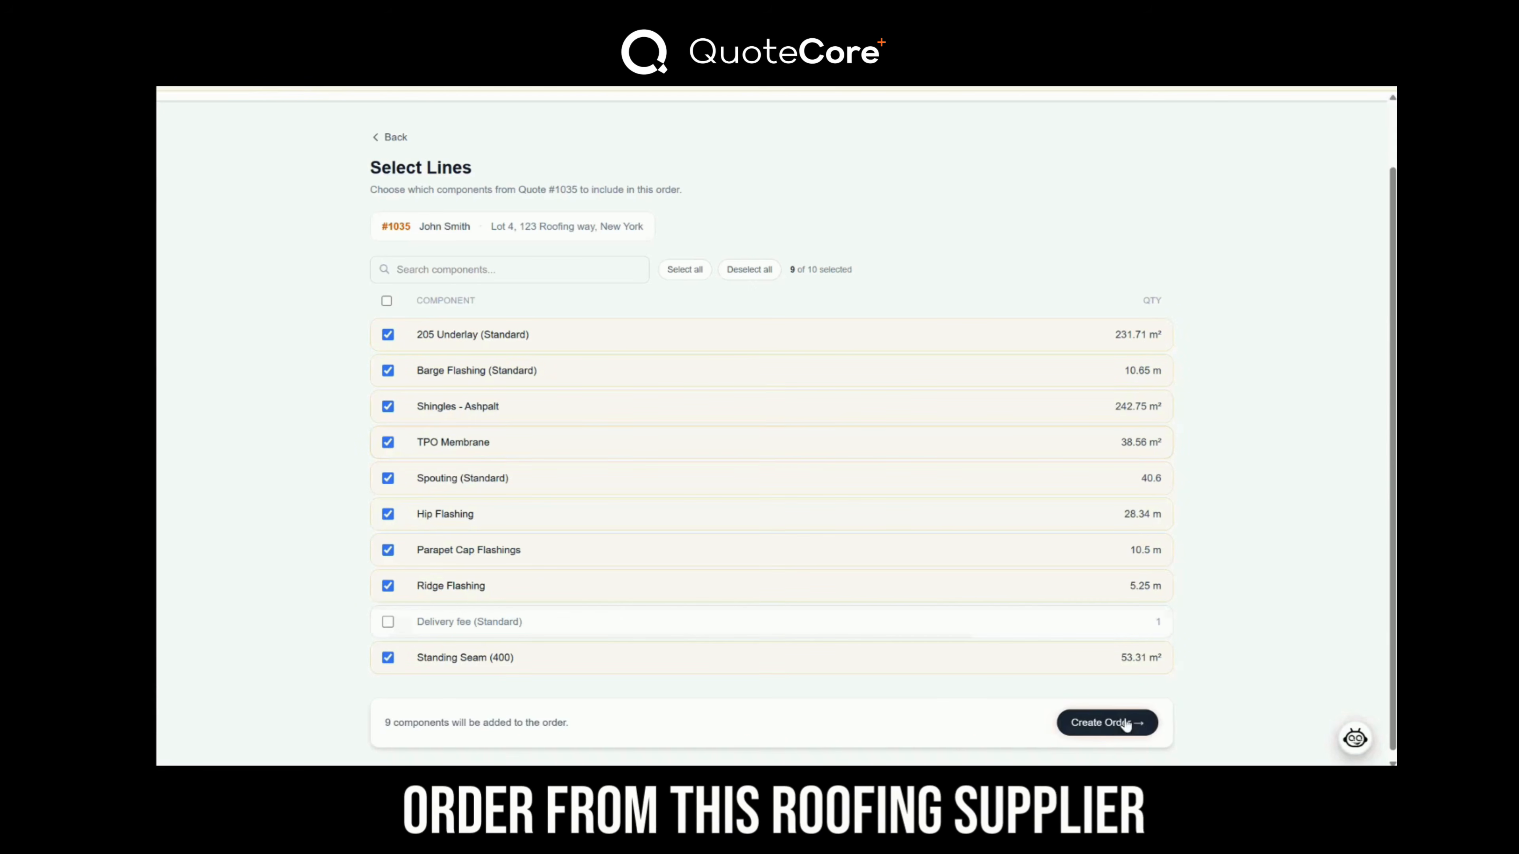
click(1109, 721)
Apply the "Roofing Warehouse - Main header" template to the order and set the colours to Black.
mouse_move(971, 765)
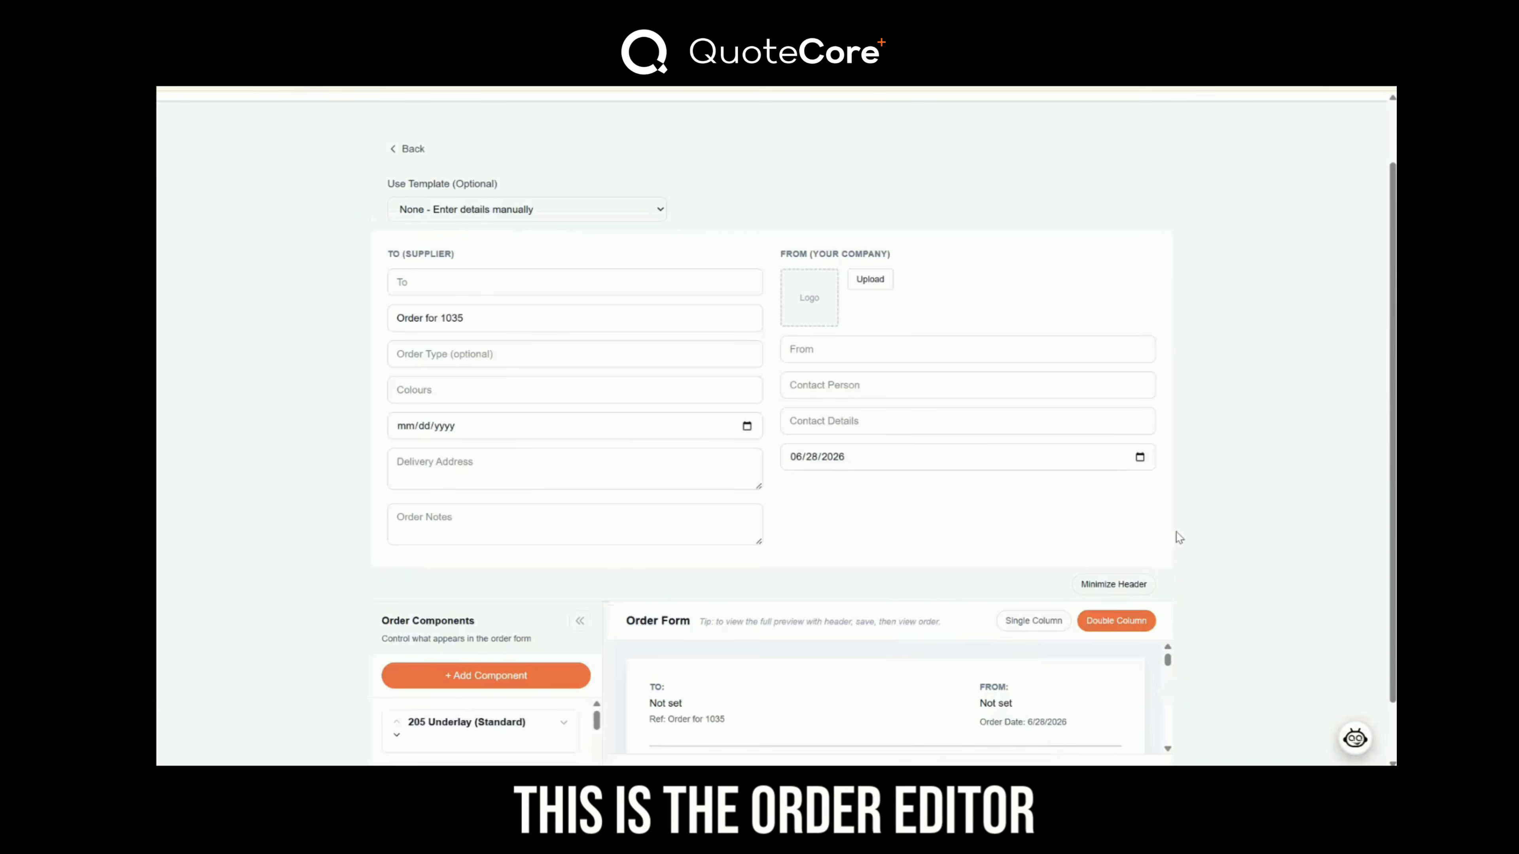
scroll(1201, 519, up, 2)
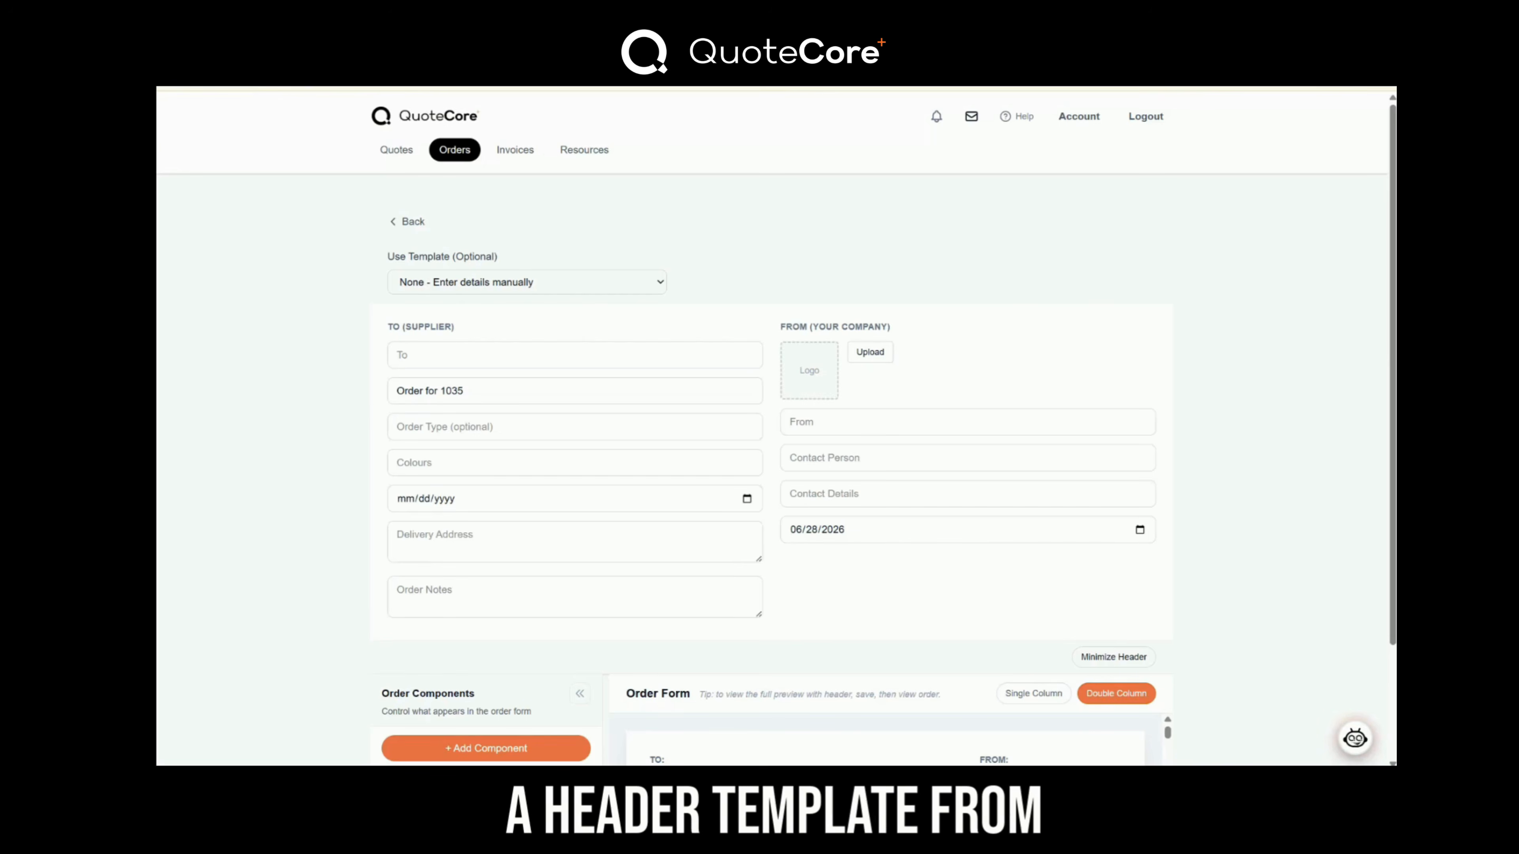
click(625, 283)
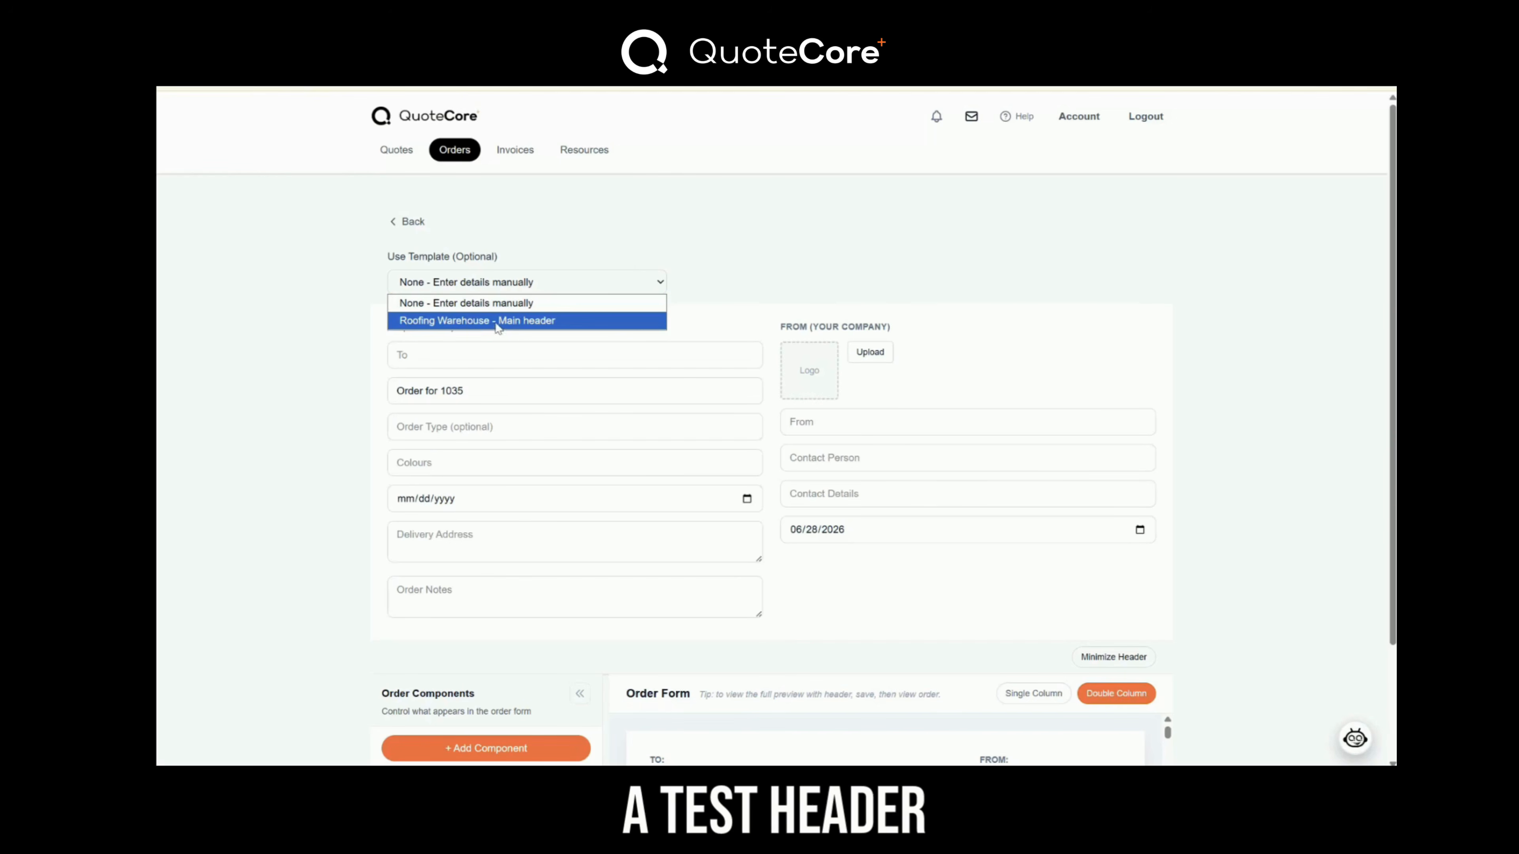
click(465, 321)
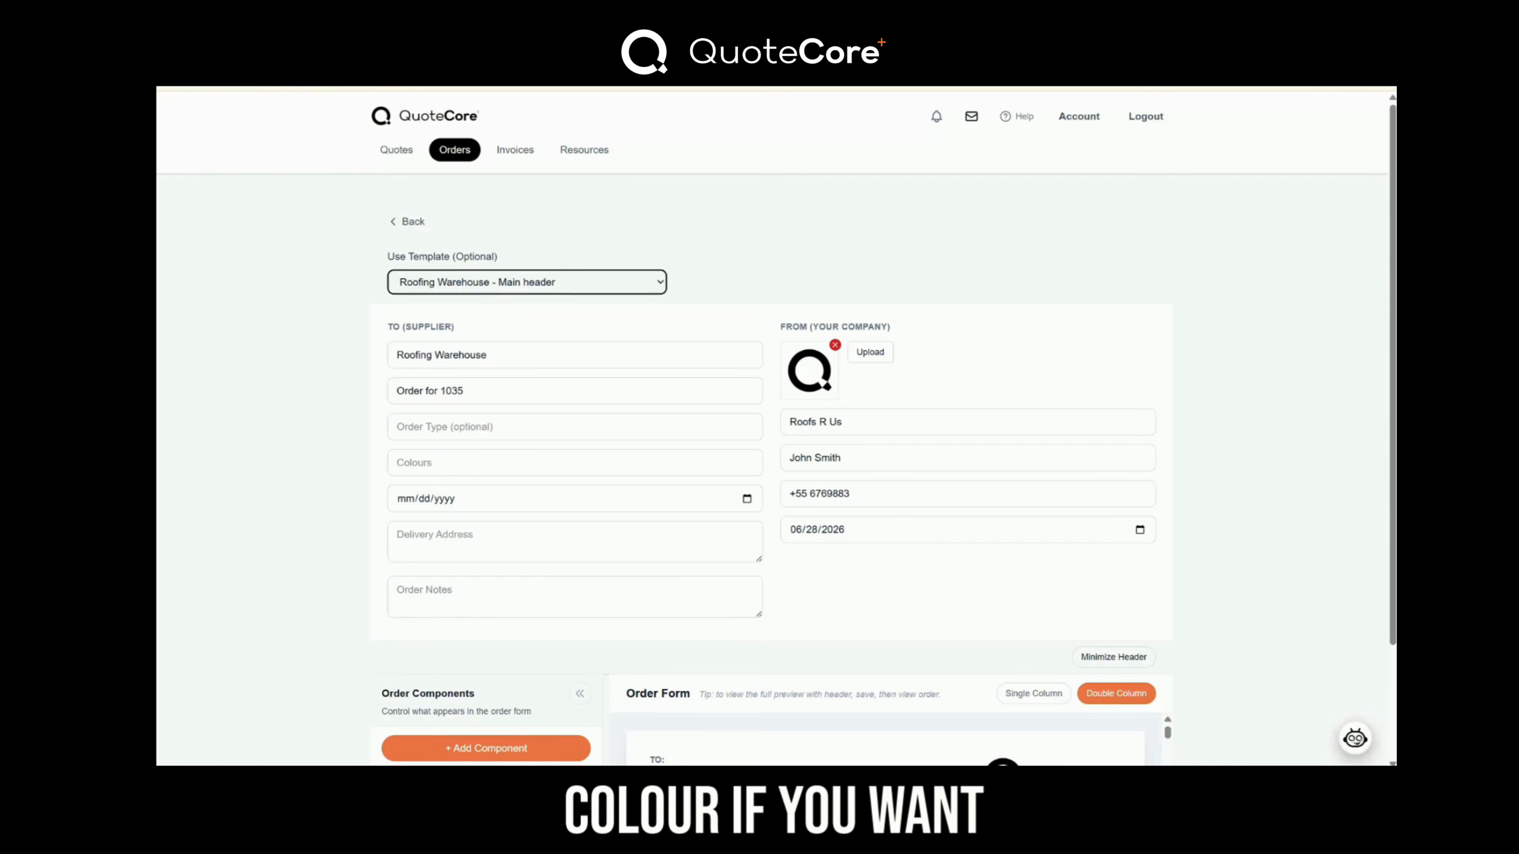
click(430, 462)
text(Black)
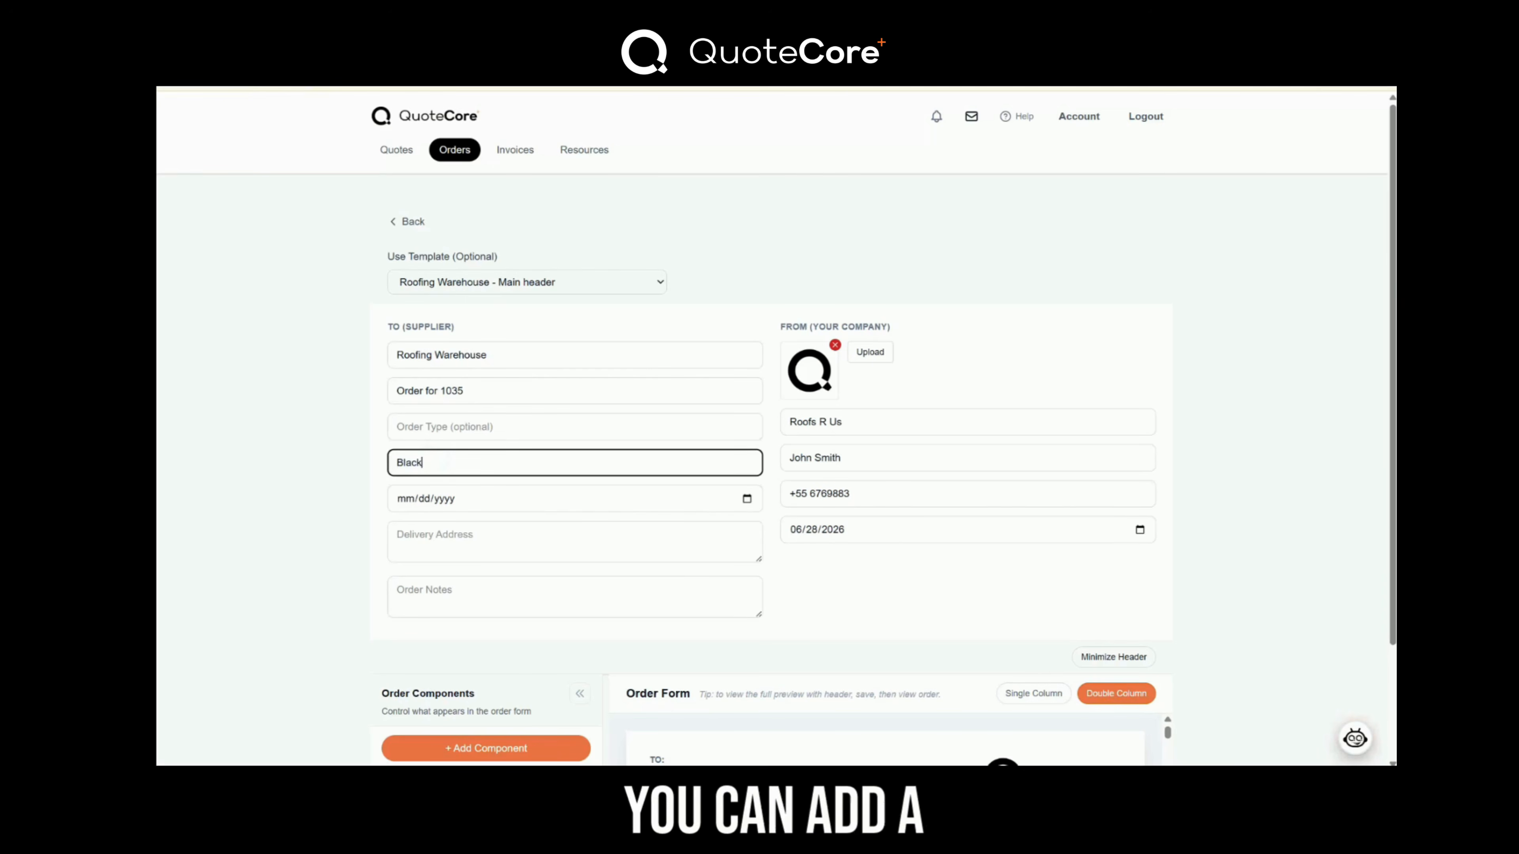
Set the delivery date to 06/24/2026 and enter the job site's full address as the delivery address.
click(747, 499)
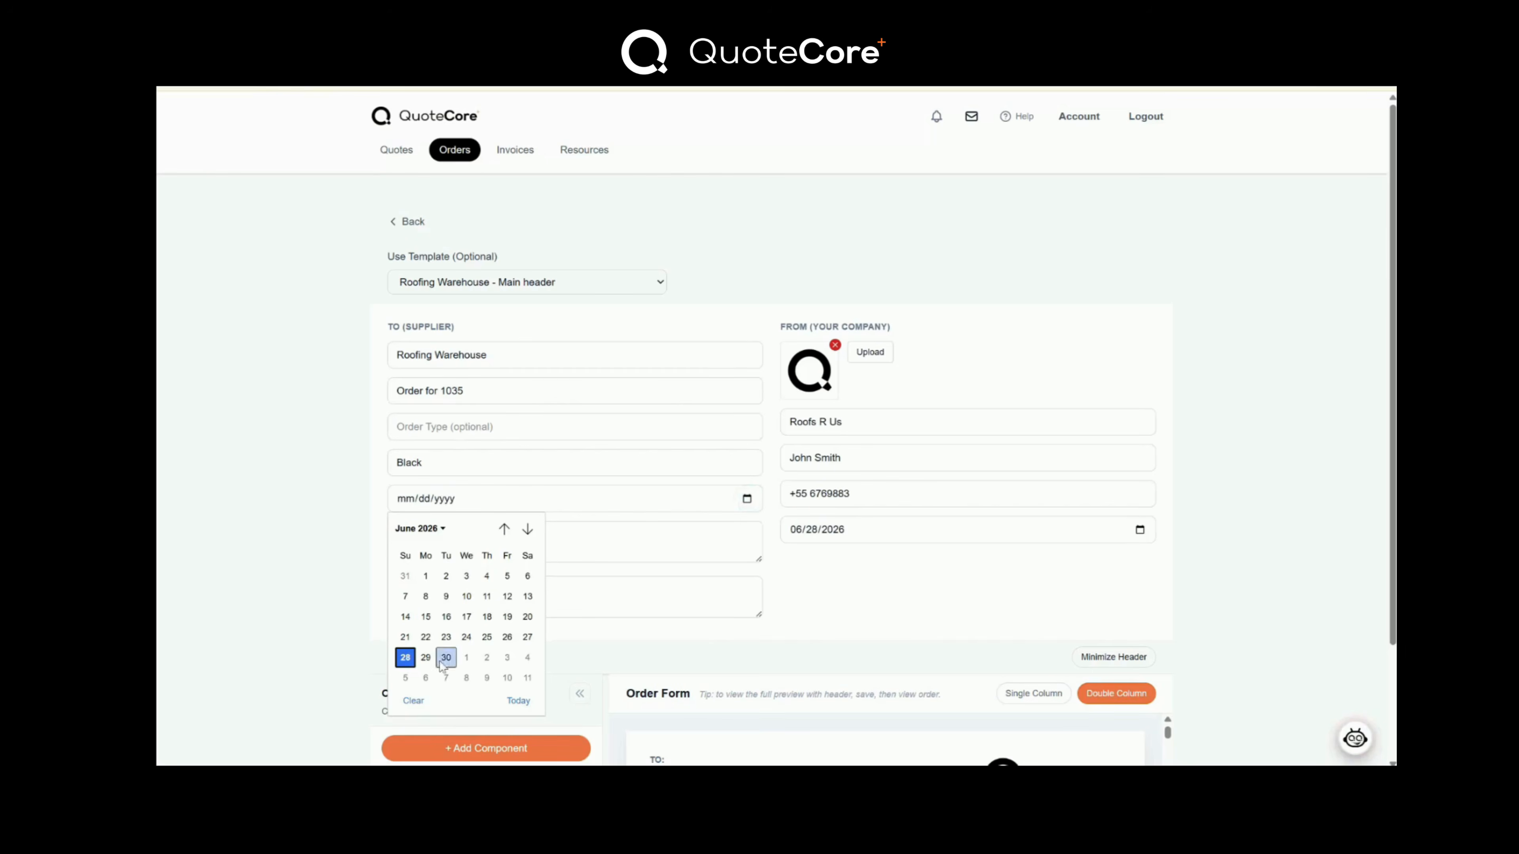
click(466, 636)
click(465, 536)
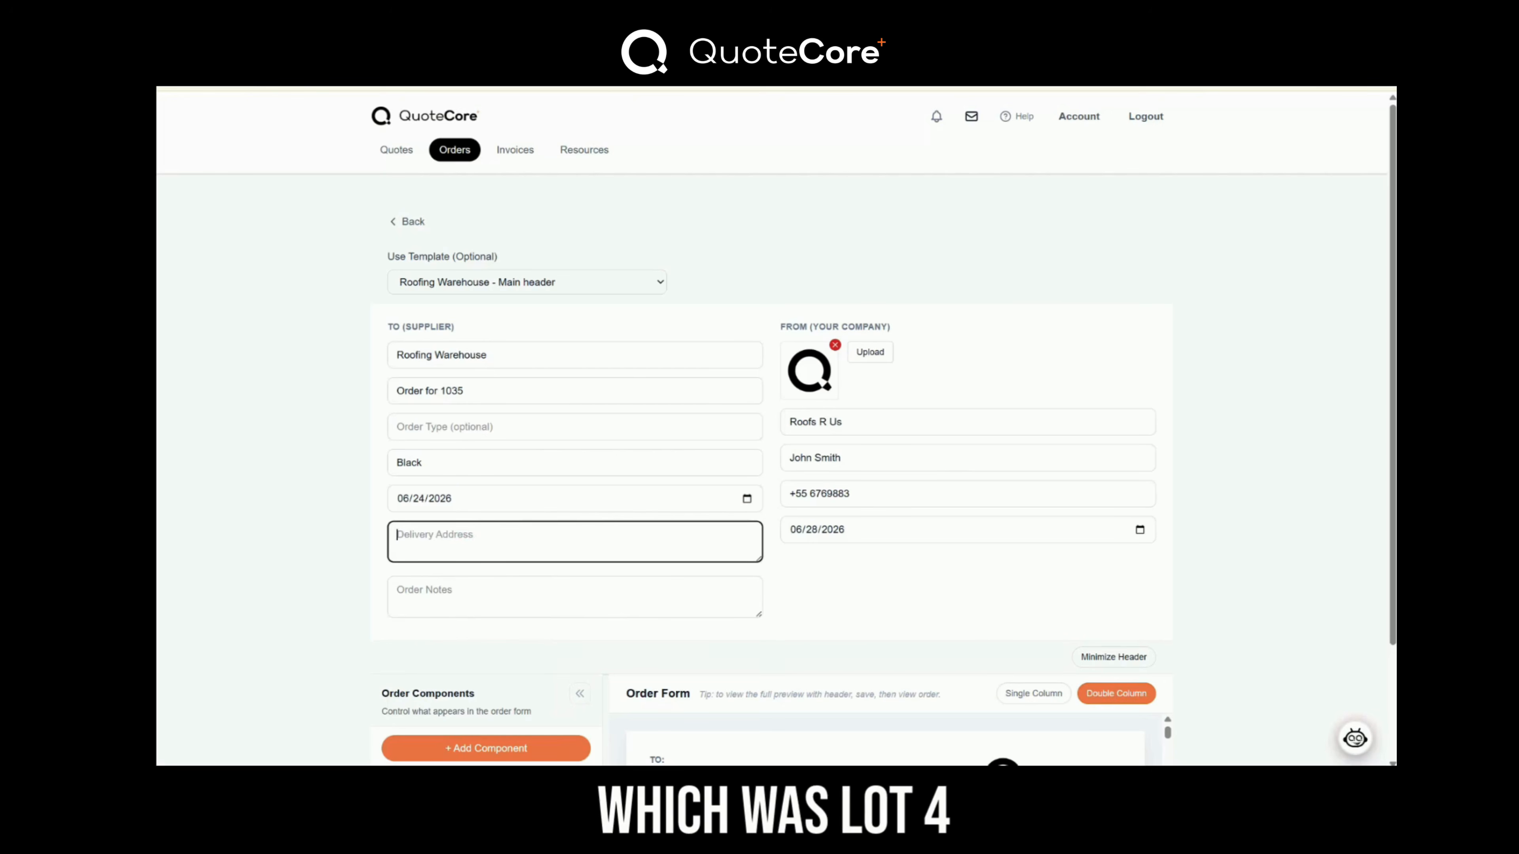
scroll(365, 526, down, 2)
scroll(392, 491, up, 2)
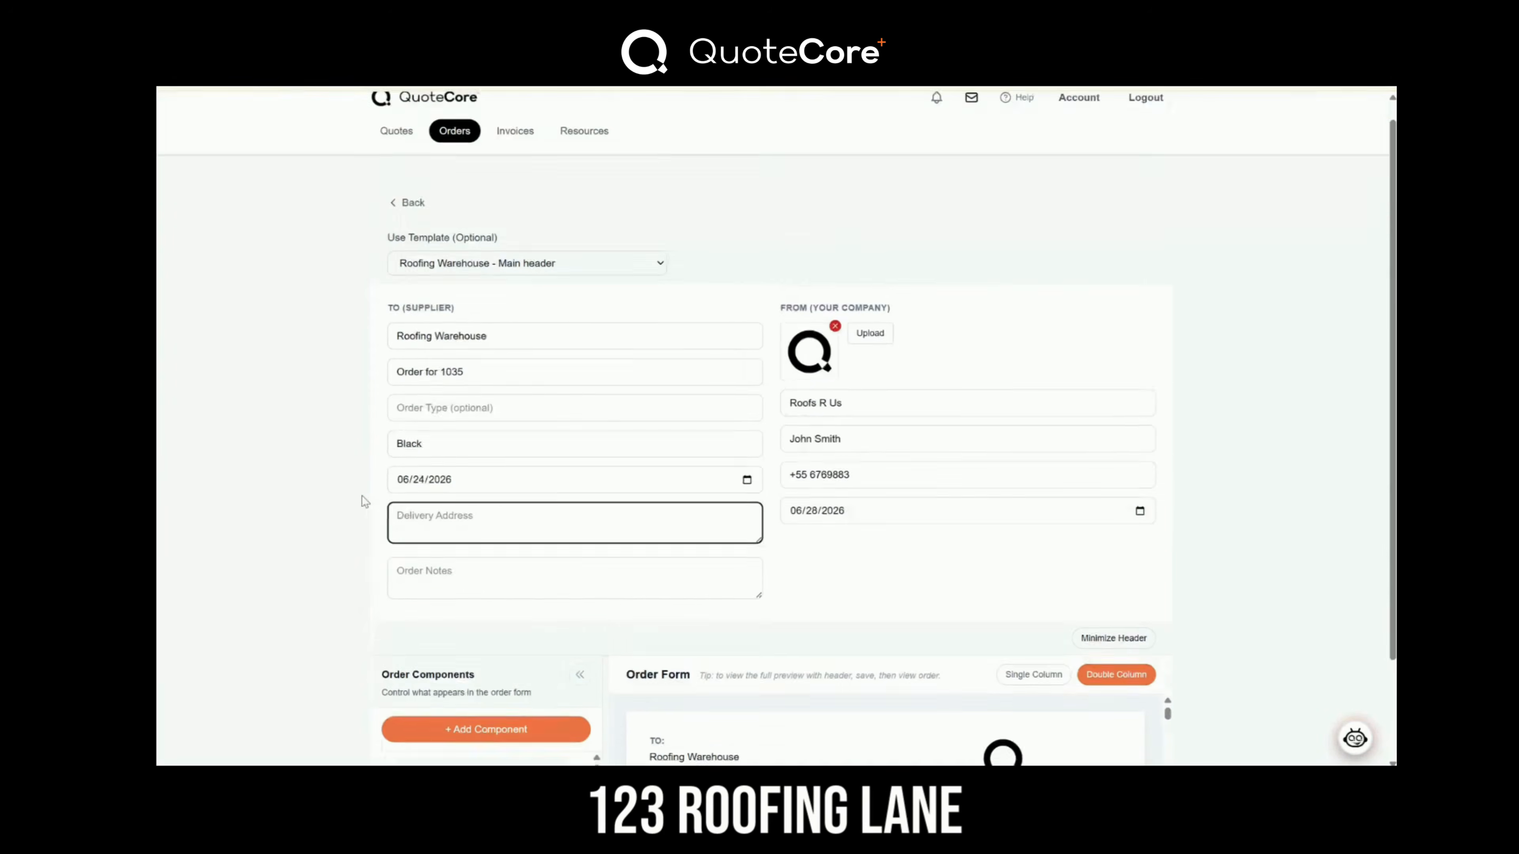
text(Lot )
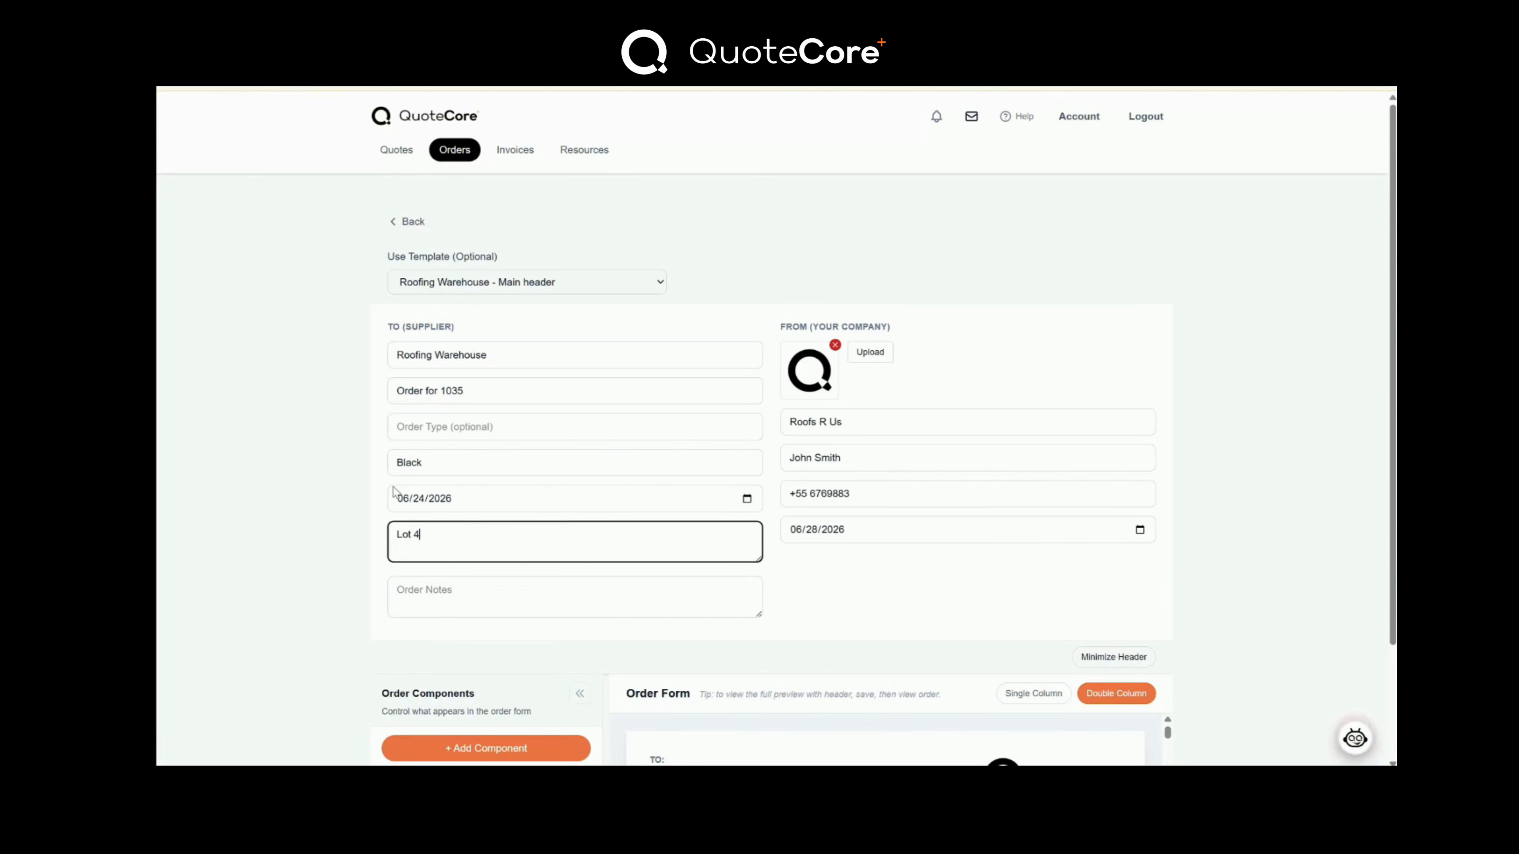
text(4, 123 Roofing Lan)
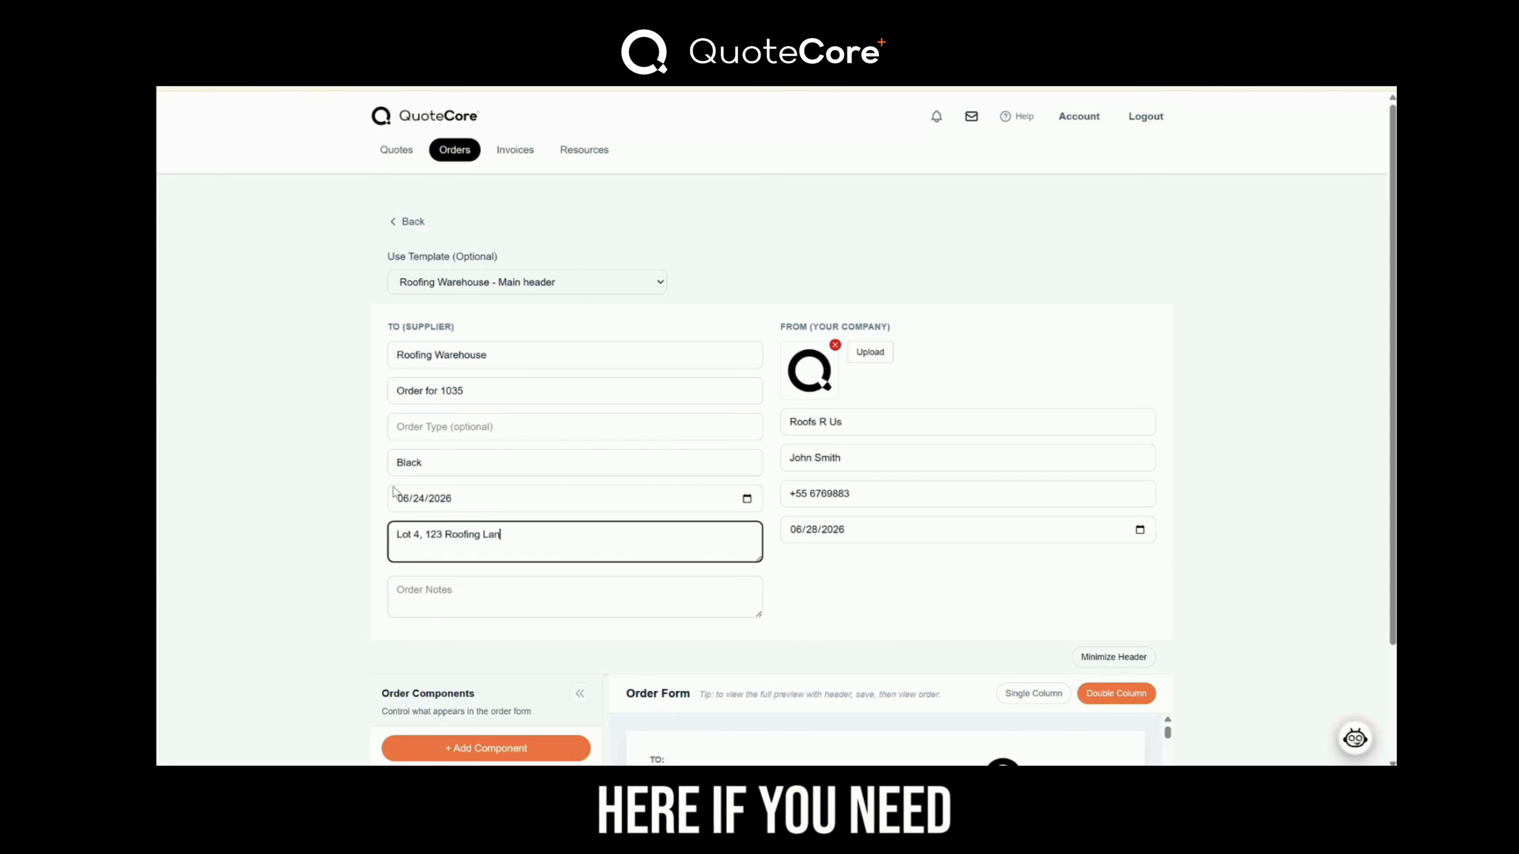
text(e, New York)
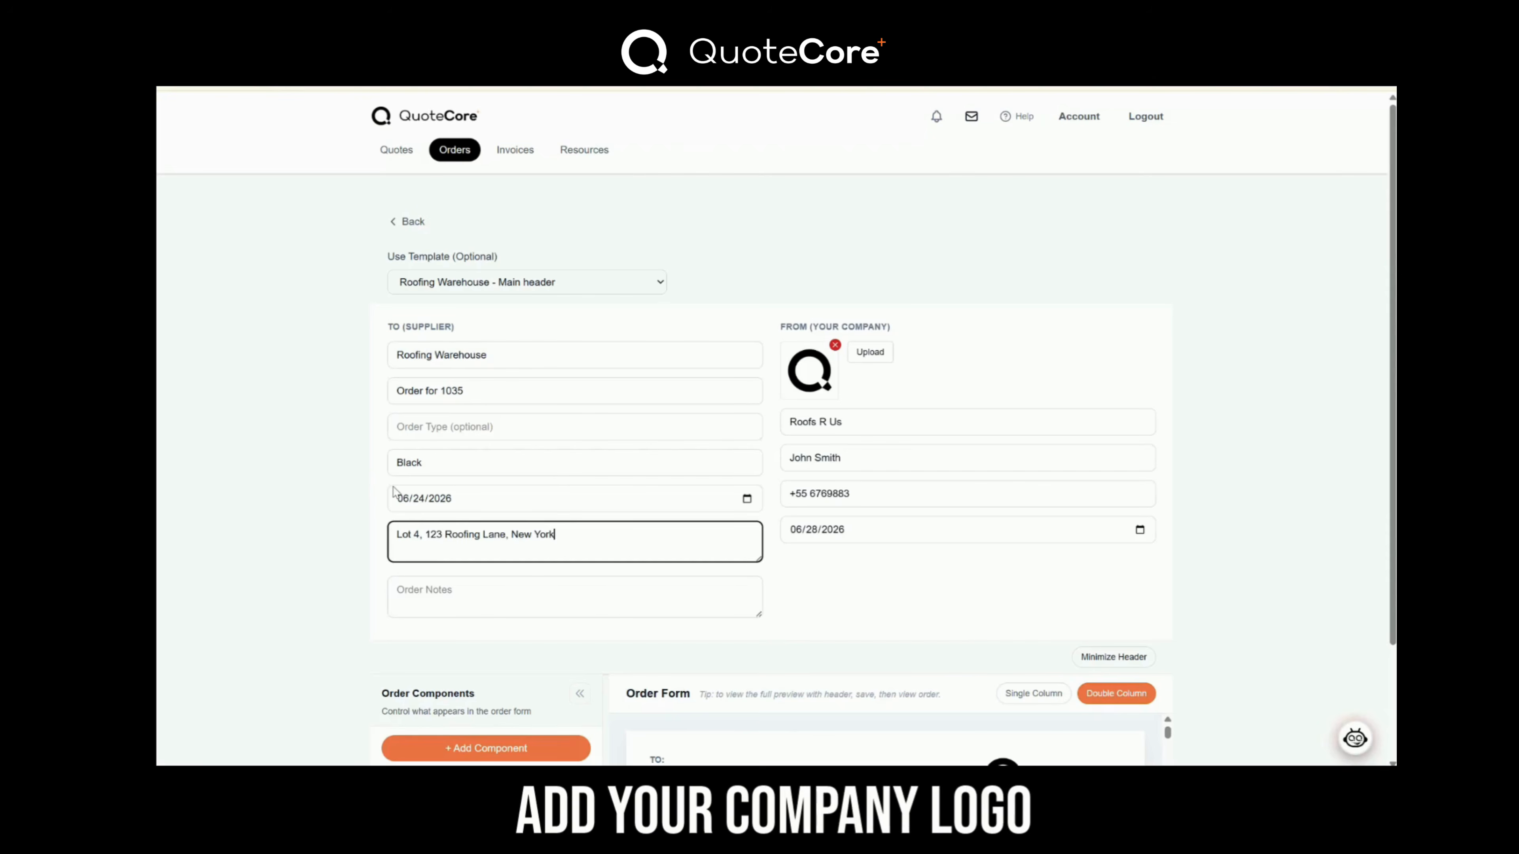
Minimize the order's header section with the supplier and company details.
click(523, 591)
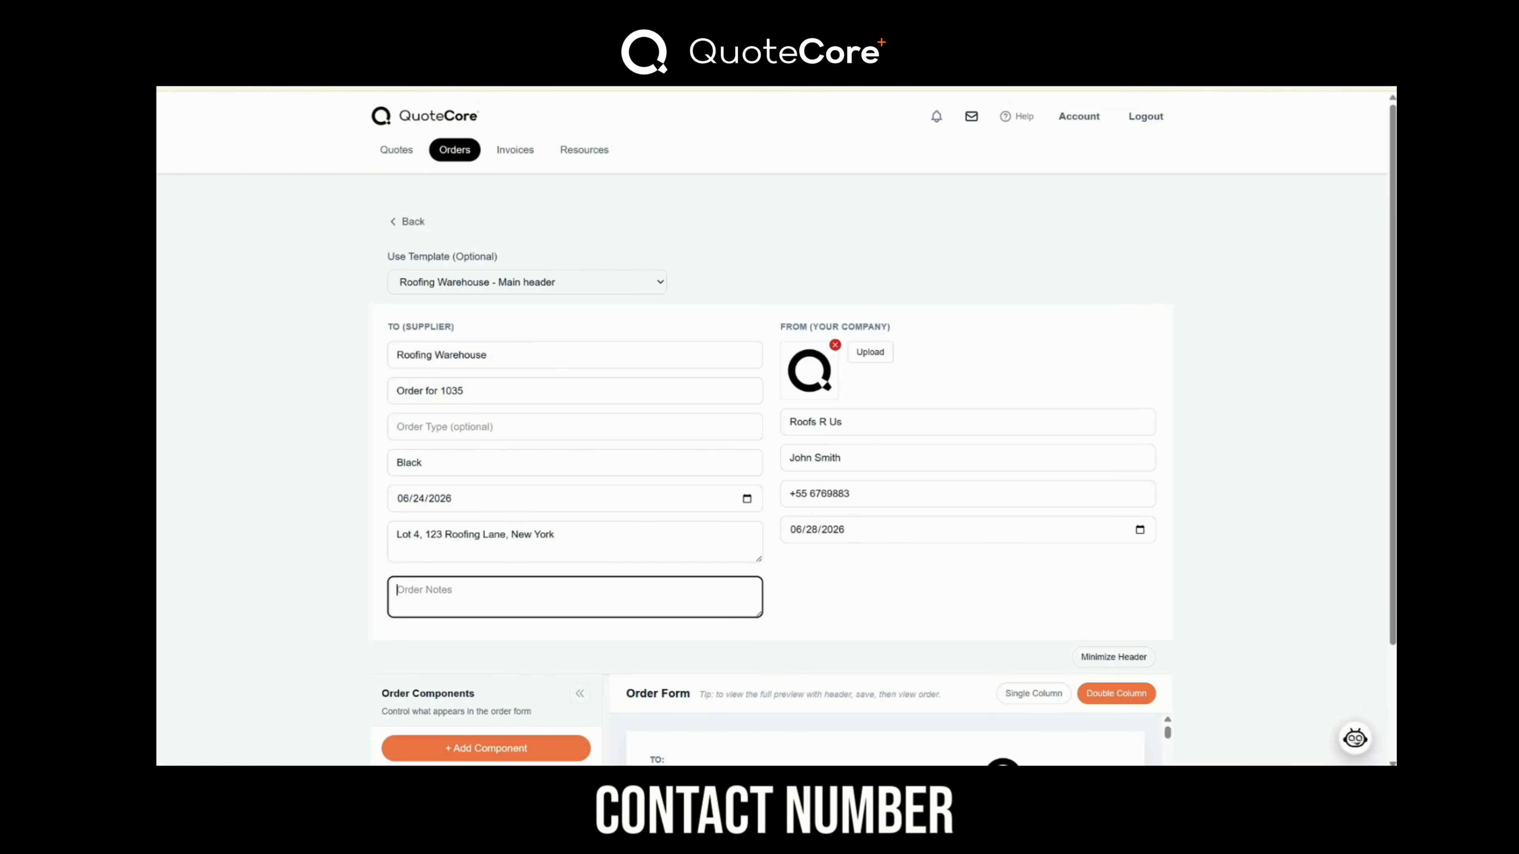
click(855, 457)
click(867, 494)
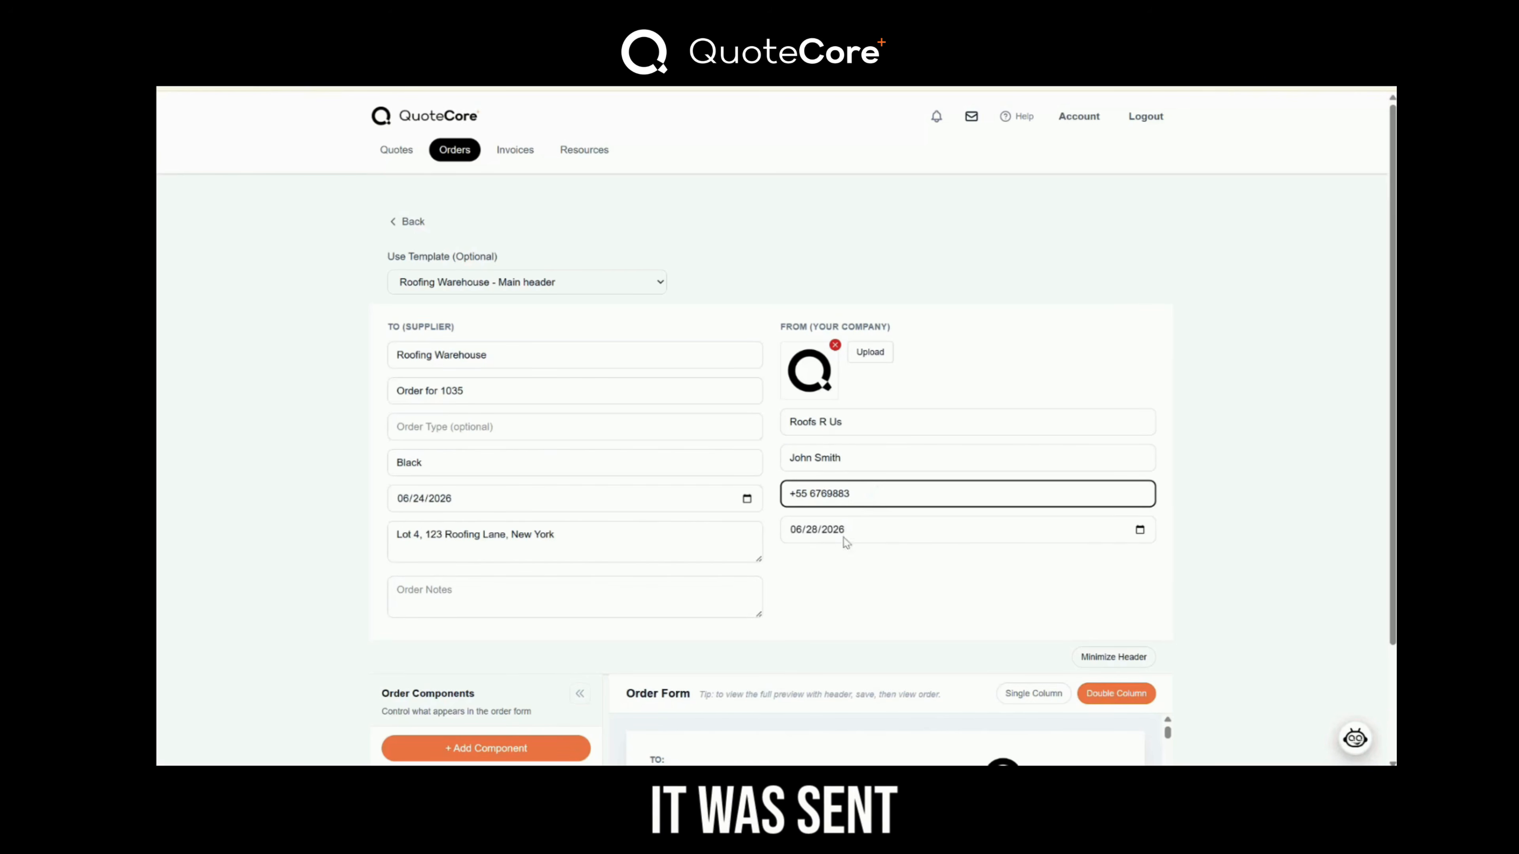
scroll(886, 521, down, 1)
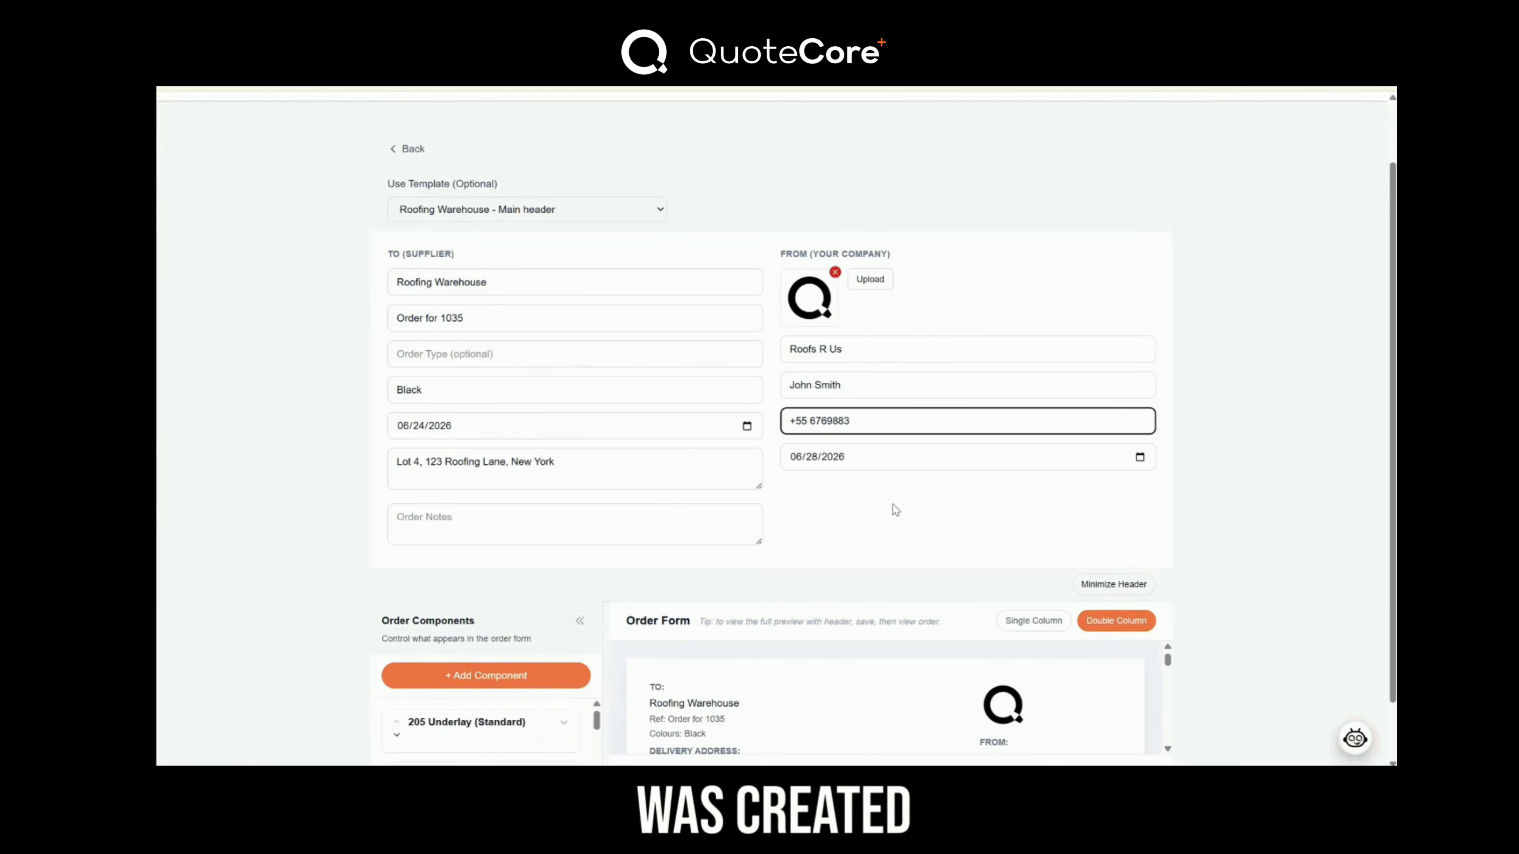
click(1107, 586)
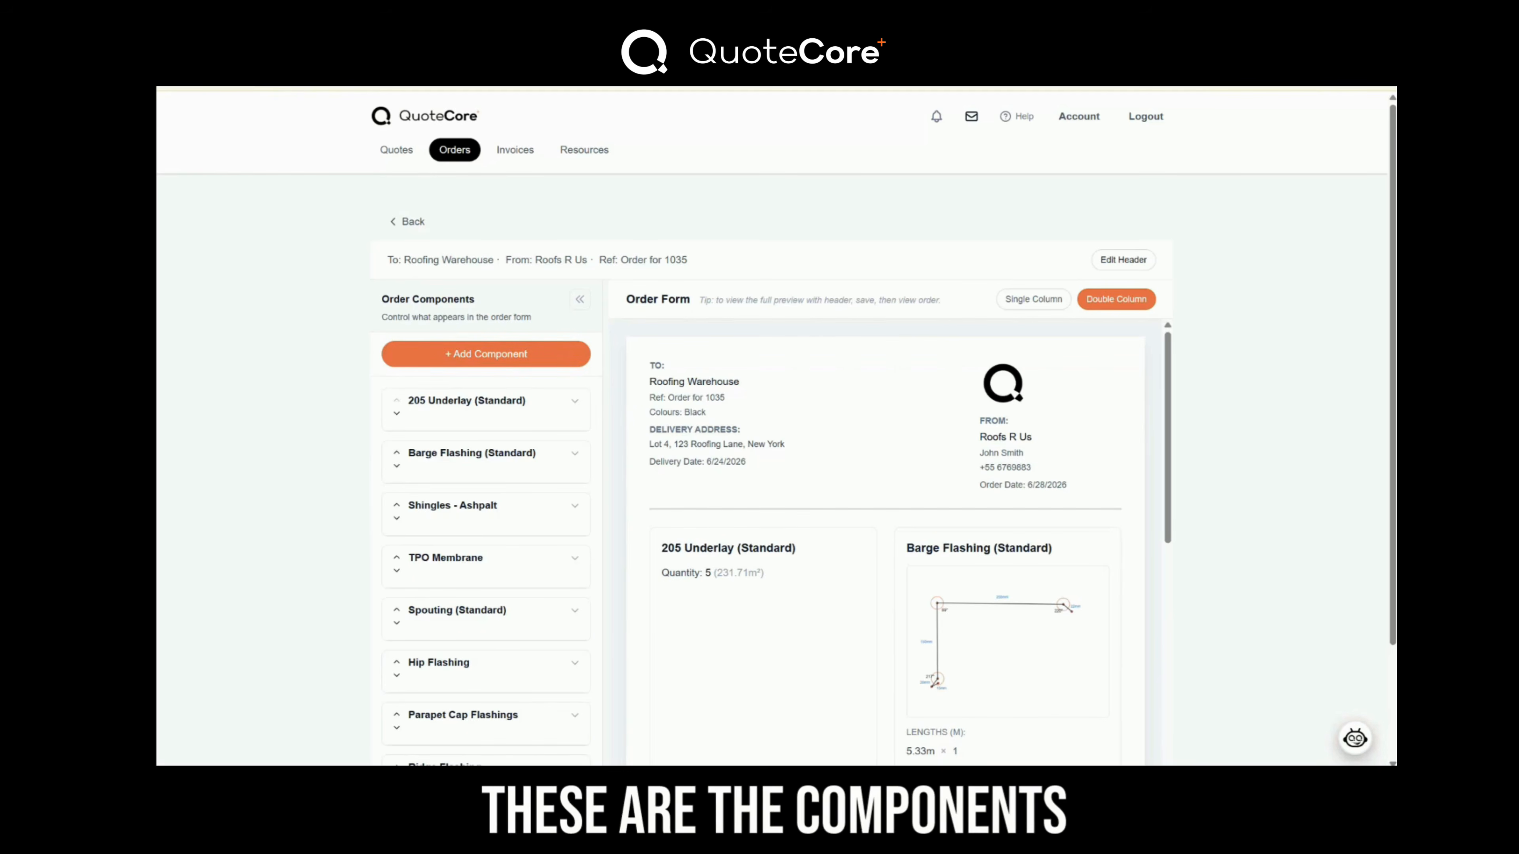
Review the order form's header details and the component blocks with their quantities and lengths.
scroll(502, 413, down, 1)
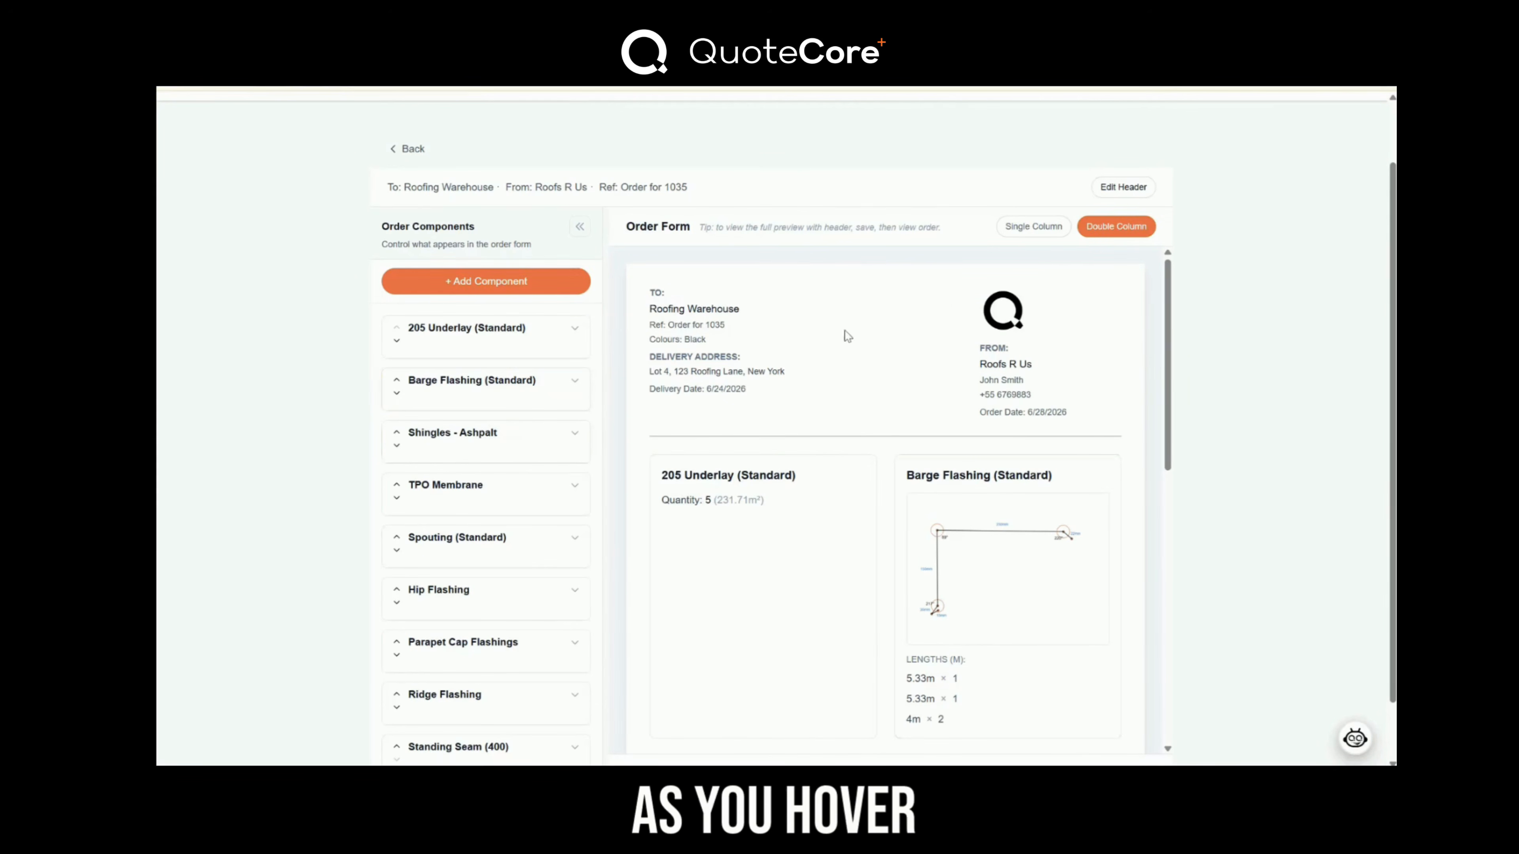
drag(650, 292, 885, 441)
click(886, 365)
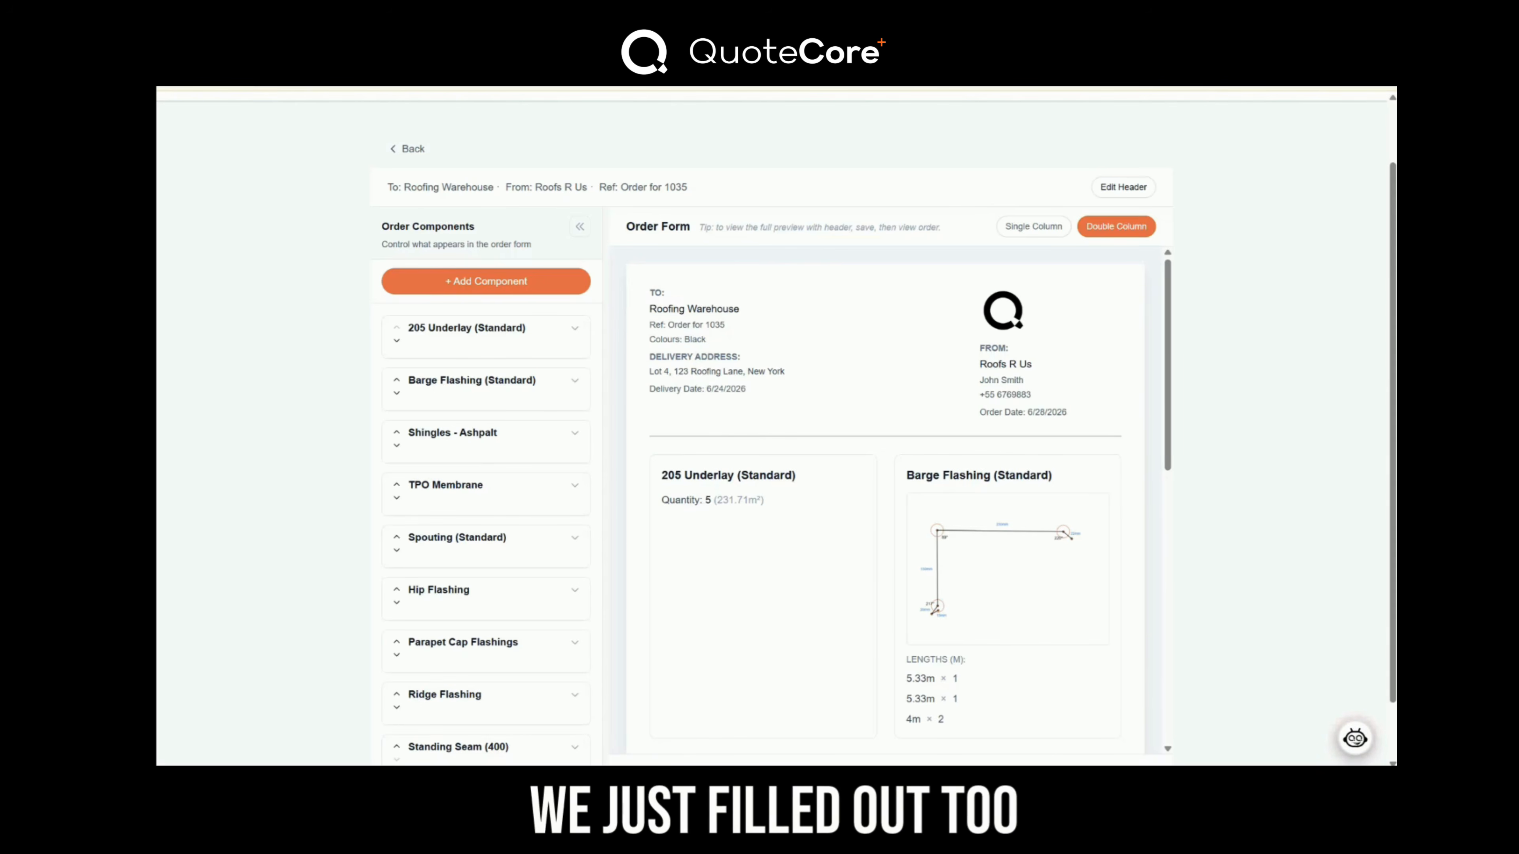
scroll(771, 442, down, 10)
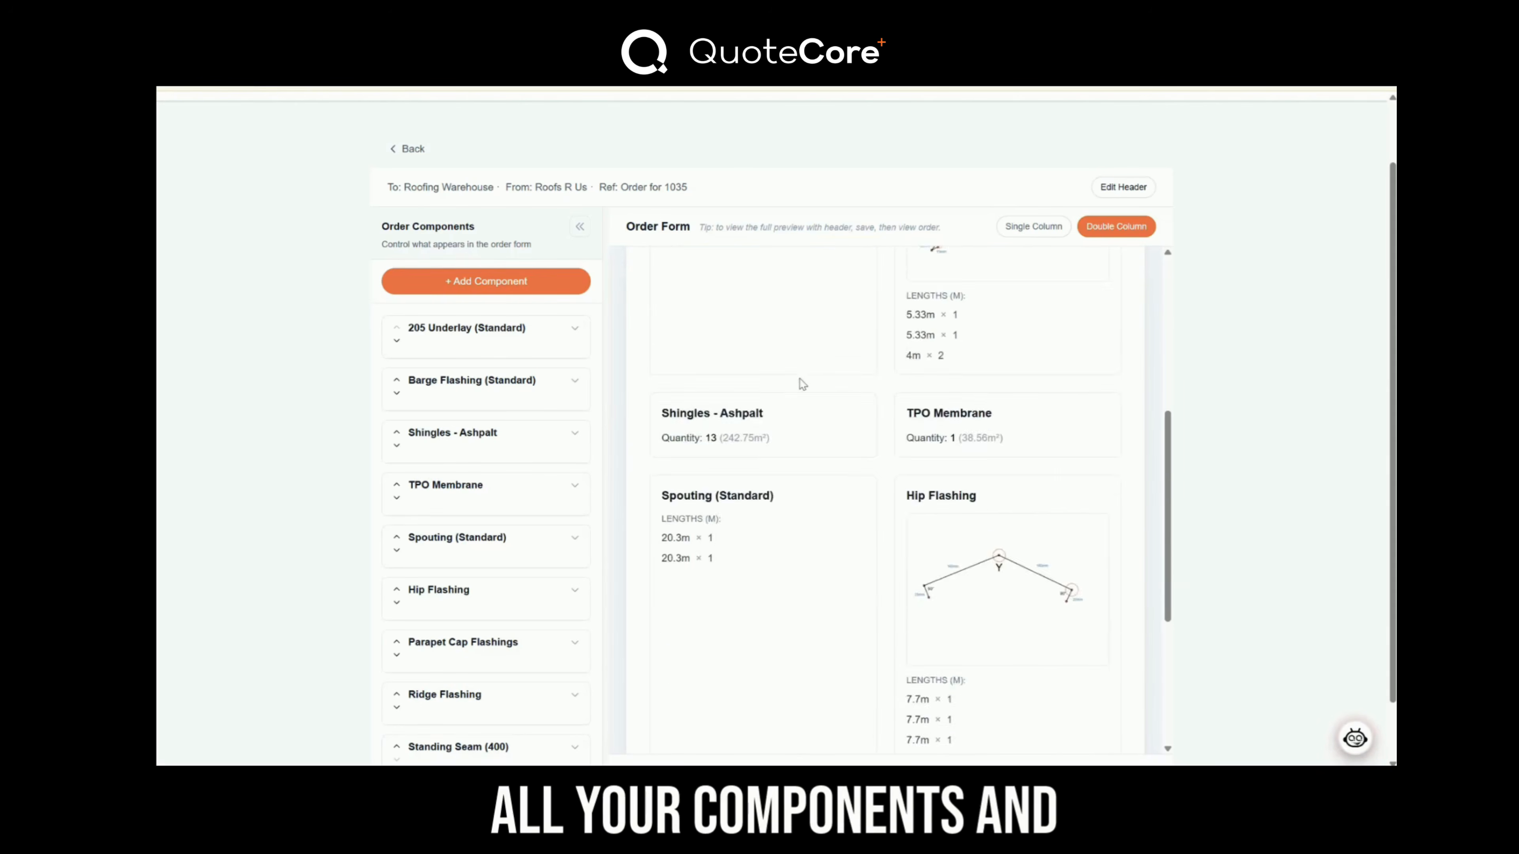
scroll(849, 413, down, 2)
scroll(895, 457, up, 5)
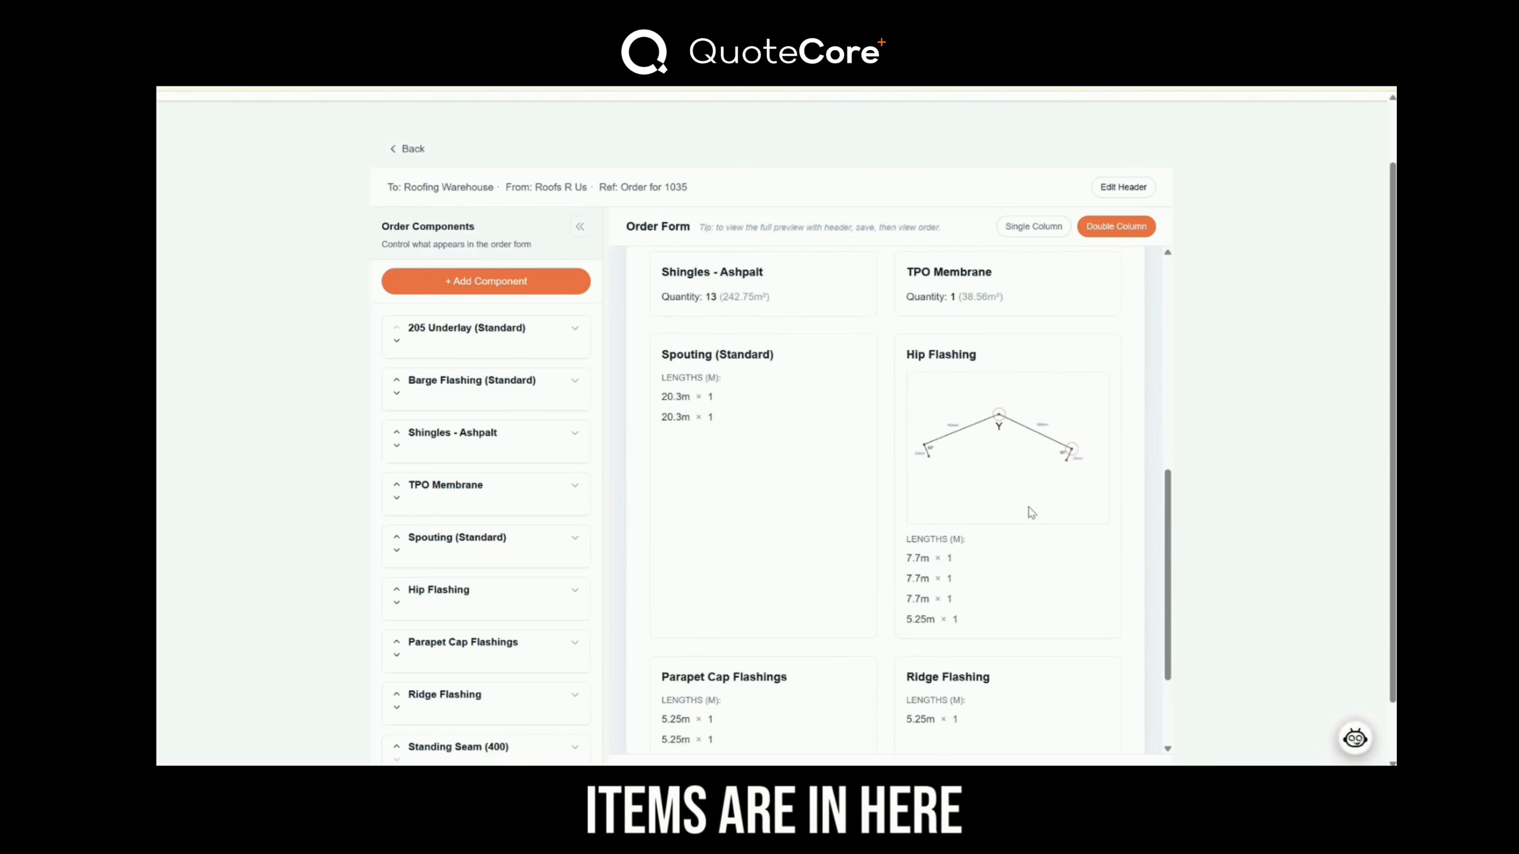
scroll(1025, 534, up, 5)
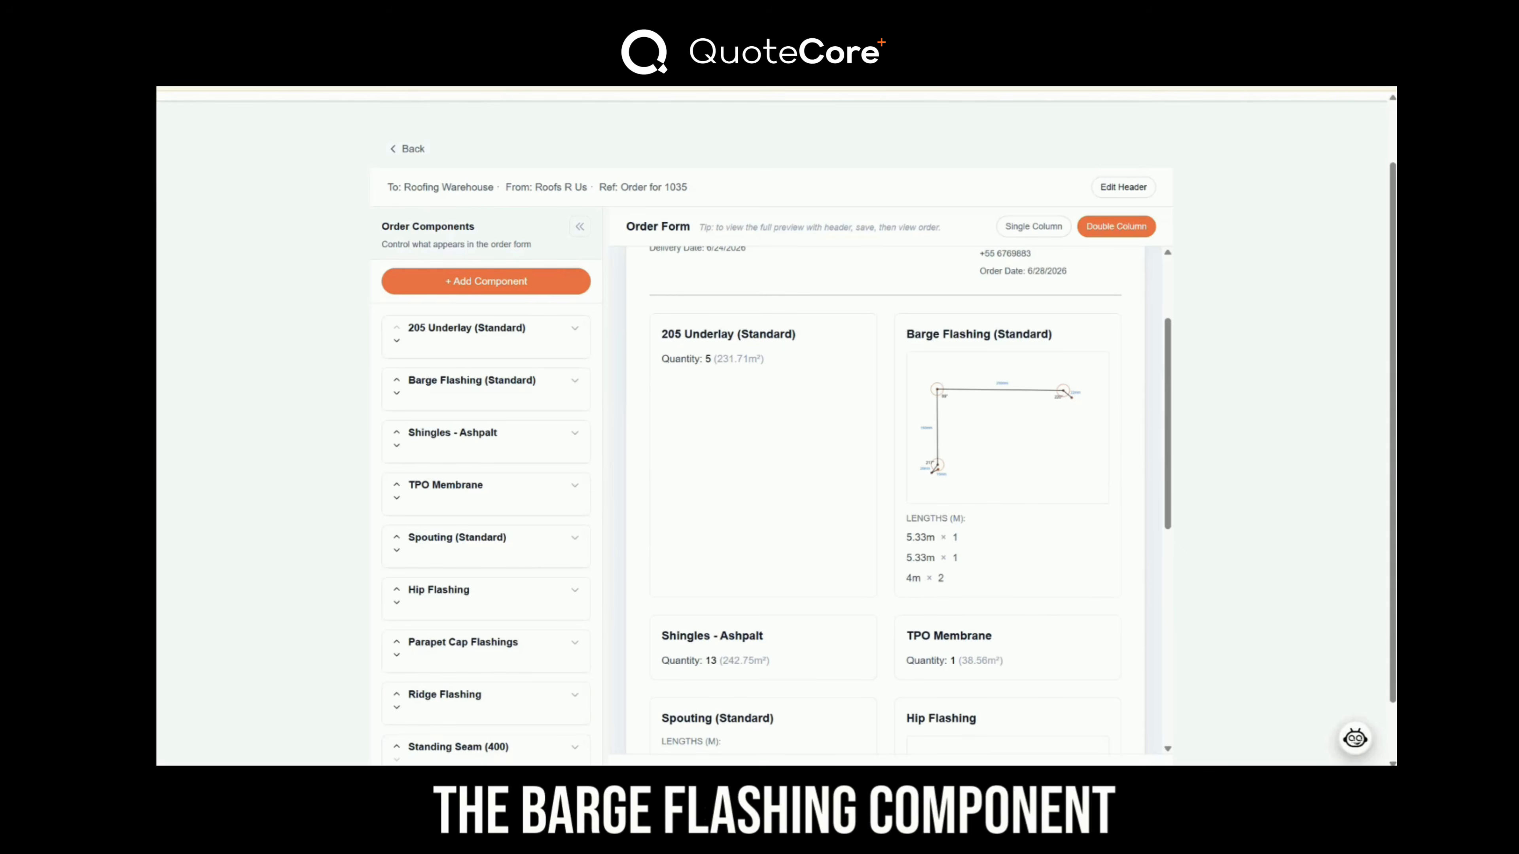
Examine the Barge Flashing and Hip Flashing drawings and the Ridge Flashing and Parapet Cap Flashings blocks in the order form.
drag(907, 336, 1058, 339)
click(1060, 337)
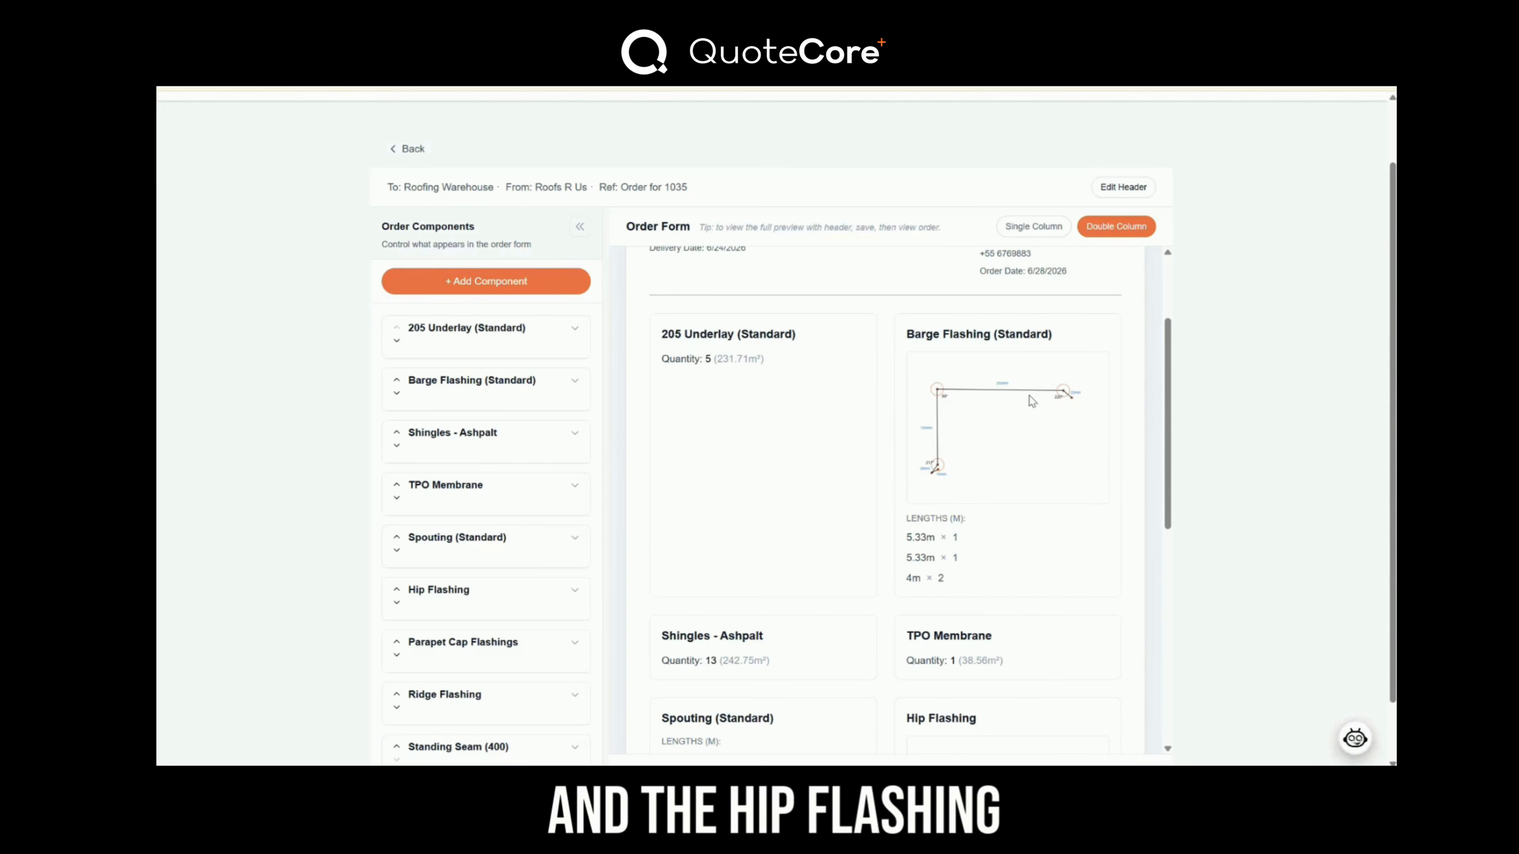
scroll(1024, 467, down, 5)
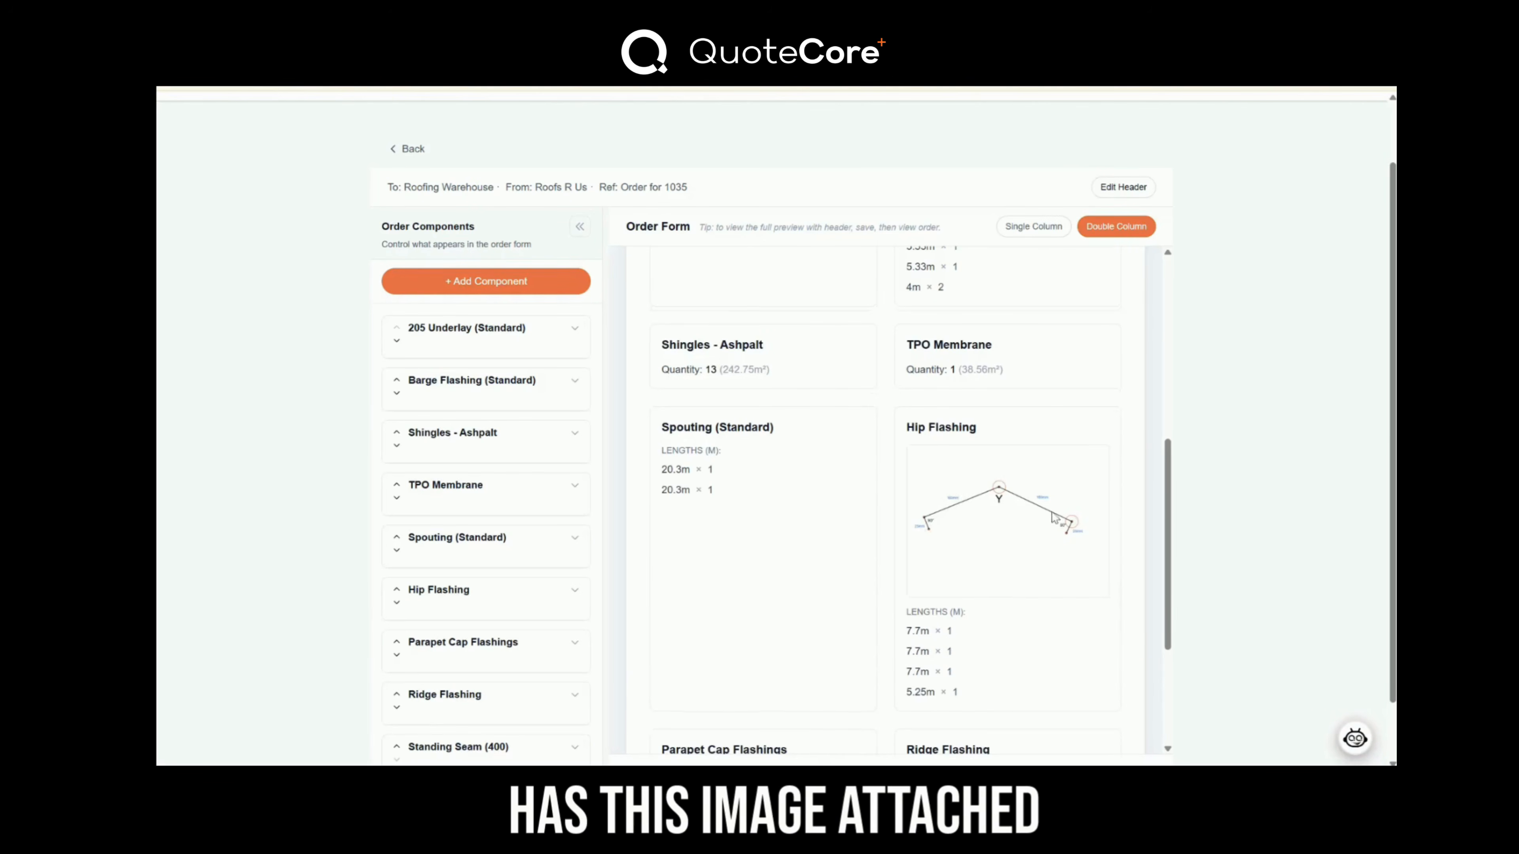
scroll(993, 477, down, 2)
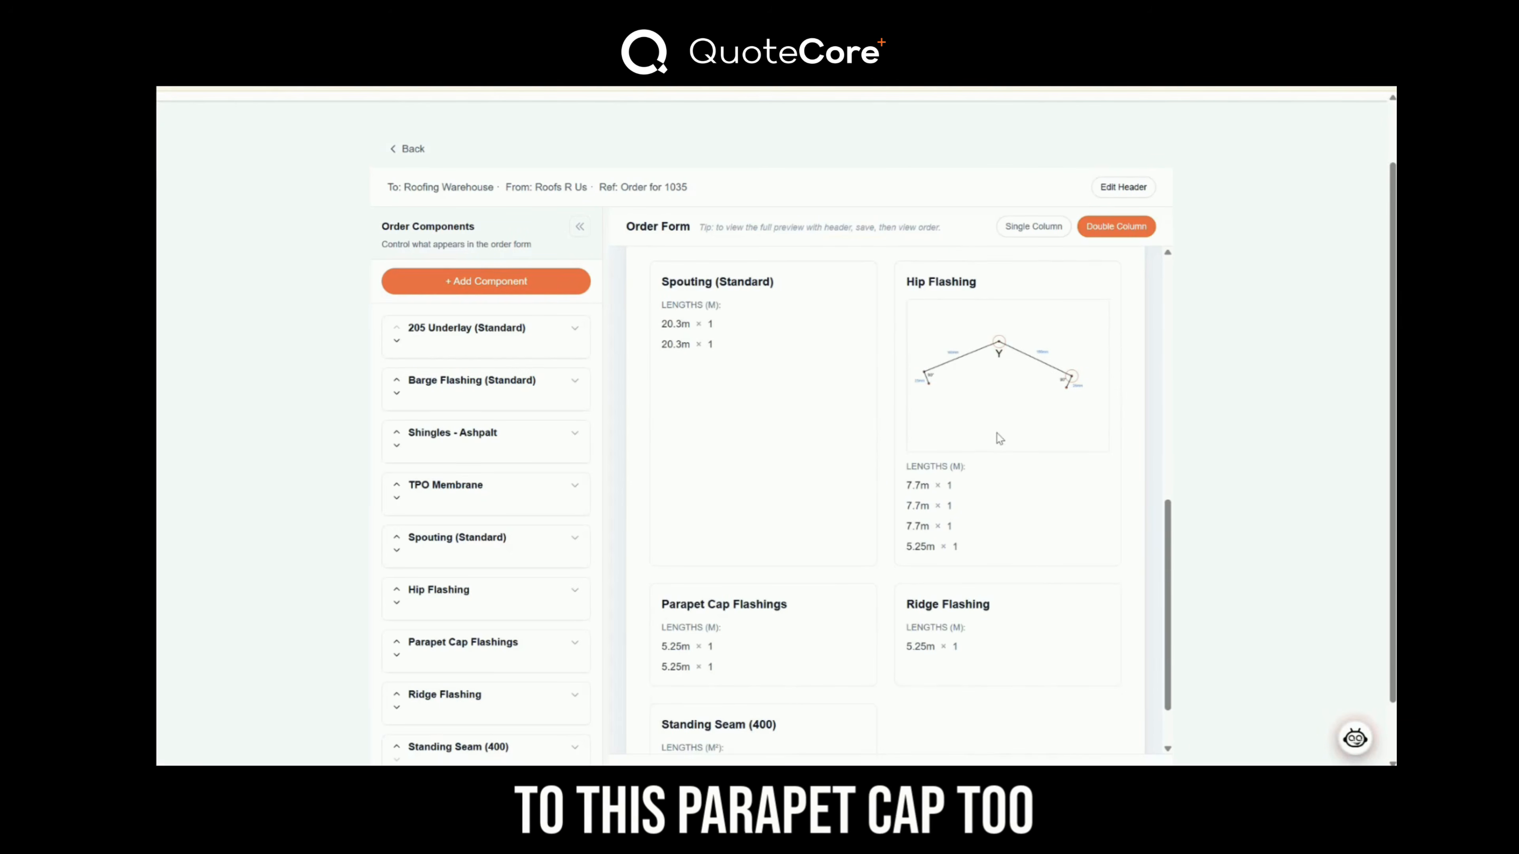
drag(986, 604, 905, 603)
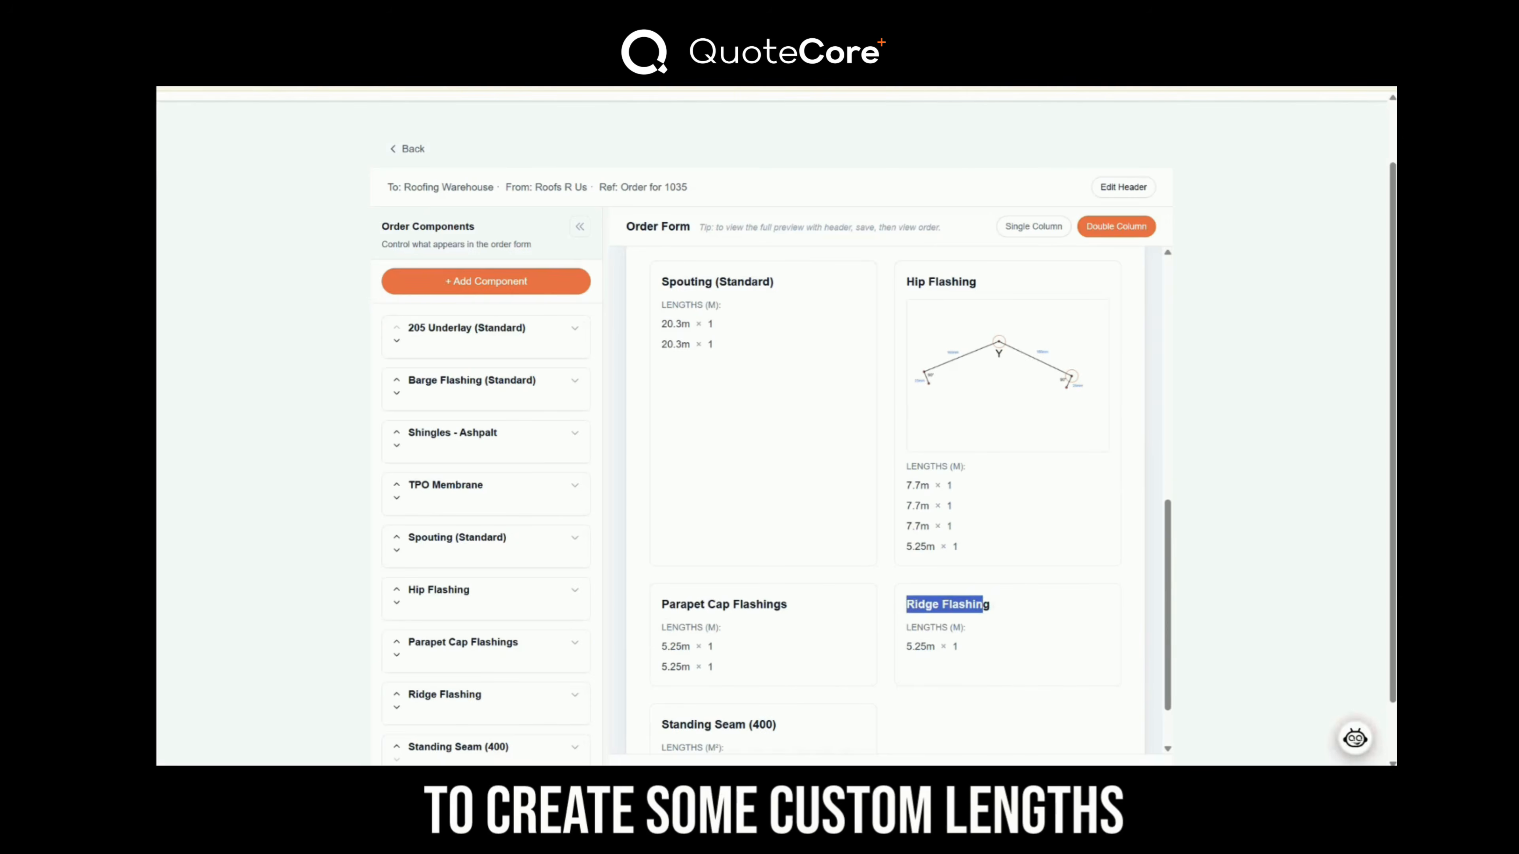
click(924, 597)
drag(788, 608, 641, 611)
click(690, 606)
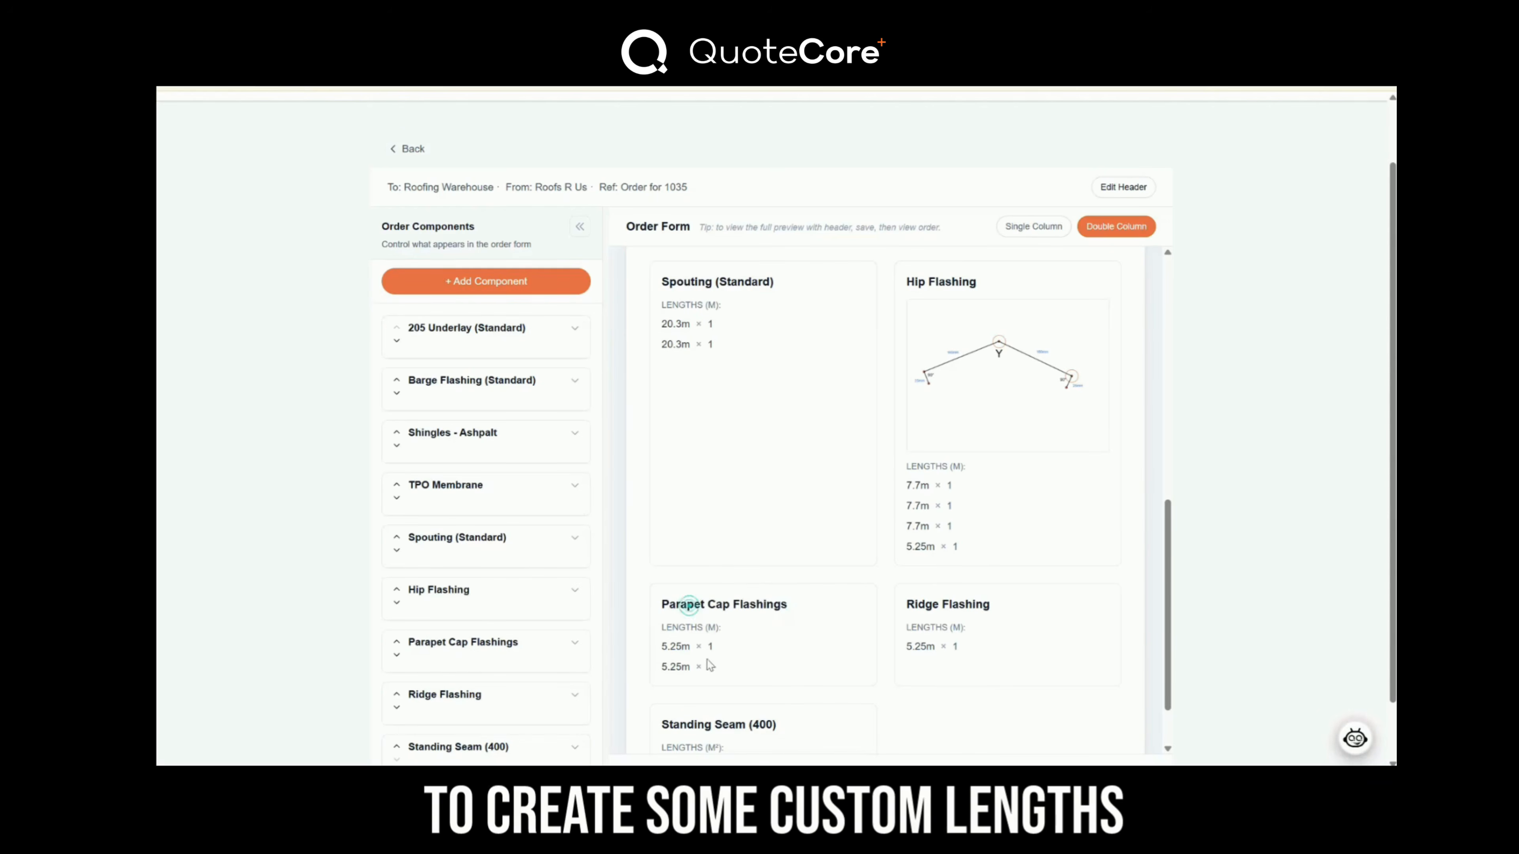
Open the Barge Flashing (Standard) component of the order for editing.
scroll(794, 613, down, 3)
scroll(793, 615, up, 2)
scroll(854, 617, up, 4)
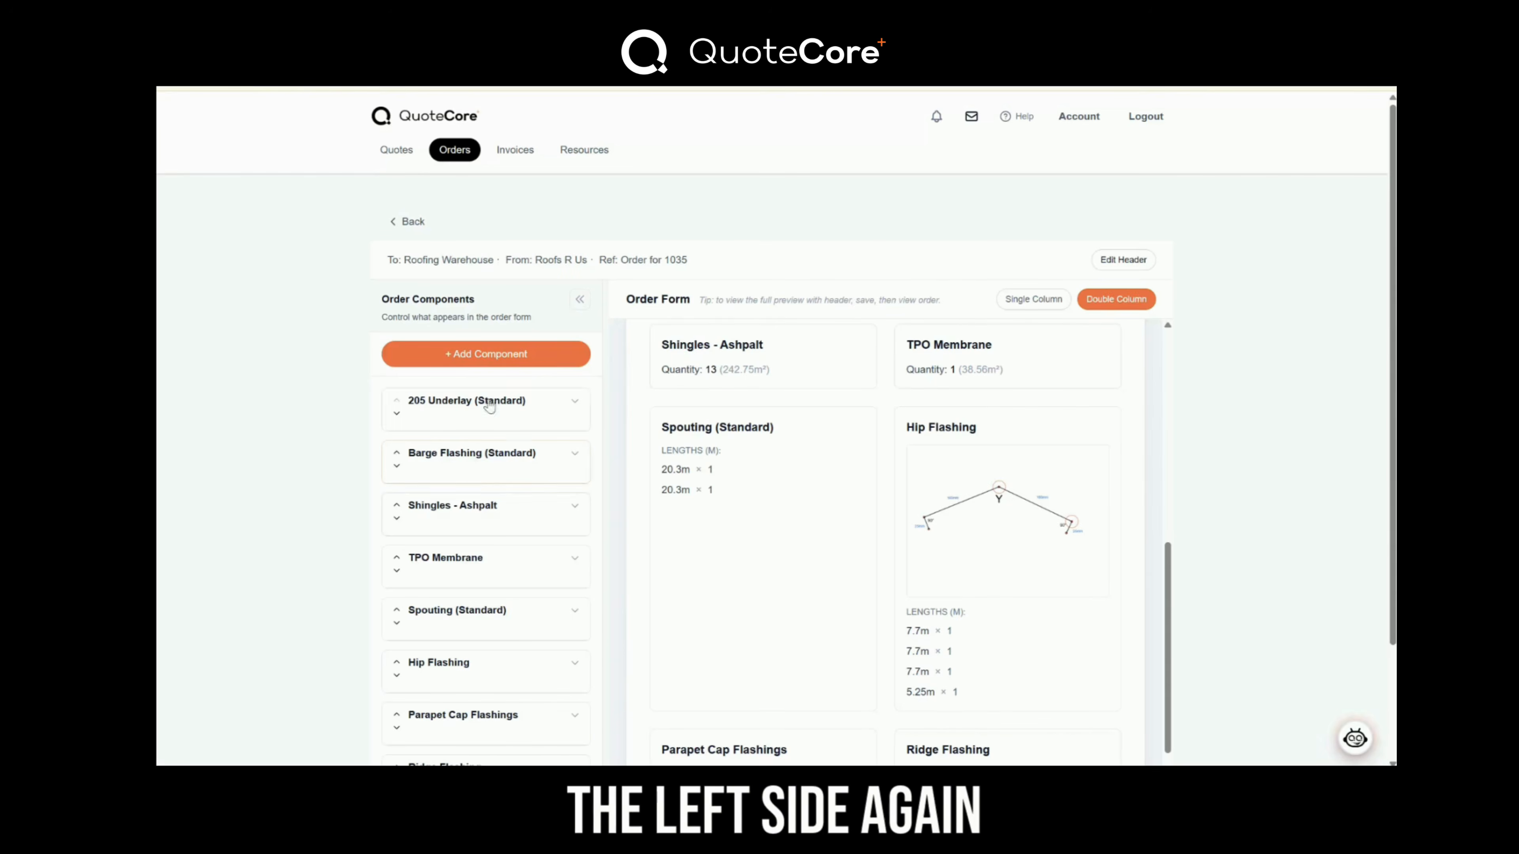
click(570, 460)
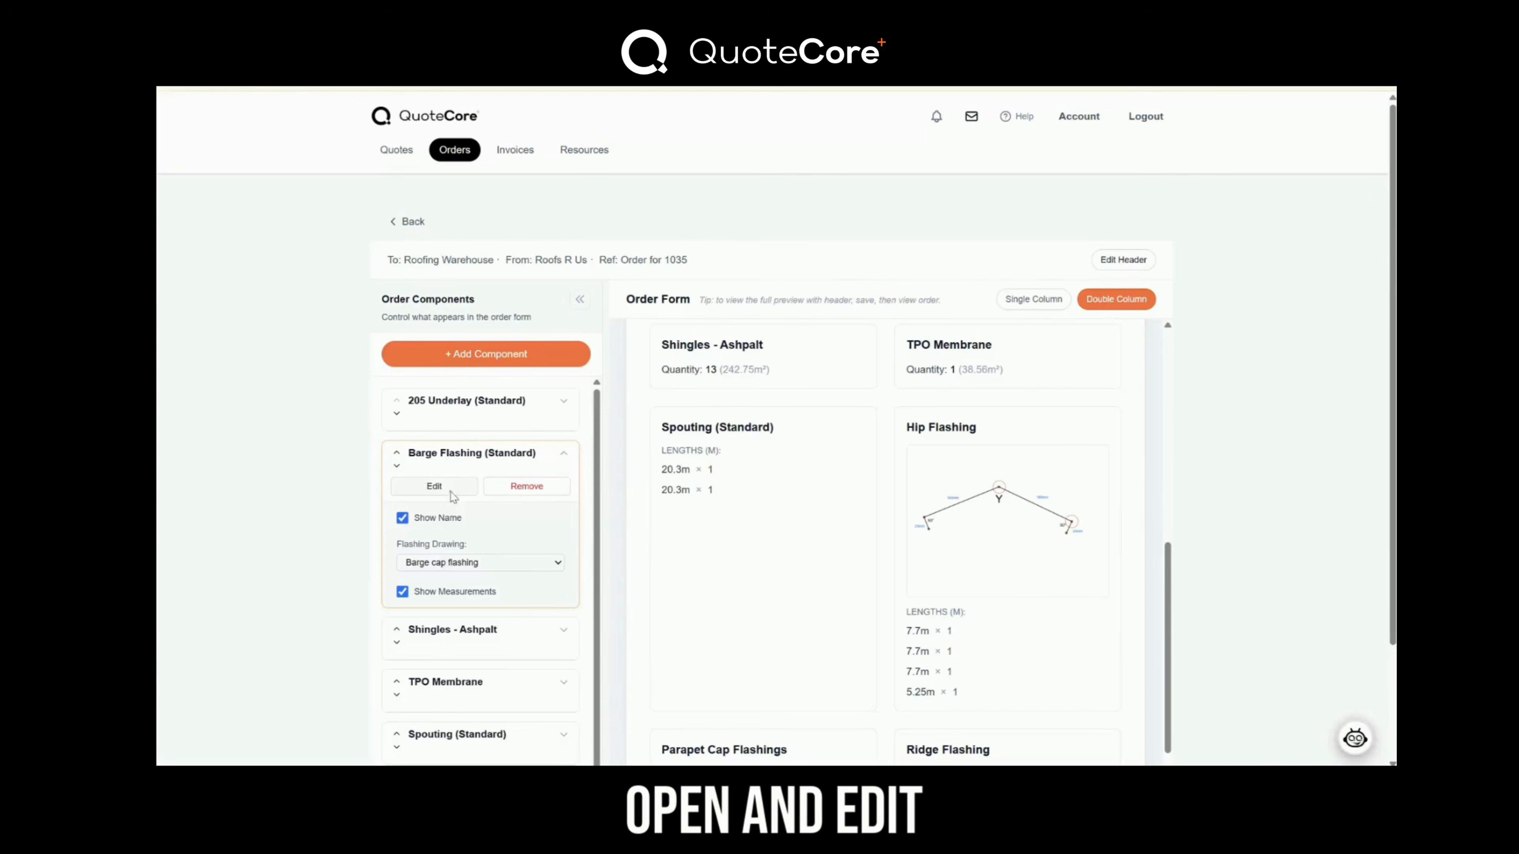
click(436, 486)
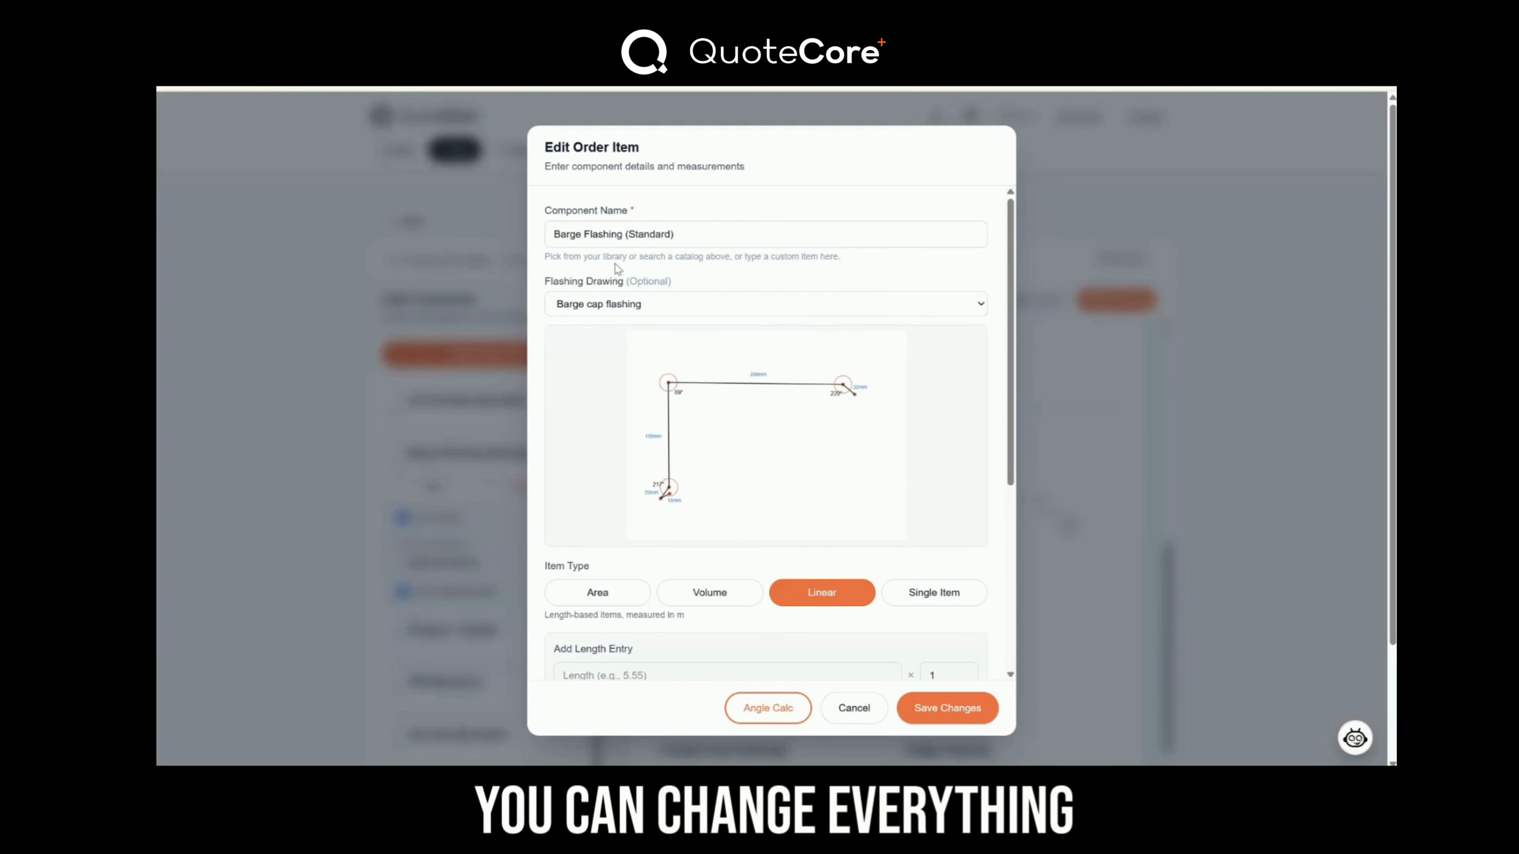
Look over the barge flashing item's drawing selection, item type, added lengths and notes.
scroll(971, 238, down, 1)
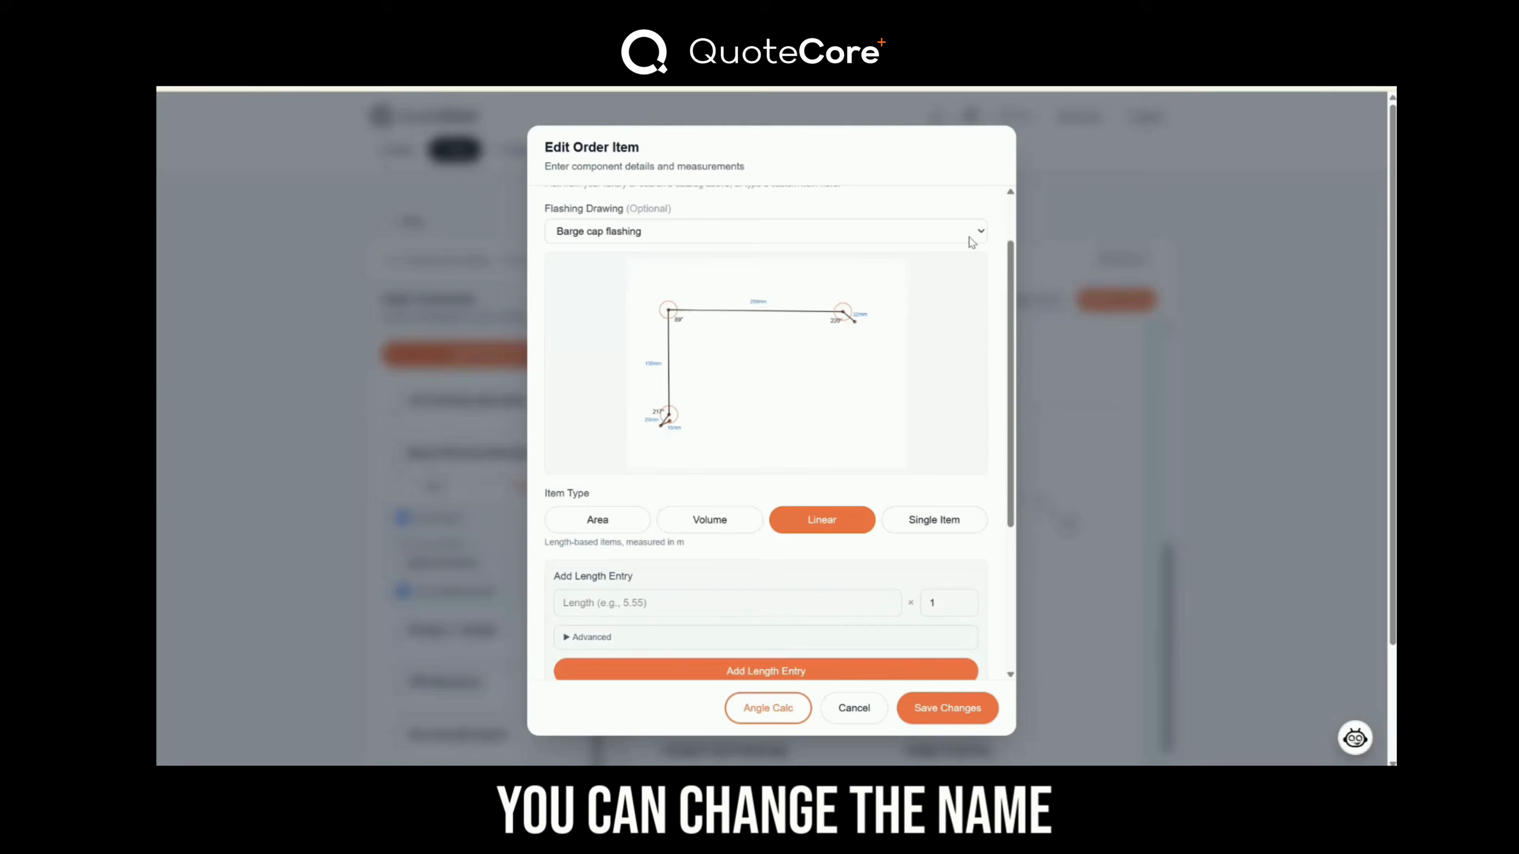
click(972, 239)
click(972, 238)
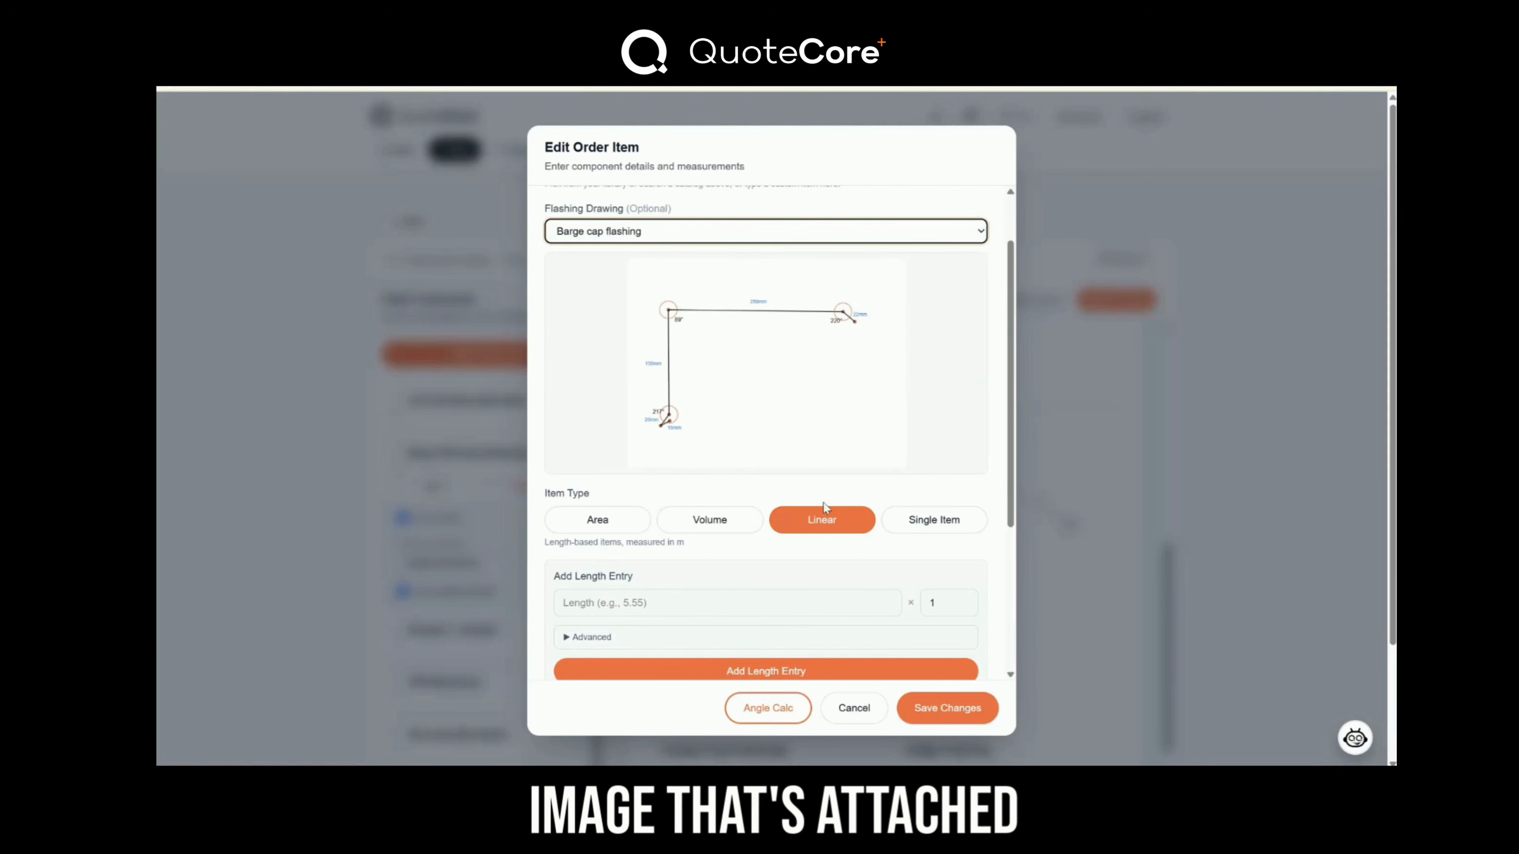
scroll(824, 505, down, 2)
scroll(739, 490, up, 1)
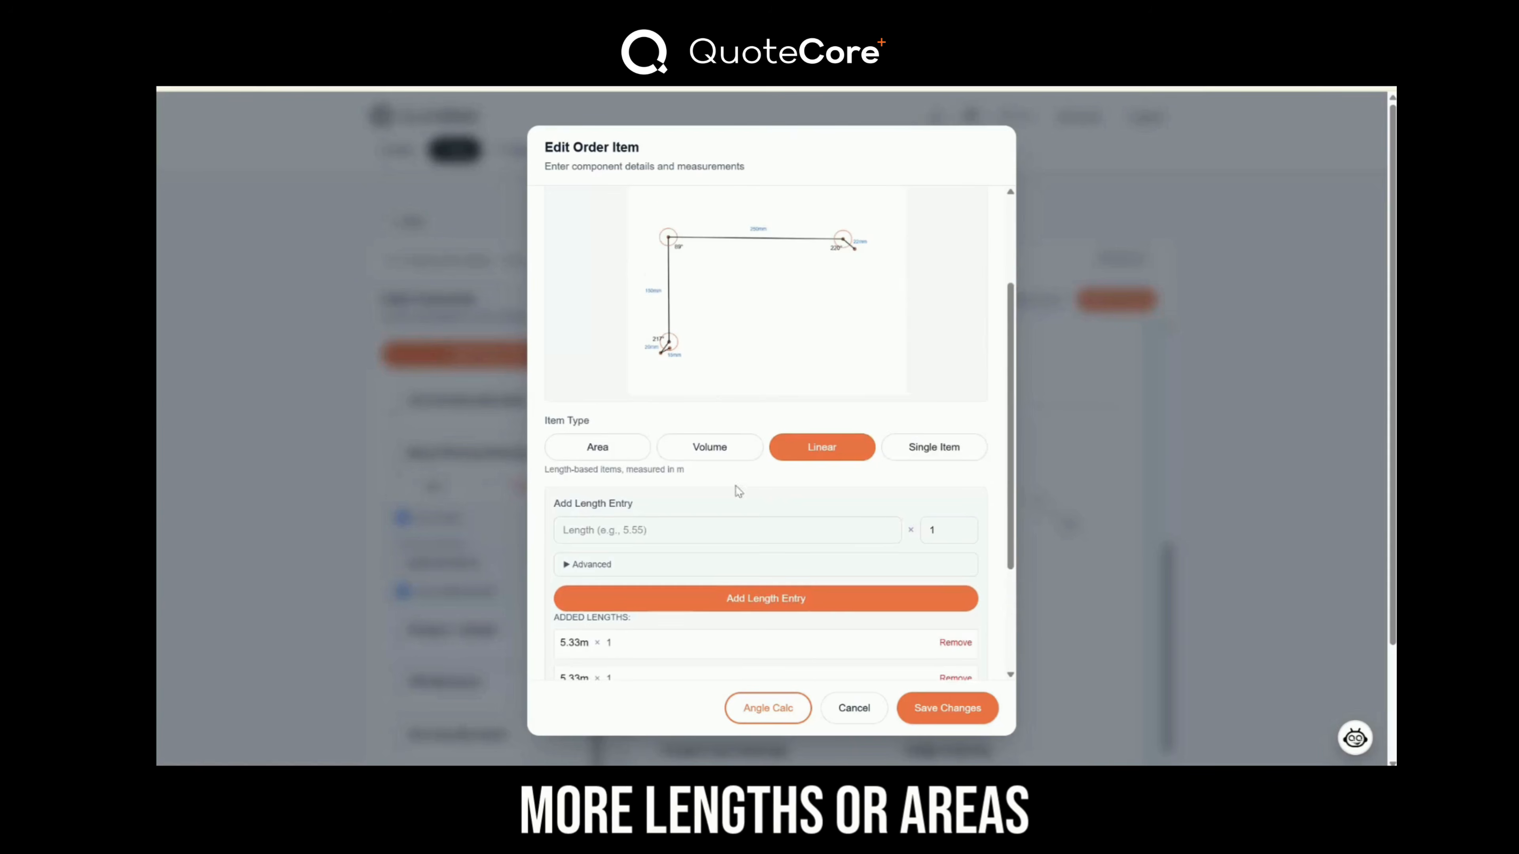
scroll(739, 491, down, 2)
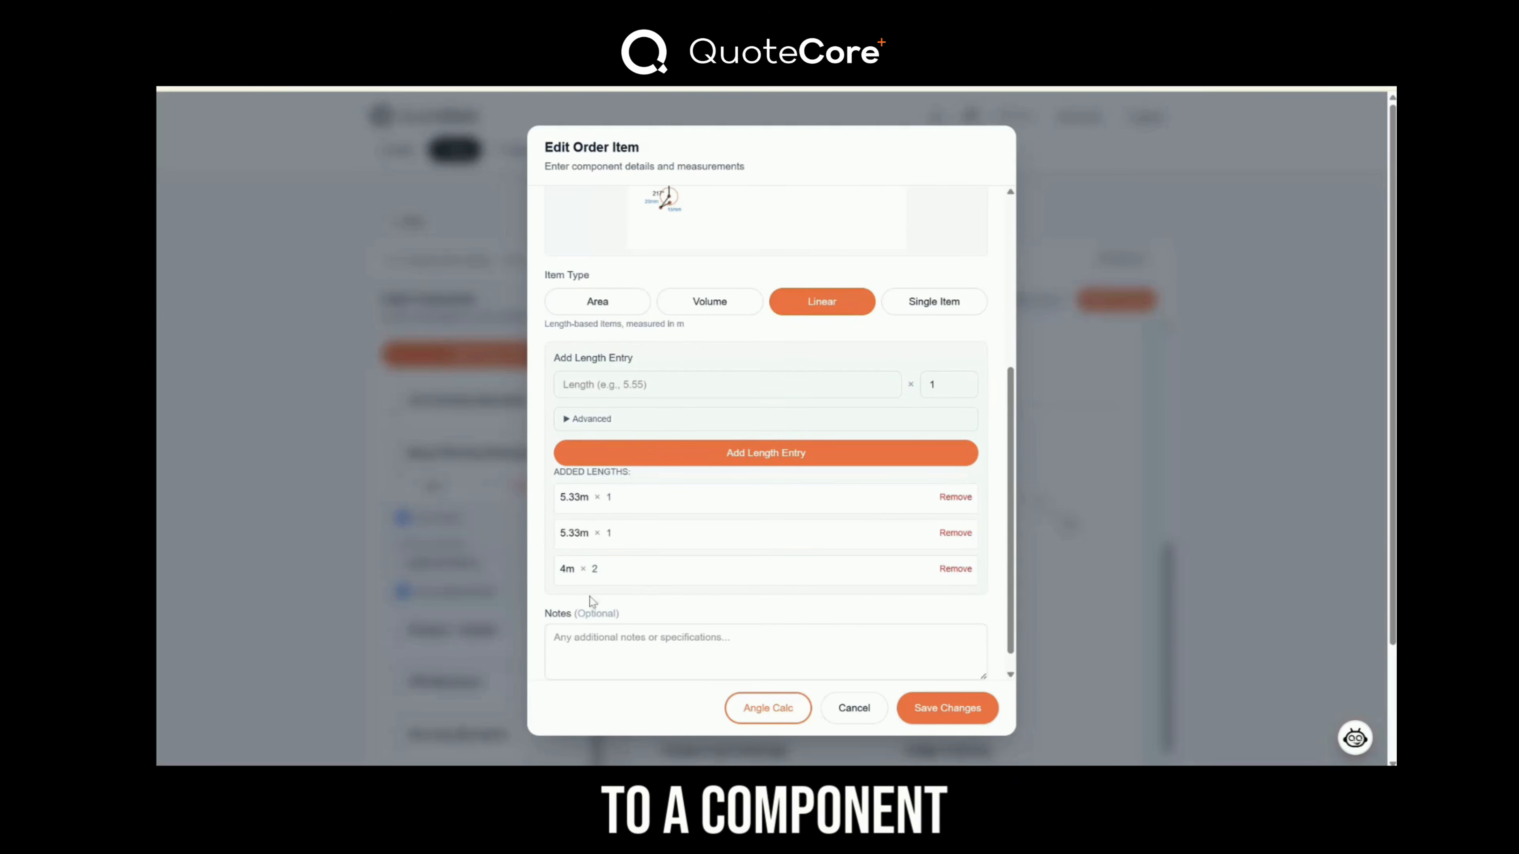
Replace the barge flashing's 4 m × 2 length entry with 4.25 m × 2 and save the changes.
click(954, 568)
click(640, 400)
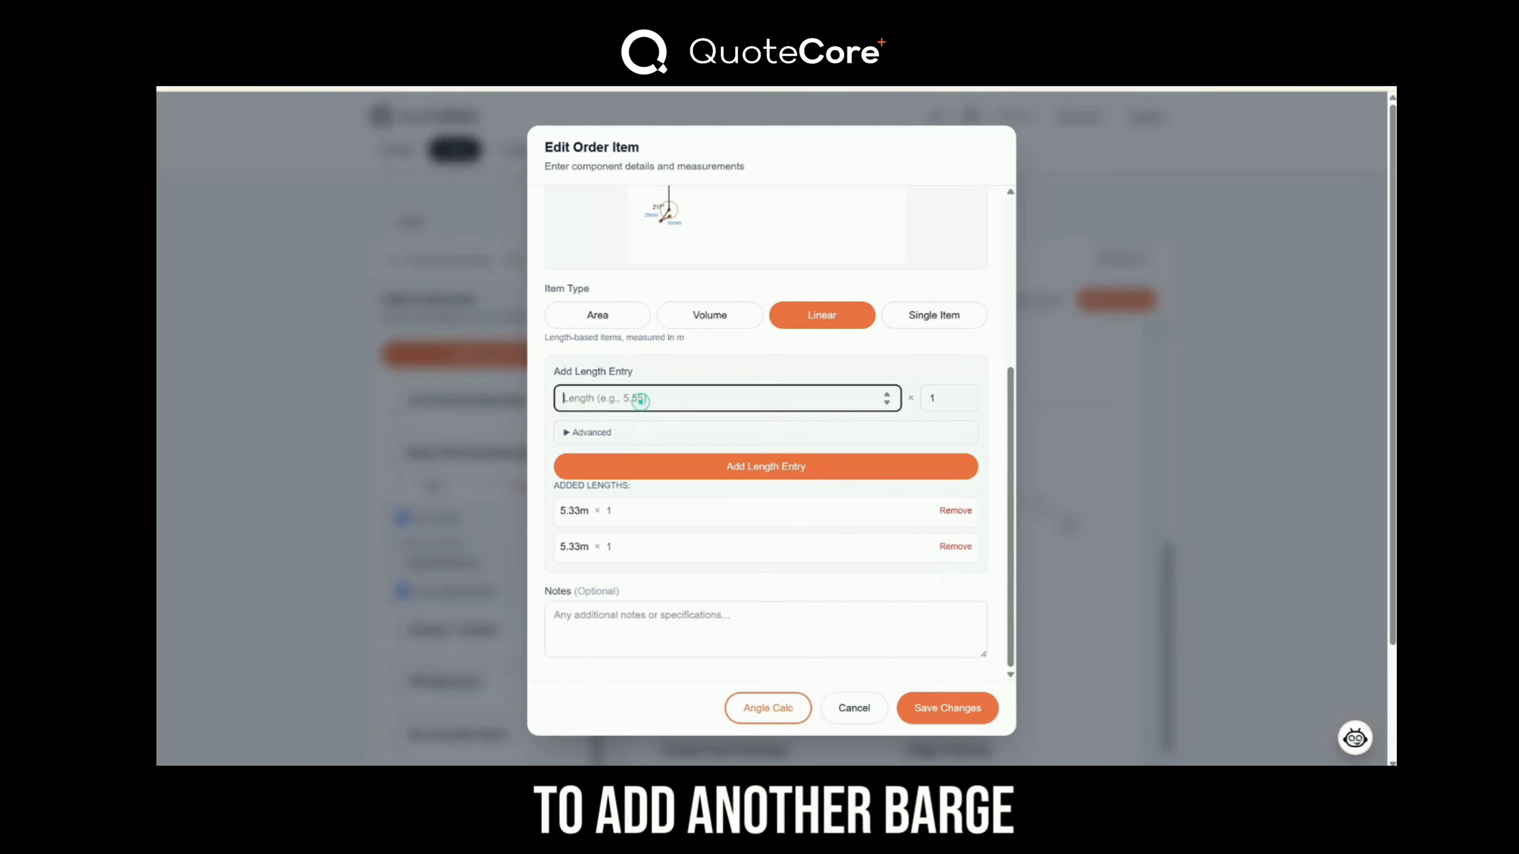
text(4.25)
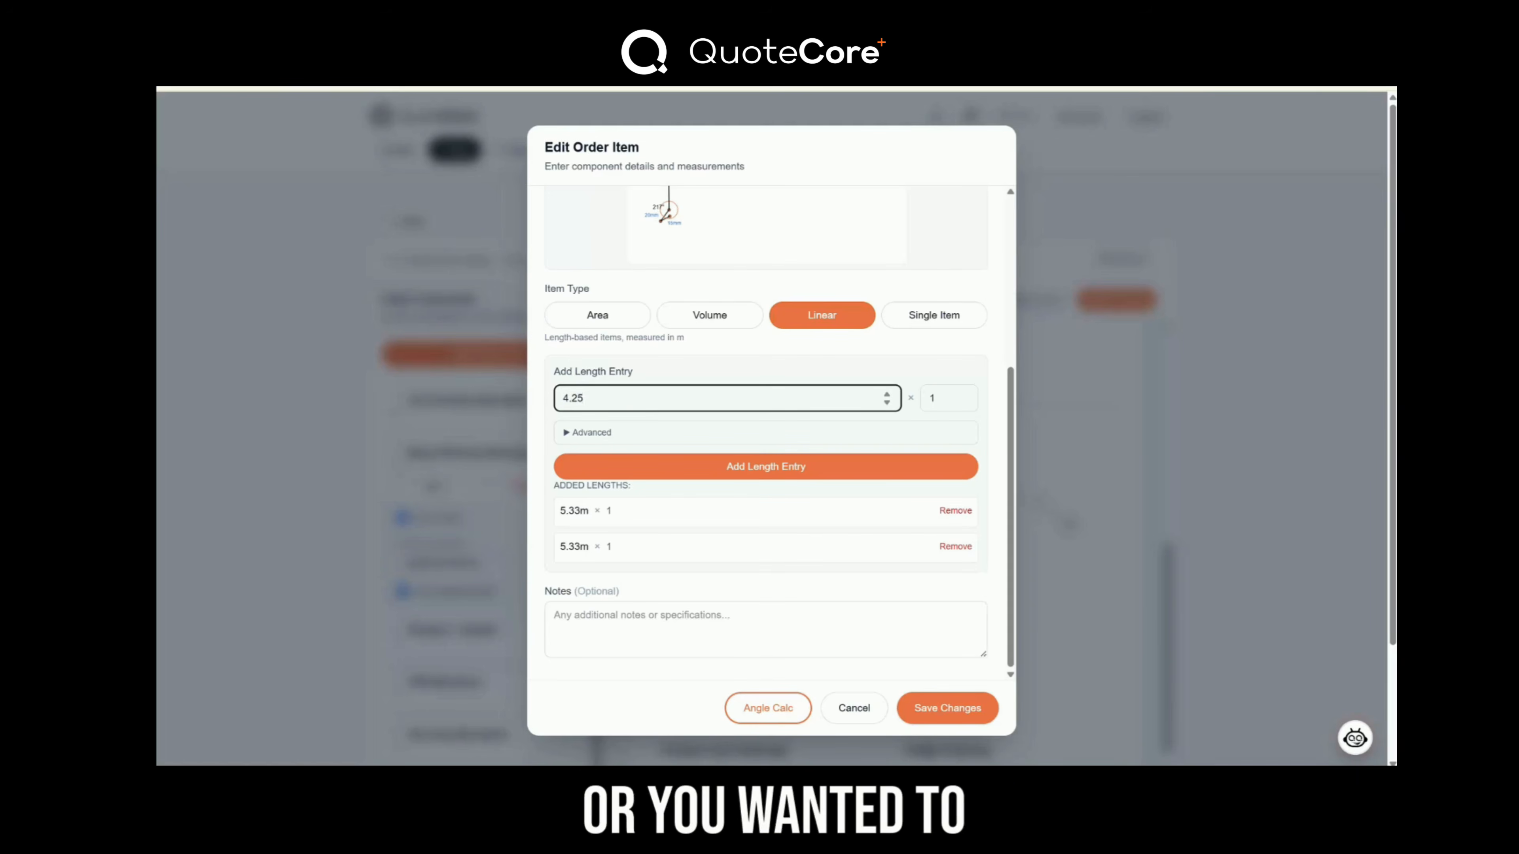
text(00)
double_click(944, 390)
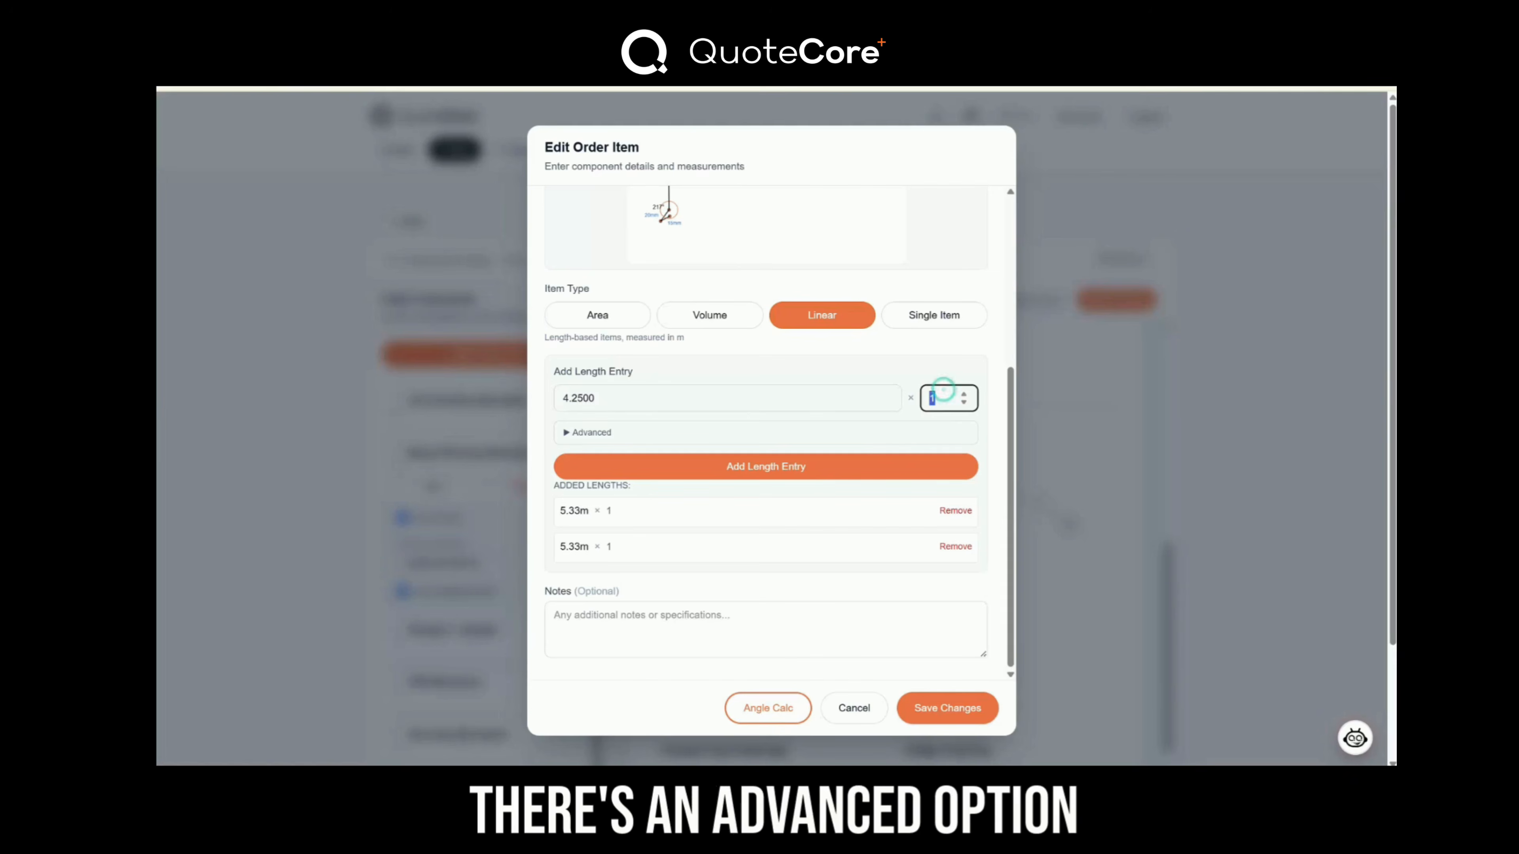
click(964, 393)
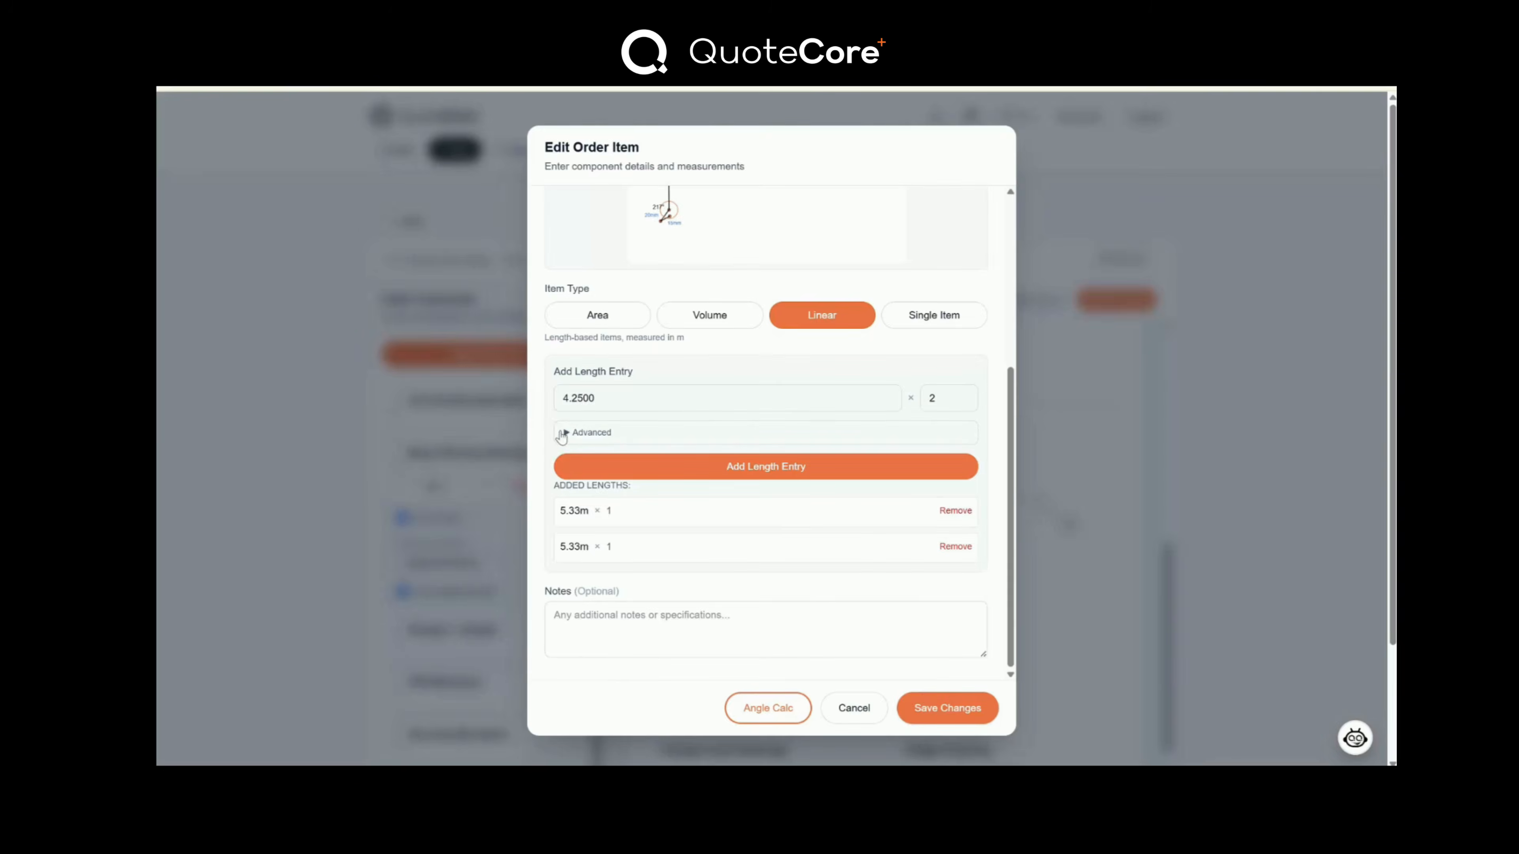
click(564, 433)
click(564, 433)
click(757, 467)
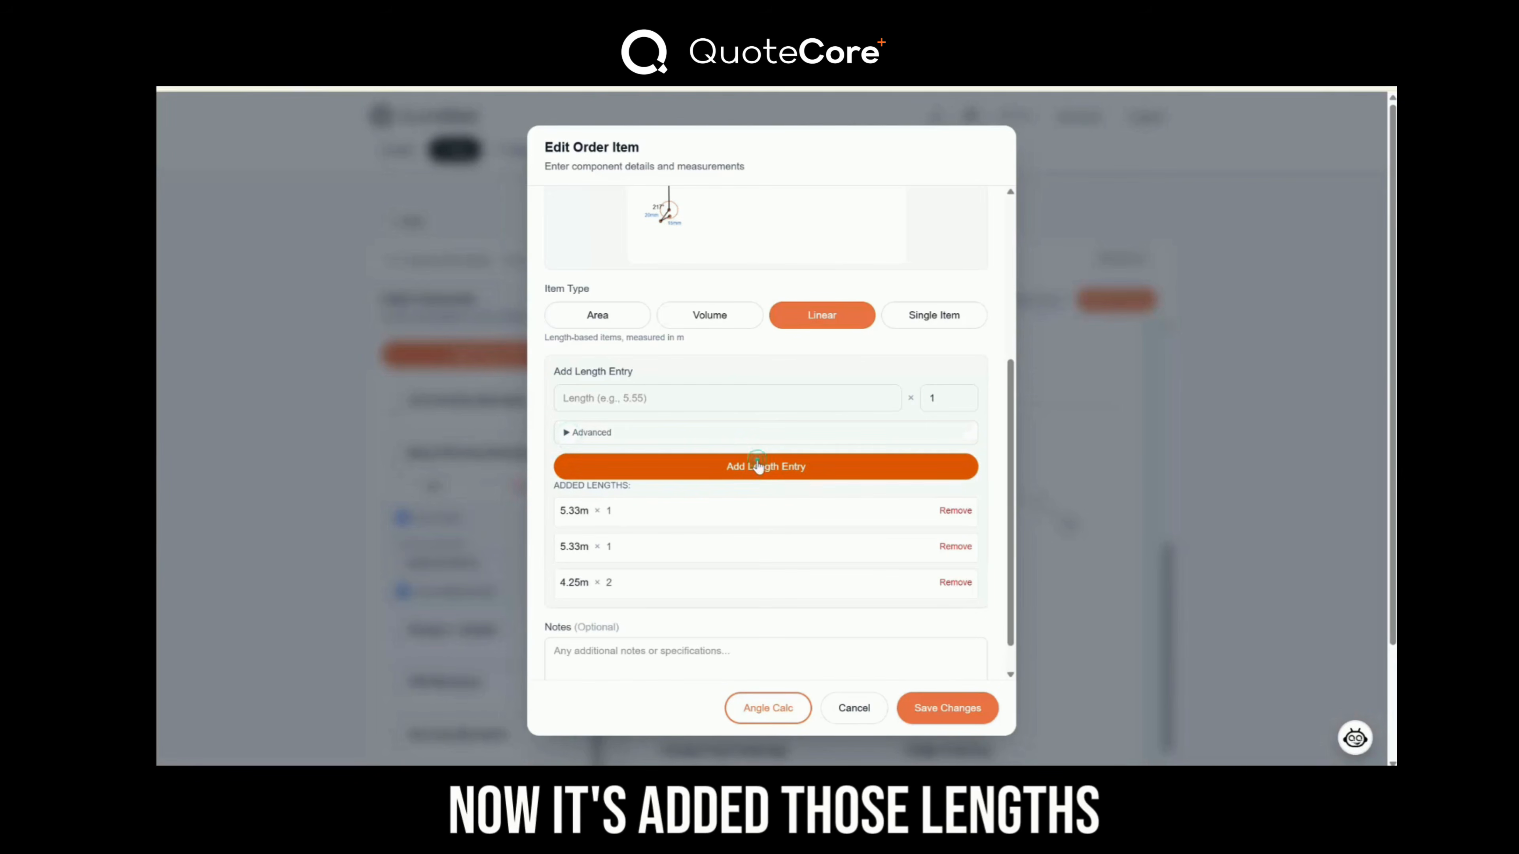
click(948, 708)
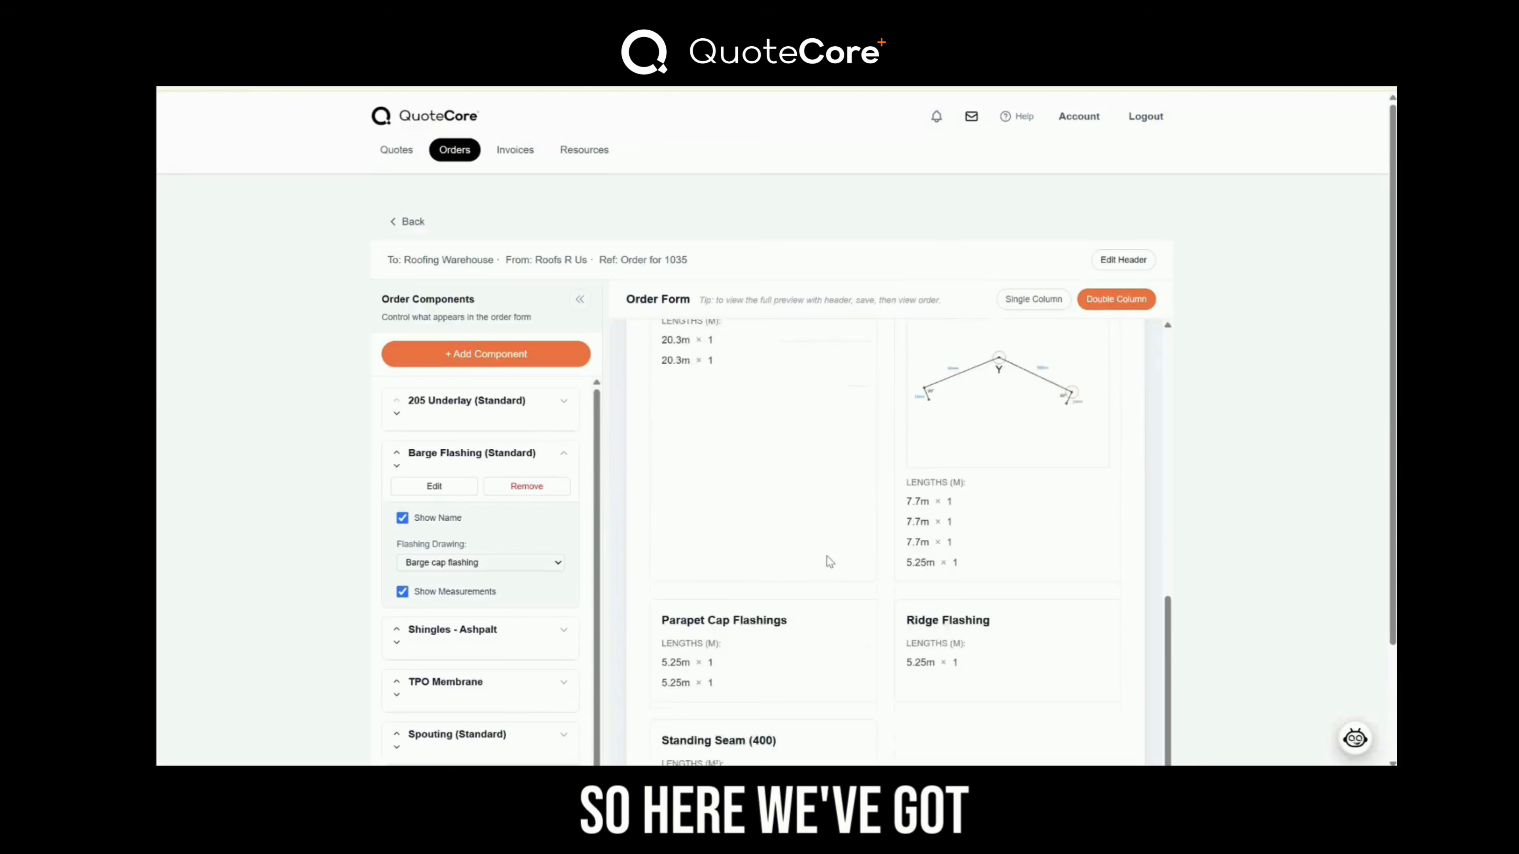
Check the updated lengths in the Barge Flashing (Standard) block of the order form.
scroll(831, 560, down, 2)
scroll(824, 559, up, 3)
scroll(834, 553, up, 5)
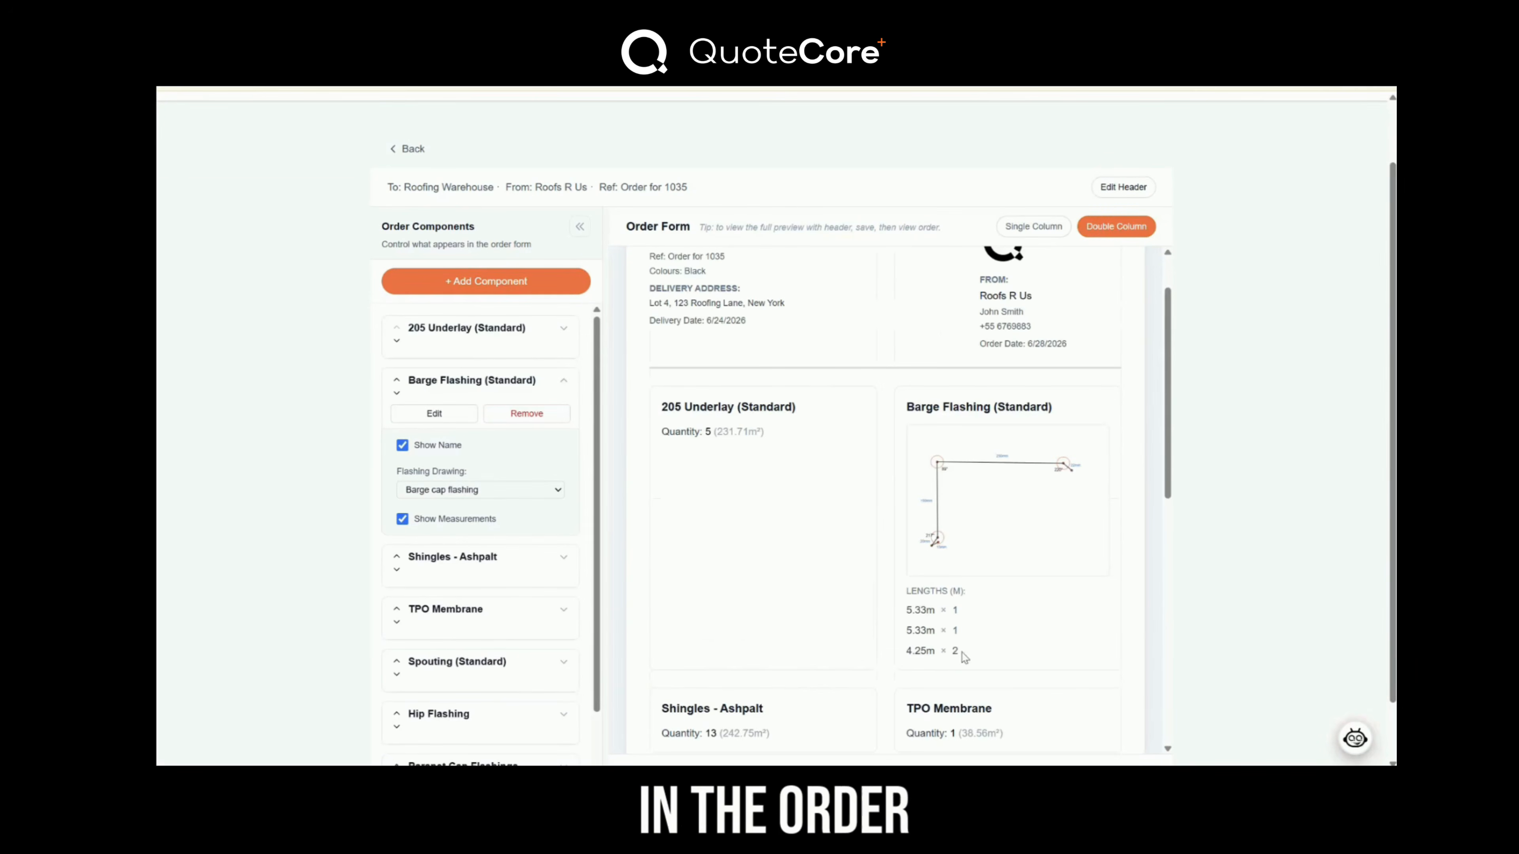
drag(964, 653, 904, 652)
click(943, 651)
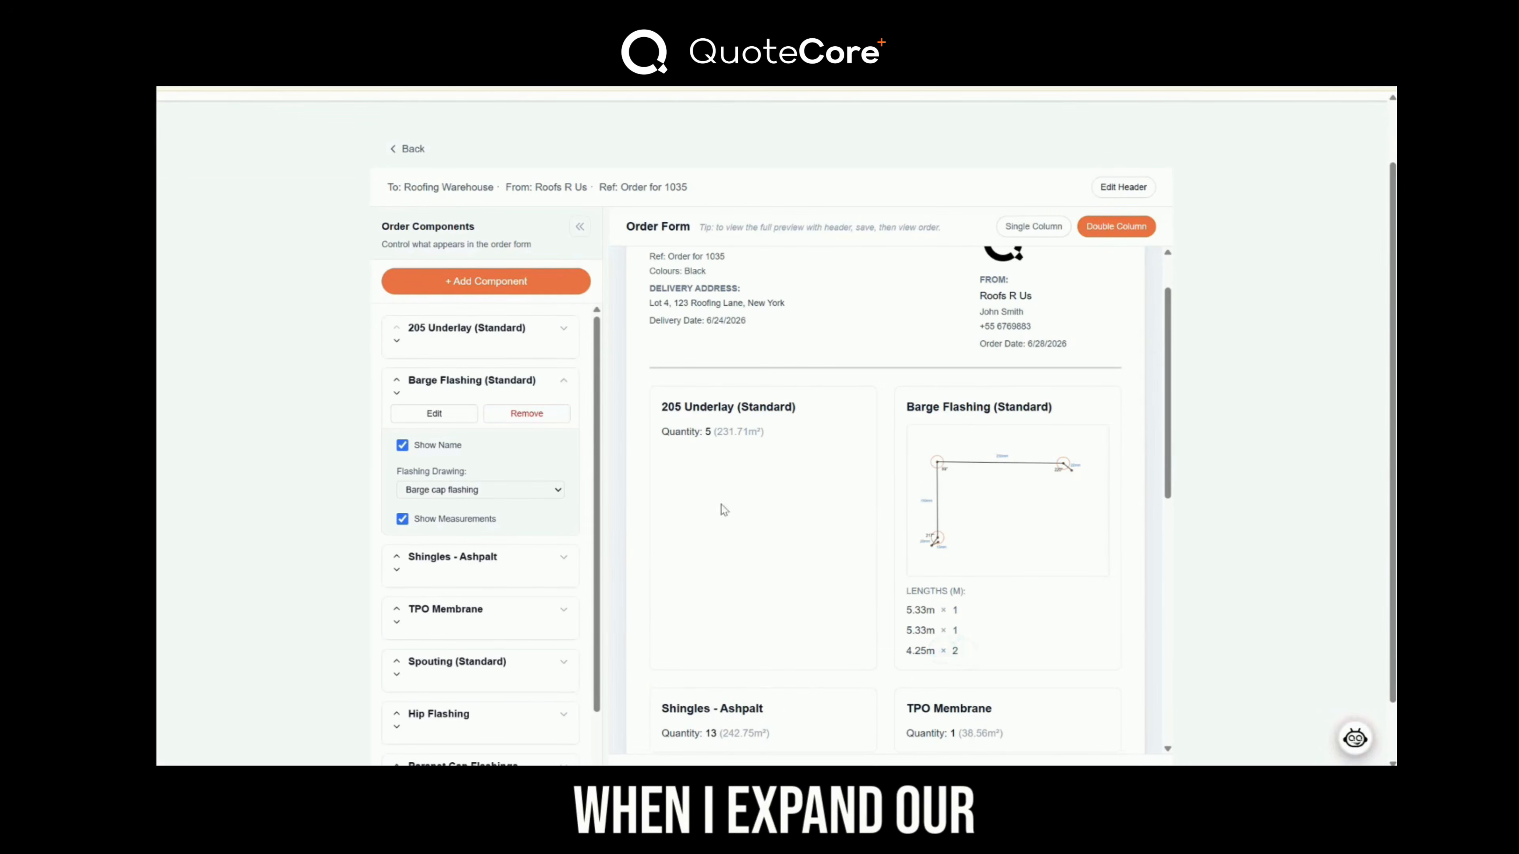
Expand the 205 Underlay (Standard) component, then hide and restore its name and its measurements in the order form.
click(419, 386)
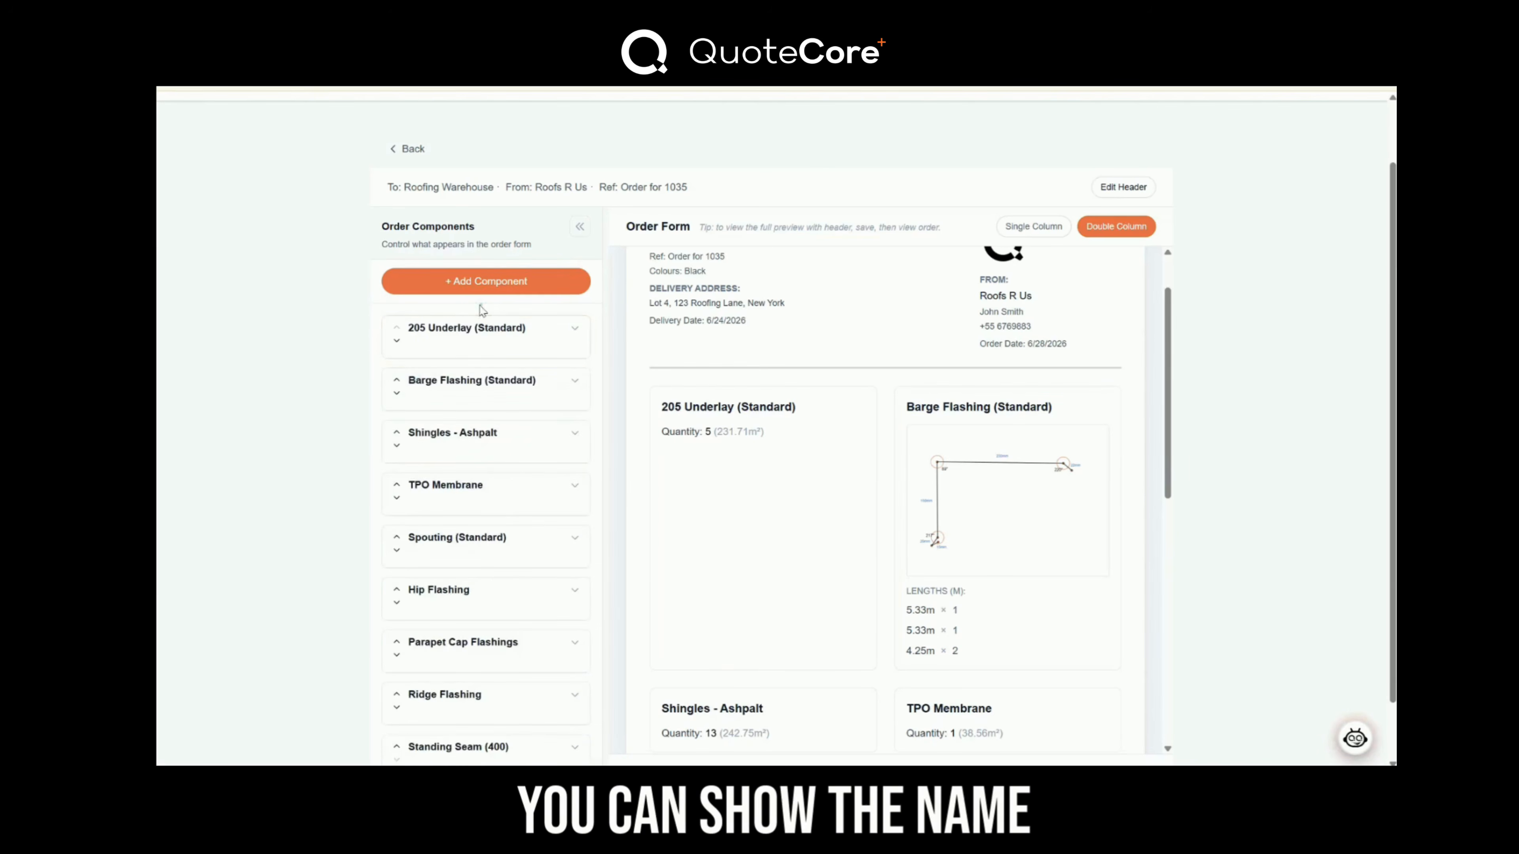
click(467, 330)
click(402, 394)
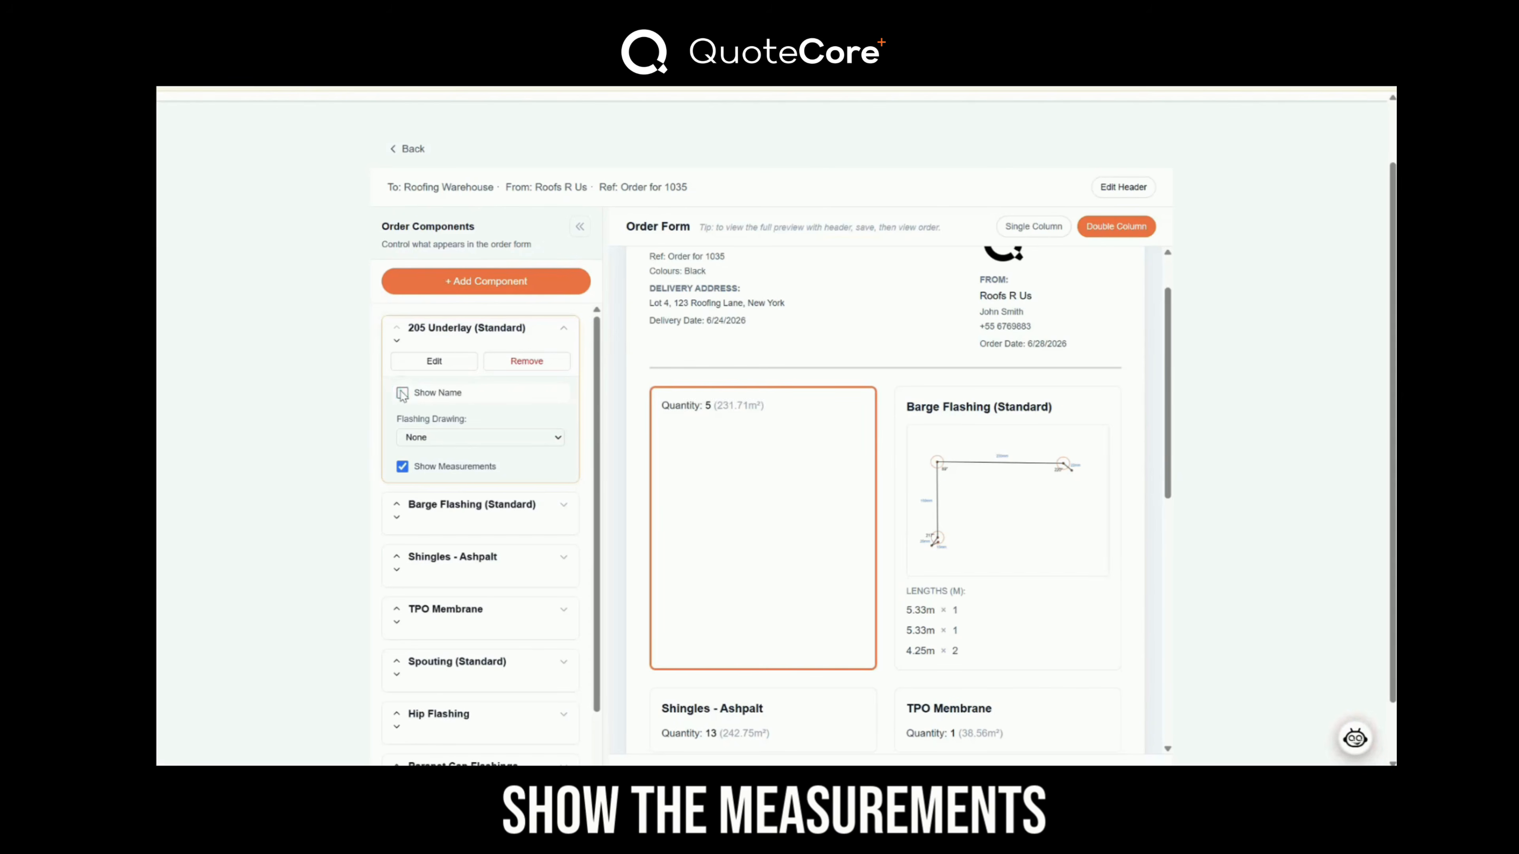
click(402, 393)
click(403, 467)
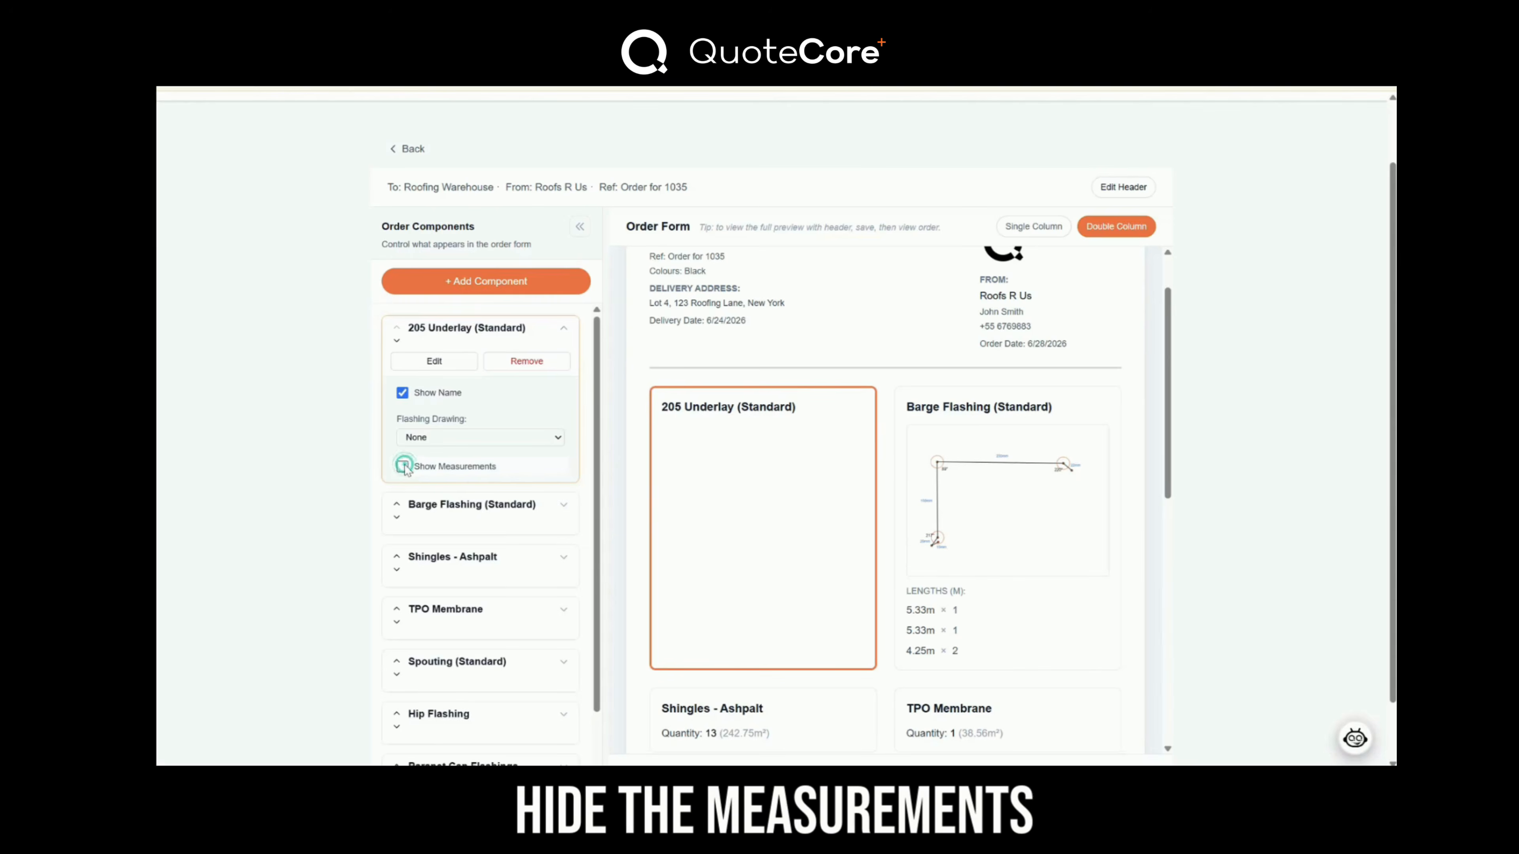
click(403, 467)
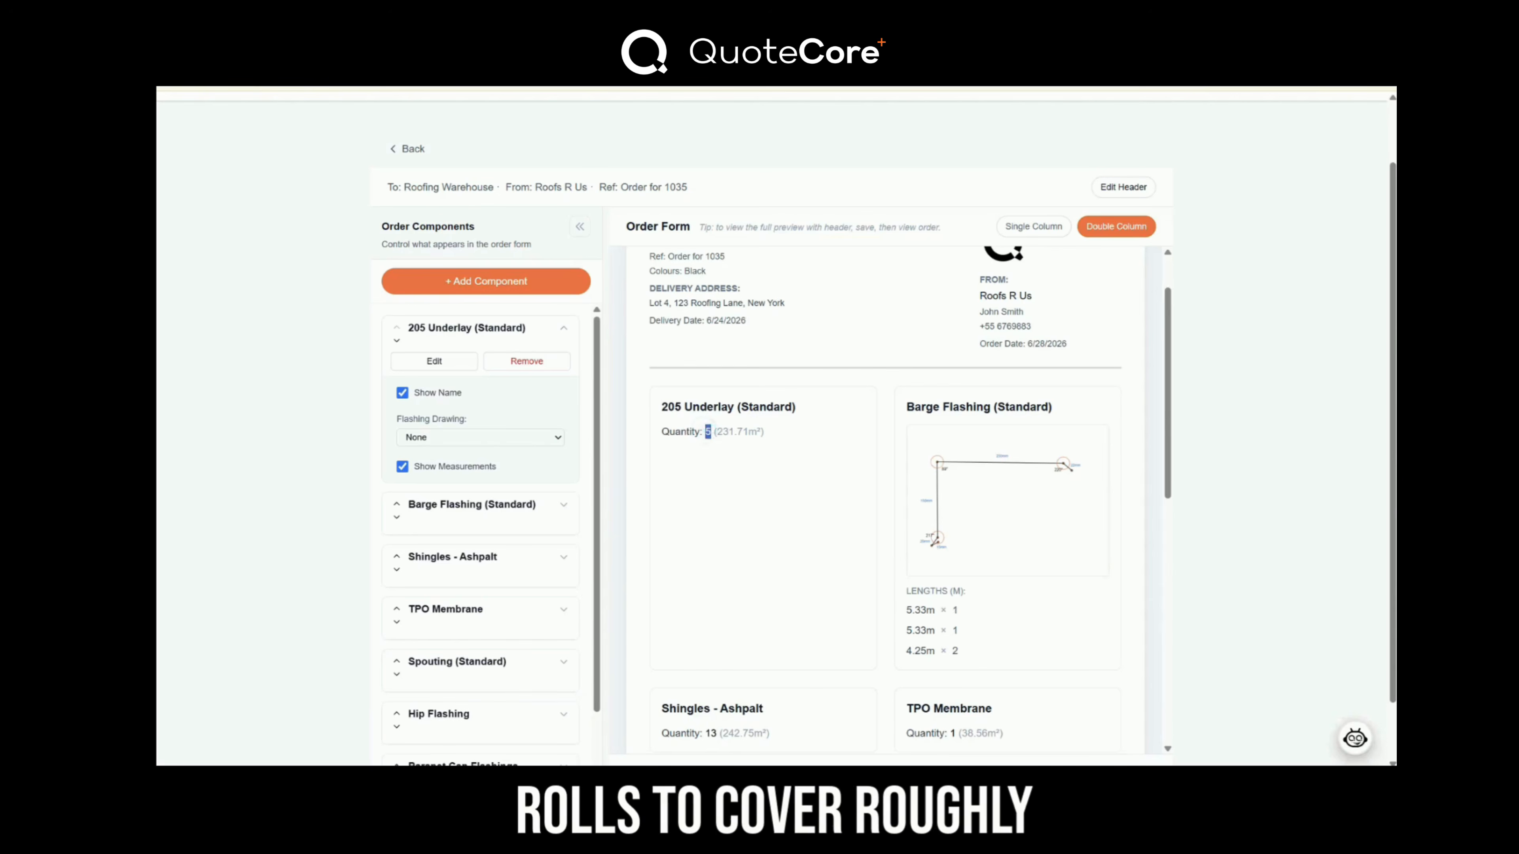
Examine the quantity and covered area of the 205 Underlay (Standard) block.
drag(717, 431, 758, 431)
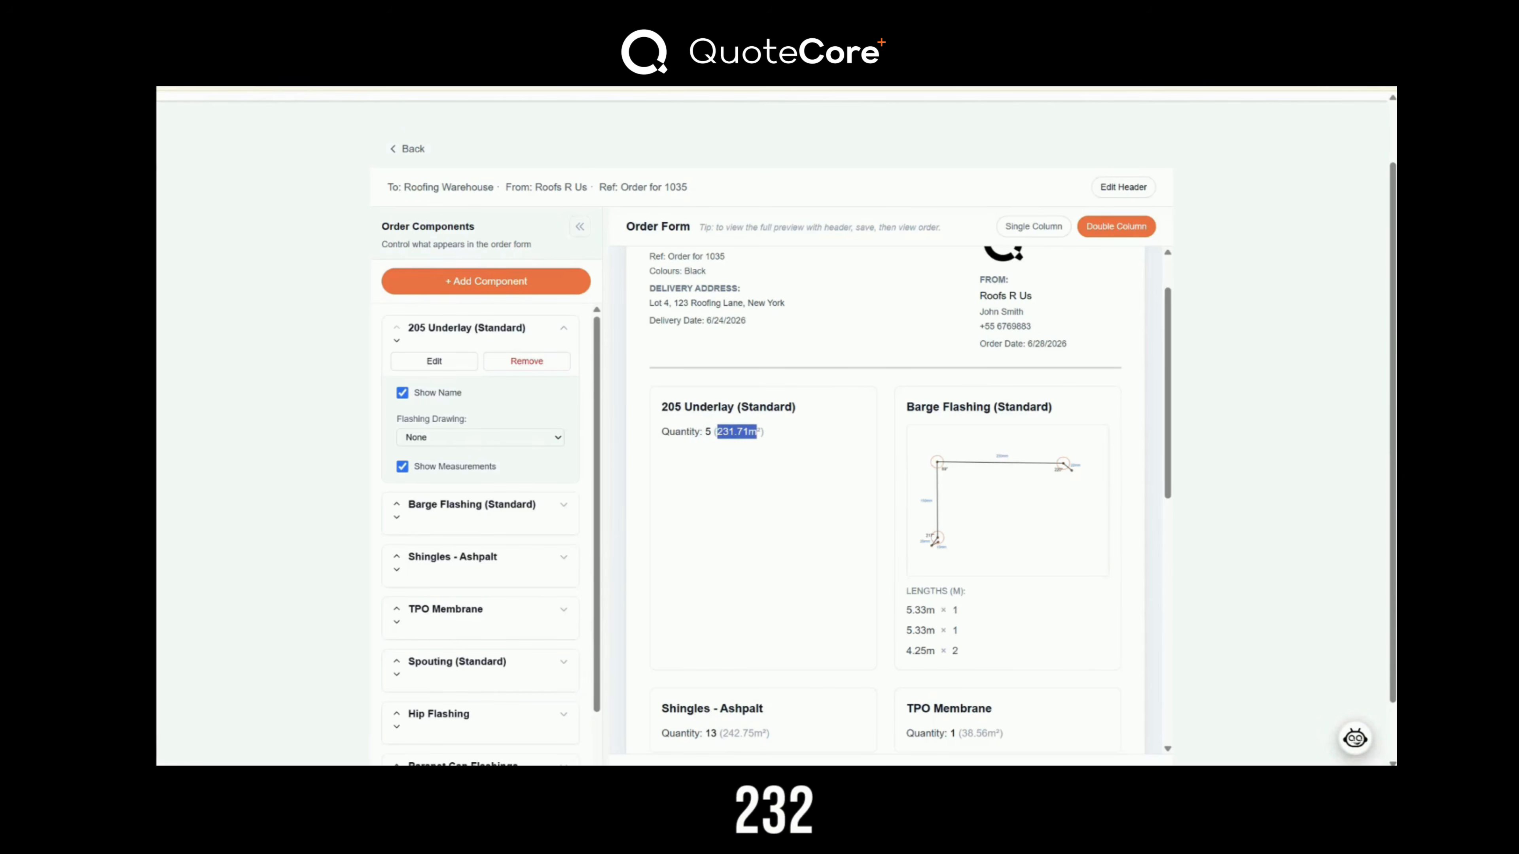
click(772, 437)
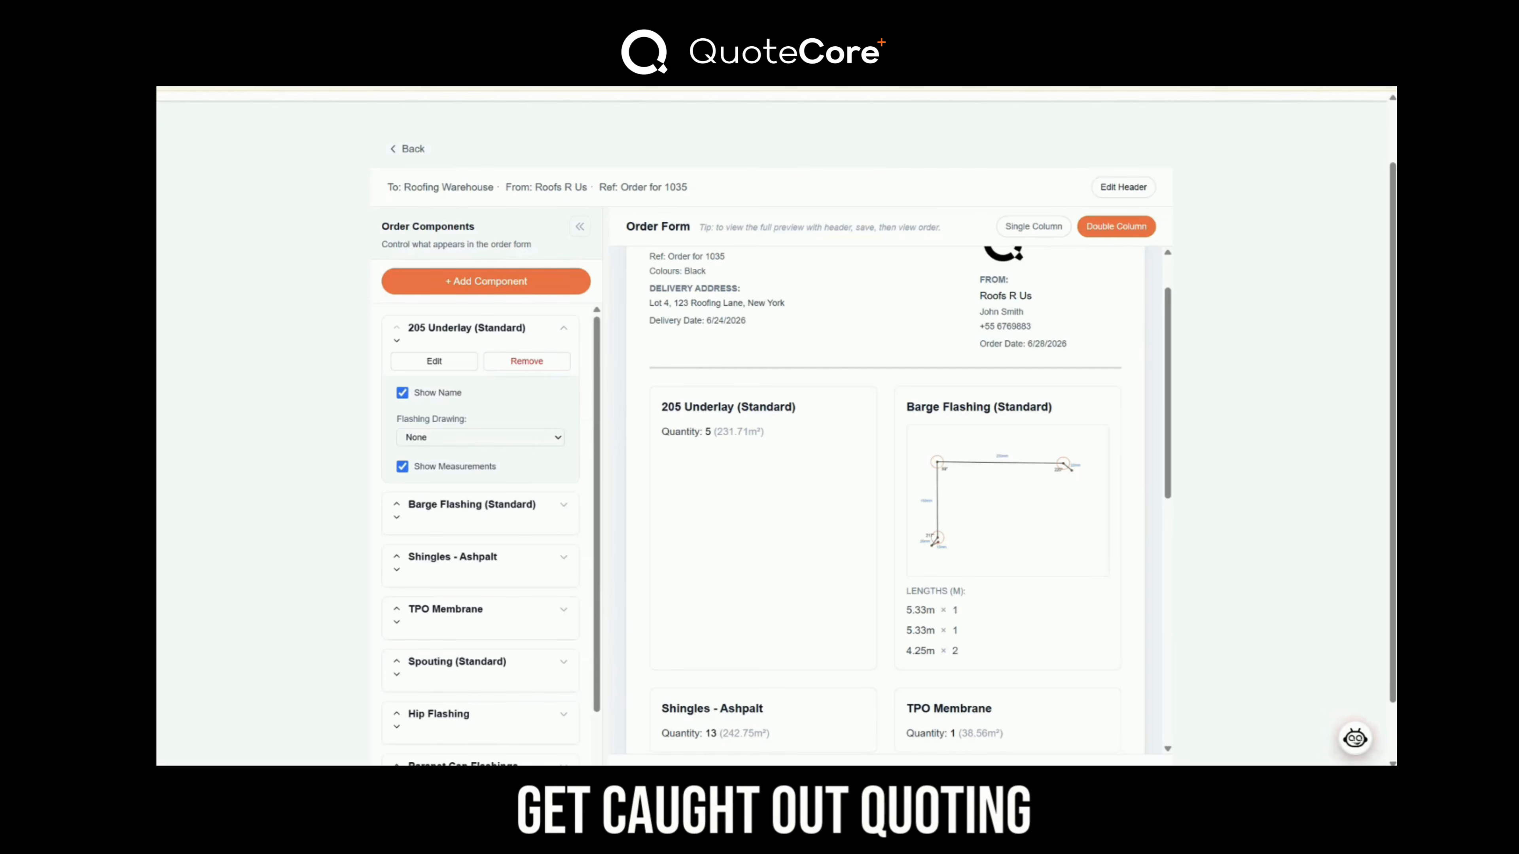
drag(757, 432, 716, 434)
click(759, 432)
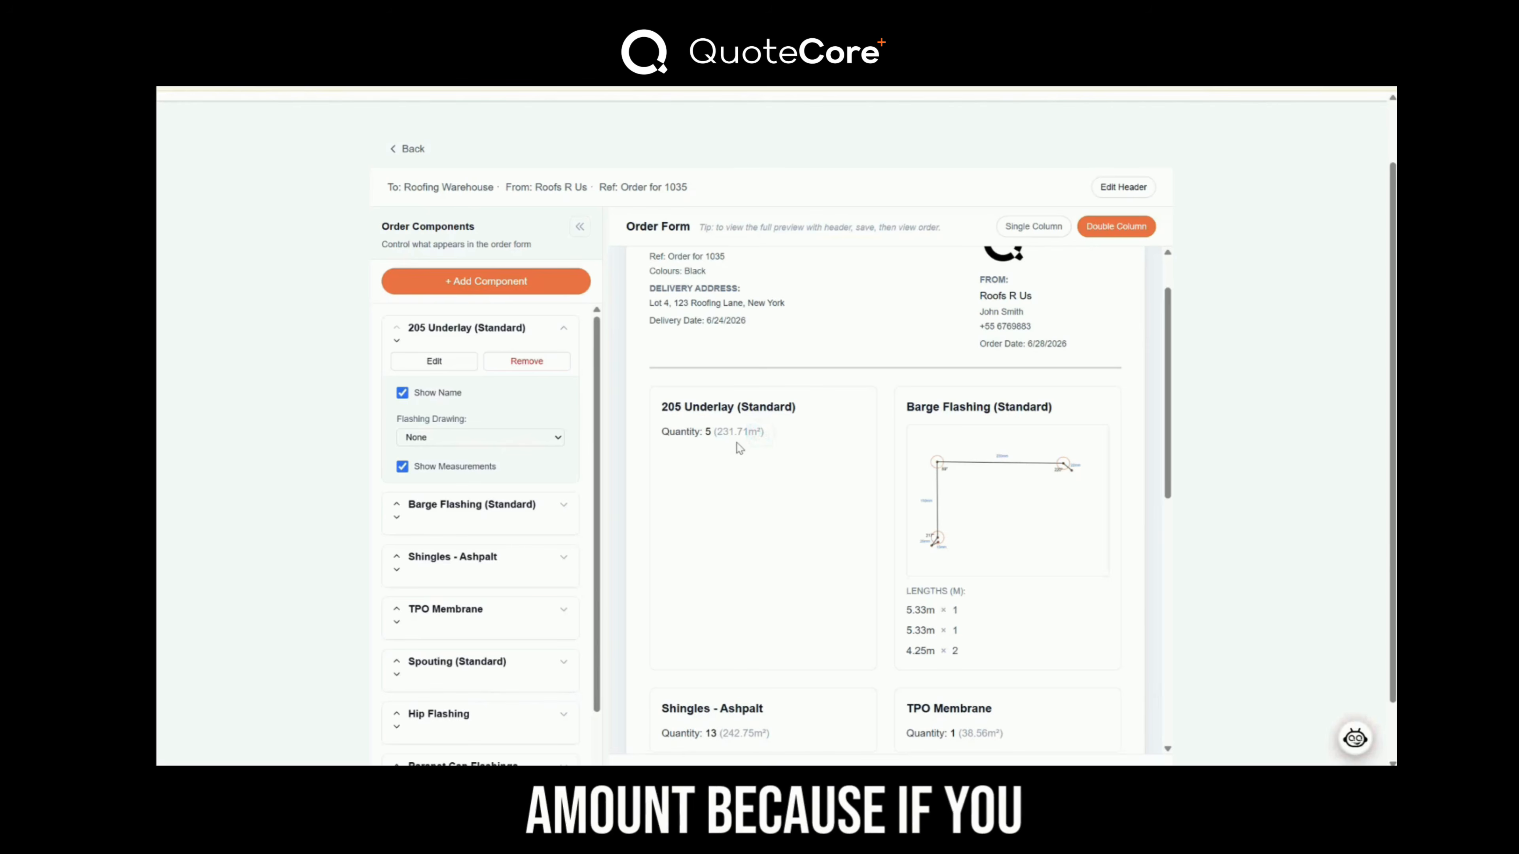
click(716, 431)
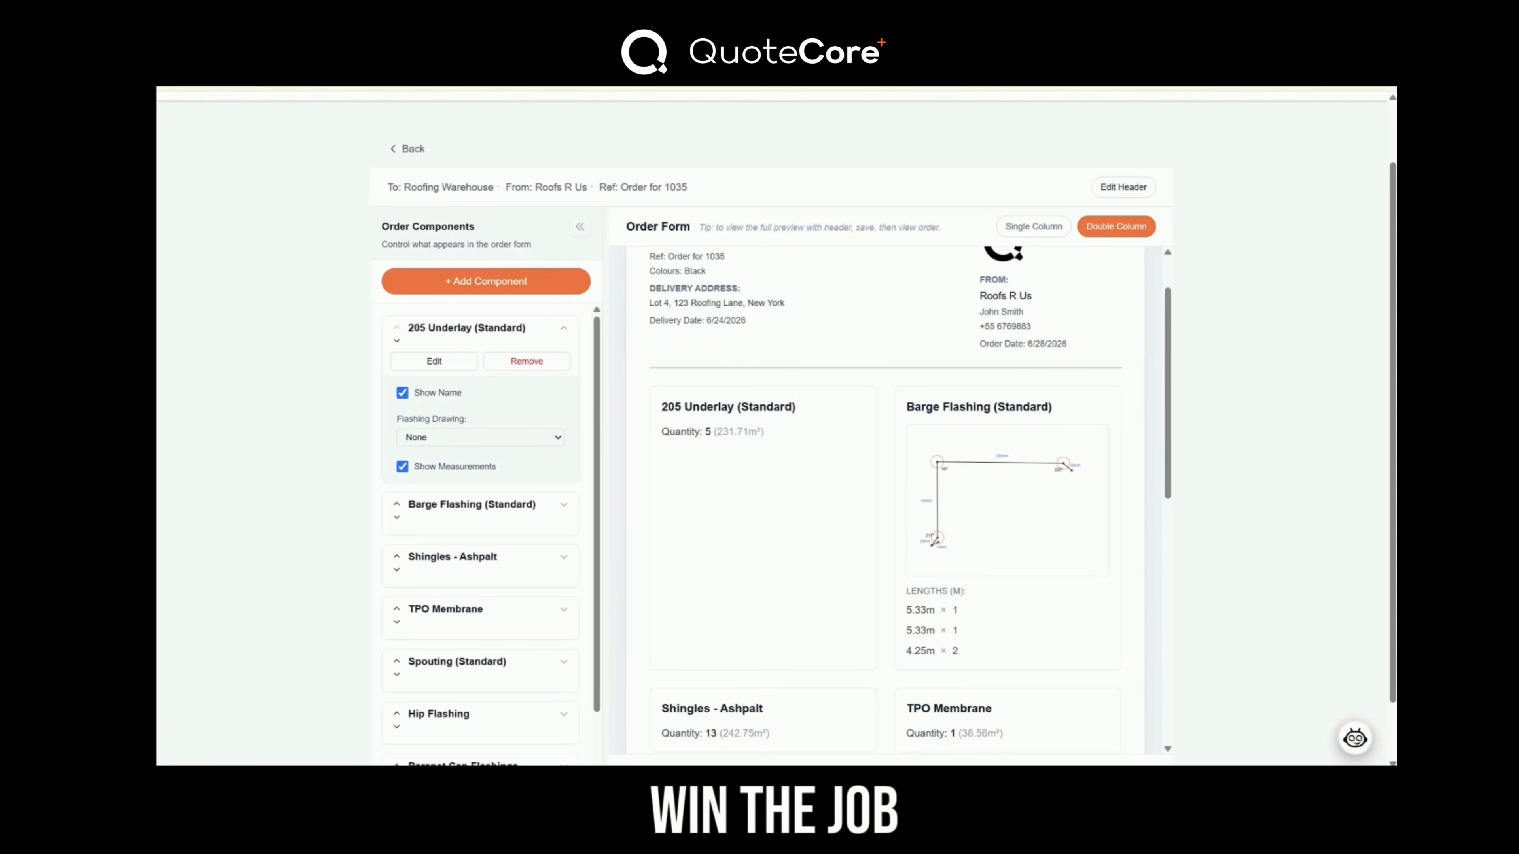
Examine the quantity and covered area of the Shingles - Ashpalt block.
scroll(983, 539, down, 3)
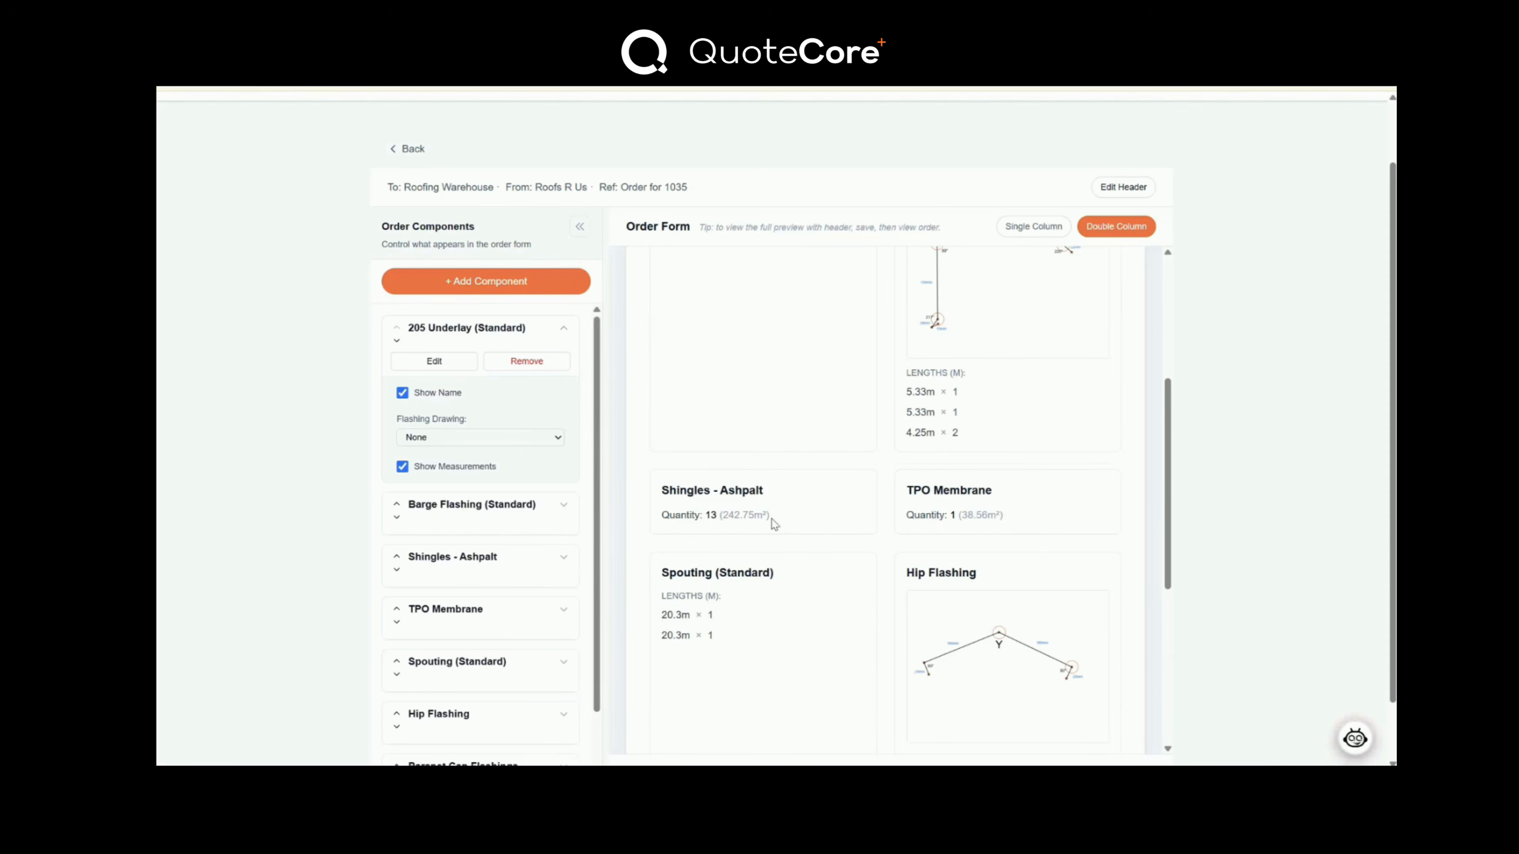
drag(772, 519, 662, 516)
click(662, 514)
drag(705, 515, 771, 516)
click(714, 515)
click(705, 513)
click(794, 512)
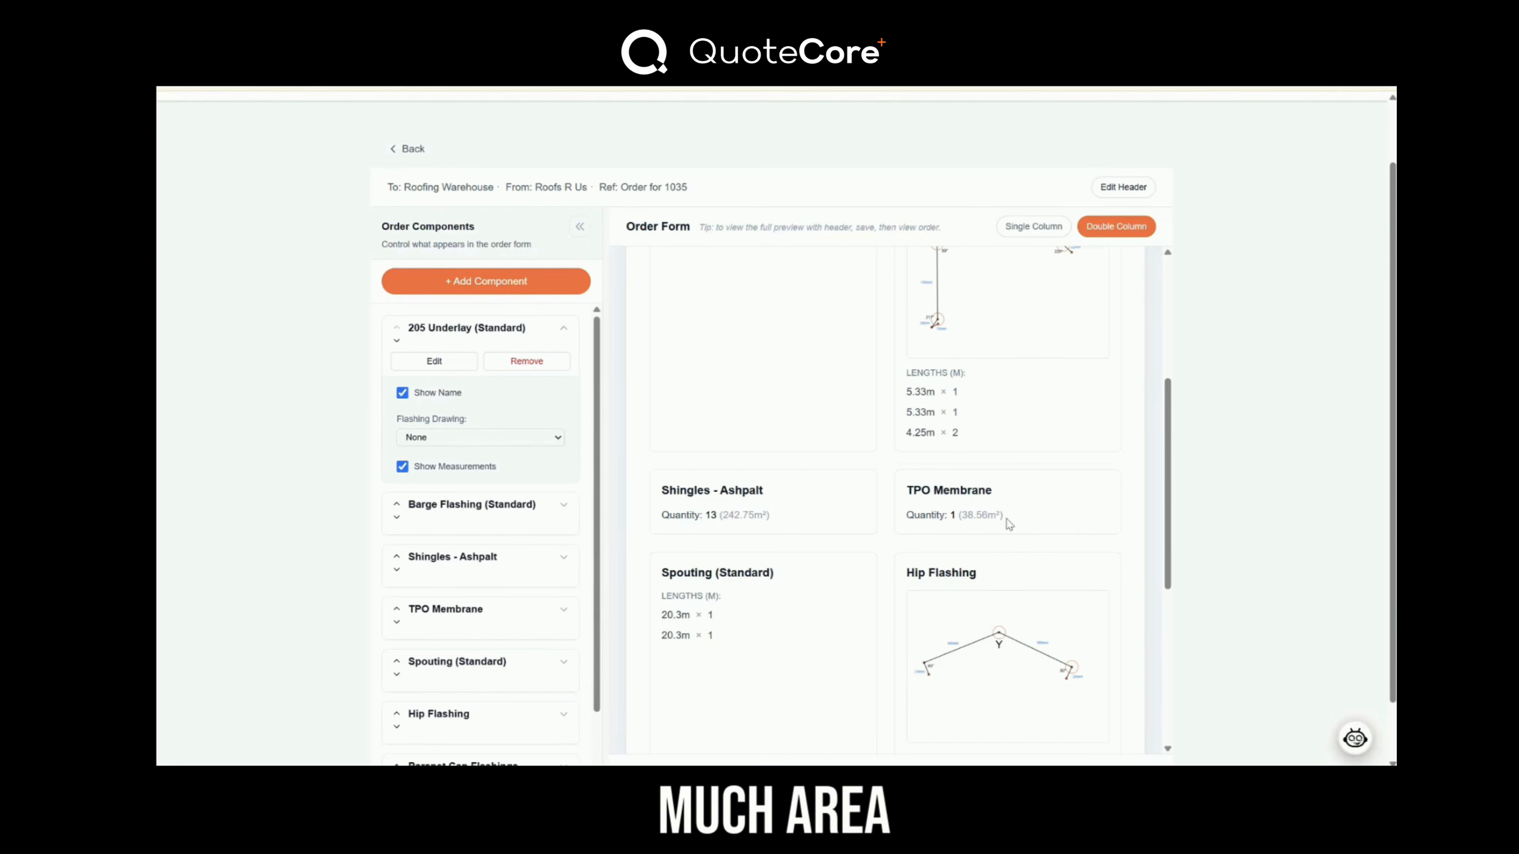
Review the TPO Membrane, Spouting, Hip Flashing, Parapet Cap Flashings, Ridge Flashing and Standing Seam blocks in the order form.
scroll(1009, 513, down, 1)
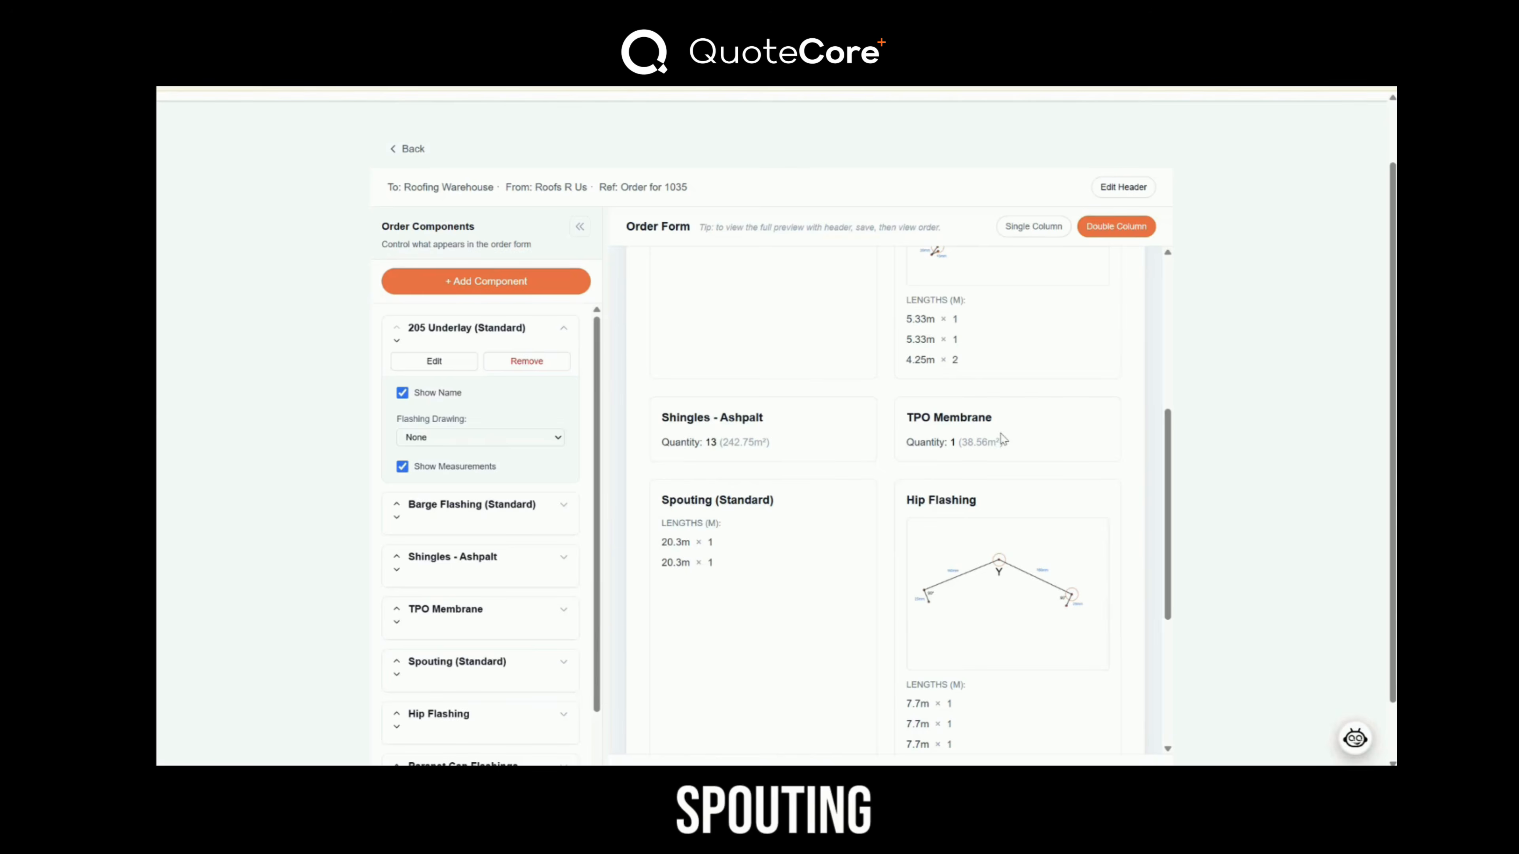
scroll(741, 454, down, 1)
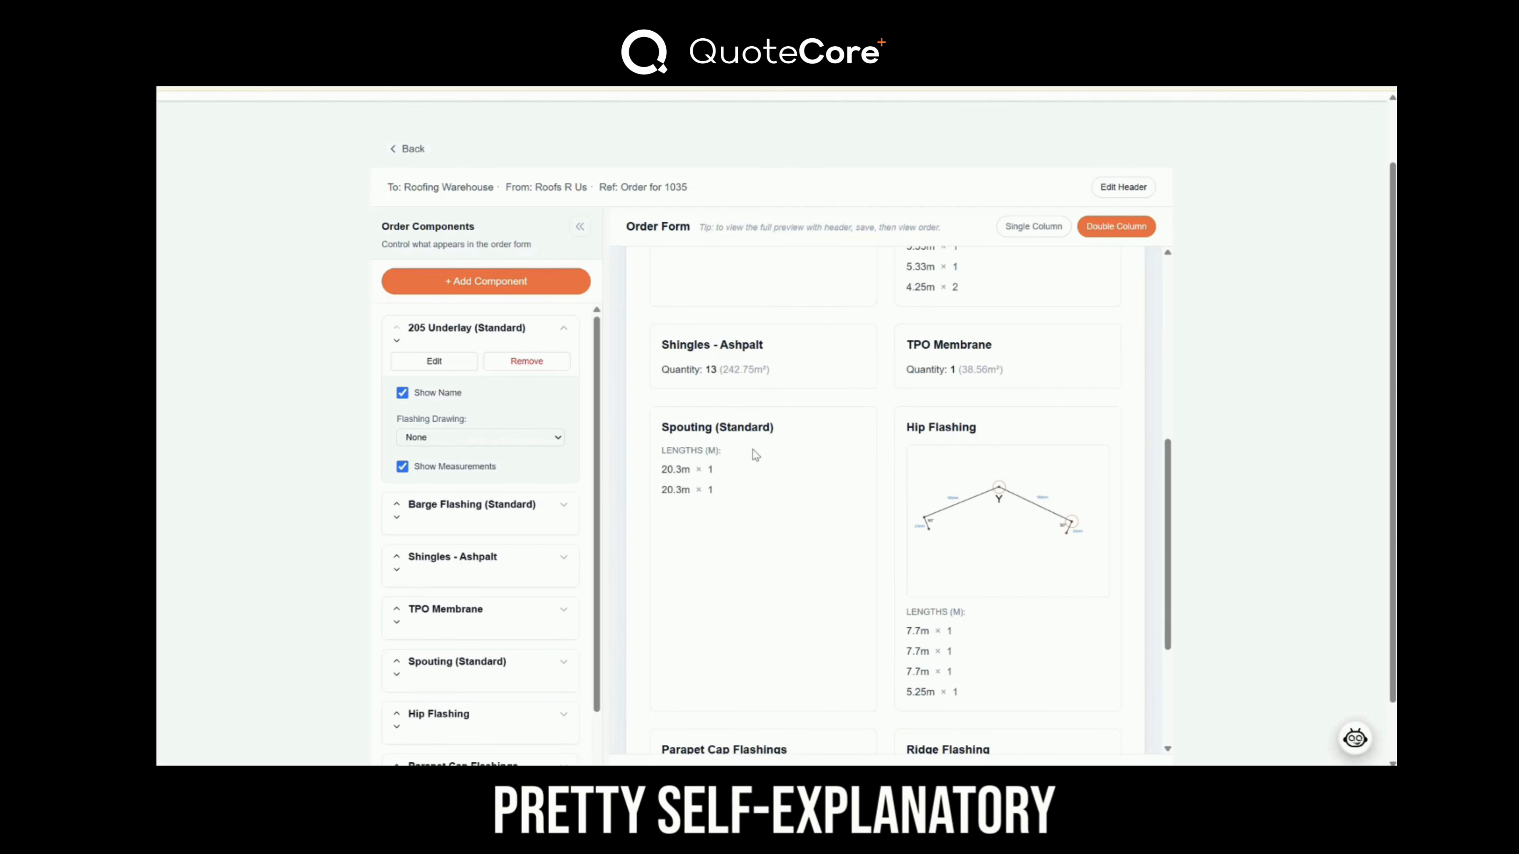
scroll(784, 468, down, 1)
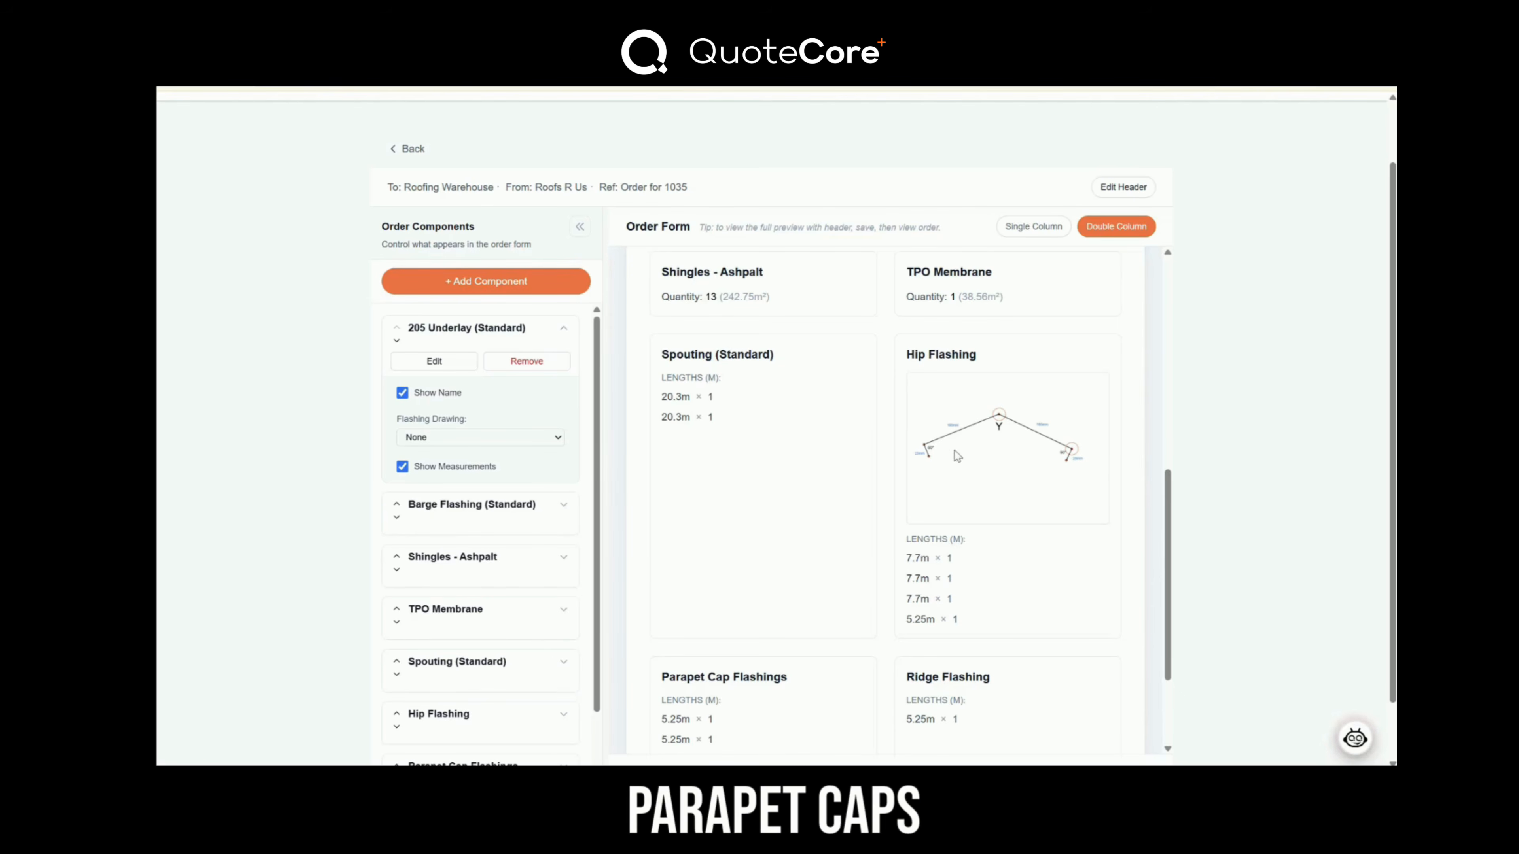
scroll(987, 371, down, 1)
scroll(980, 538, down, 1)
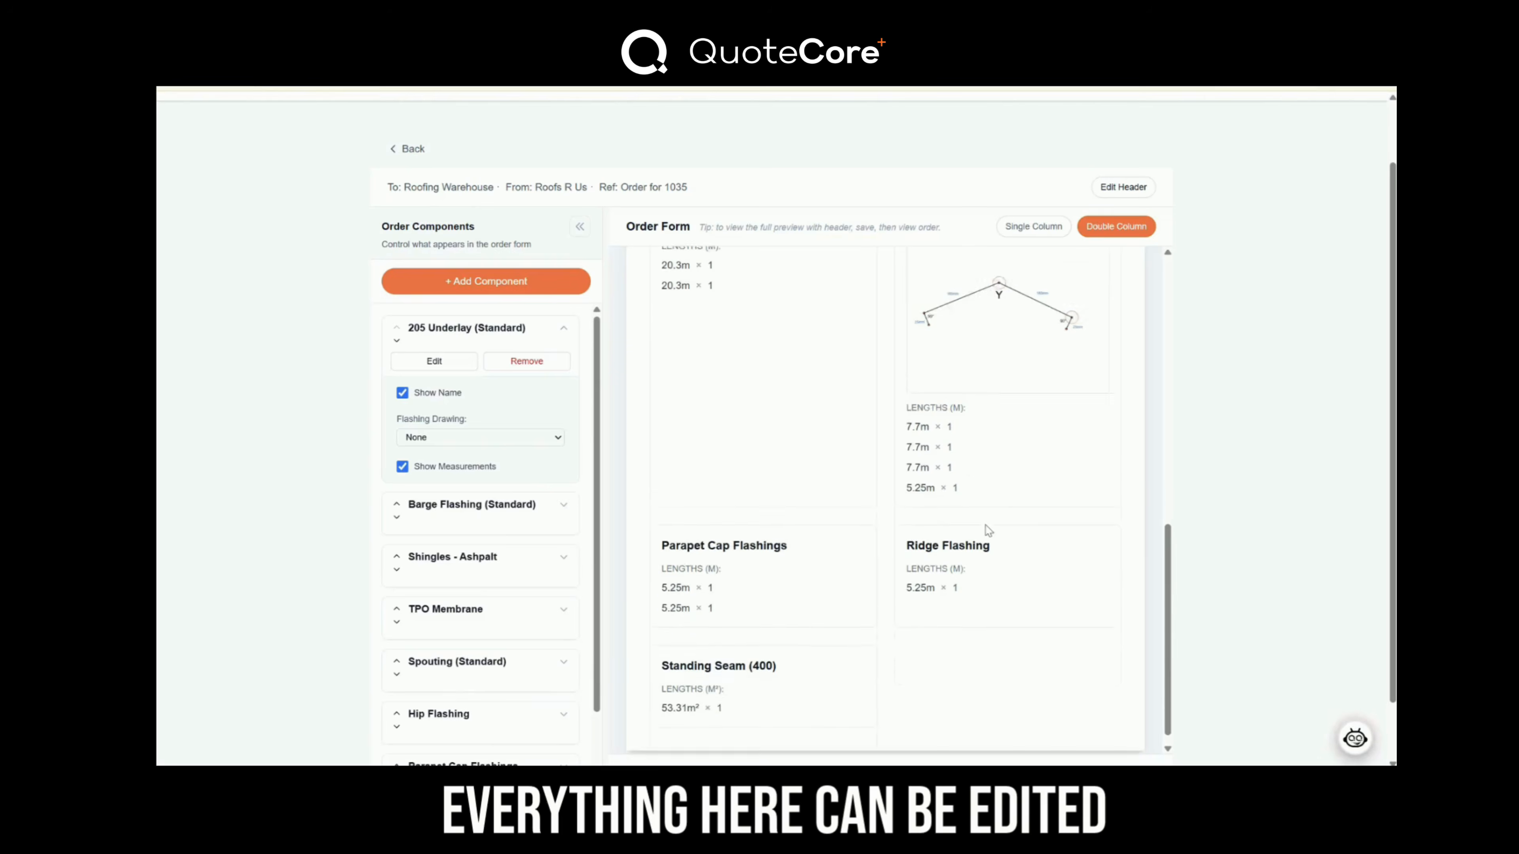
Browse the flashing drawings available for the 205 Underlay (Standard) component and keep the selection at None.
scroll(467, 515, down, 1)
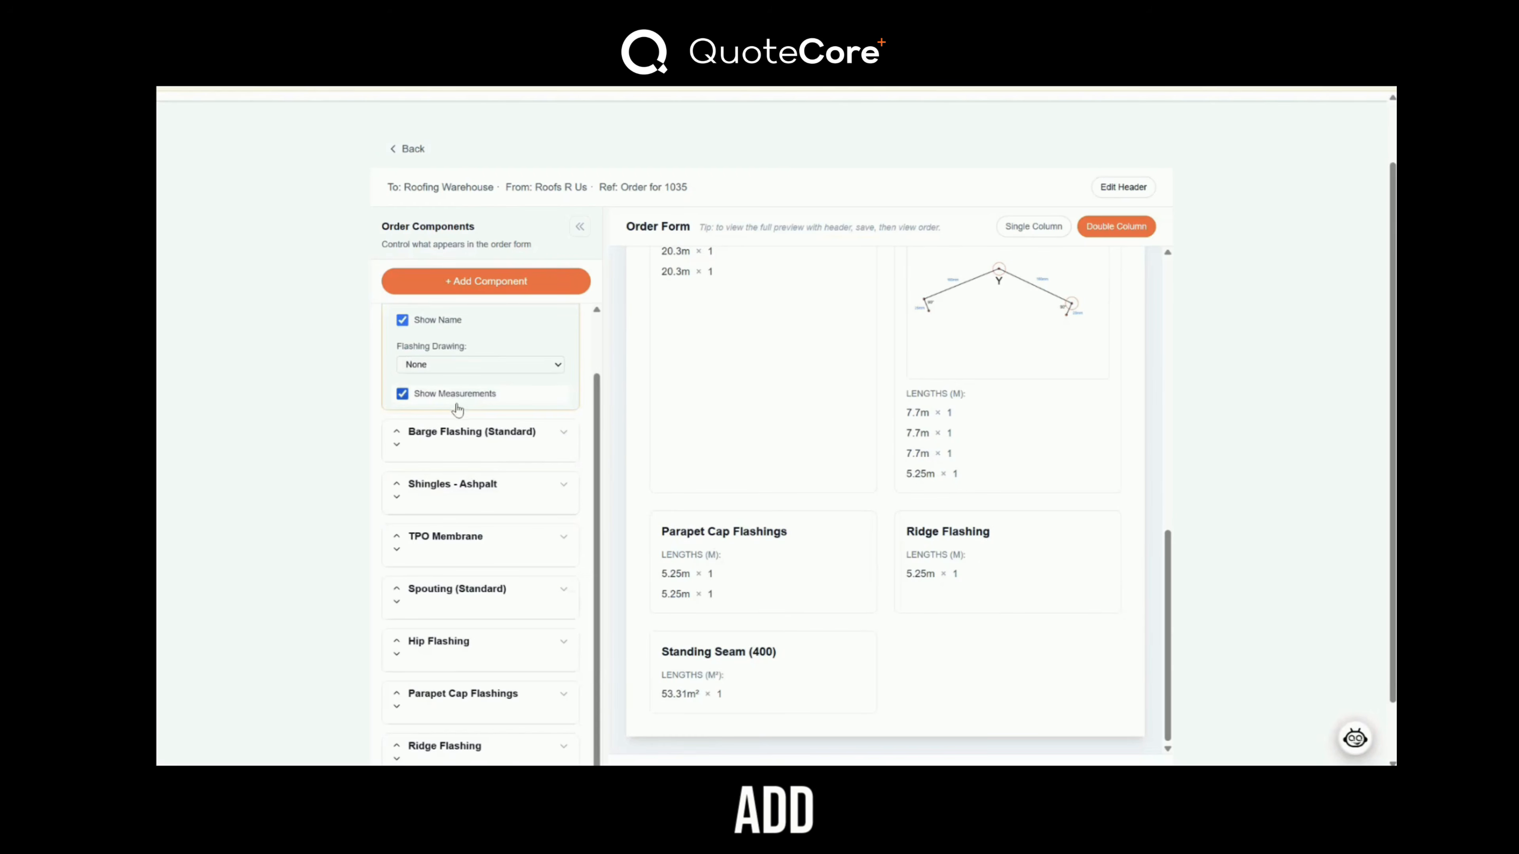
scroll(556, 440, up, 1)
click(550, 435)
click(550, 435)
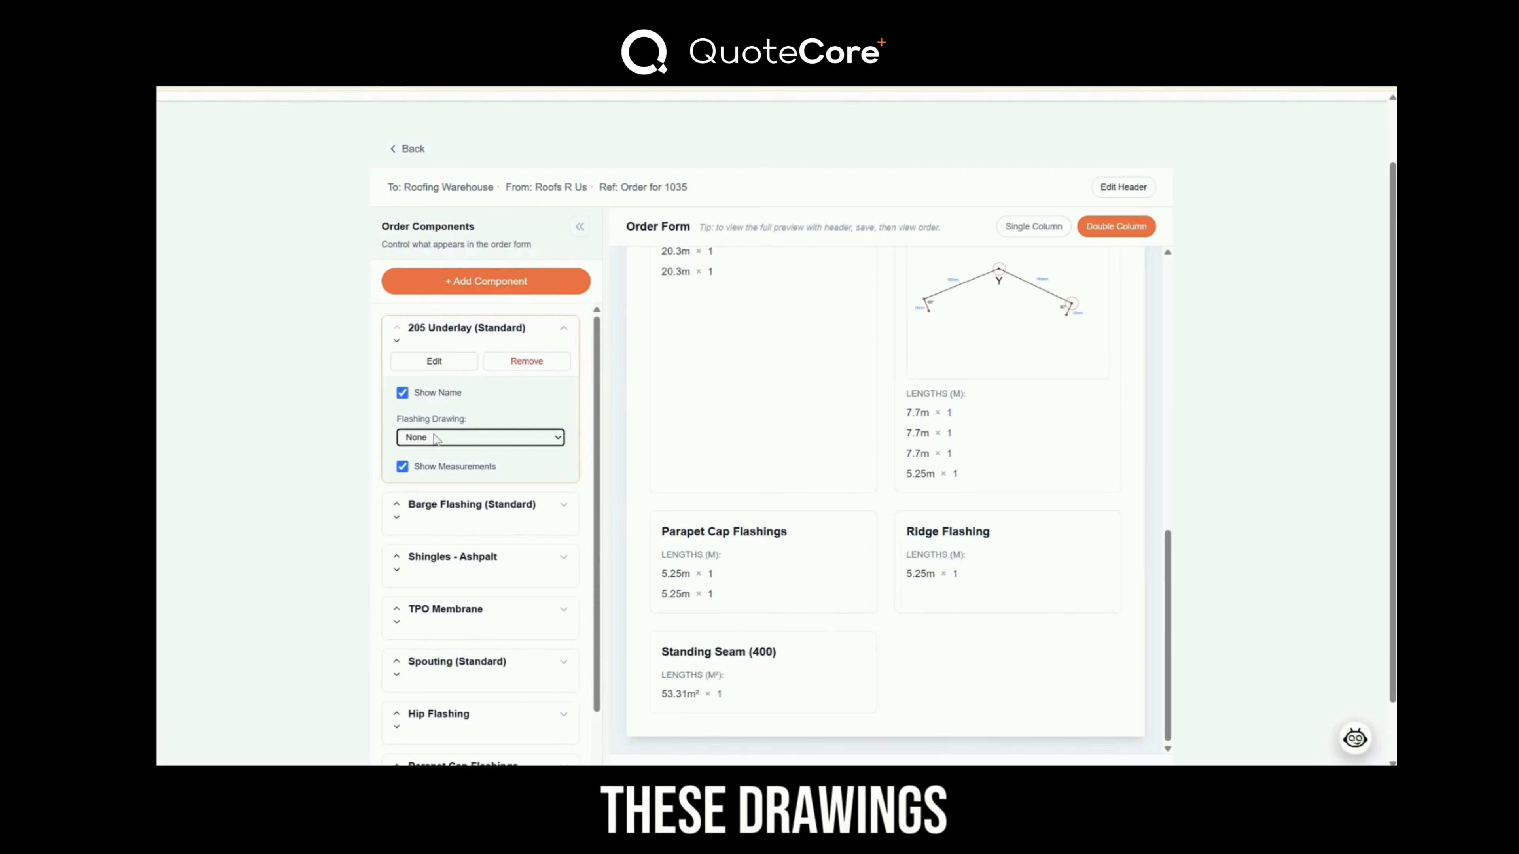
scroll(798, 520, up, 1)
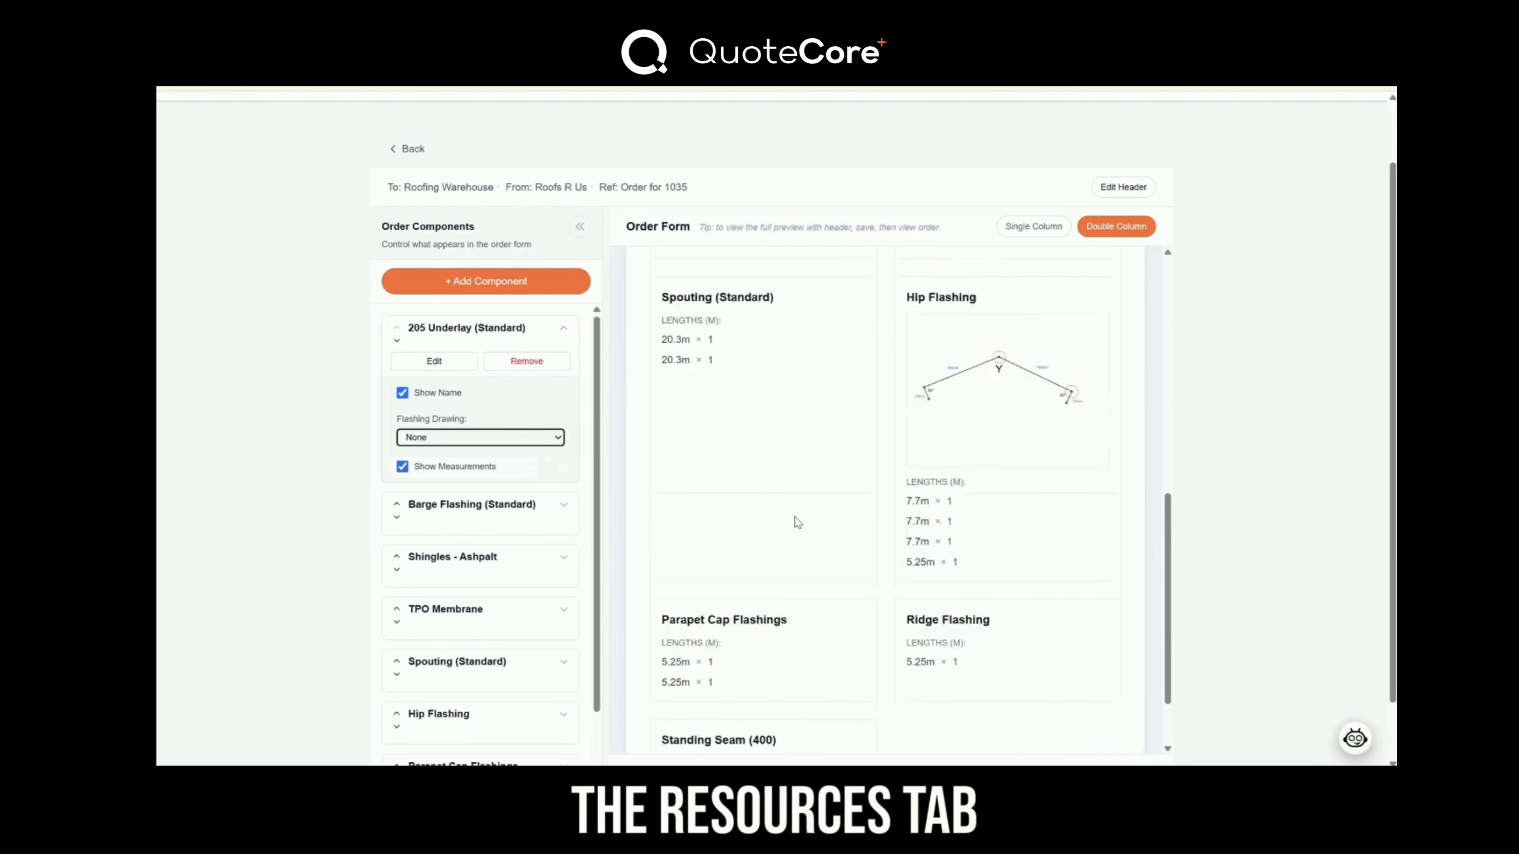
scroll(797, 522, up, 2)
scroll(1347, 529, up, 2)
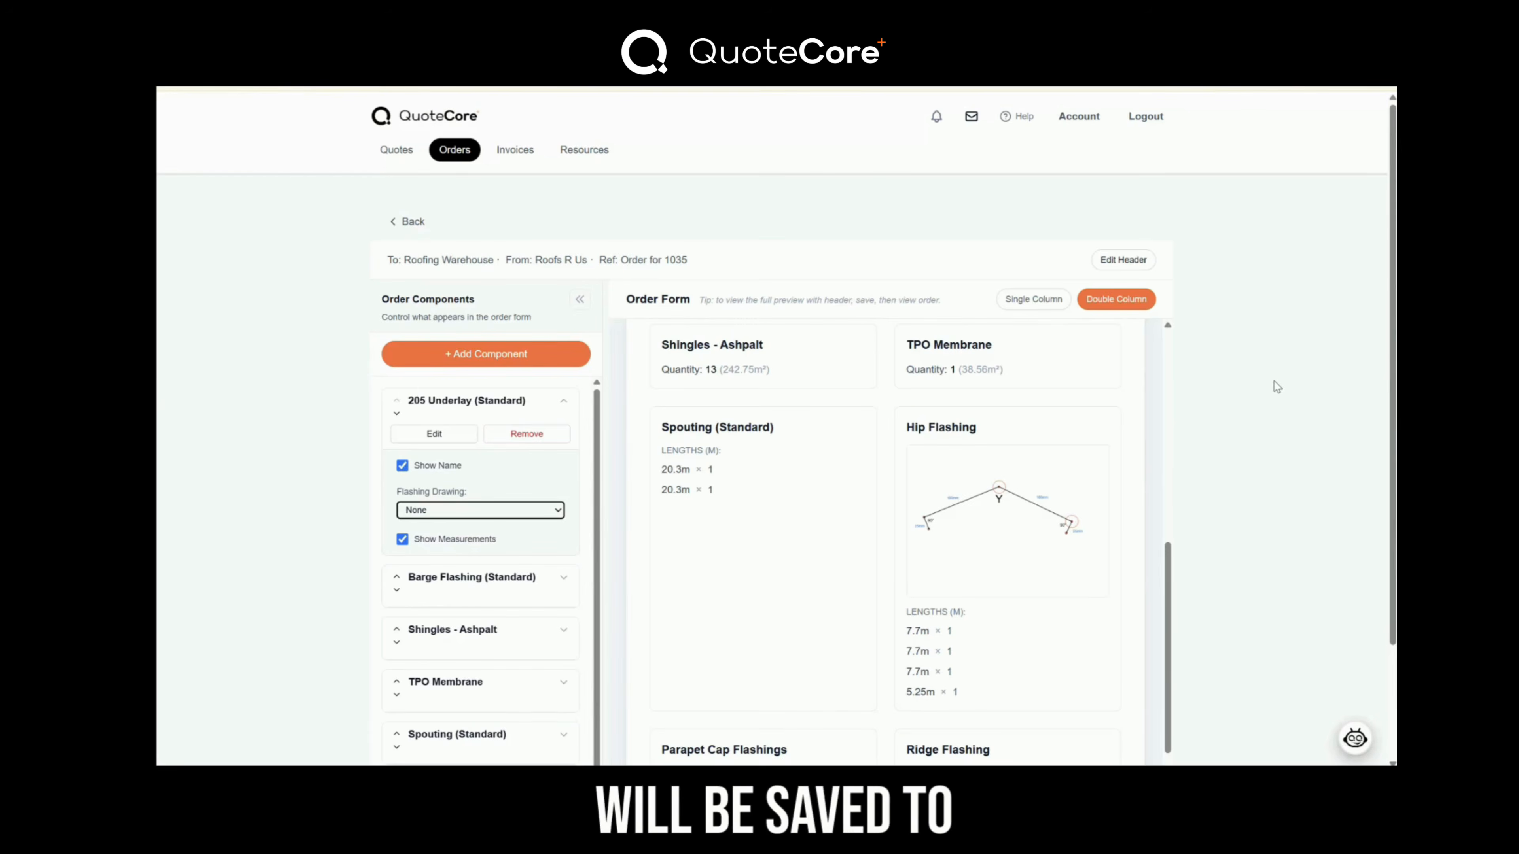
scroll(1274, 387, down, 1)
click(542, 442)
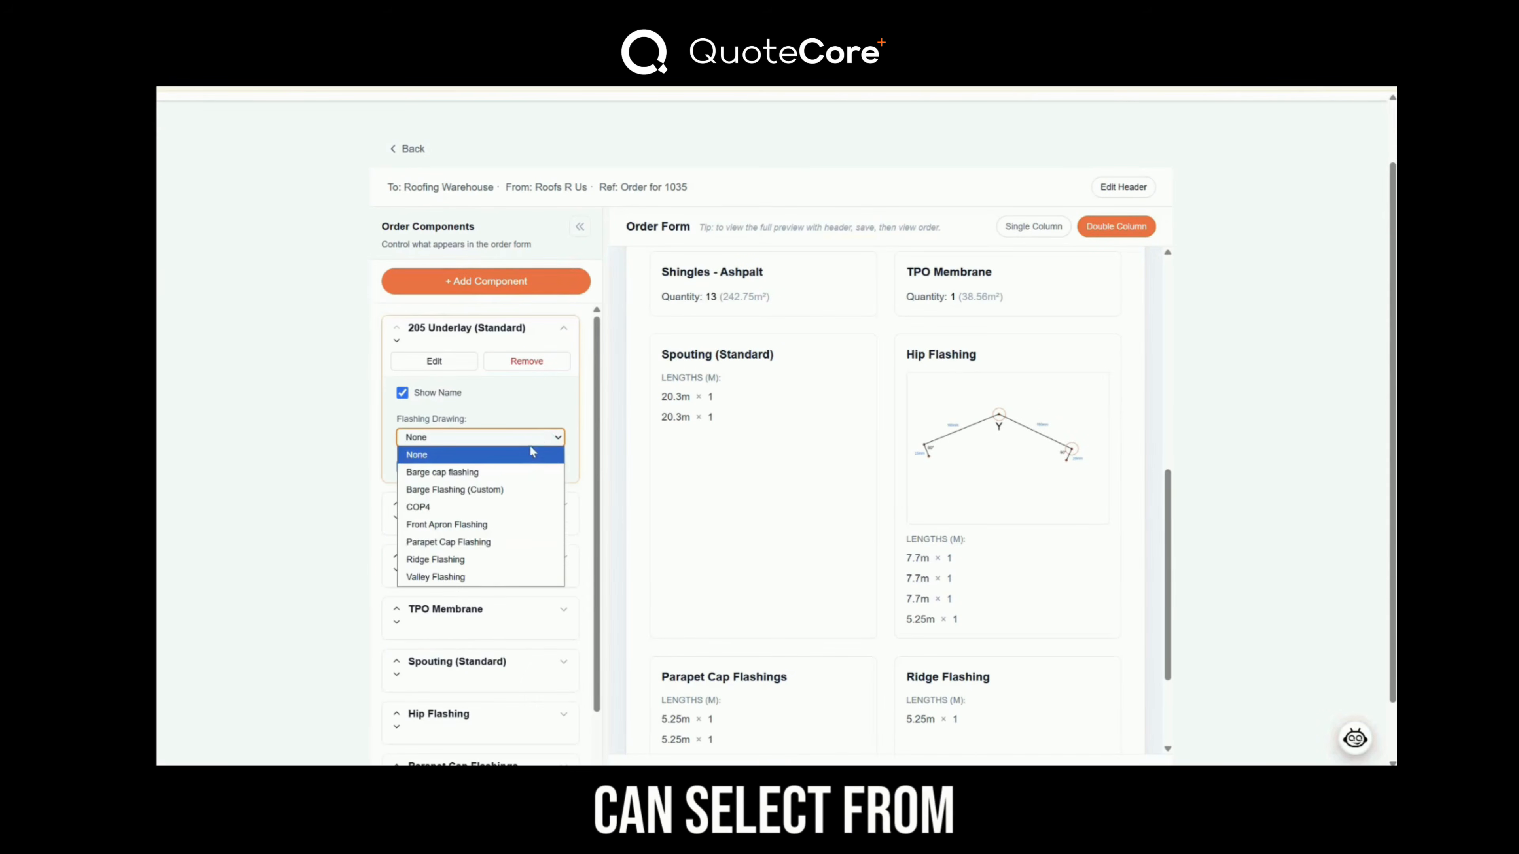
click(529, 454)
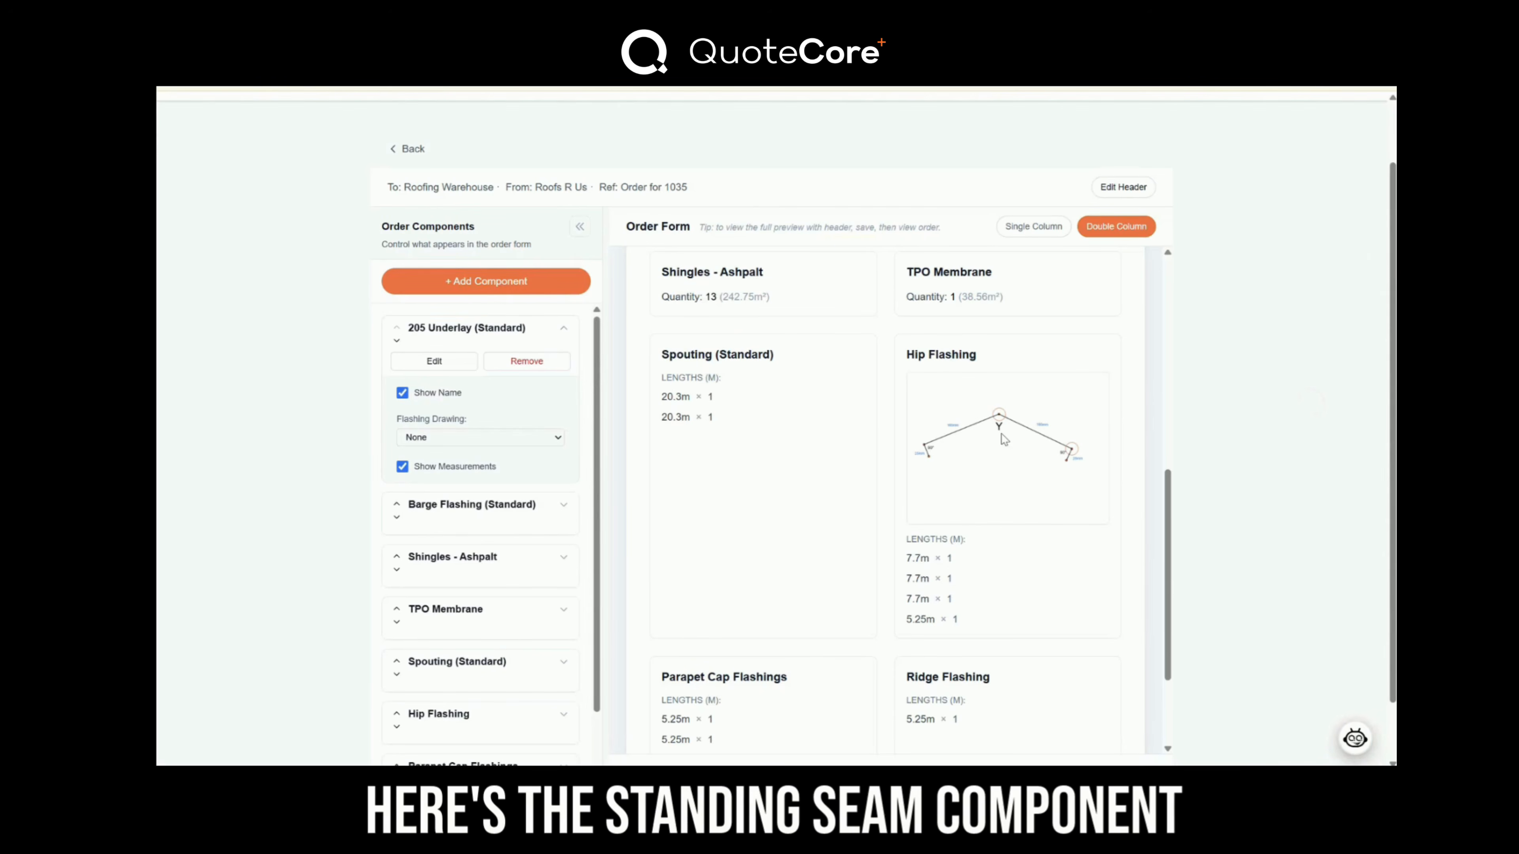
Examine the area measurement listed in the Standing Seam (400) block of the order form.
scroll(1004, 438, down, 3)
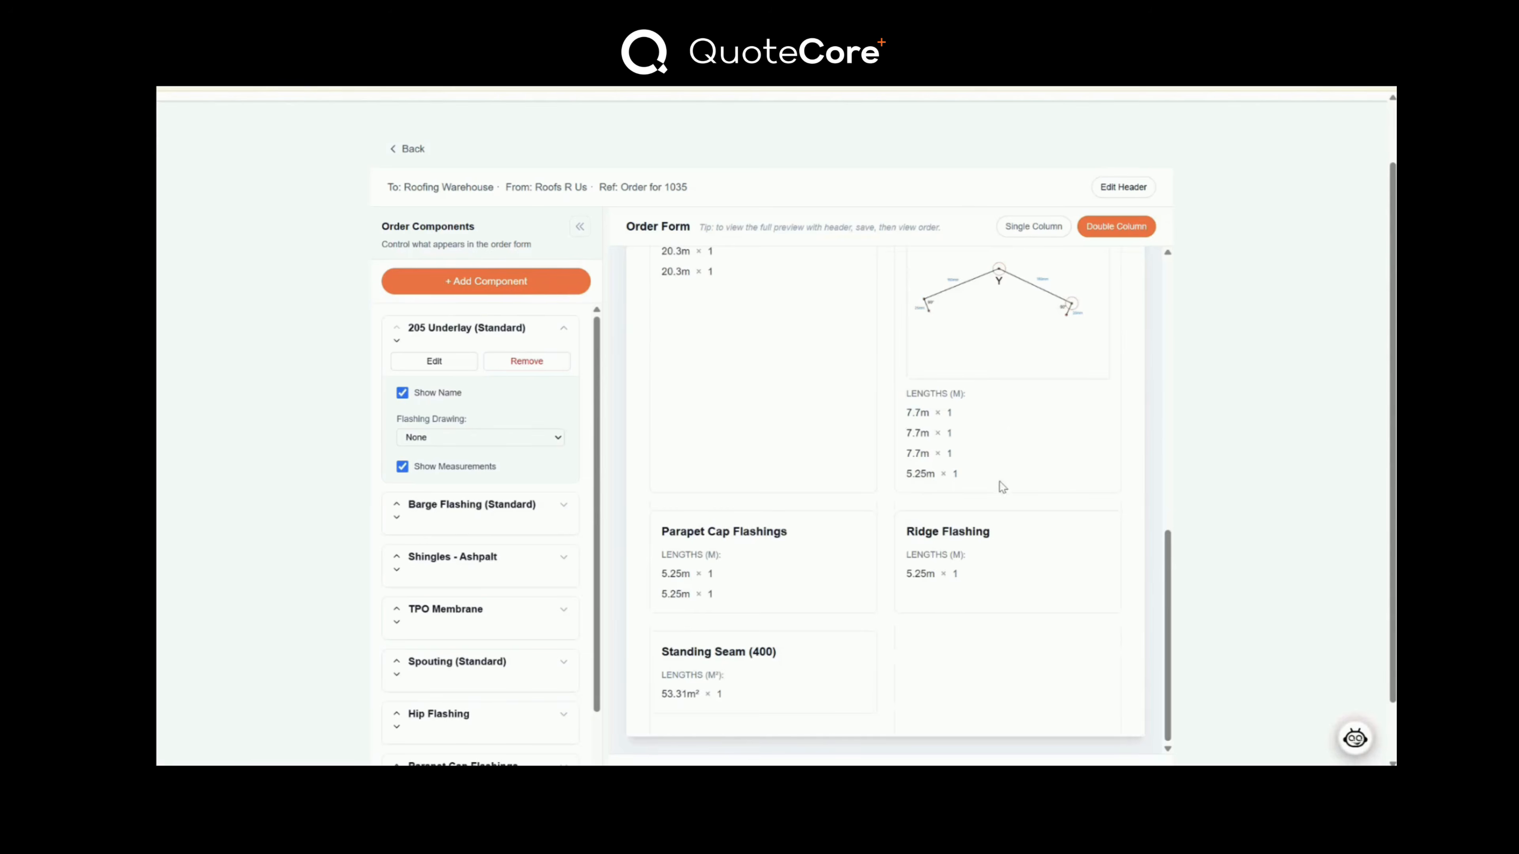
click(741, 662)
drag(785, 649, 719, 699)
click(666, 649)
click(686, 674)
click(667, 674)
click(707, 696)
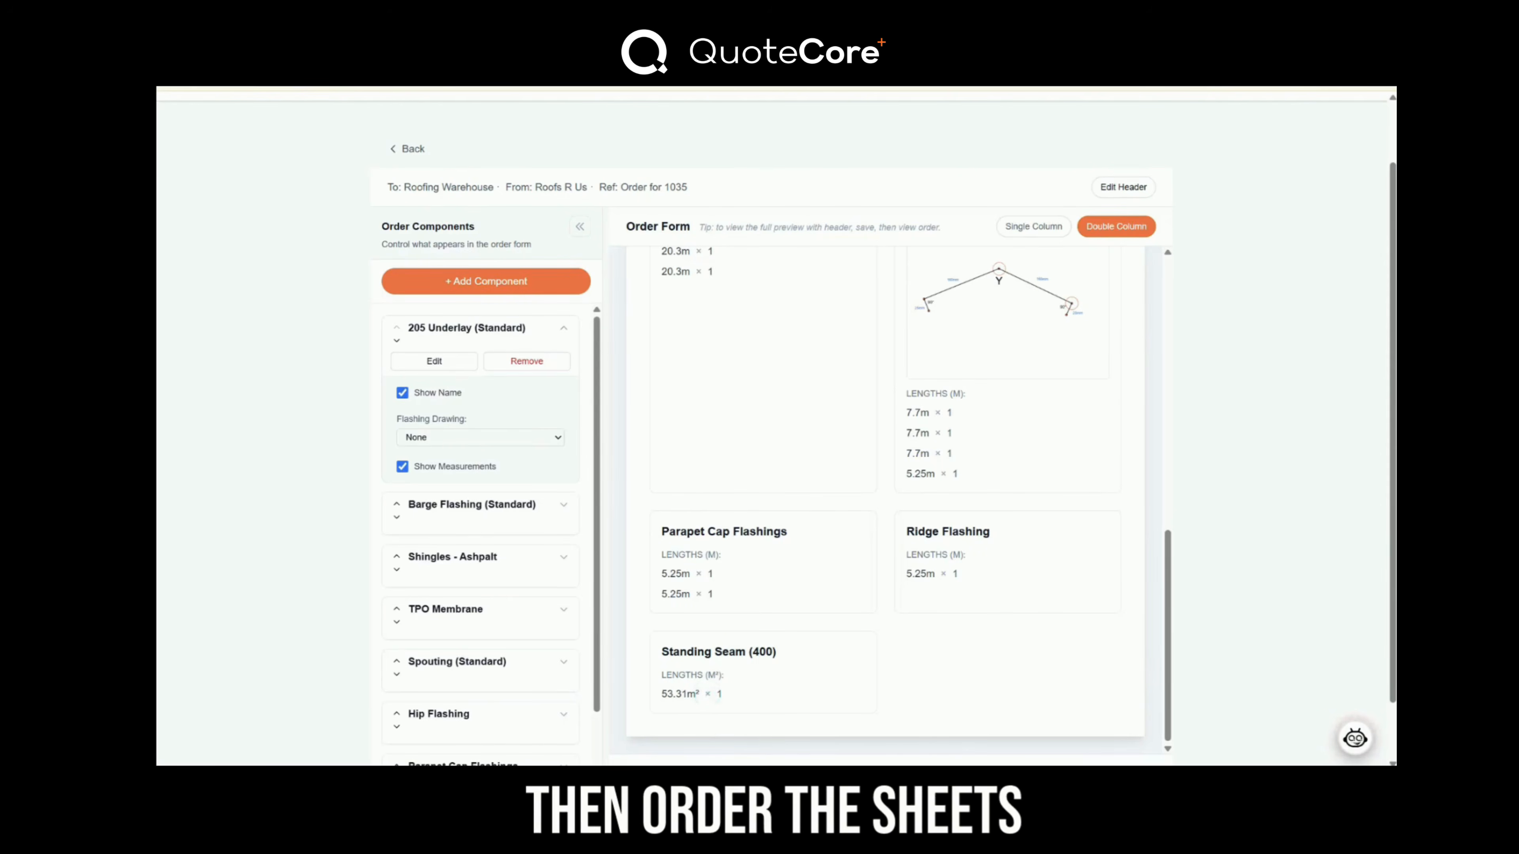
Open the Standing Seam (400) component for editing and remove its existing length entry.
scroll(737, 688, down, 1)
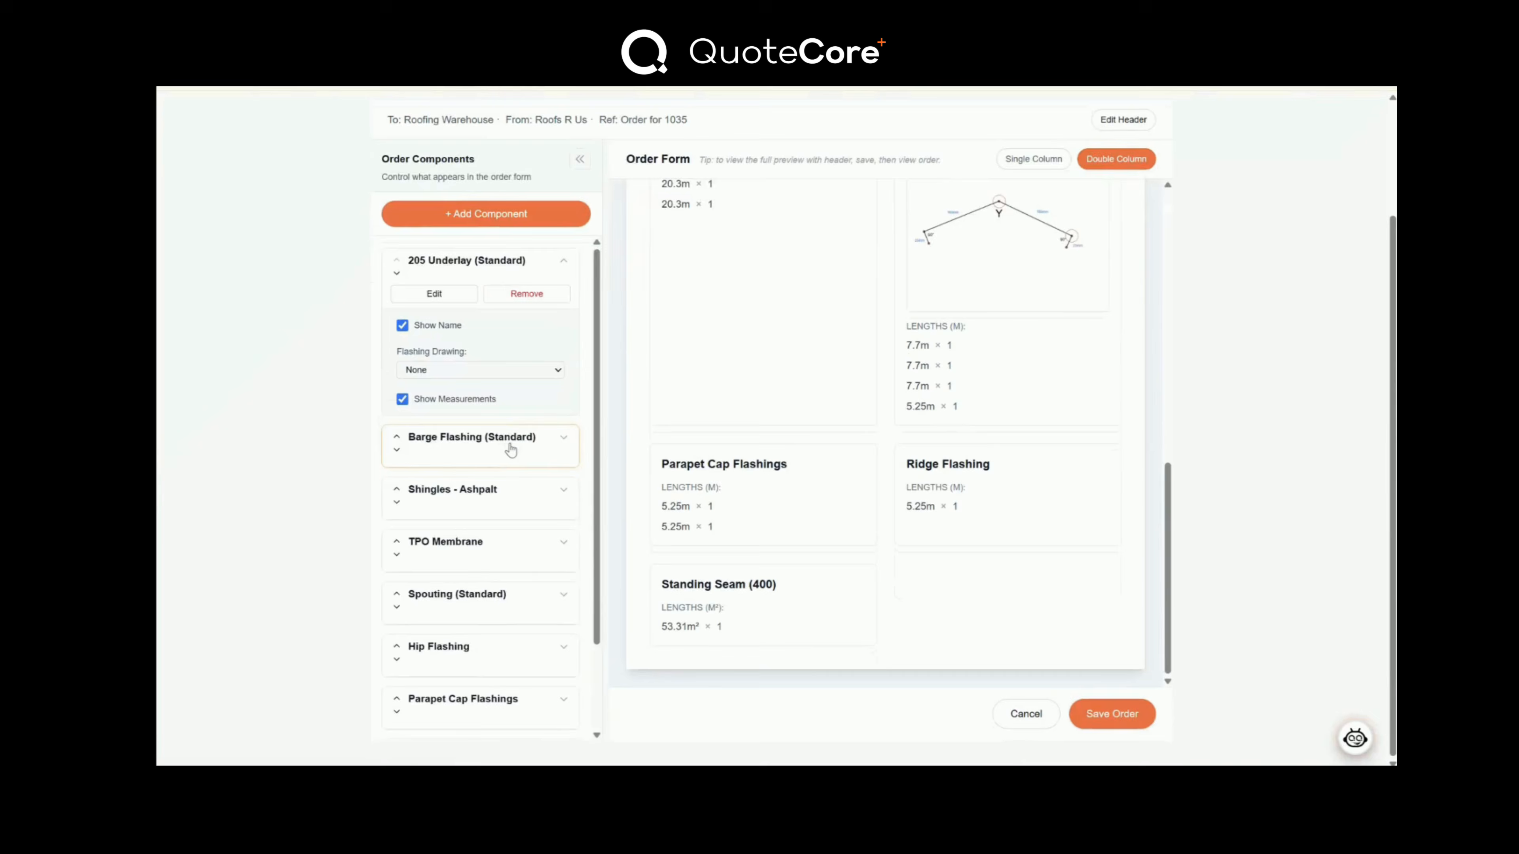
scroll(510, 449, down, 2)
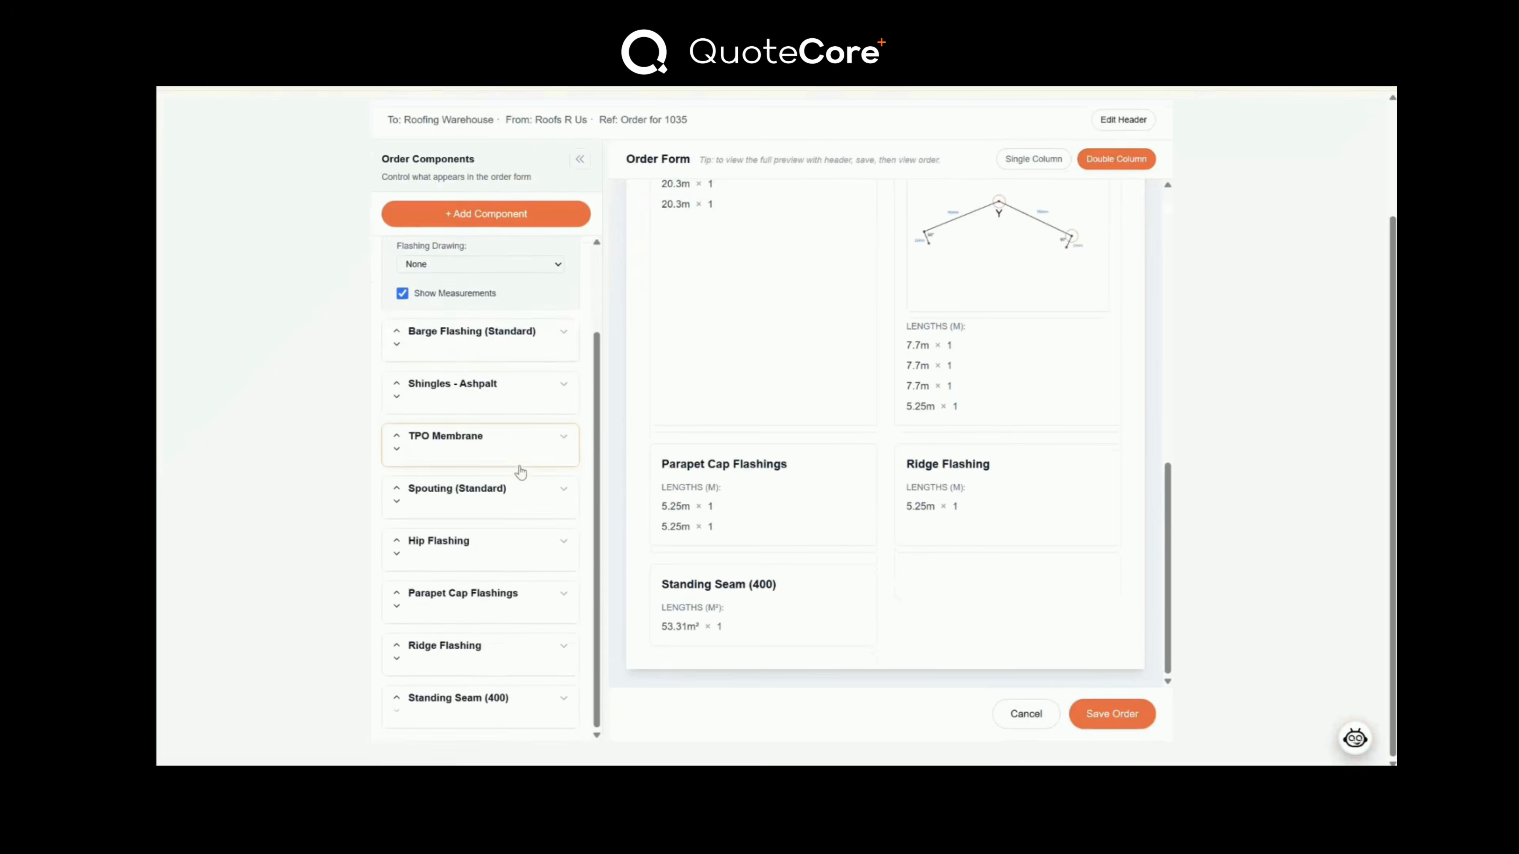
click(456, 711)
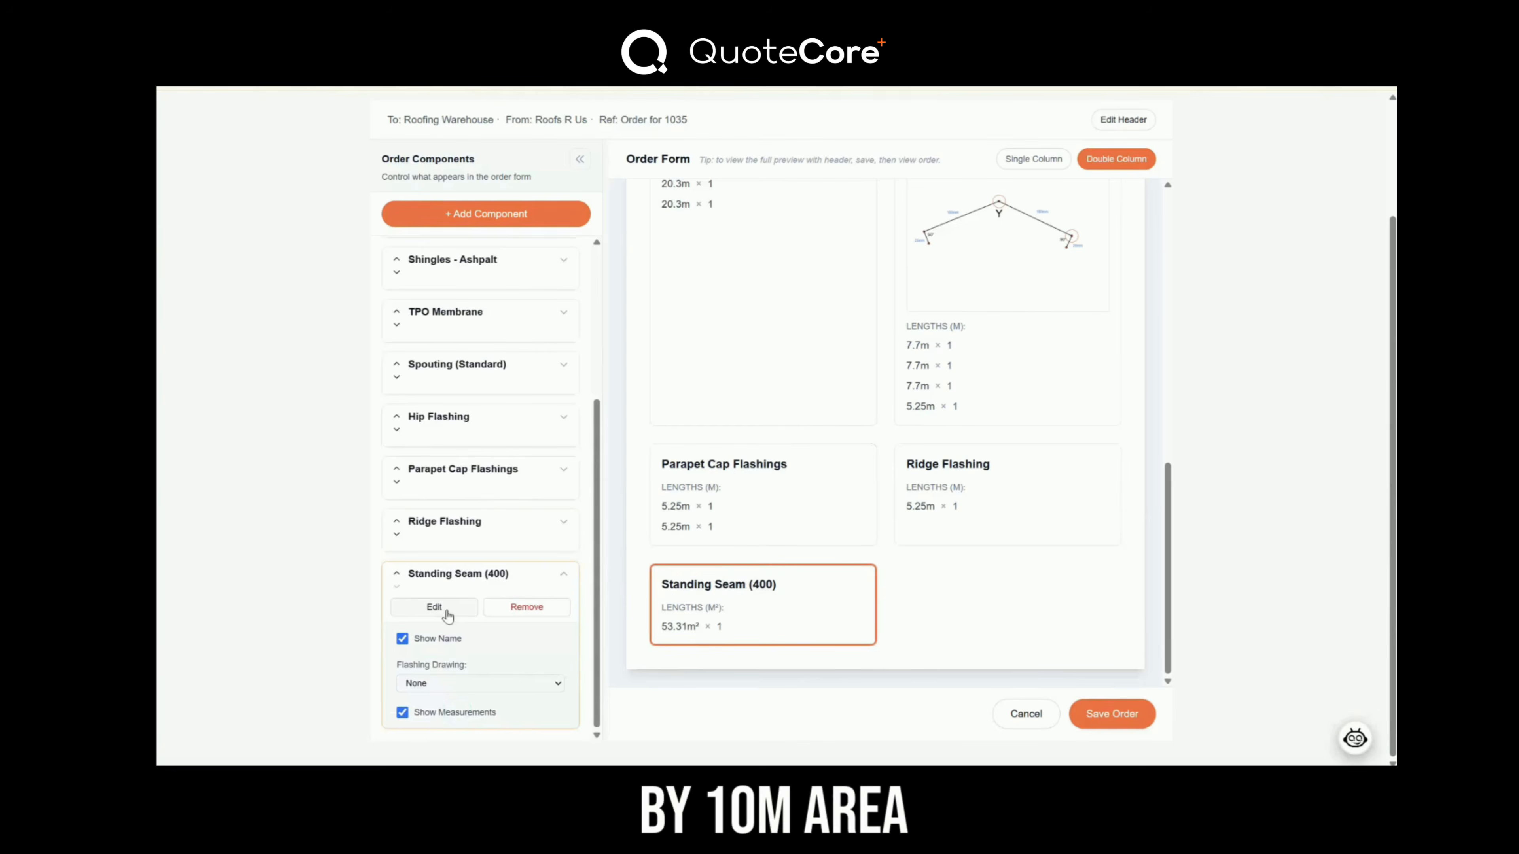
click(445, 609)
scroll(776, 482, down, 1)
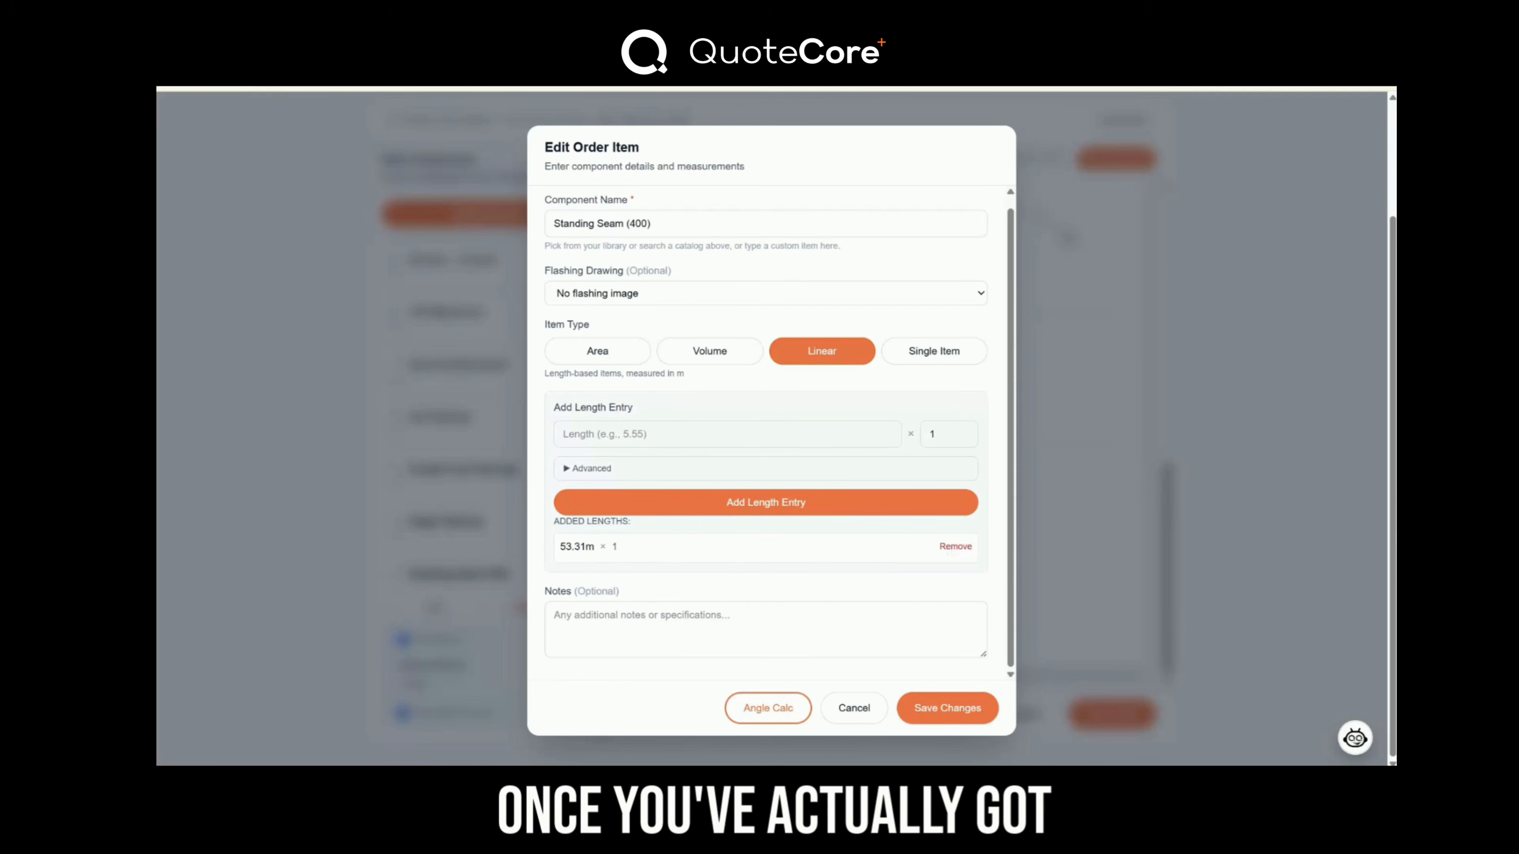
click(950, 549)
Add a length entry of 5000 with quantity 10 to Standing Seam (400), save the changes and check it in the order form.
click(686, 464)
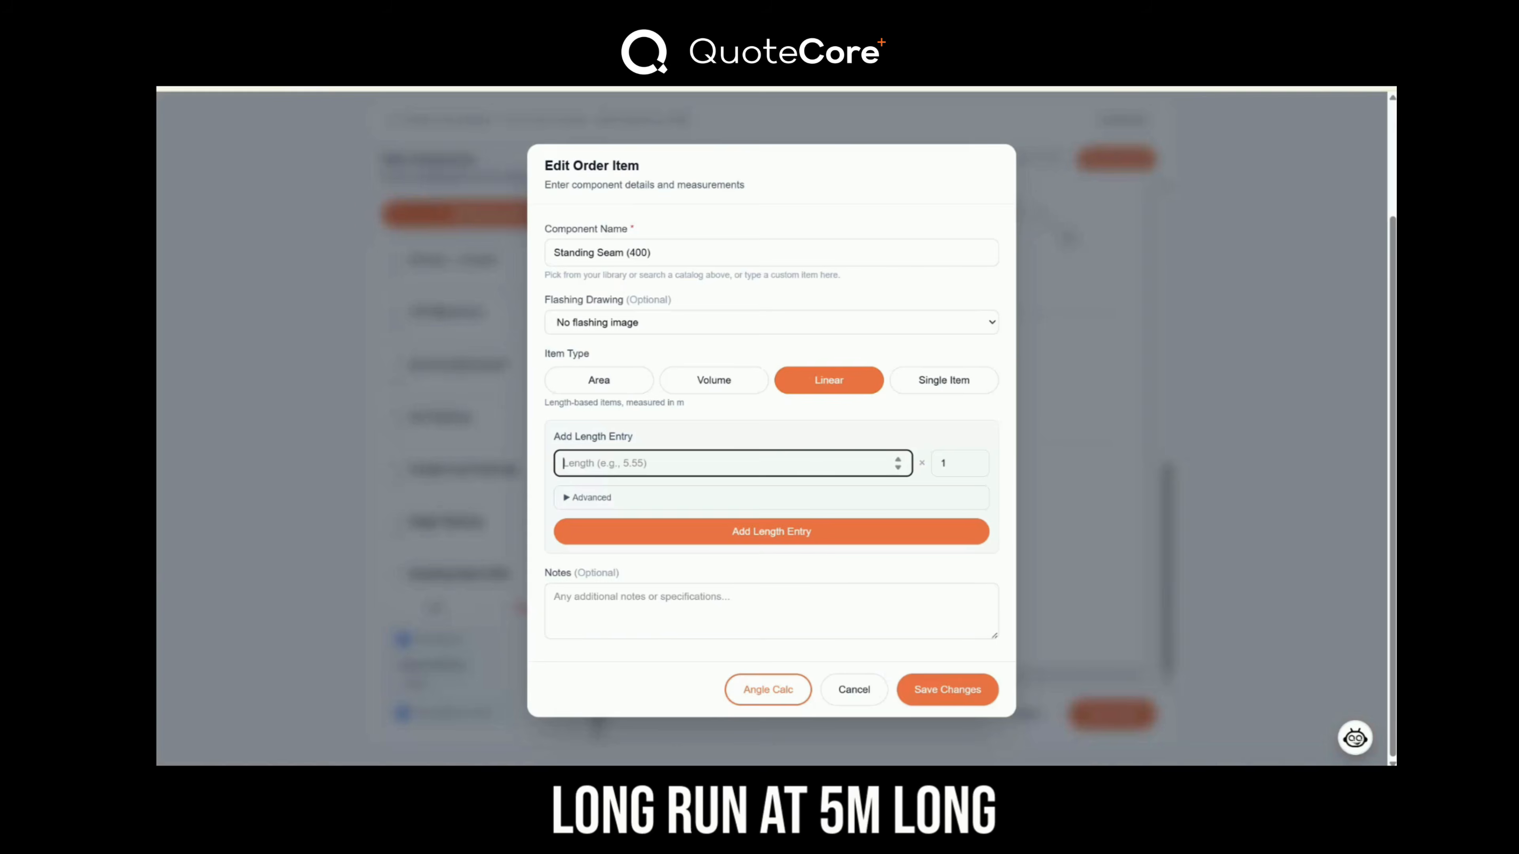
text(5000)
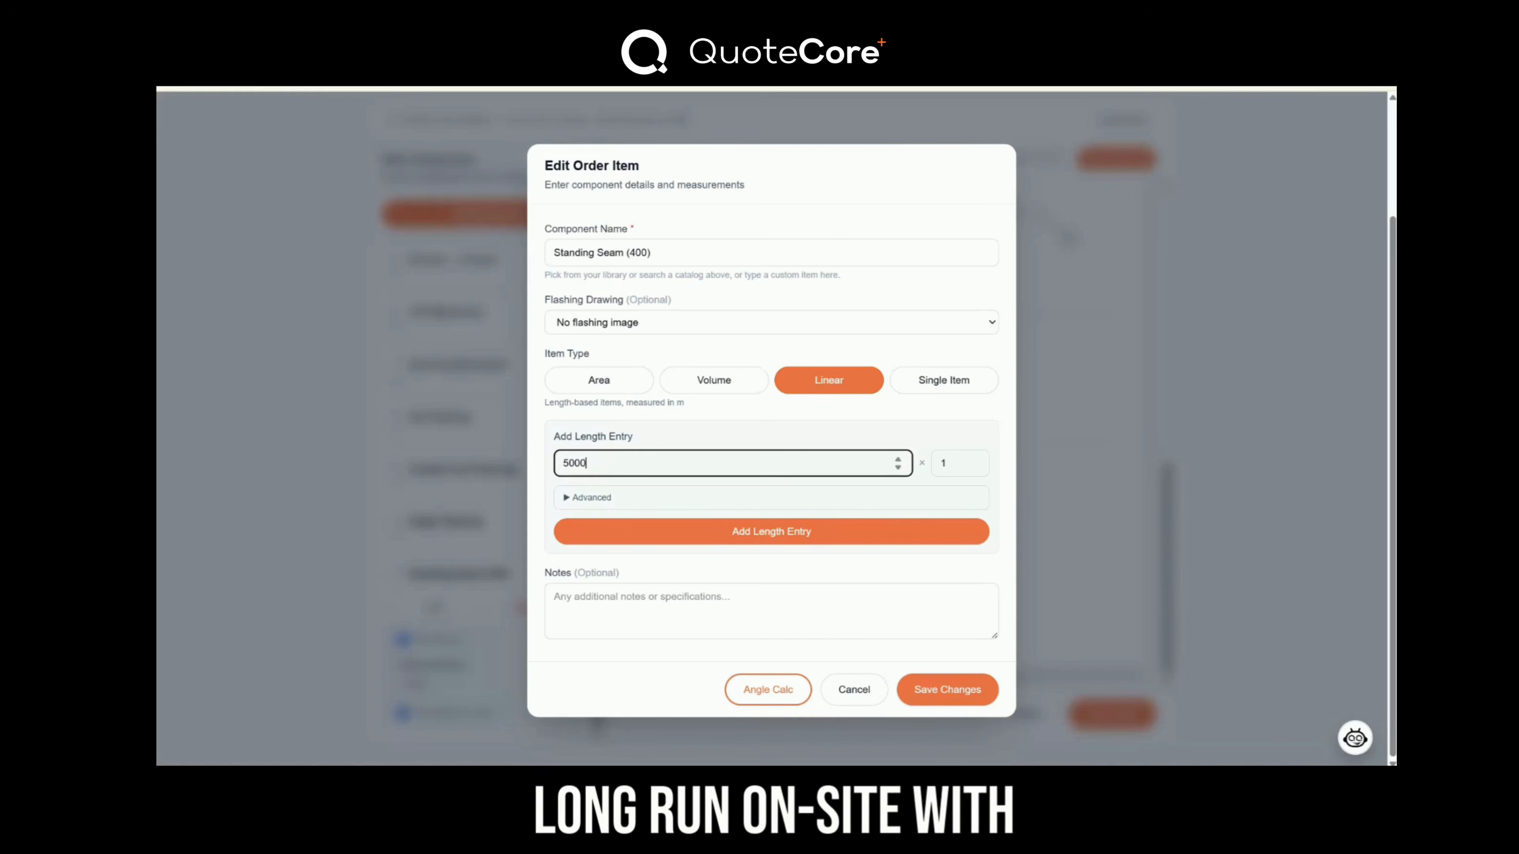
click(956, 468)
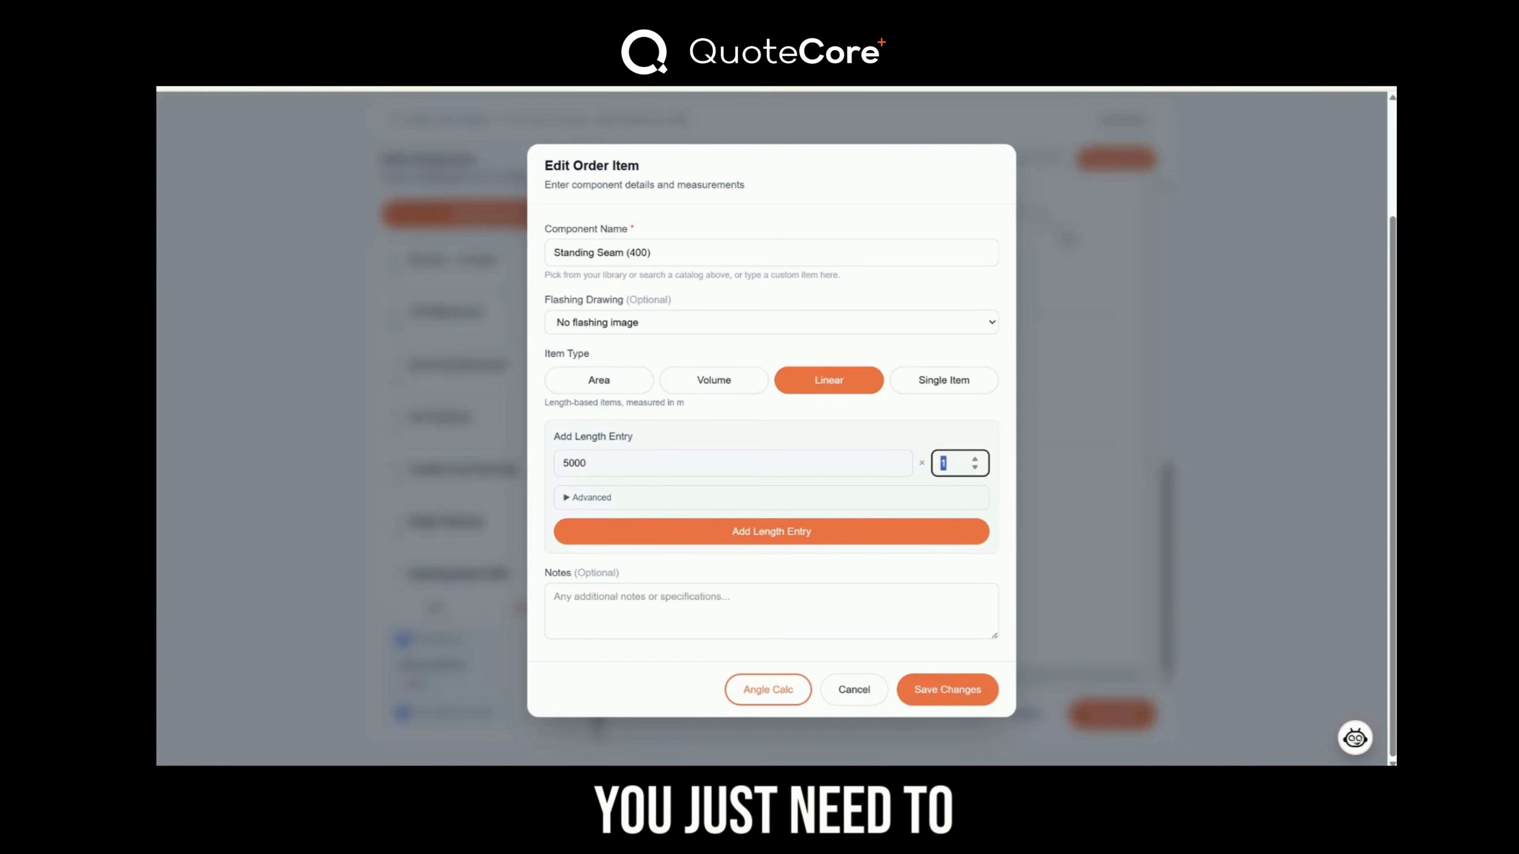
text(0)
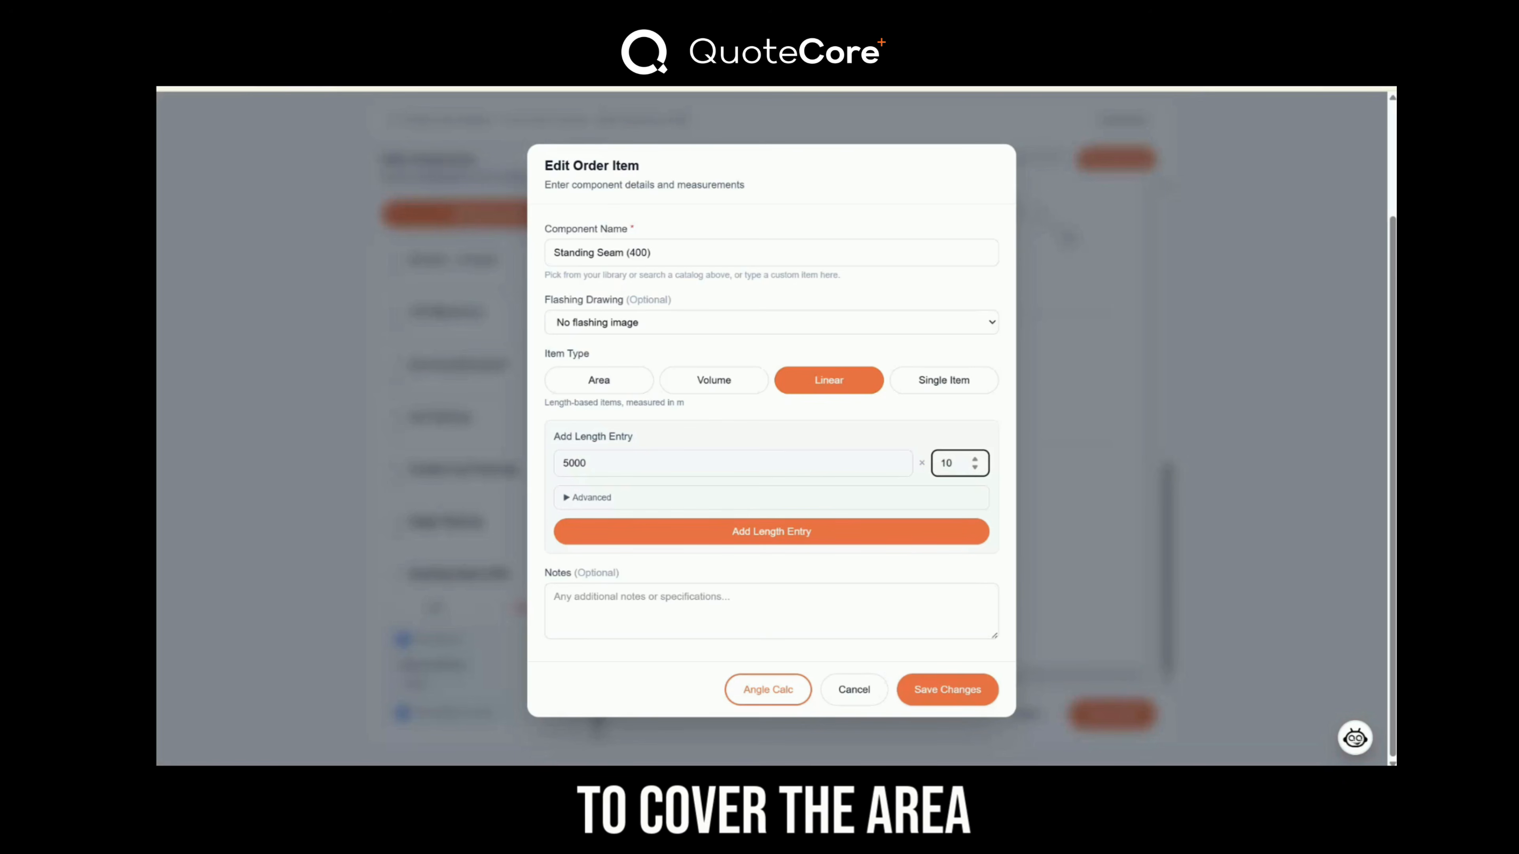
click(812, 533)
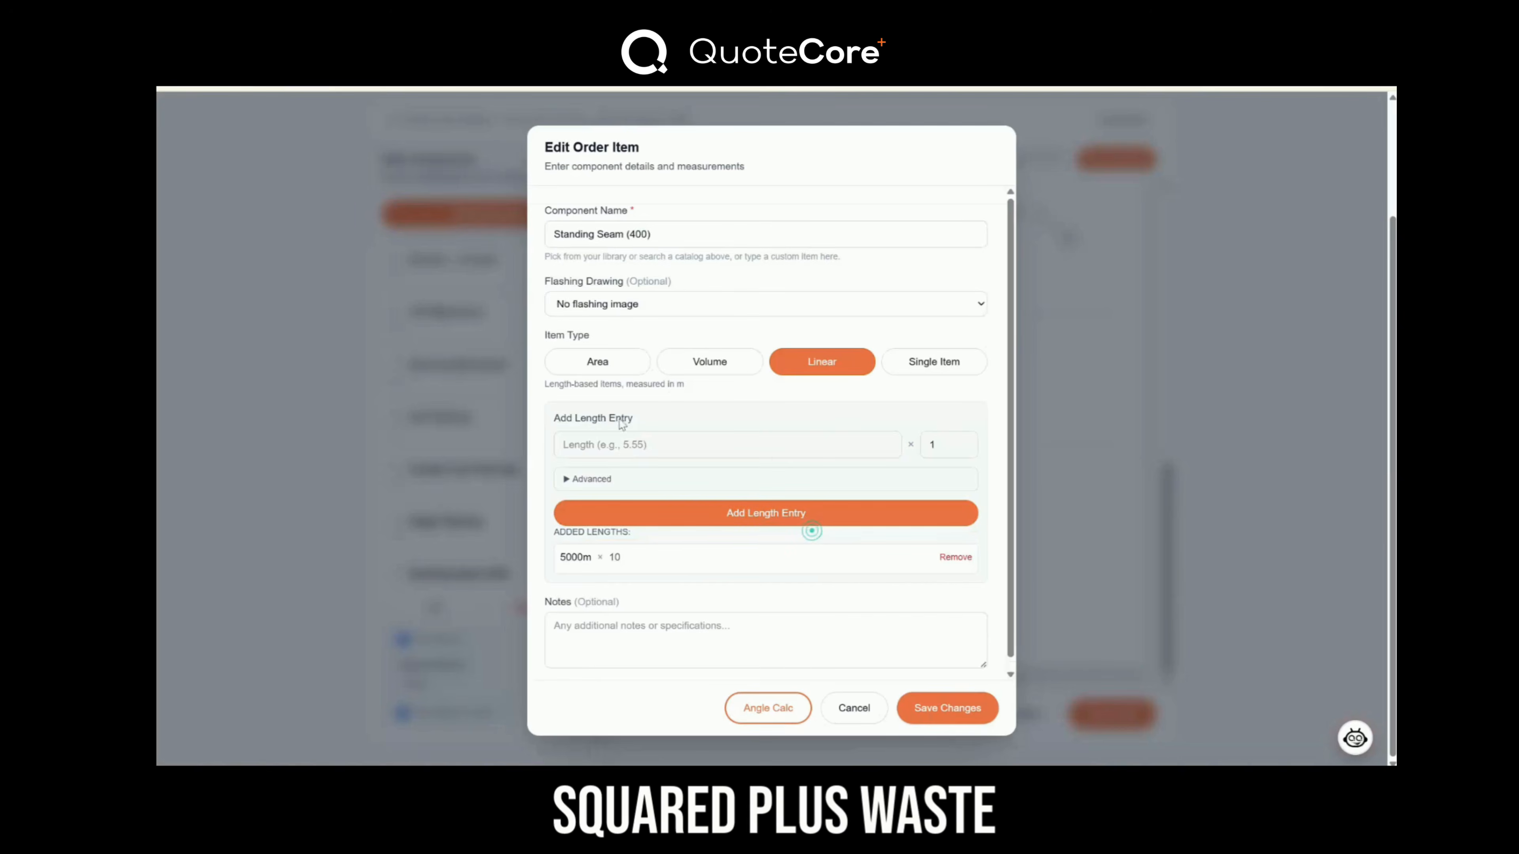
click(938, 720)
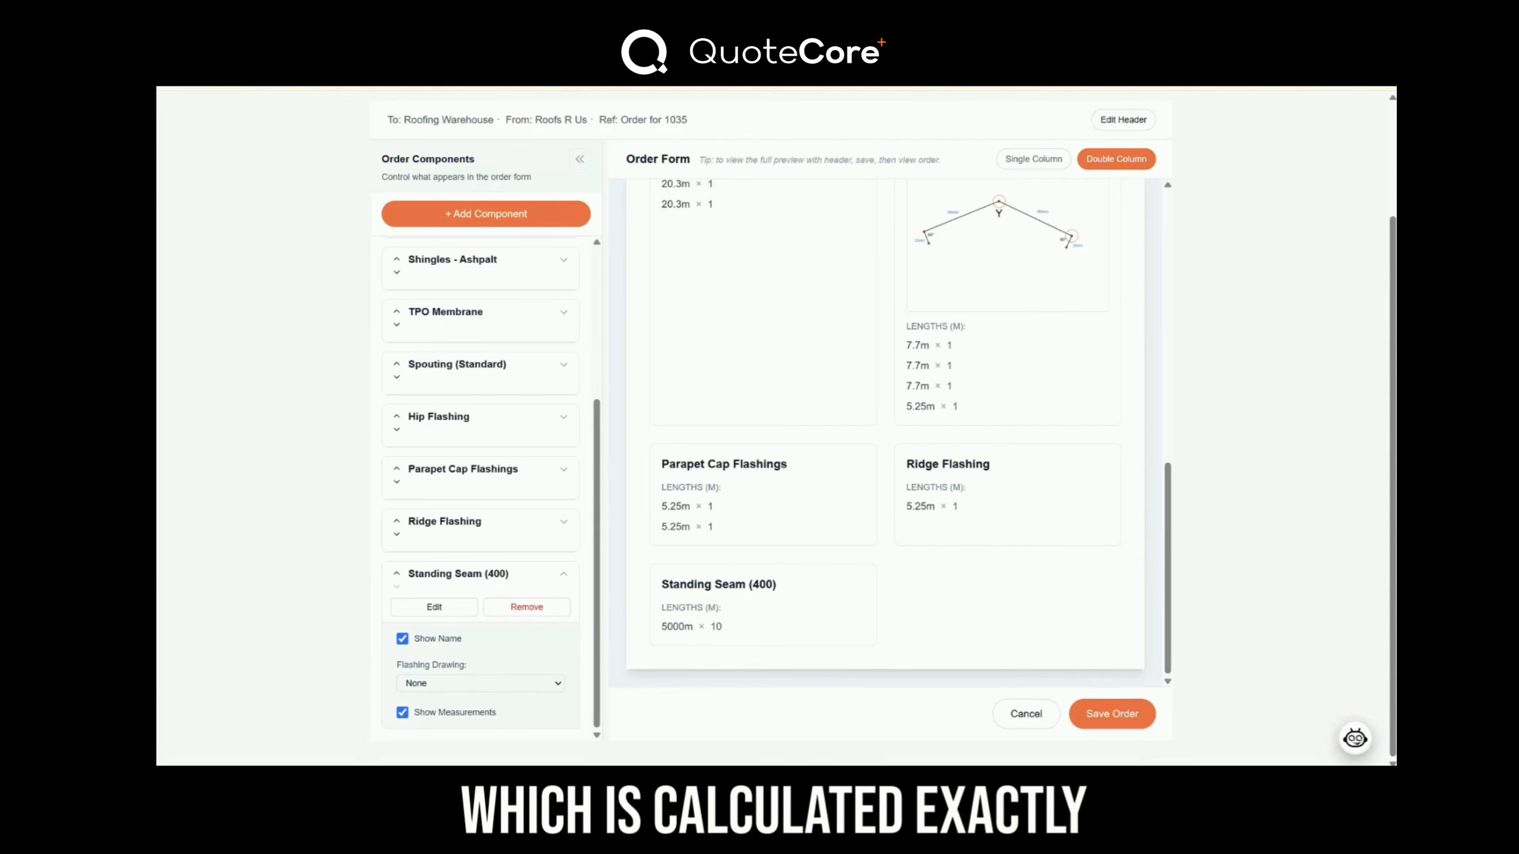
drag(662, 627, 685, 625)
click(684, 625)
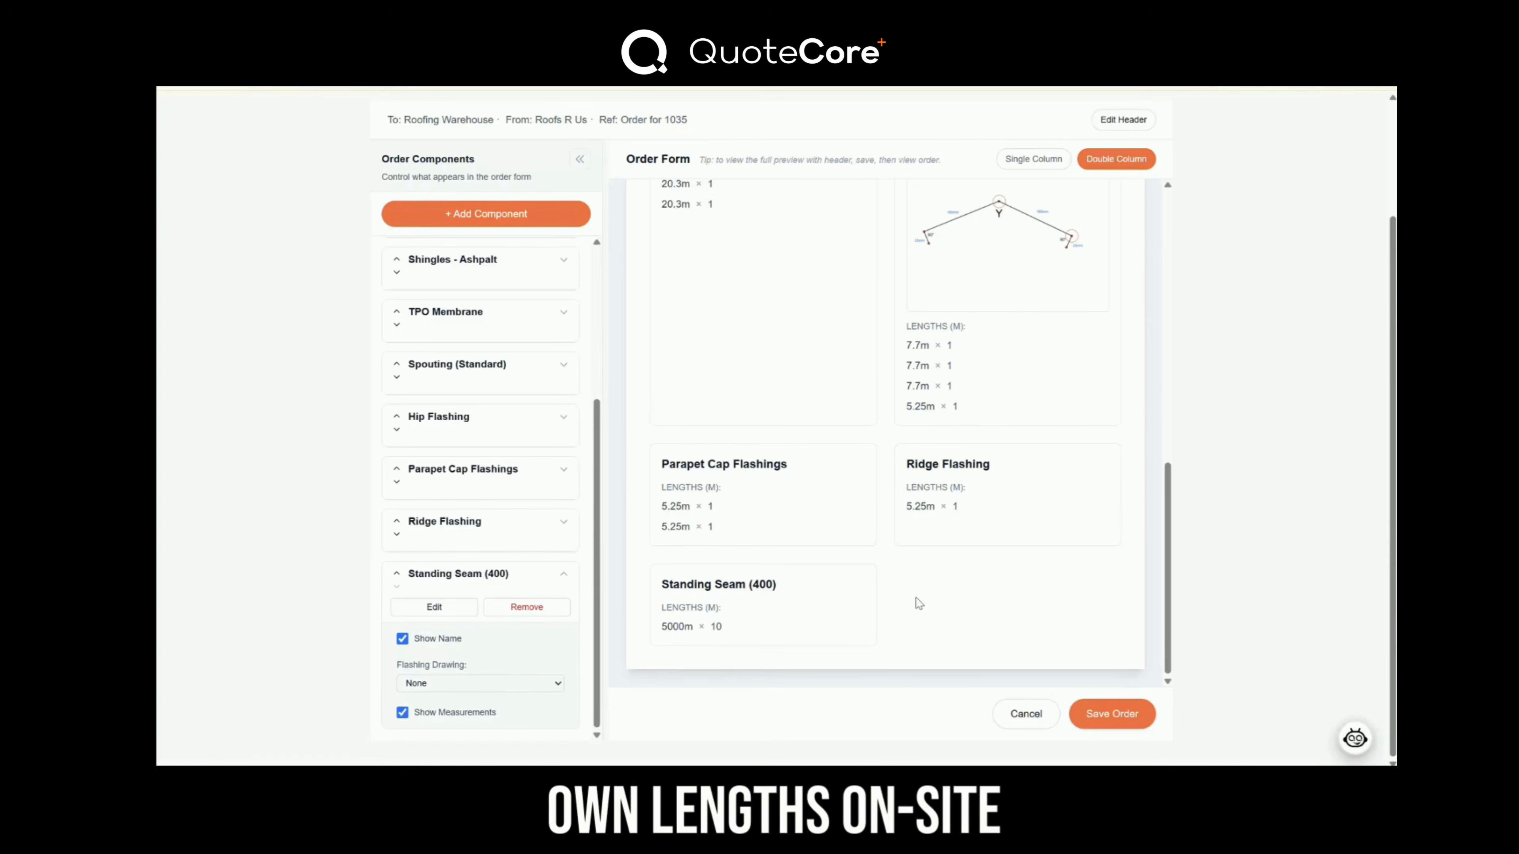
Open the Hip Flashing component for editing and remove all of its existing length entries.
scroll(808, 516, up, 1)
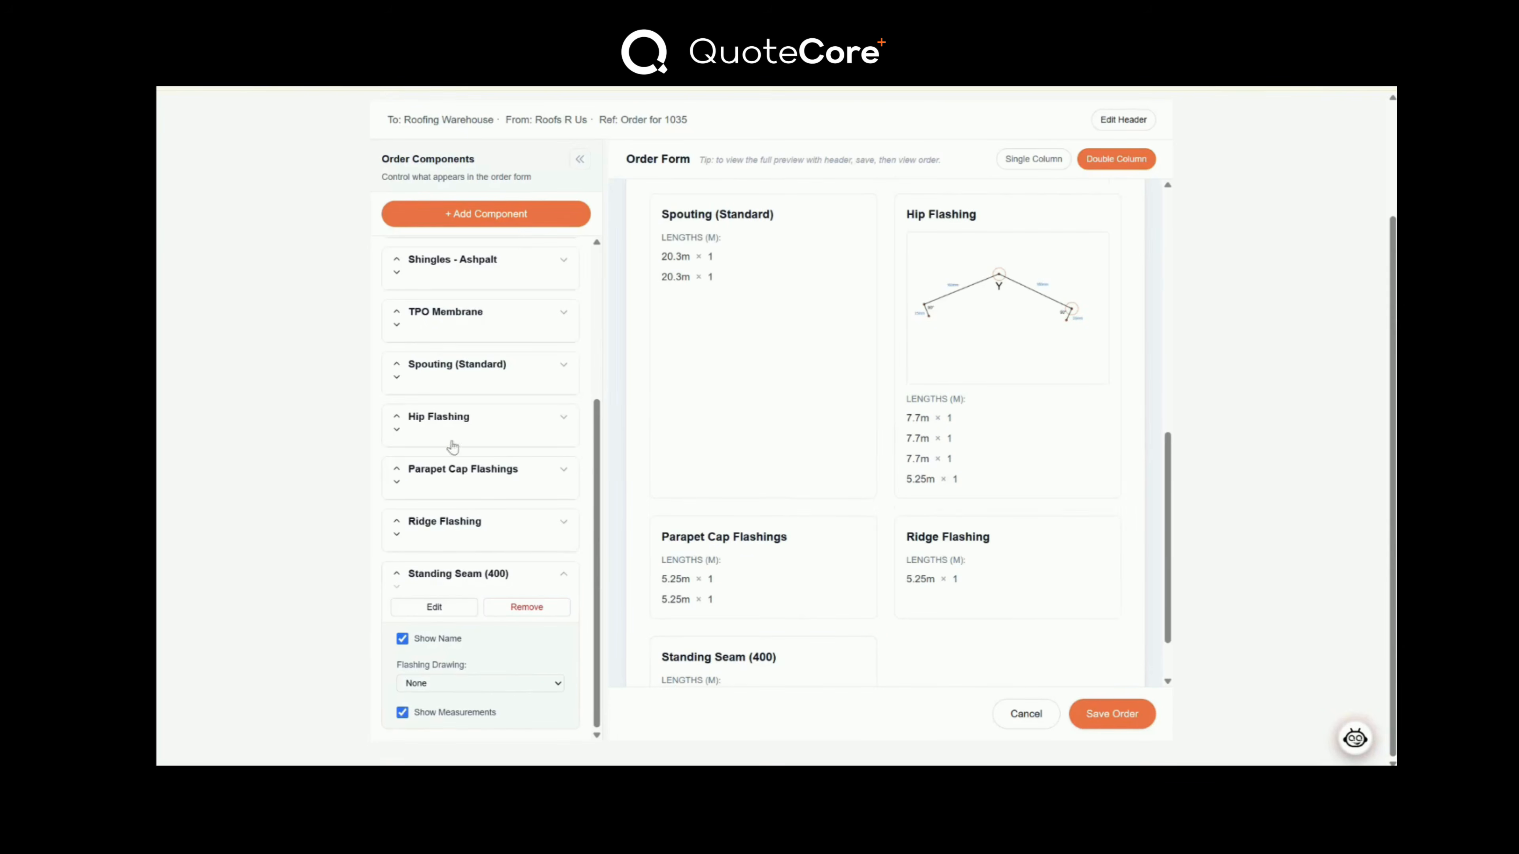
click(463, 421)
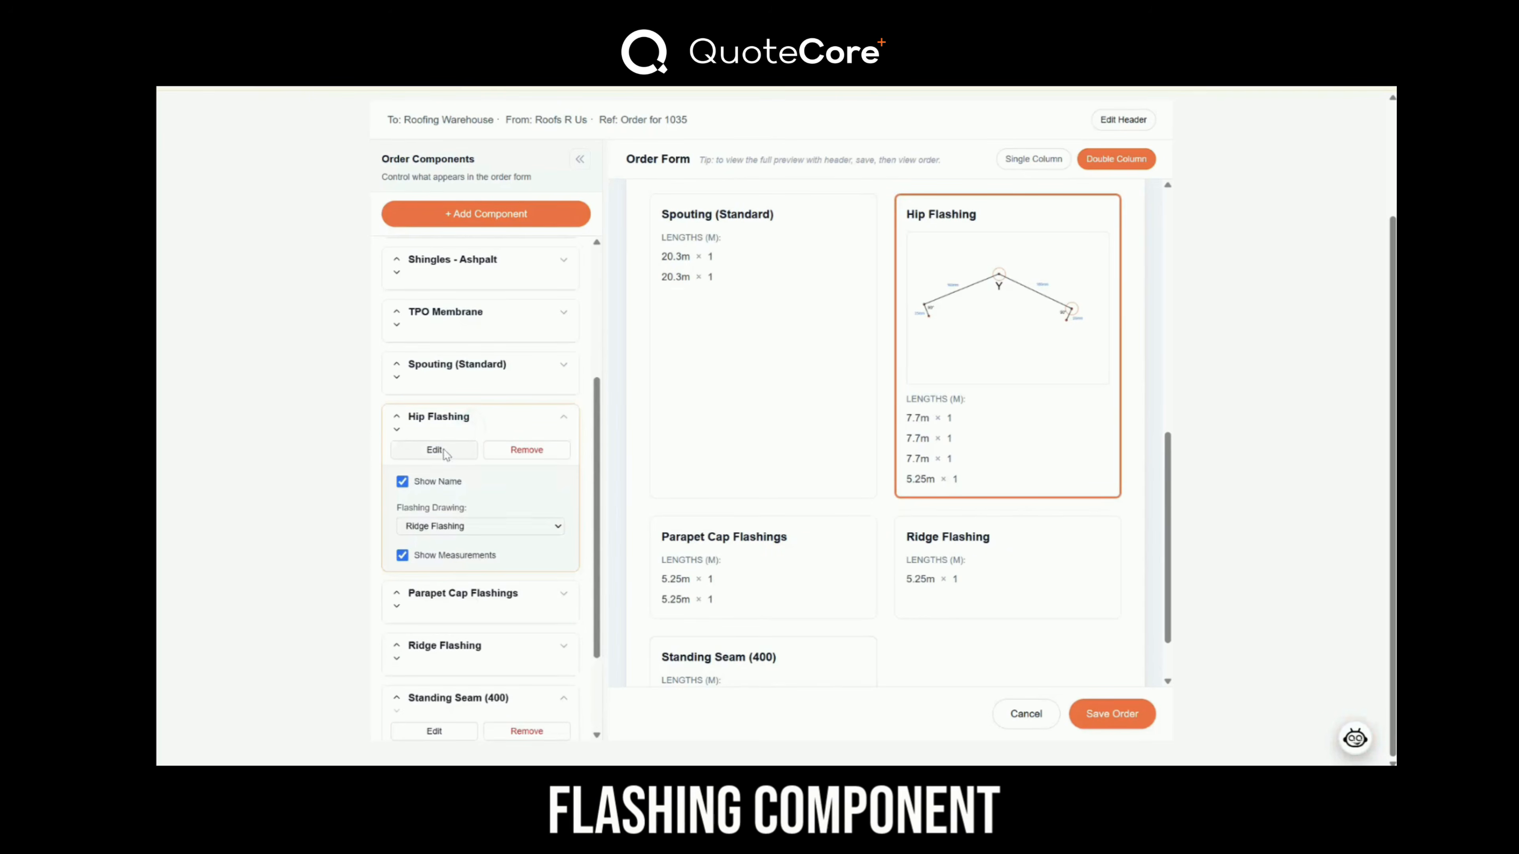
click(441, 452)
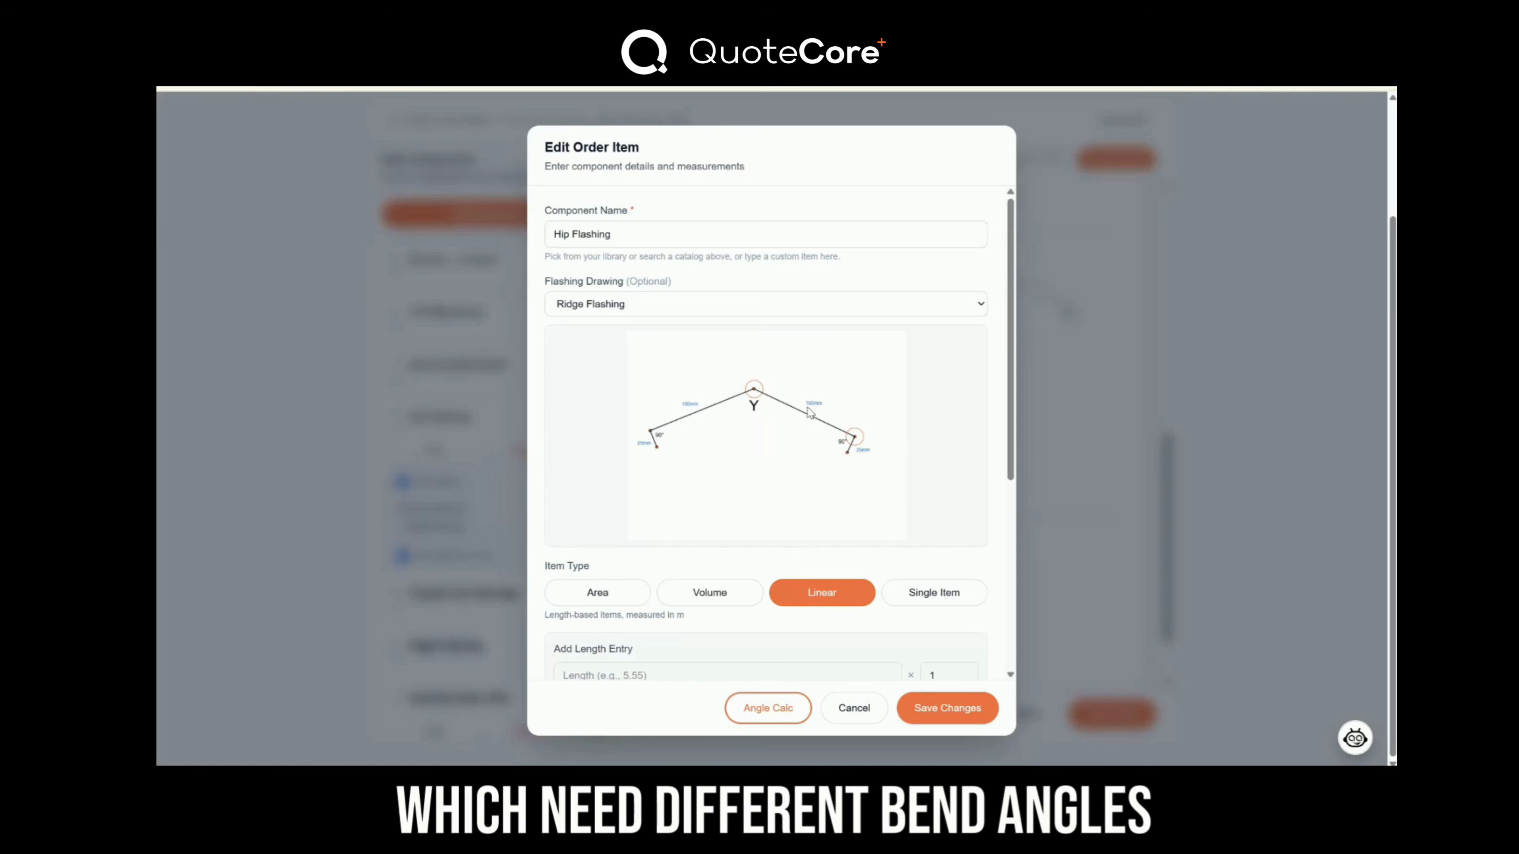
scroll(807, 413, down, 4)
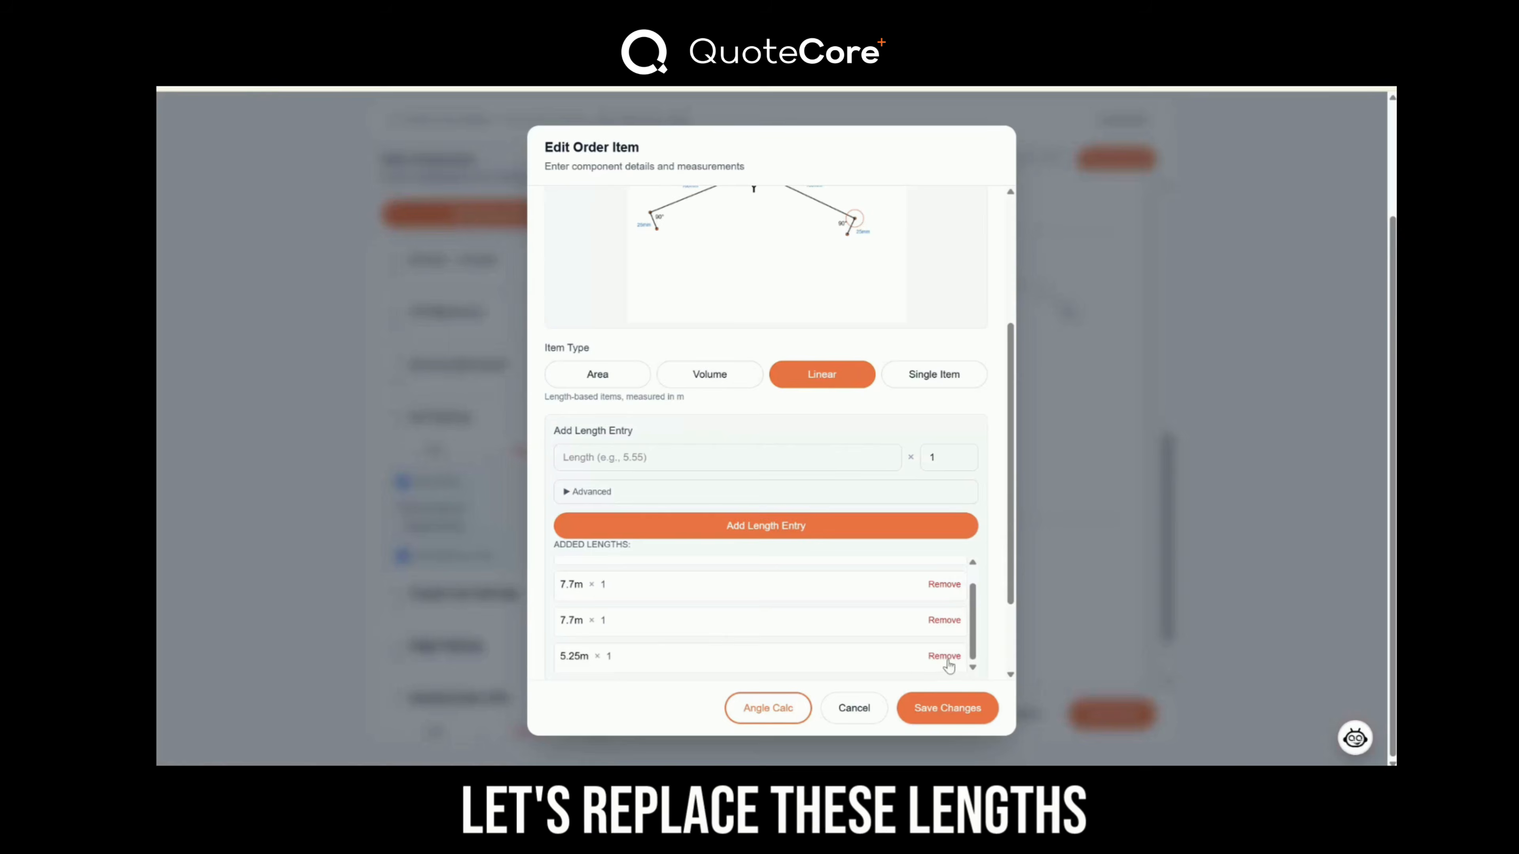
click(945, 668)
click(956, 642)
click(955, 606)
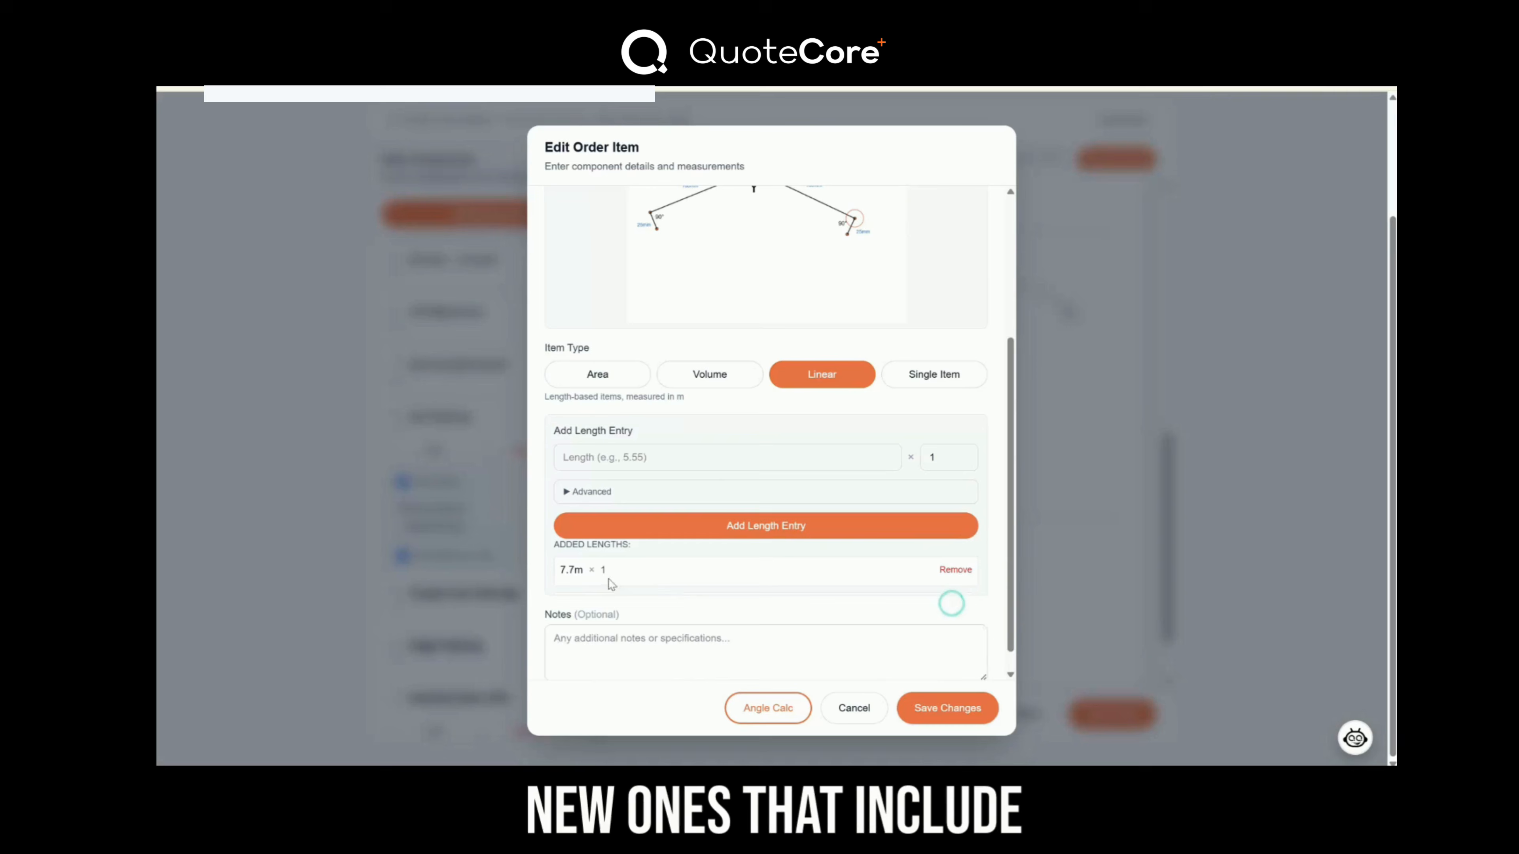
click(957, 572)
Enter a new Hip Flashing length of 7.700 with quantity 3.
click(645, 482)
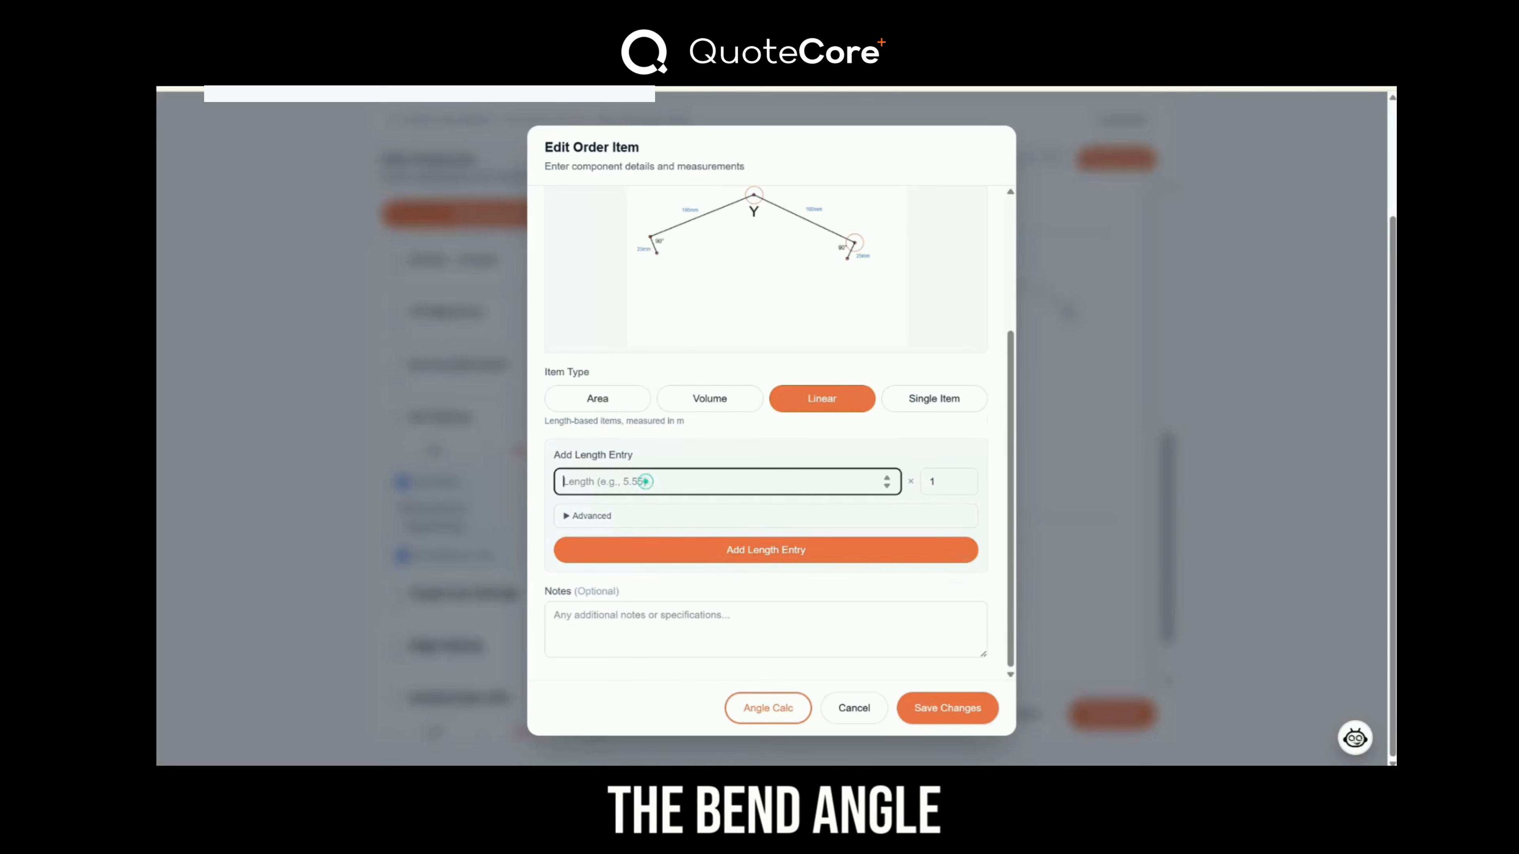
text(7.700)
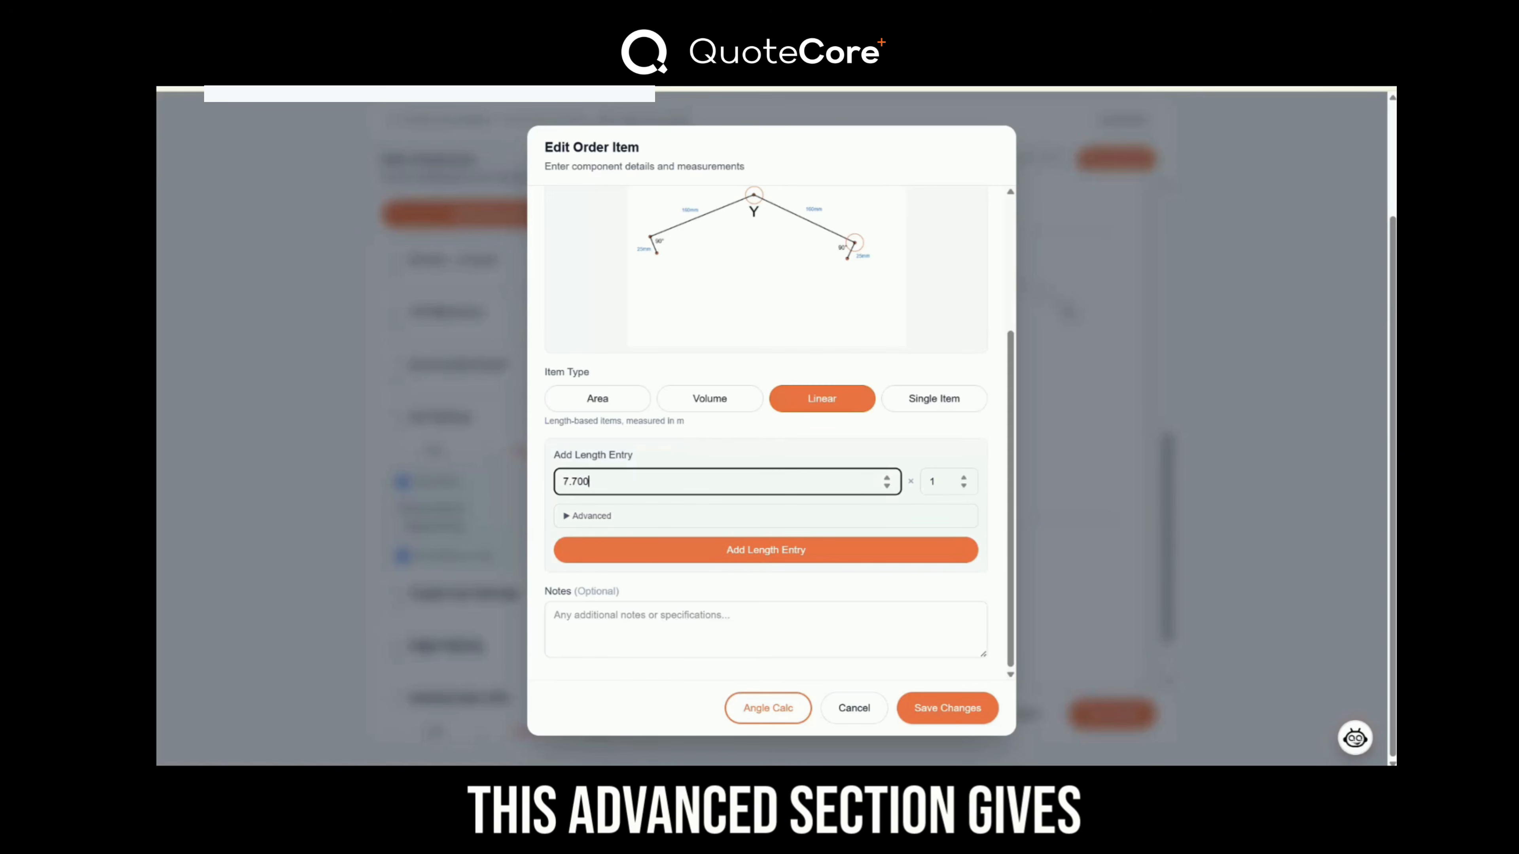
key(Tab)
text(3)
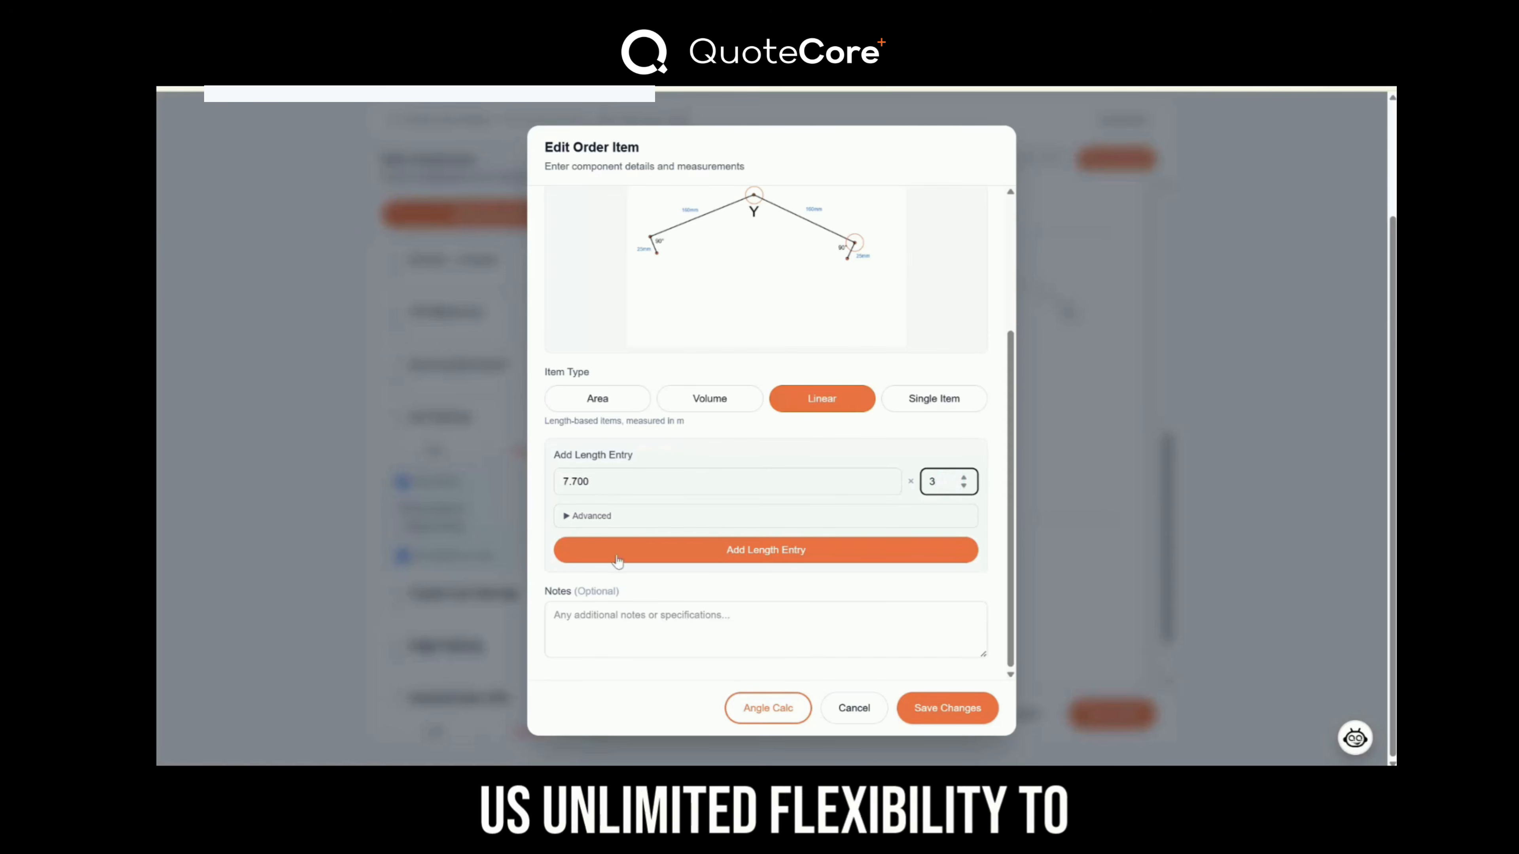
Expand the advanced options of the length entry and fill in a dimension variable Y with the value 145.
click(568, 517)
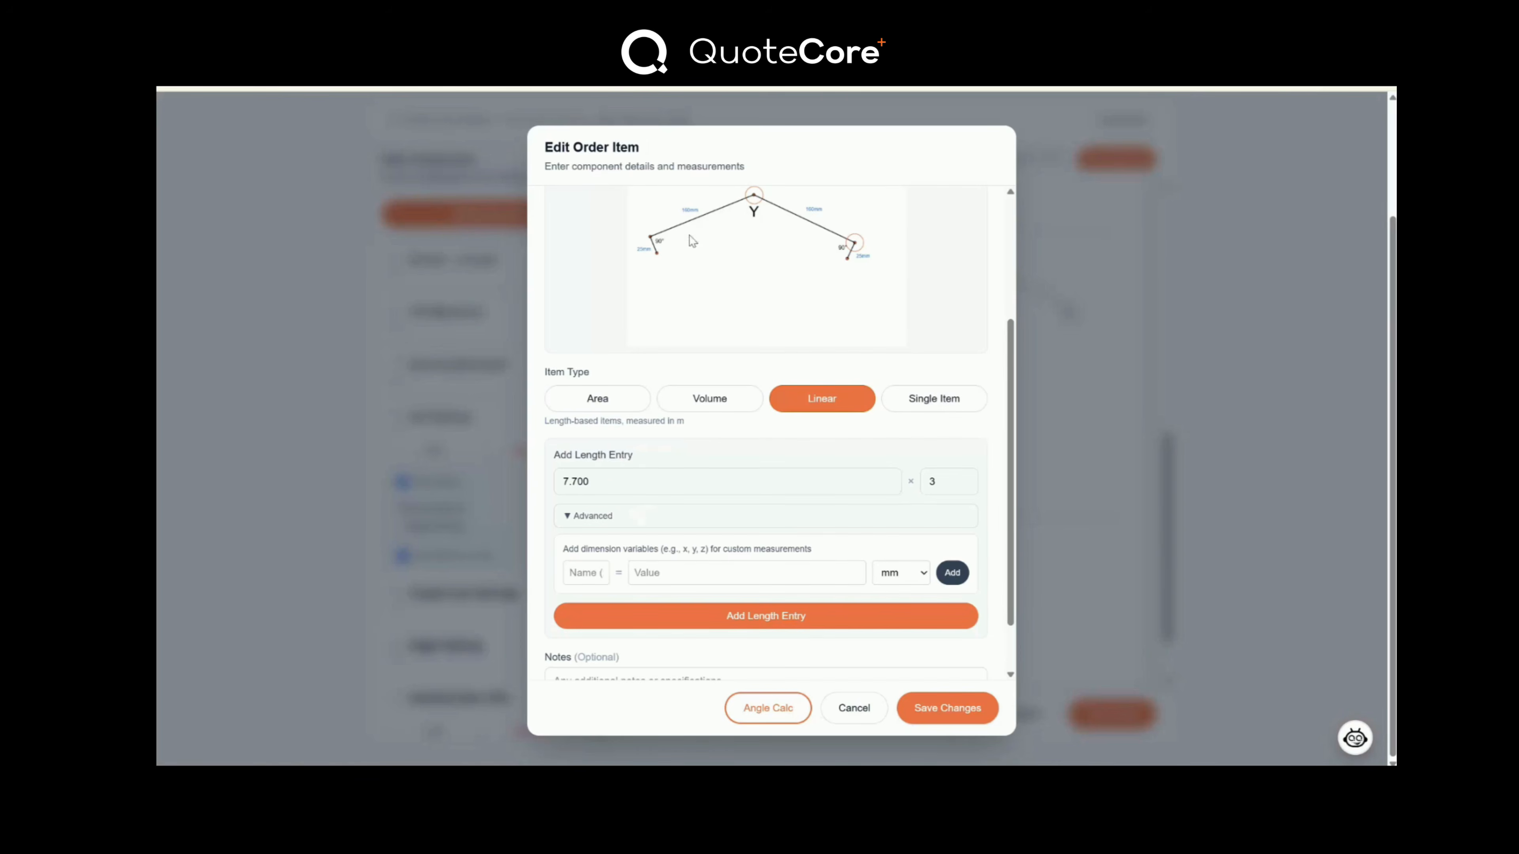
scroll(724, 269, up, 1)
scroll(725, 342, down, 1)
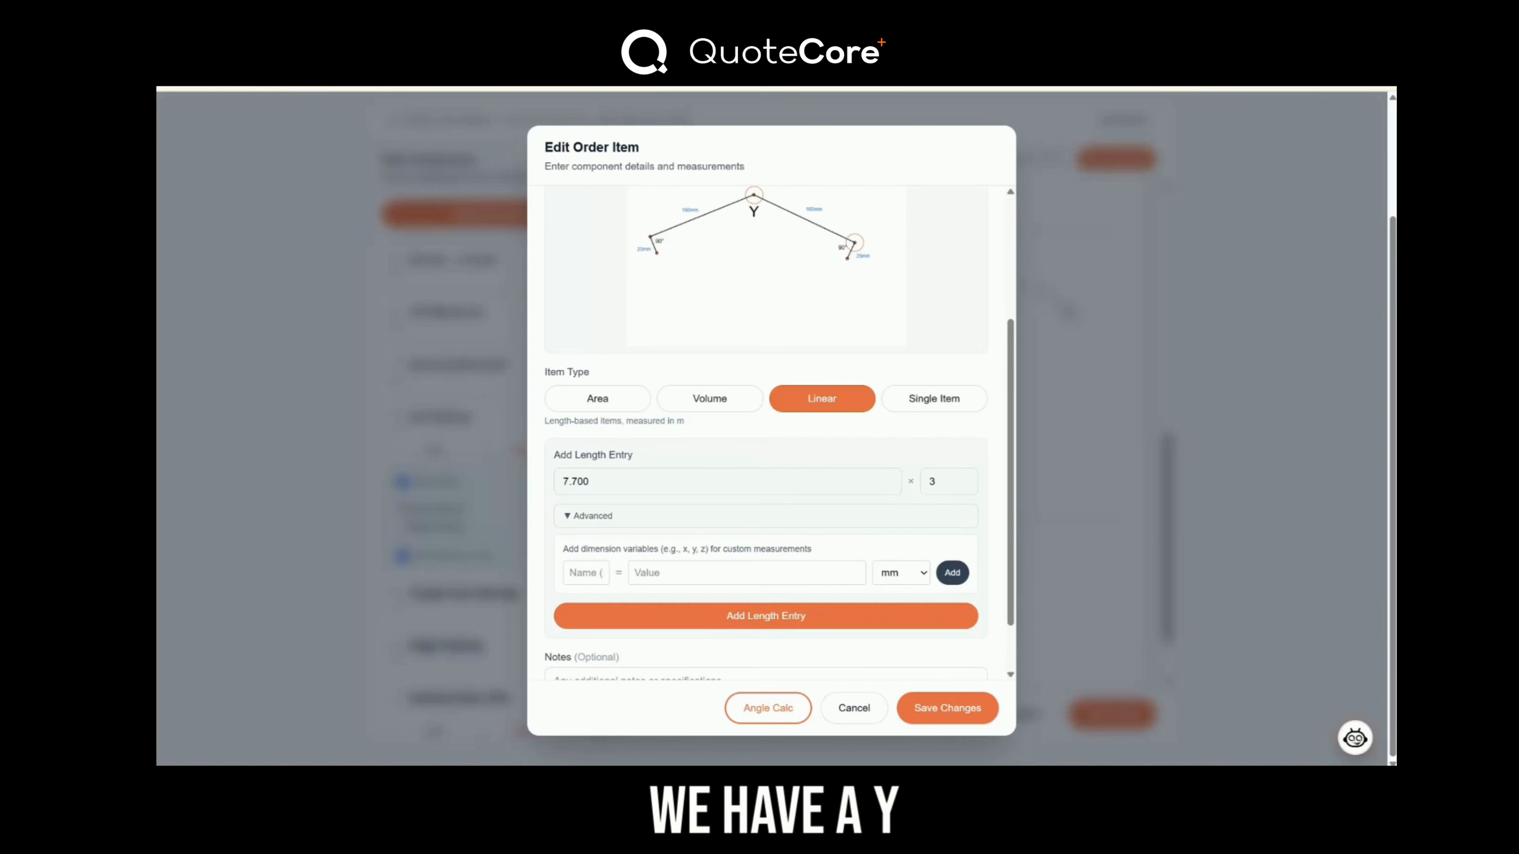
click(585, 573)
text(Y)
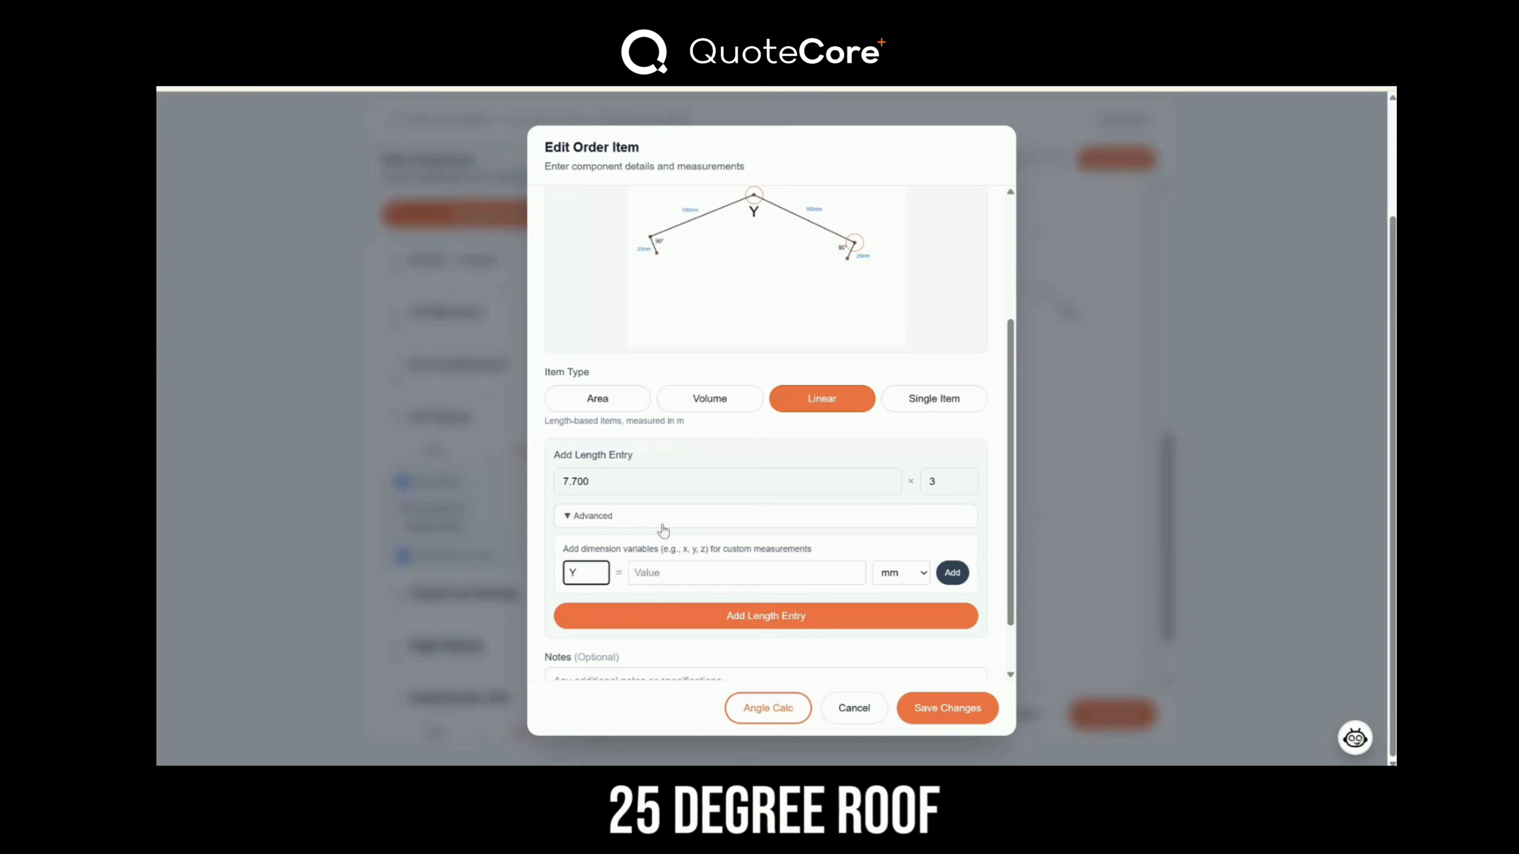
click(679, 569)
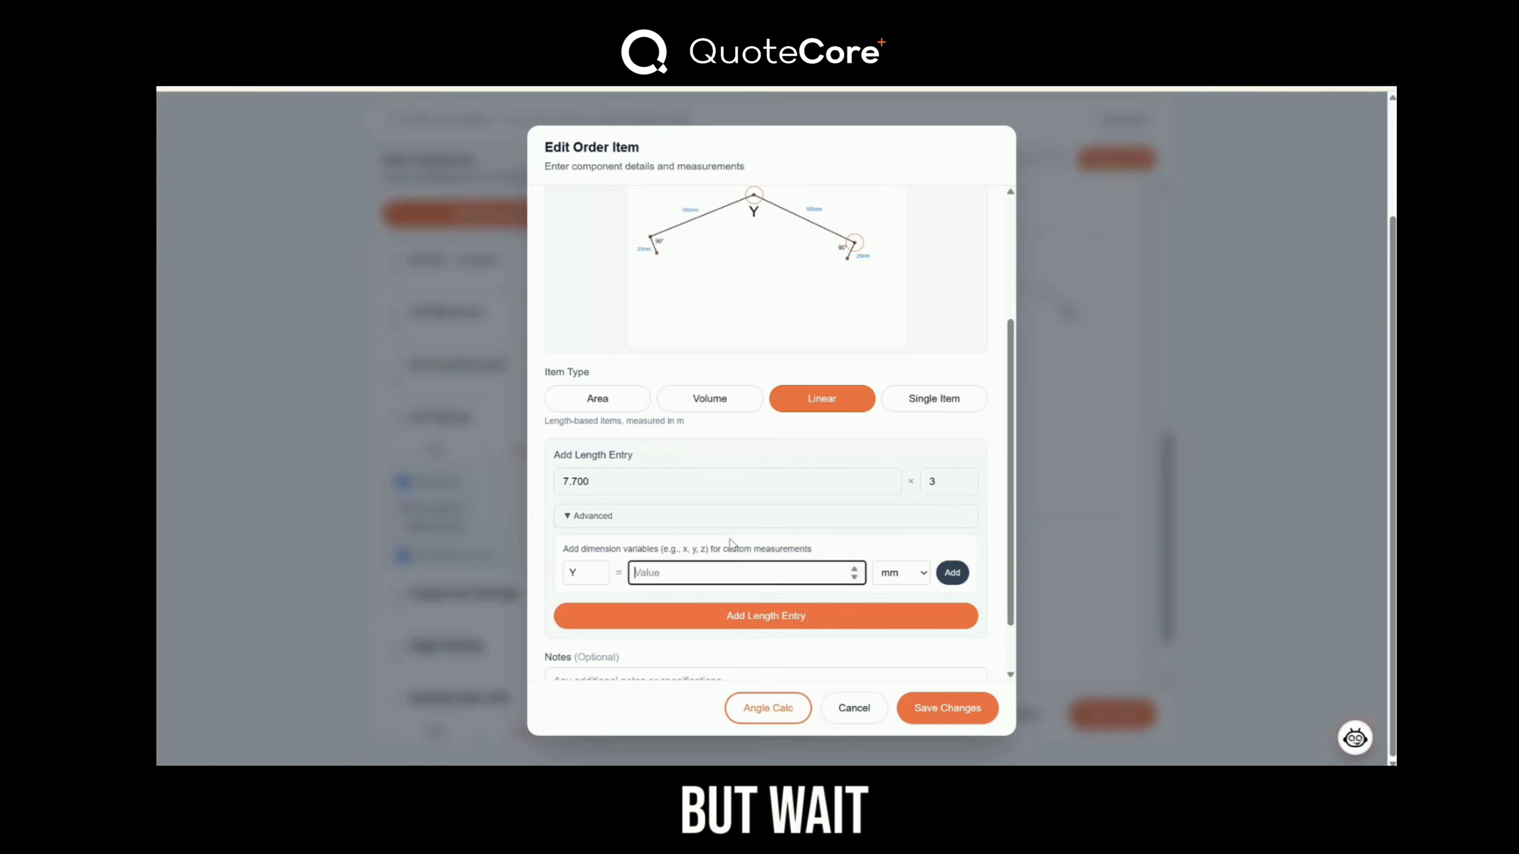
text(145)
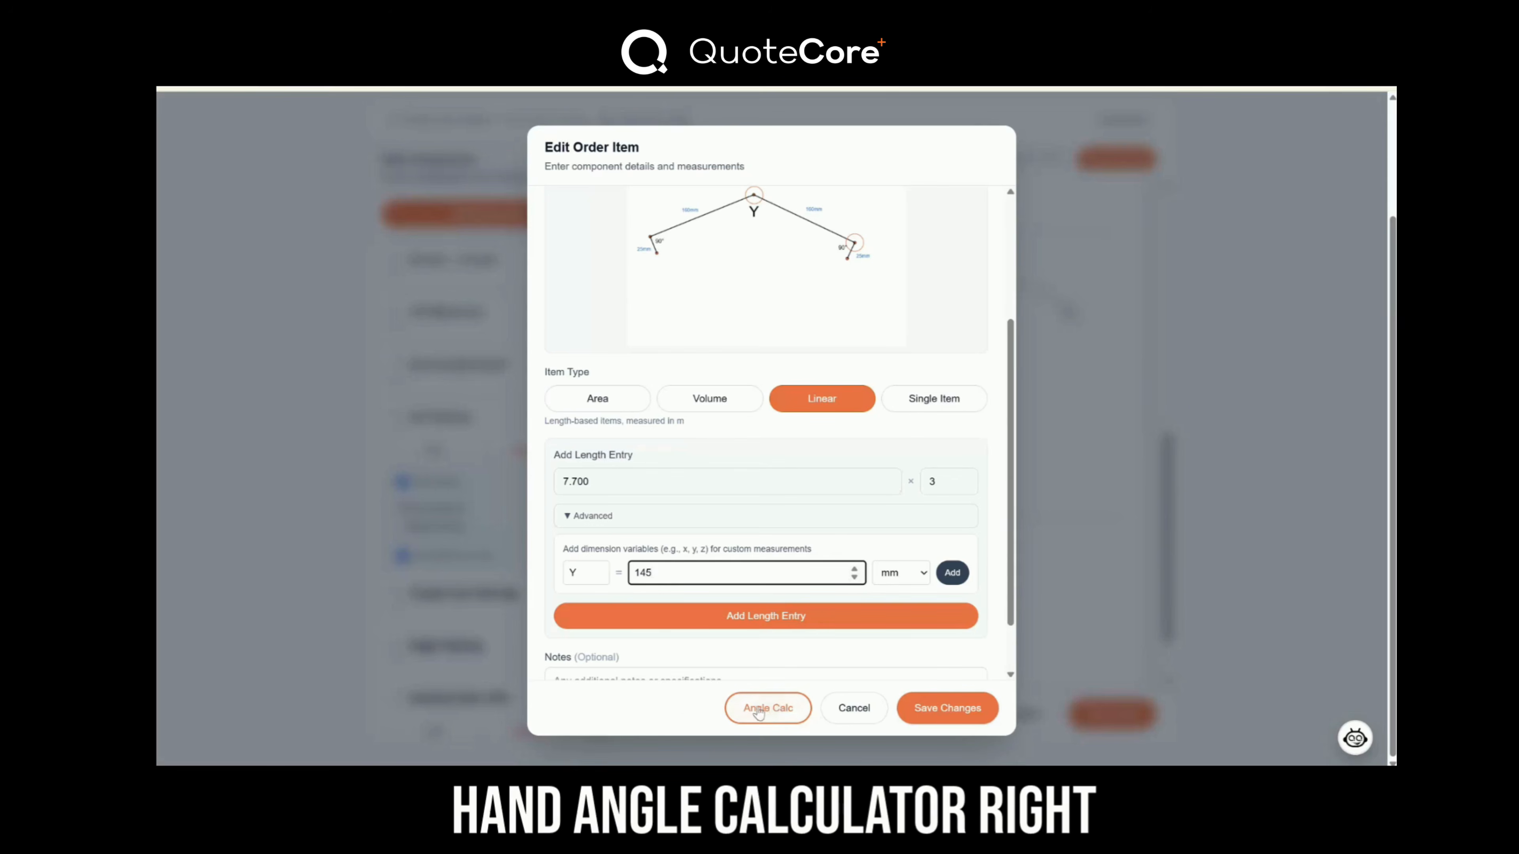
Open the angle calculator and set the quantity of the 7.700 hip length entry to 4.
click(727, 712)
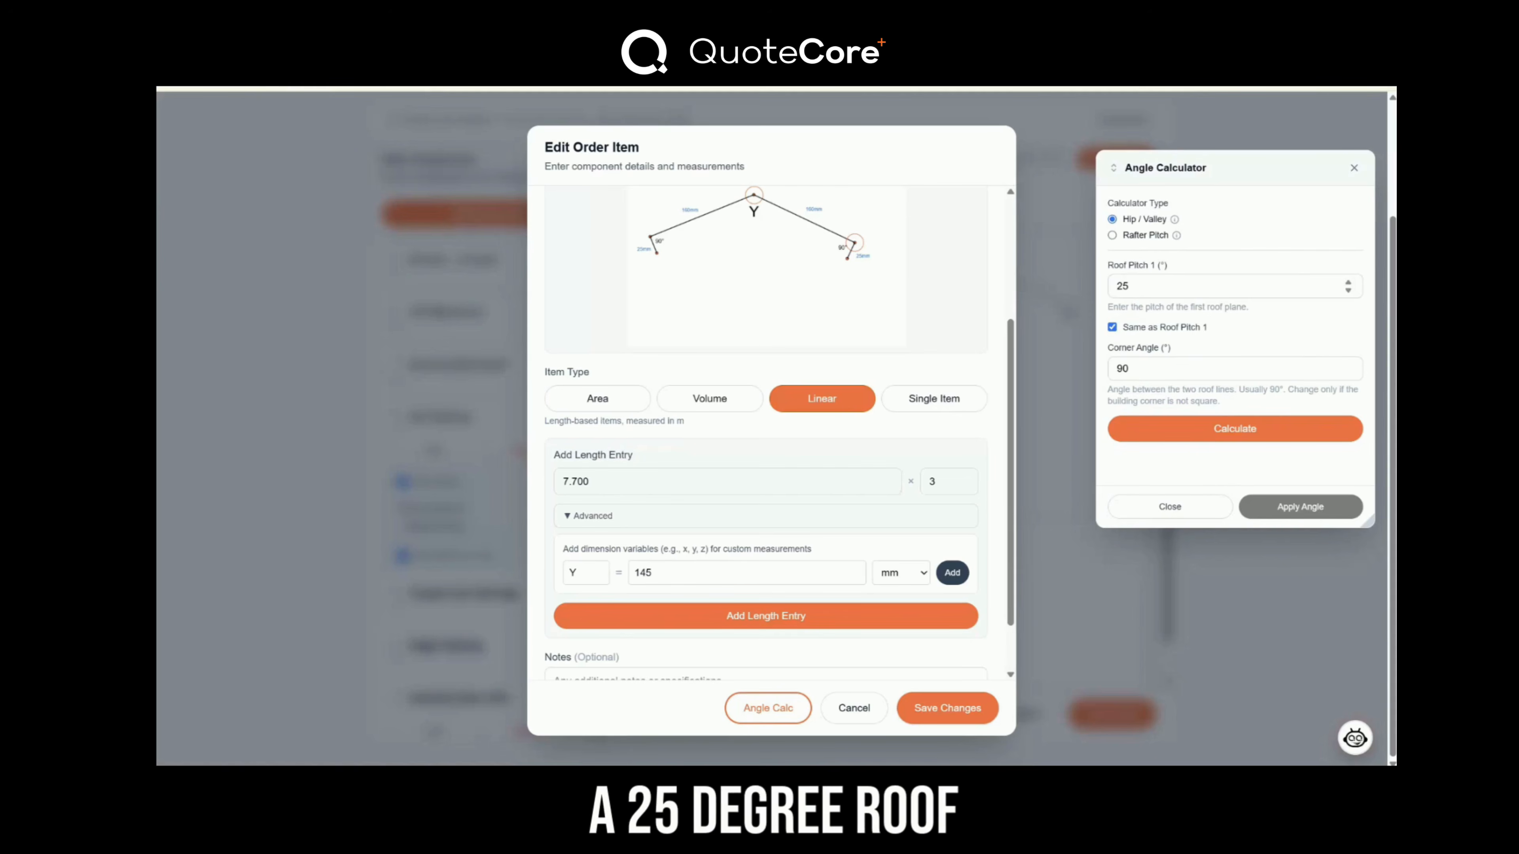
click(1123, 286)
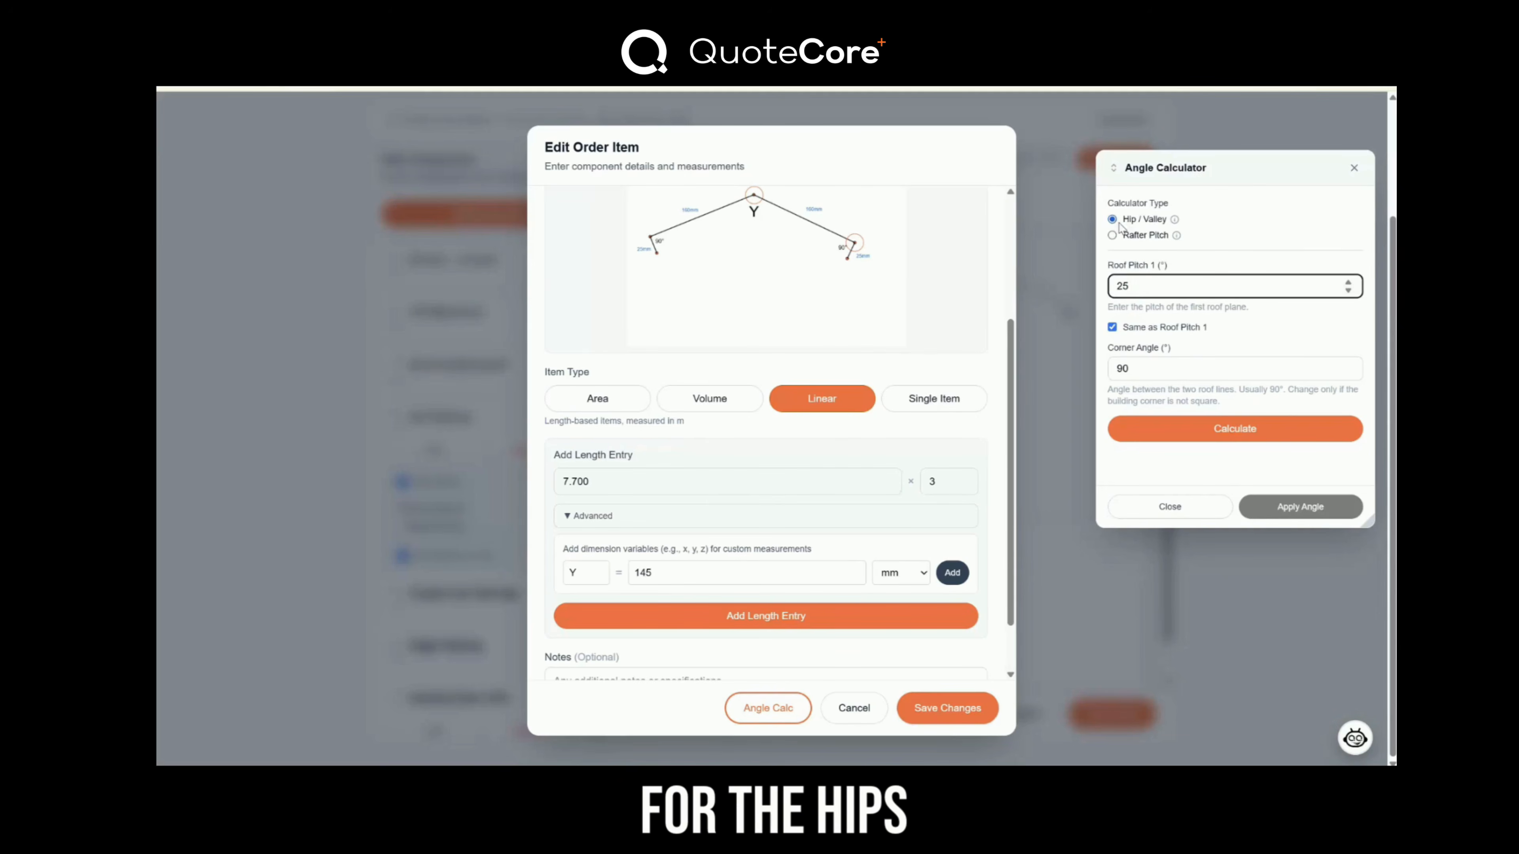
click(942, 482)
double_click(934, 482)
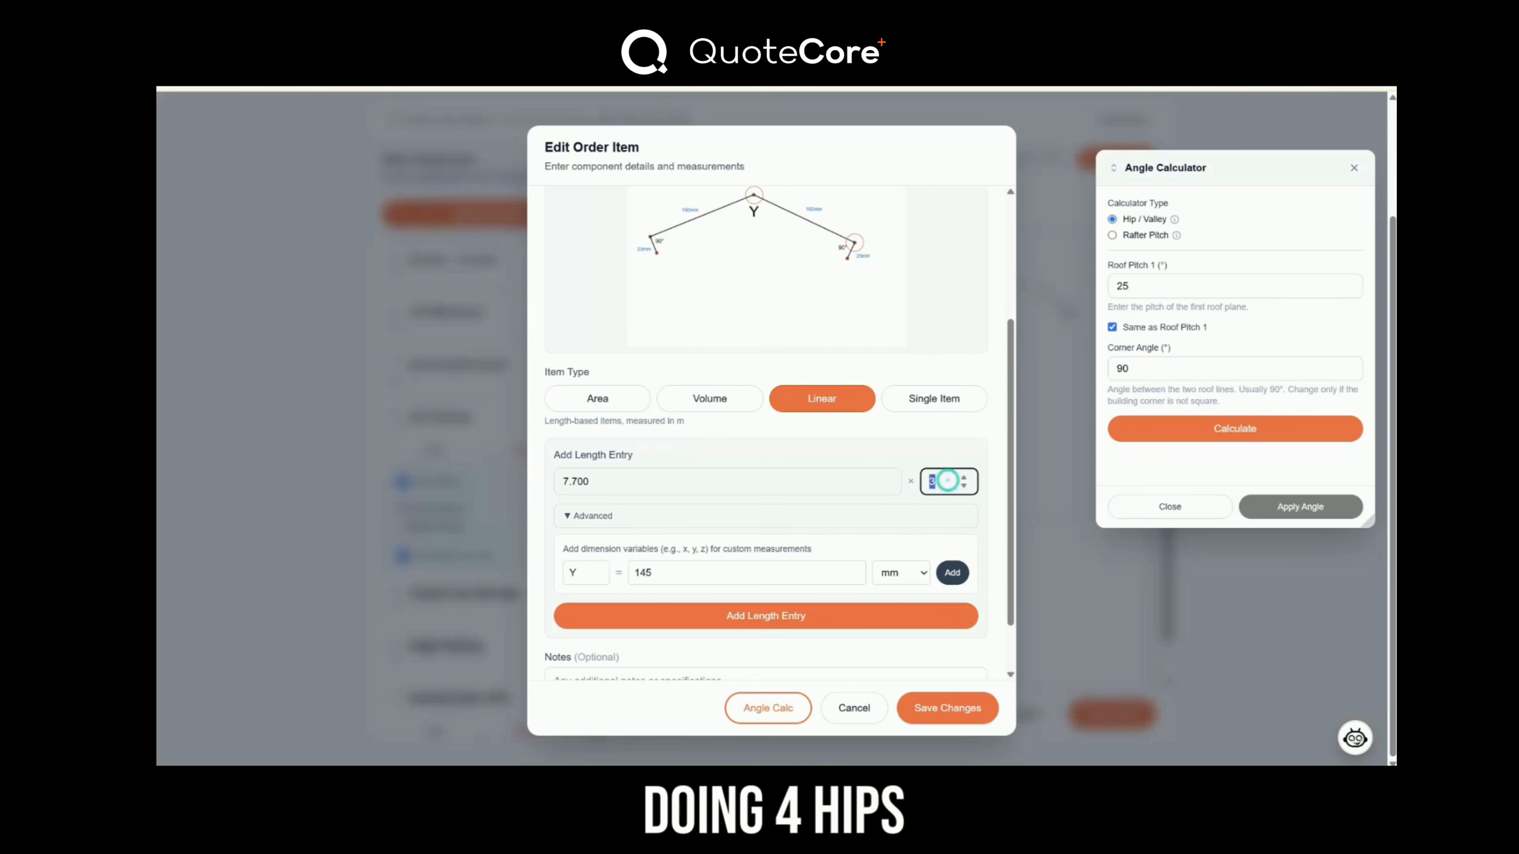
text(4)
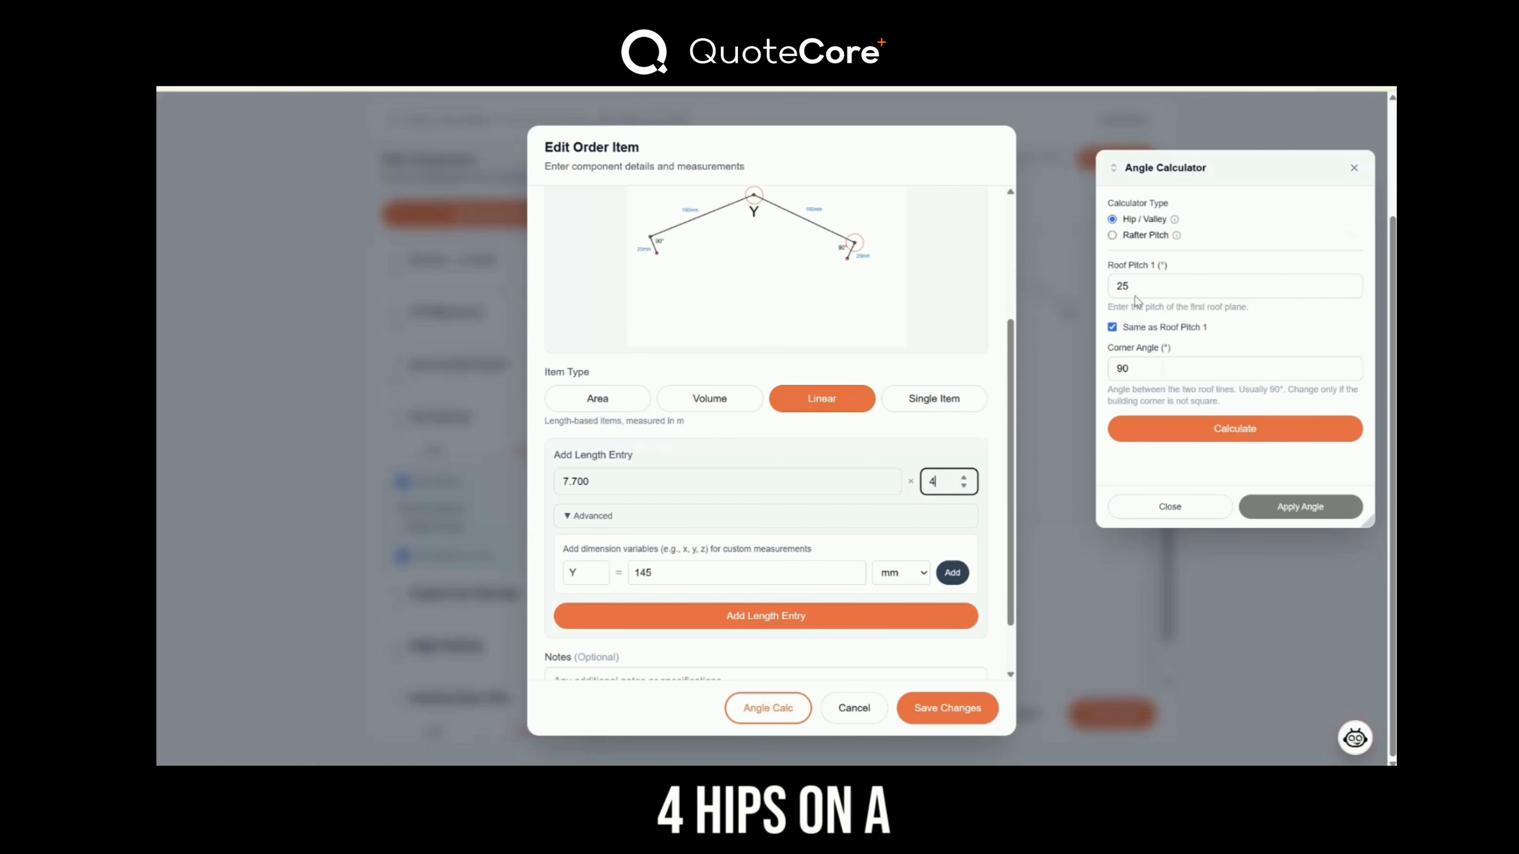
Calculate the hip/valley angle for a 25° roof pitch and a 90° corner, and apply the finished angle.
click(1140, 285)
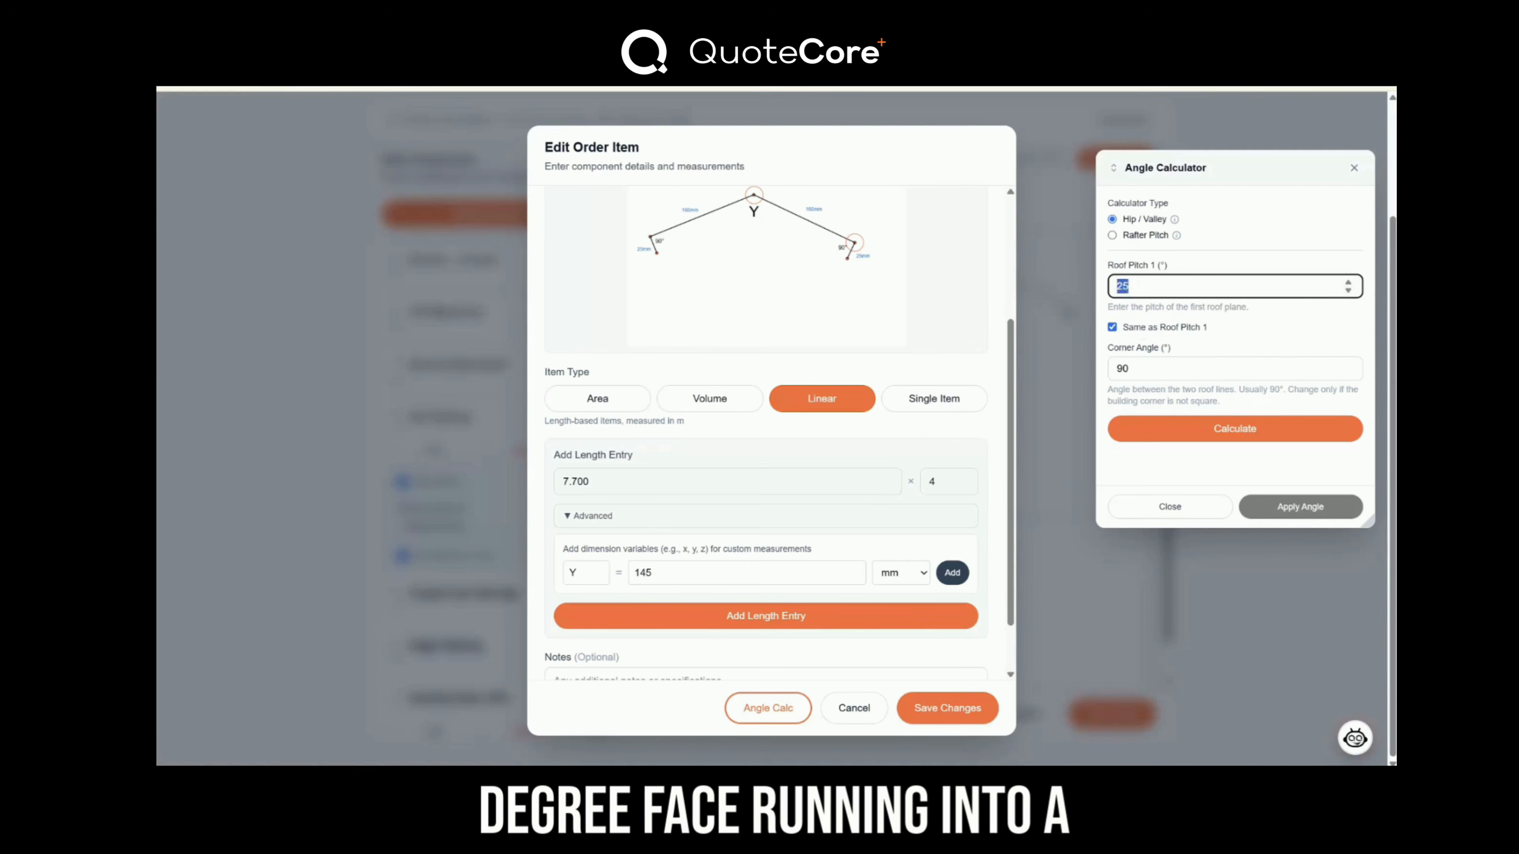
click(1140, 283)
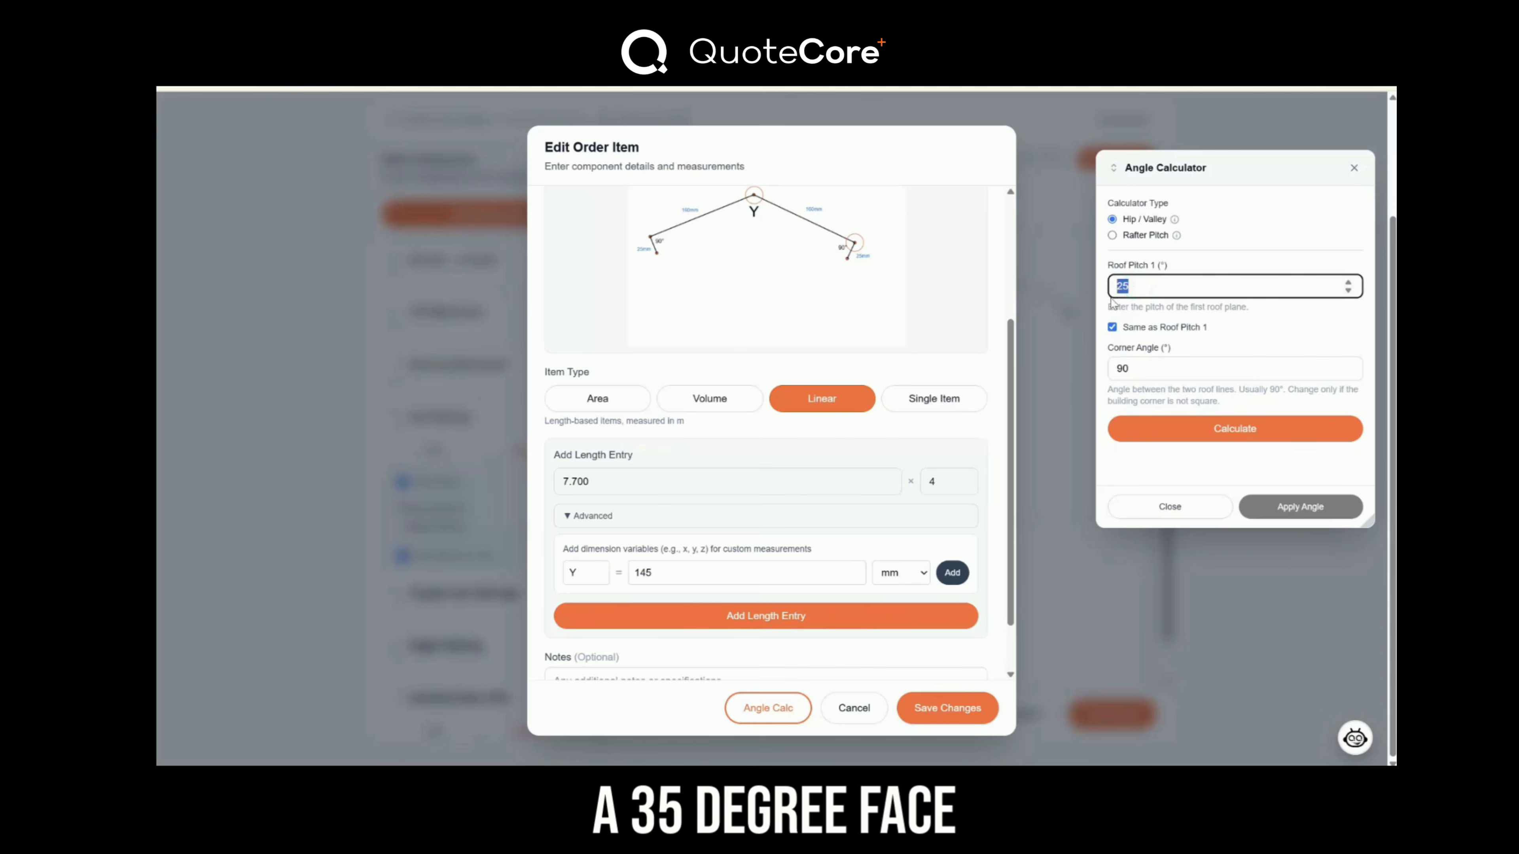
click(1141, 287)
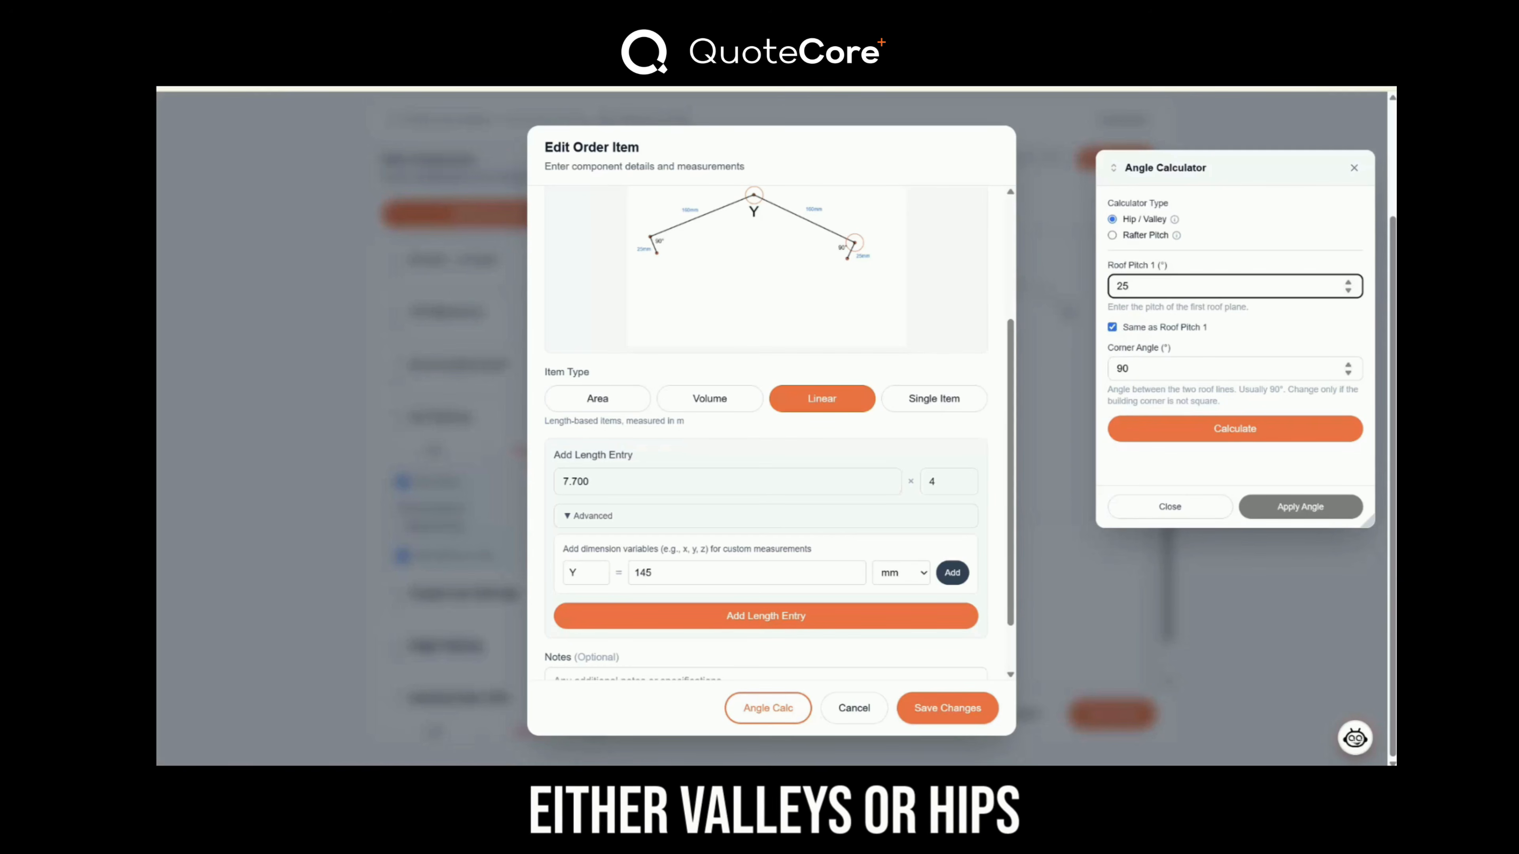
click(1213, 427)
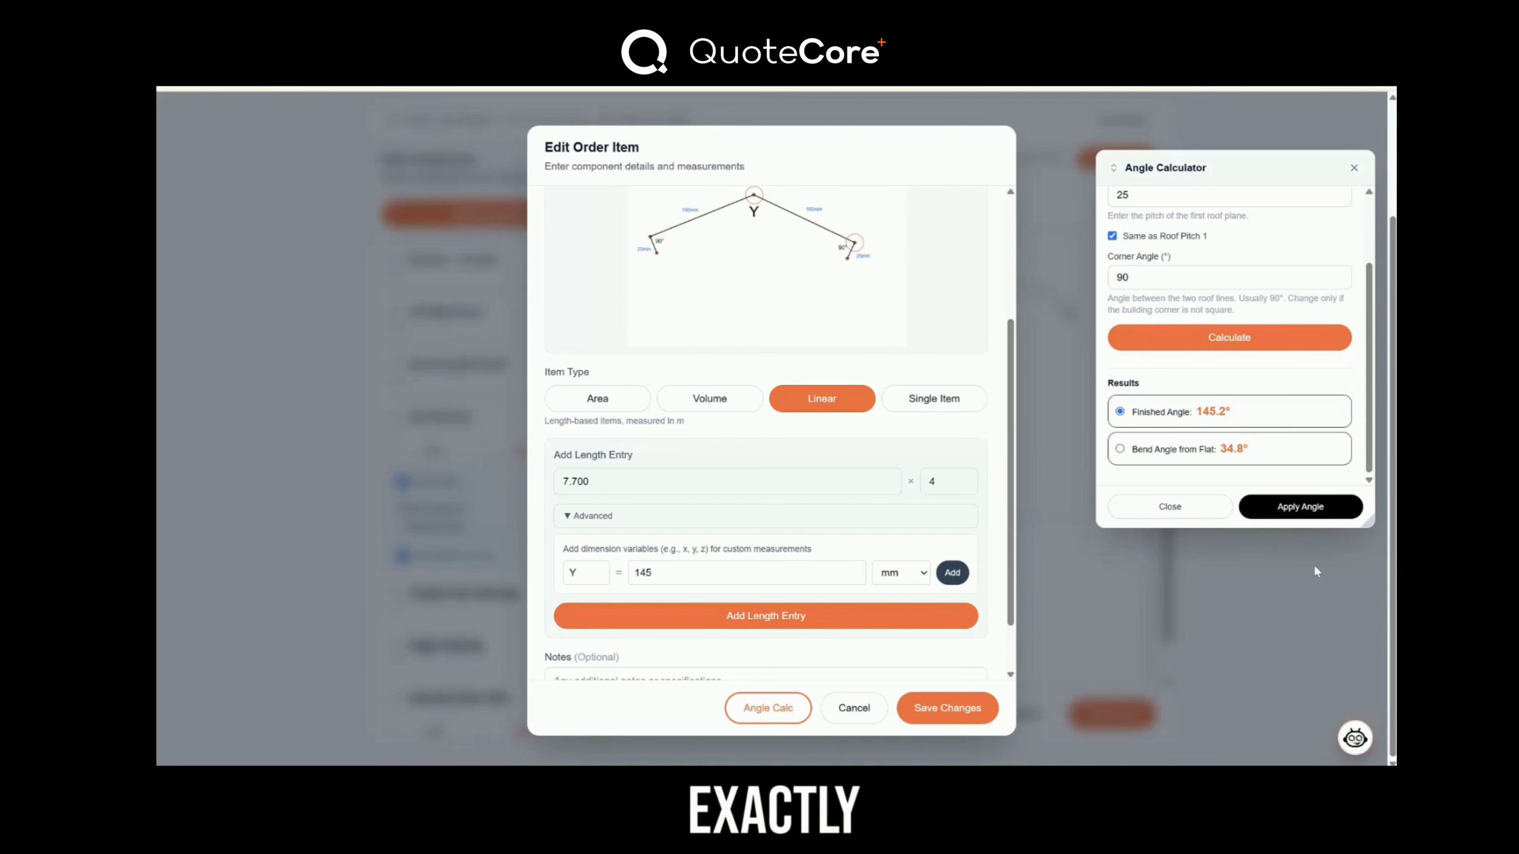
click(1292, 507)
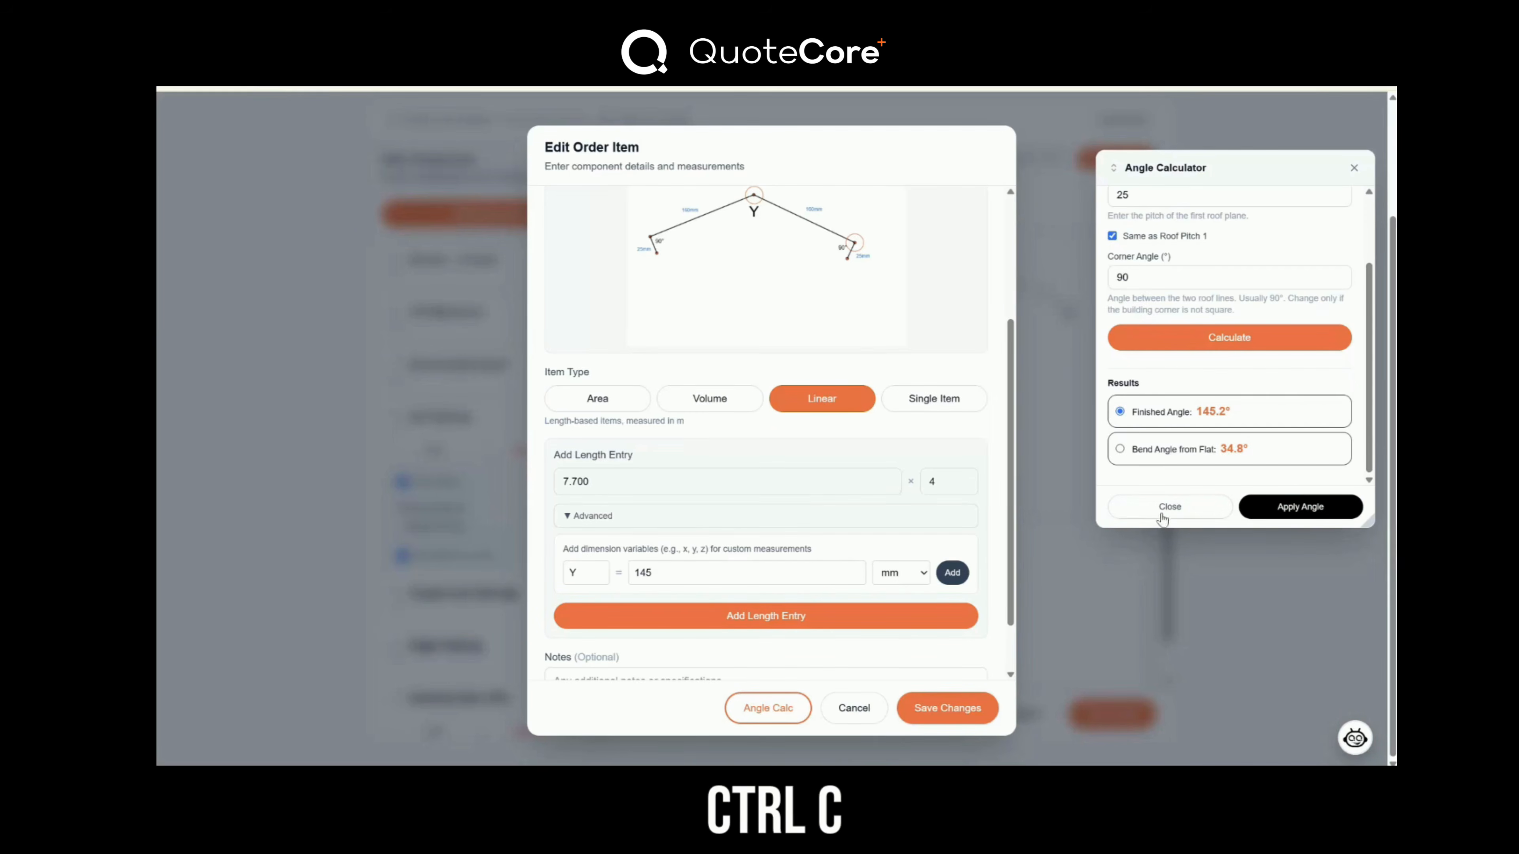
Set variable Y to 145.2 degrees, attach it to the 7.700 hip length entry and add that entry with quantity 4.
click(688, 573)
double_click(689, 573)
key(ctrl+v)
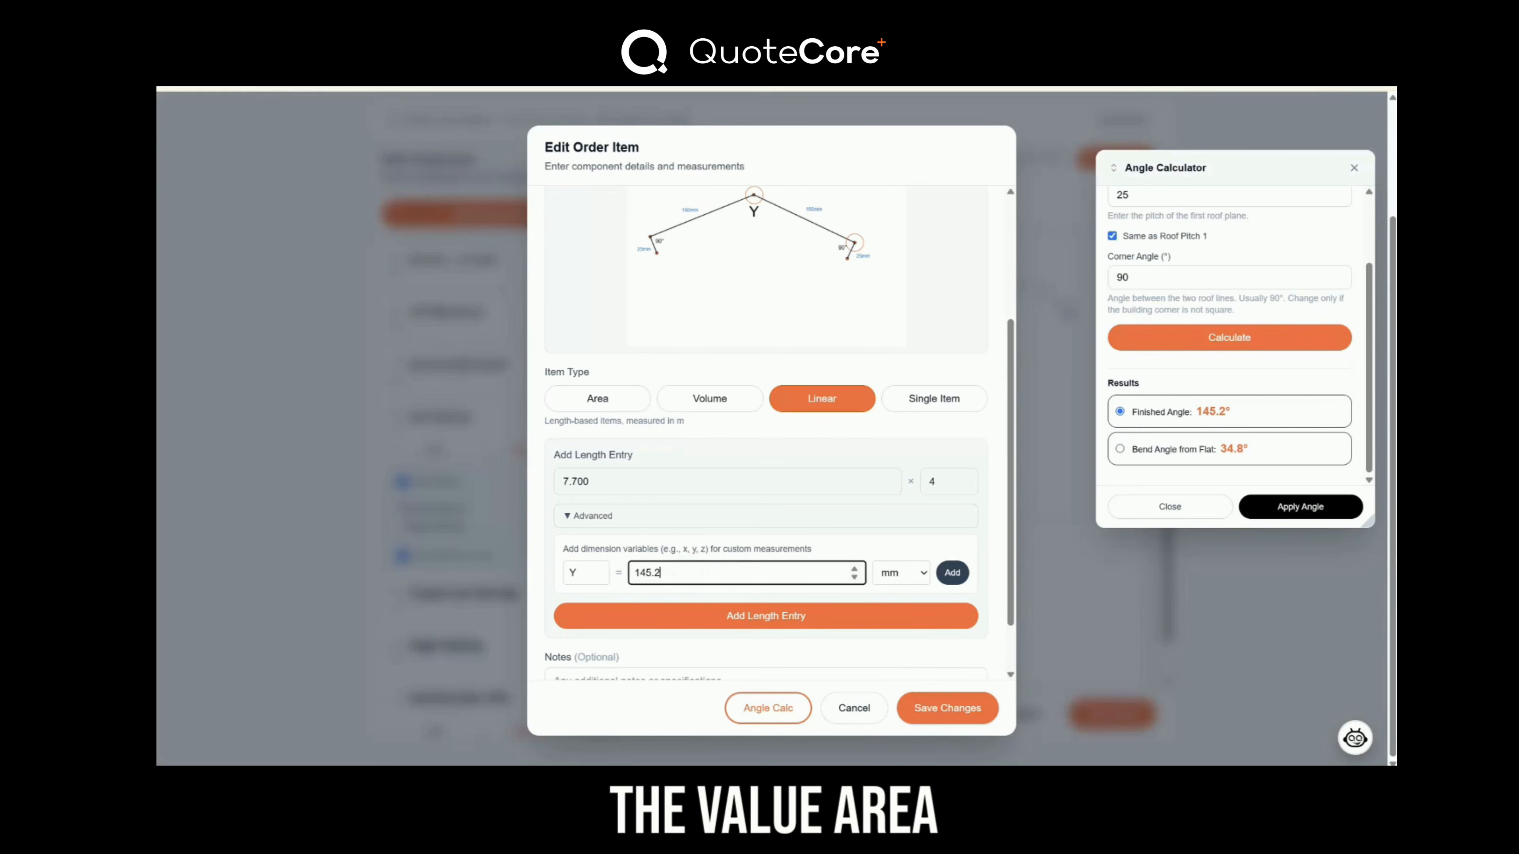
click(916, 572)
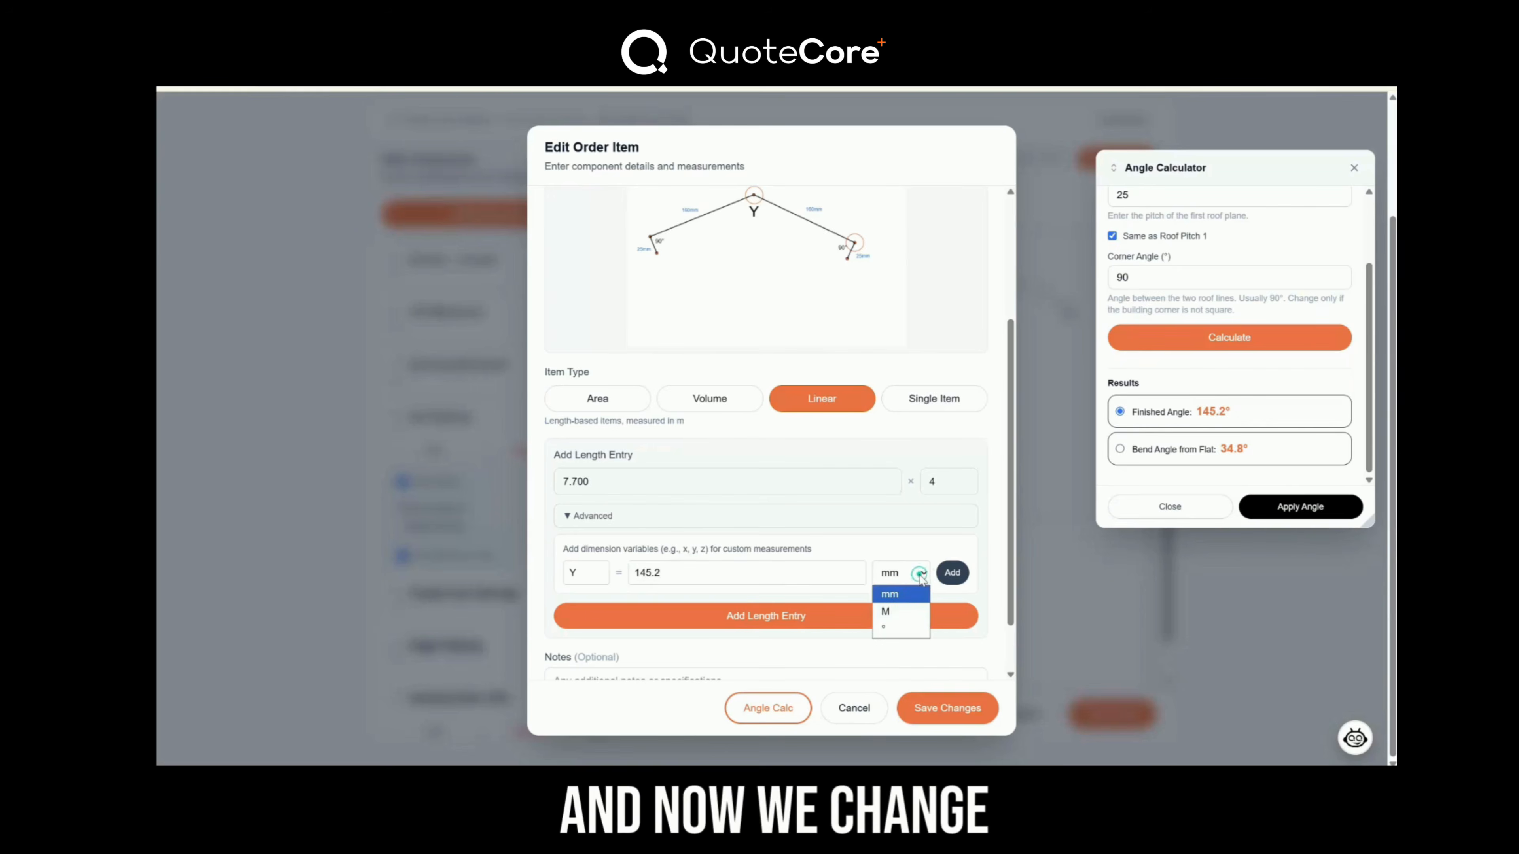
click(897, 629)
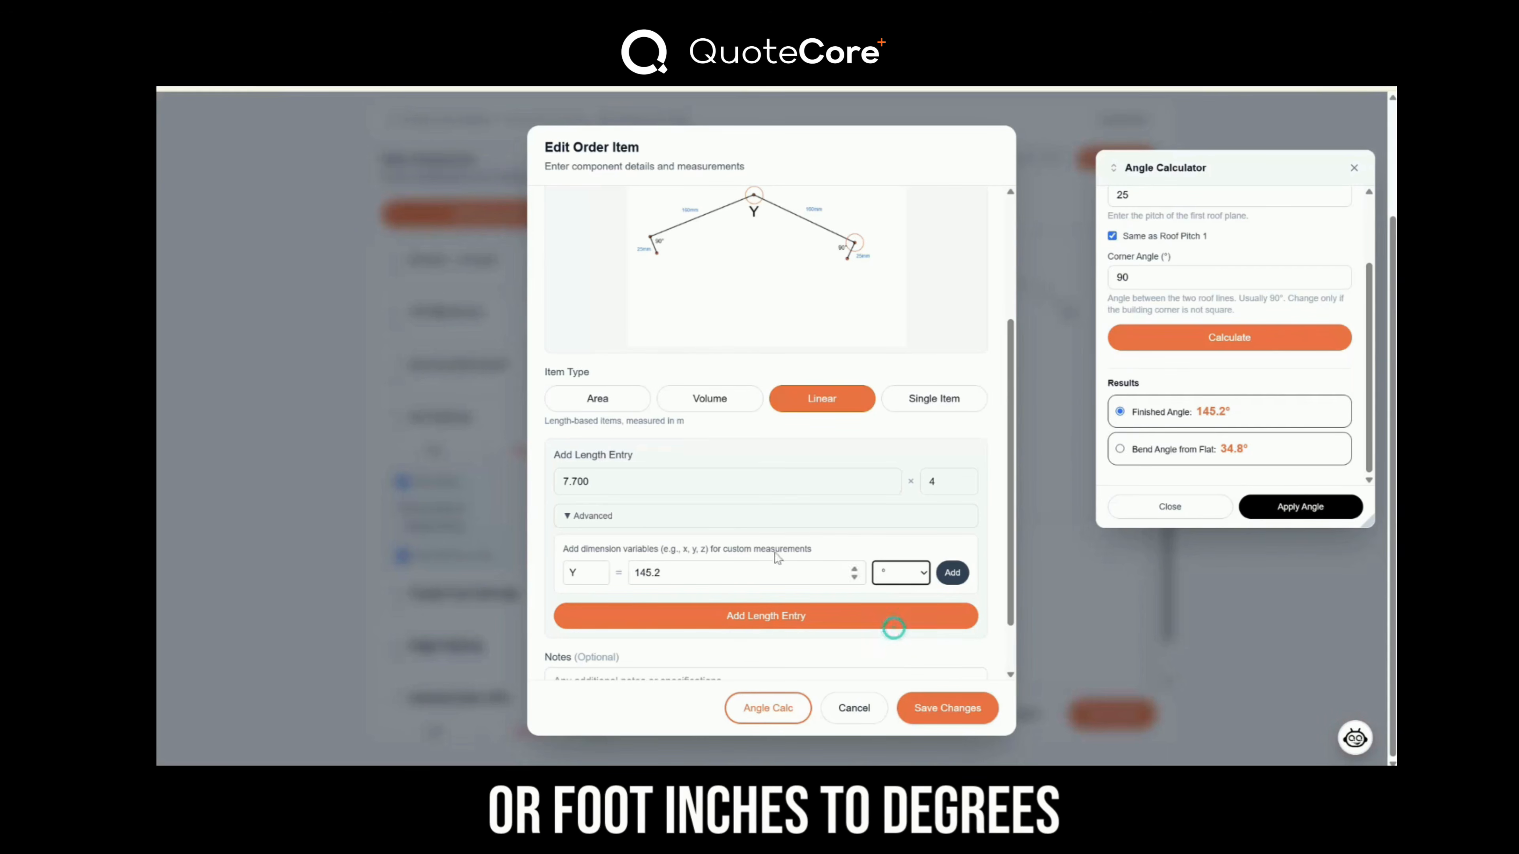
click(952, 576)
click(765, 654)
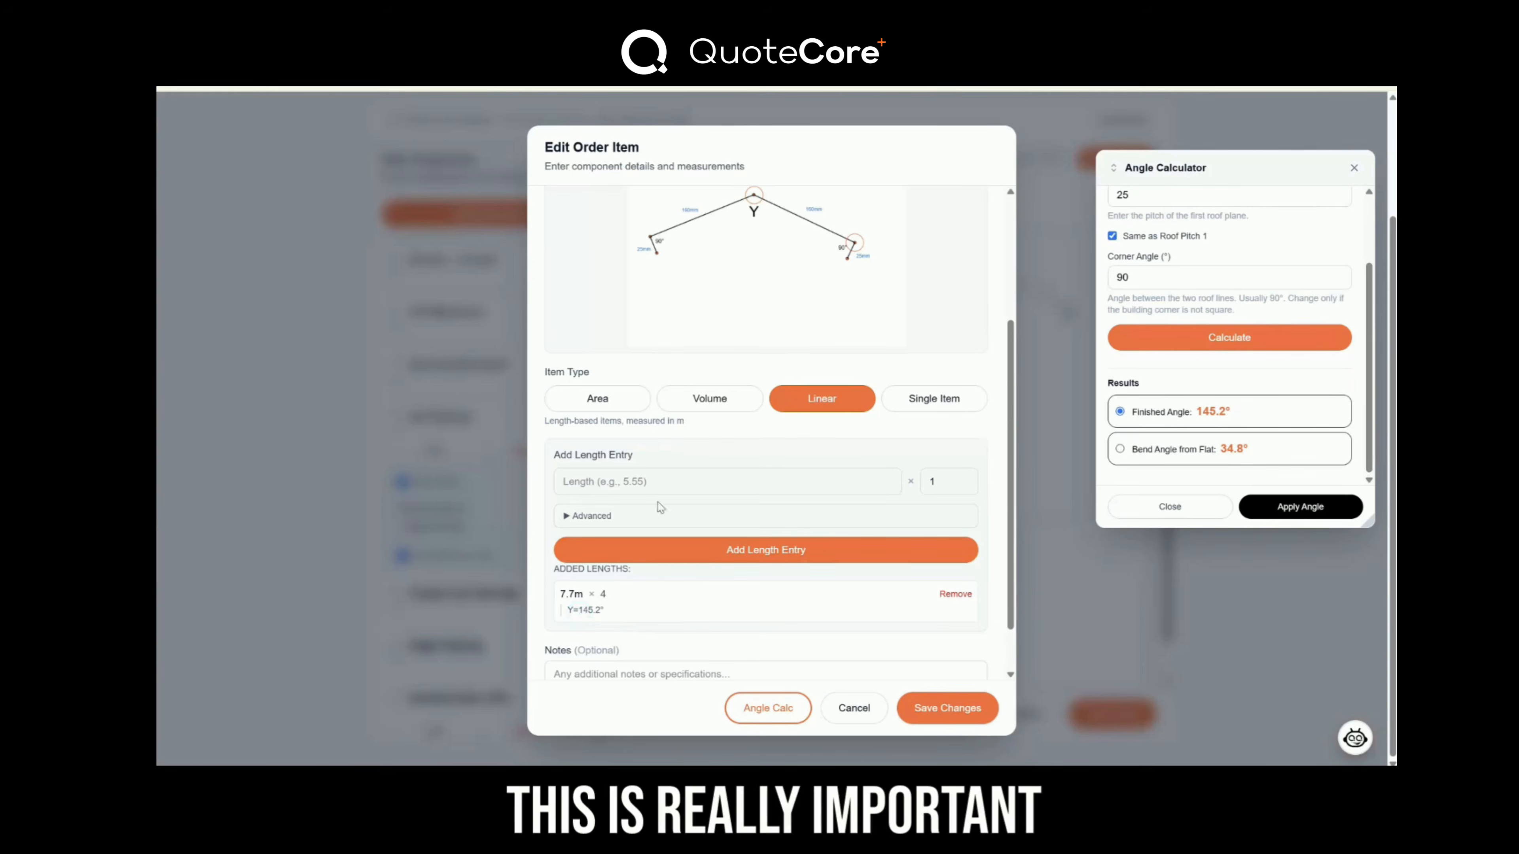
Start another Hip Flashing length entry of 5000 and expand its advanced dimension options.
click(625, 481)
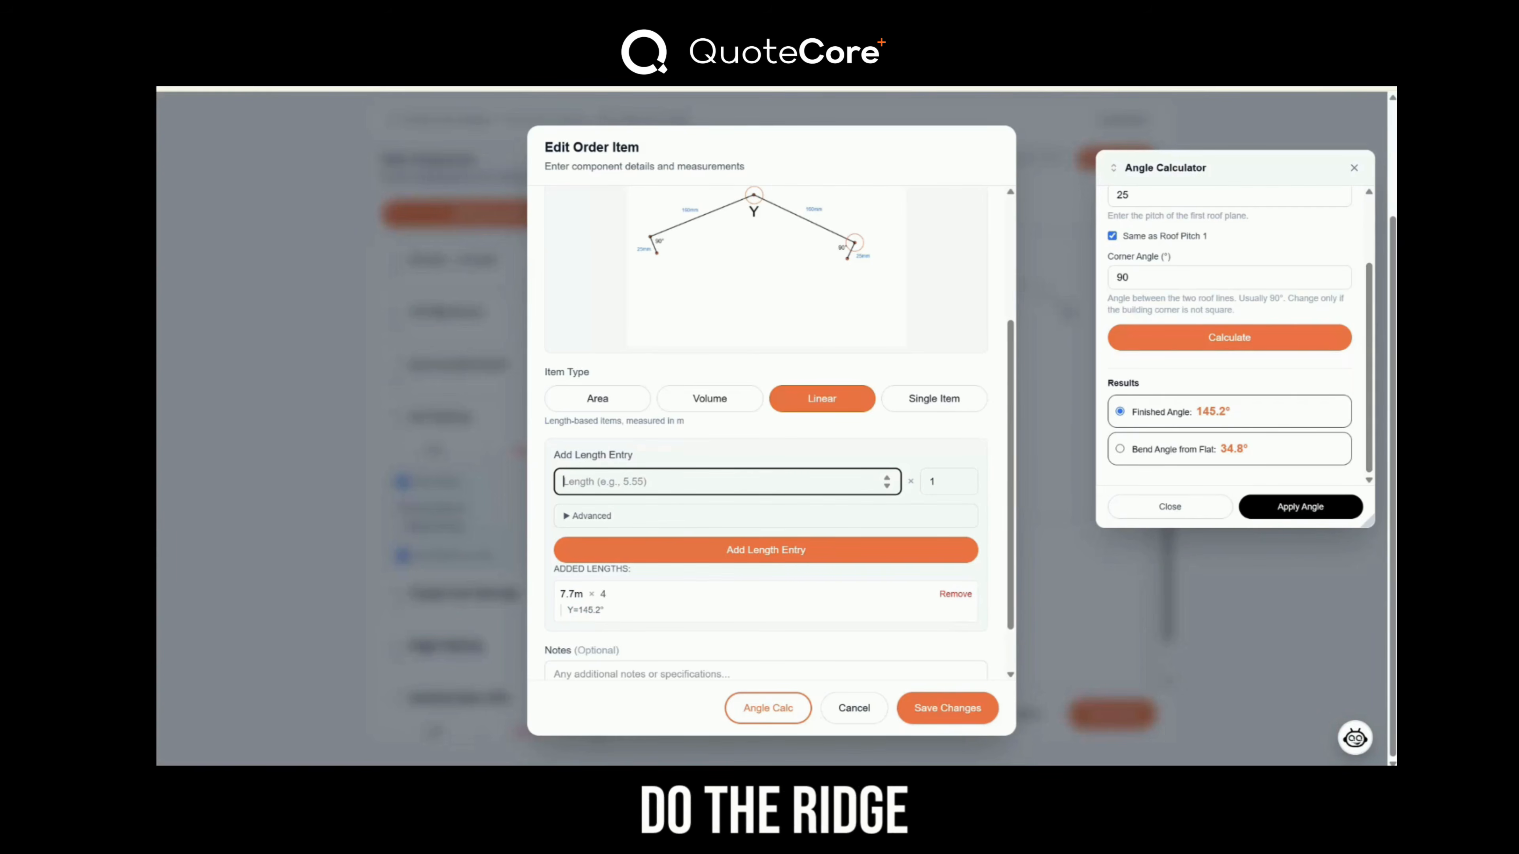
text(5000)
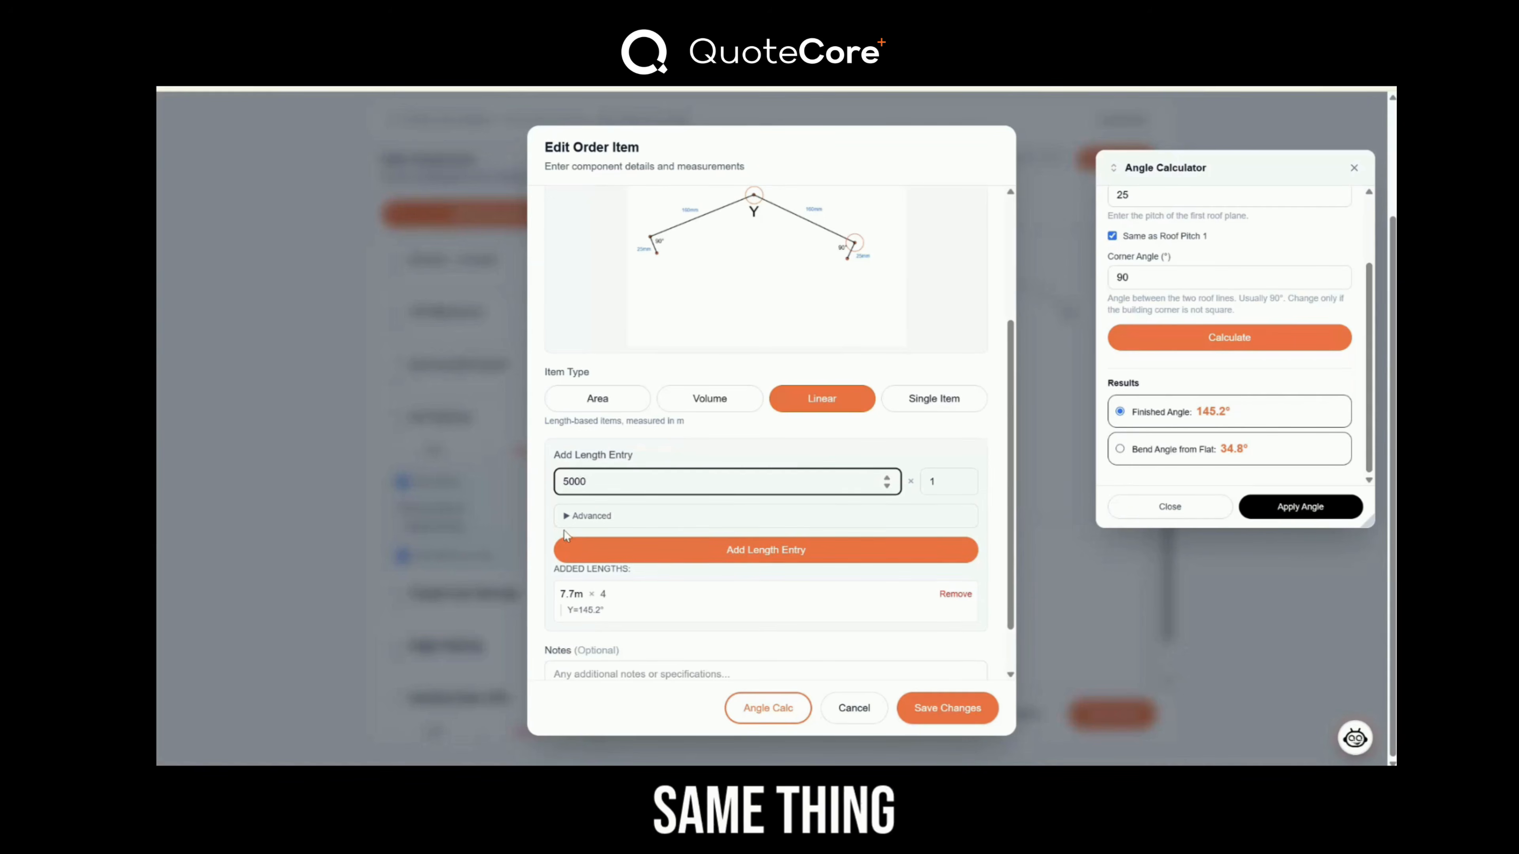
click(566, 516)
Calculate the ridge angle by rafter pitch for a 25° roof with equal pitches, and apply the finished angle.
scroll(1196, 254, up, 2)
click(1112, 235)
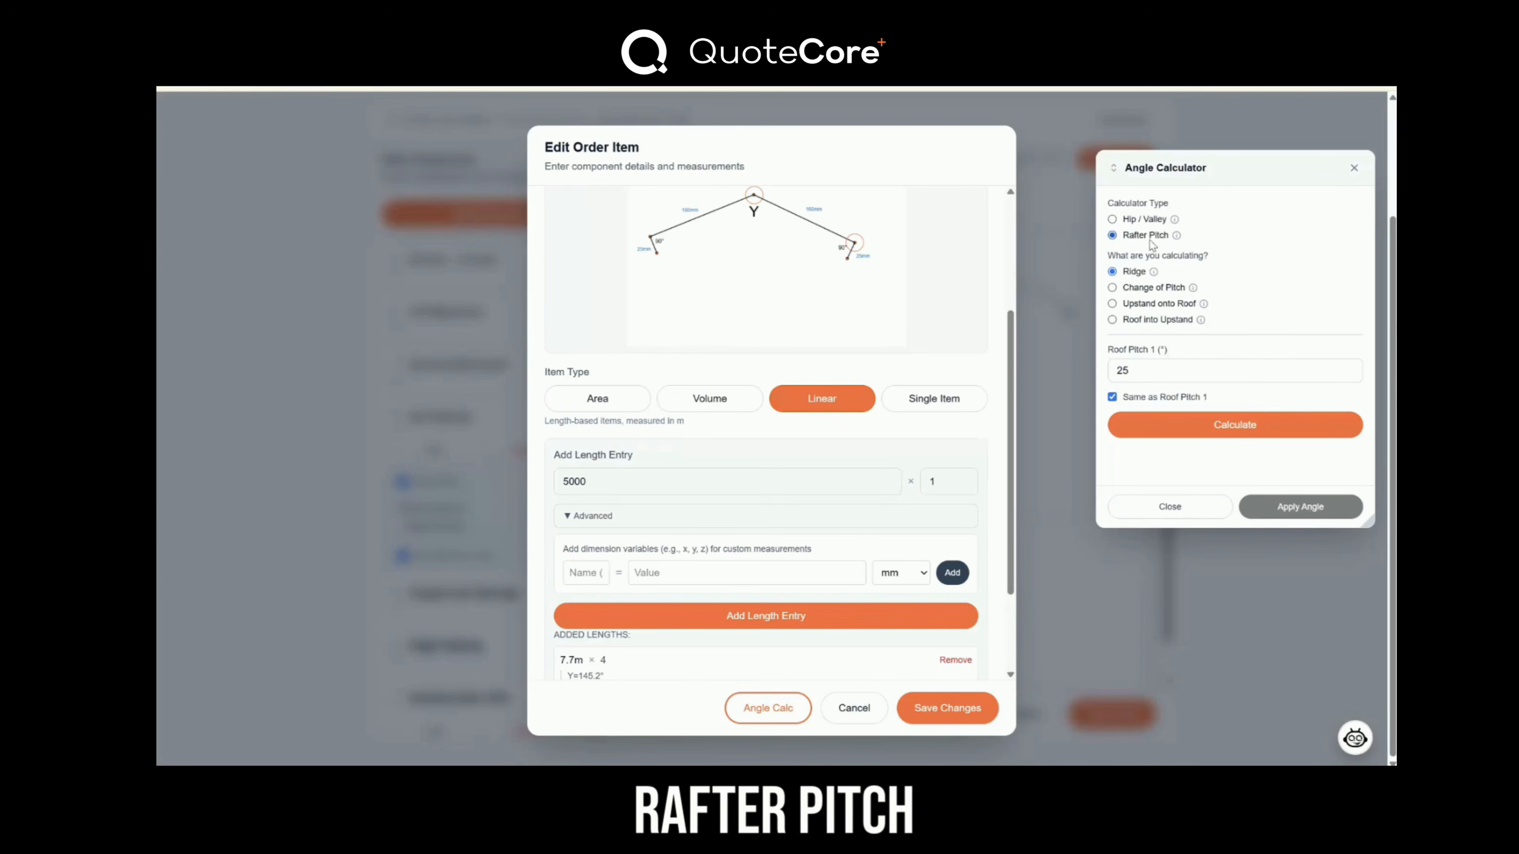
mouse_move(1177, 238)
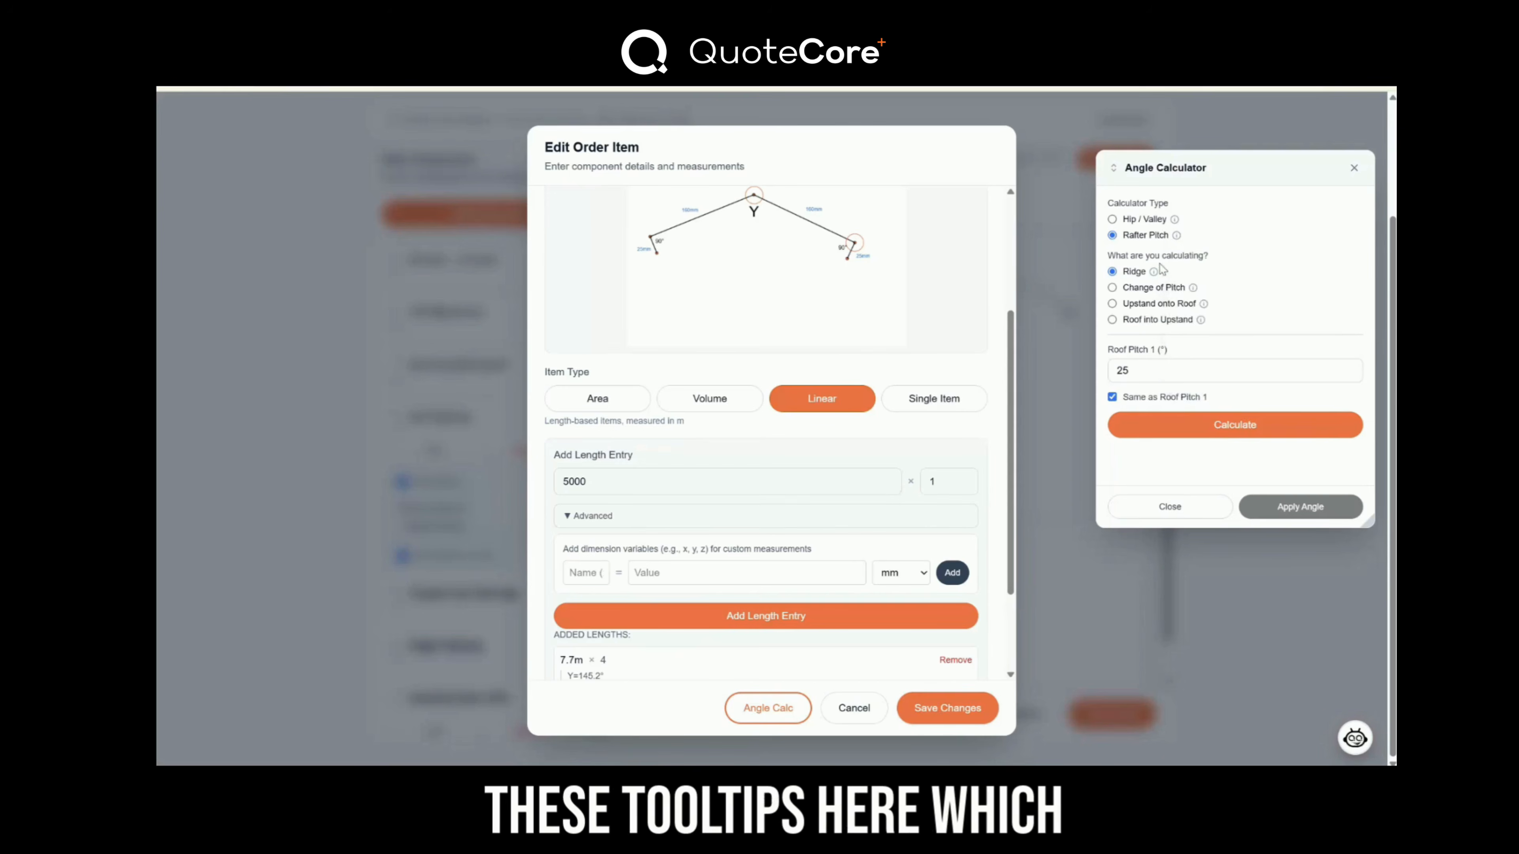
click(1130, 370)
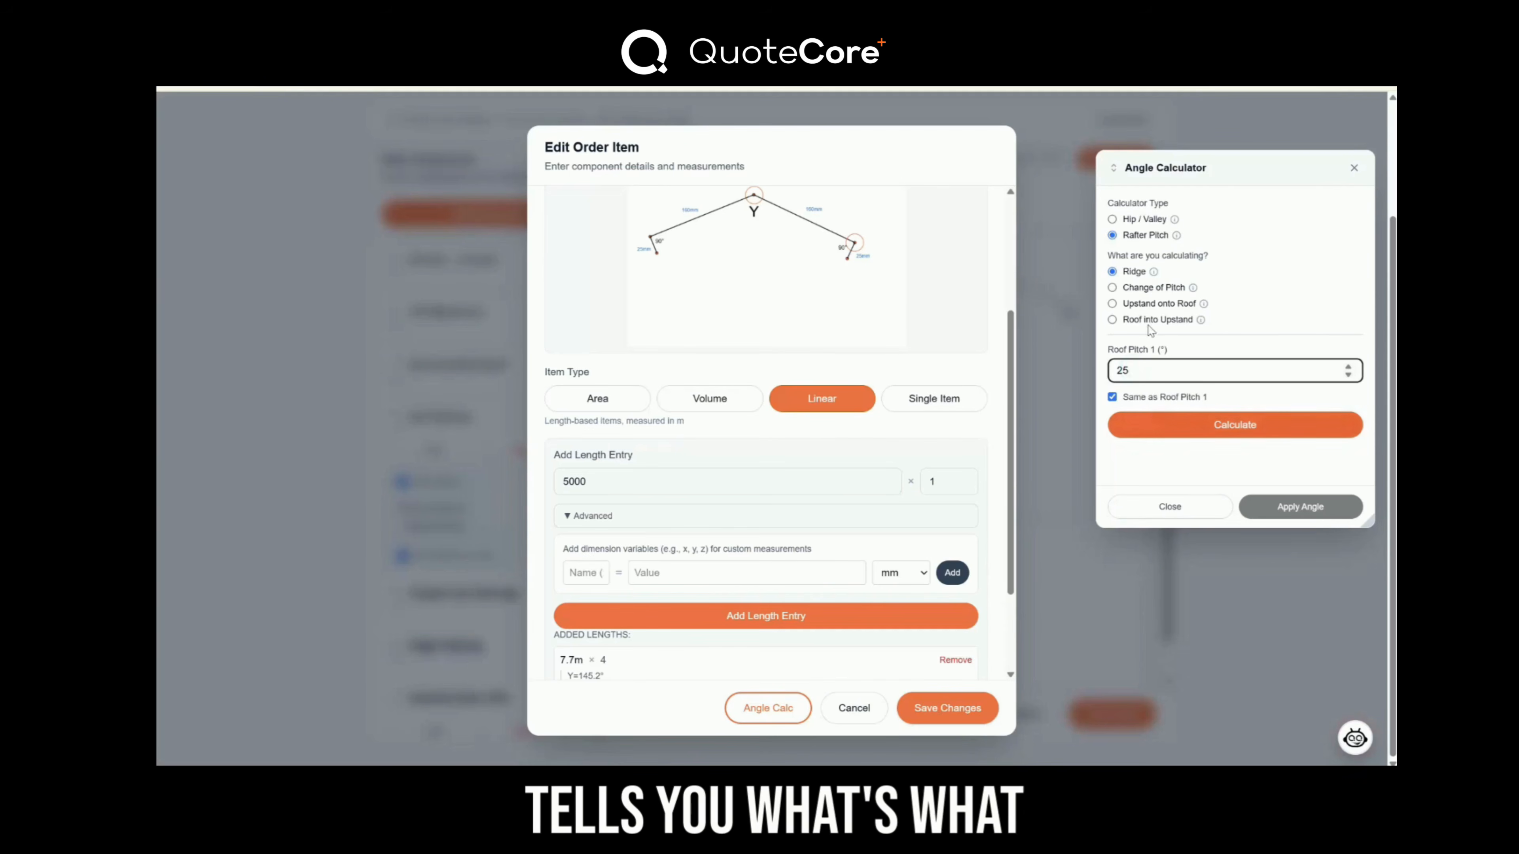
click(1220, 424)
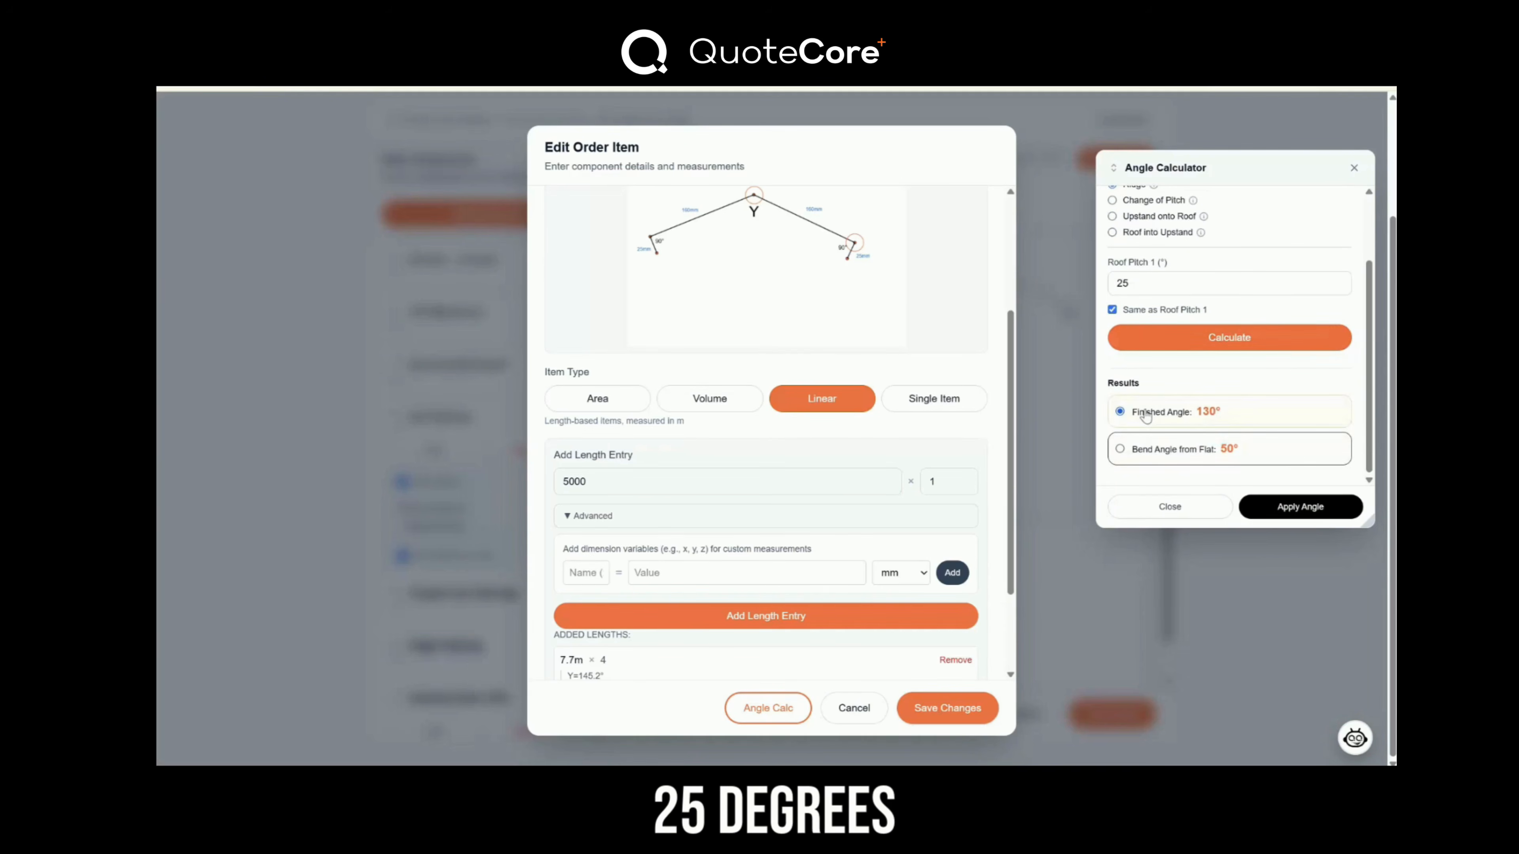
click(1282, 509)
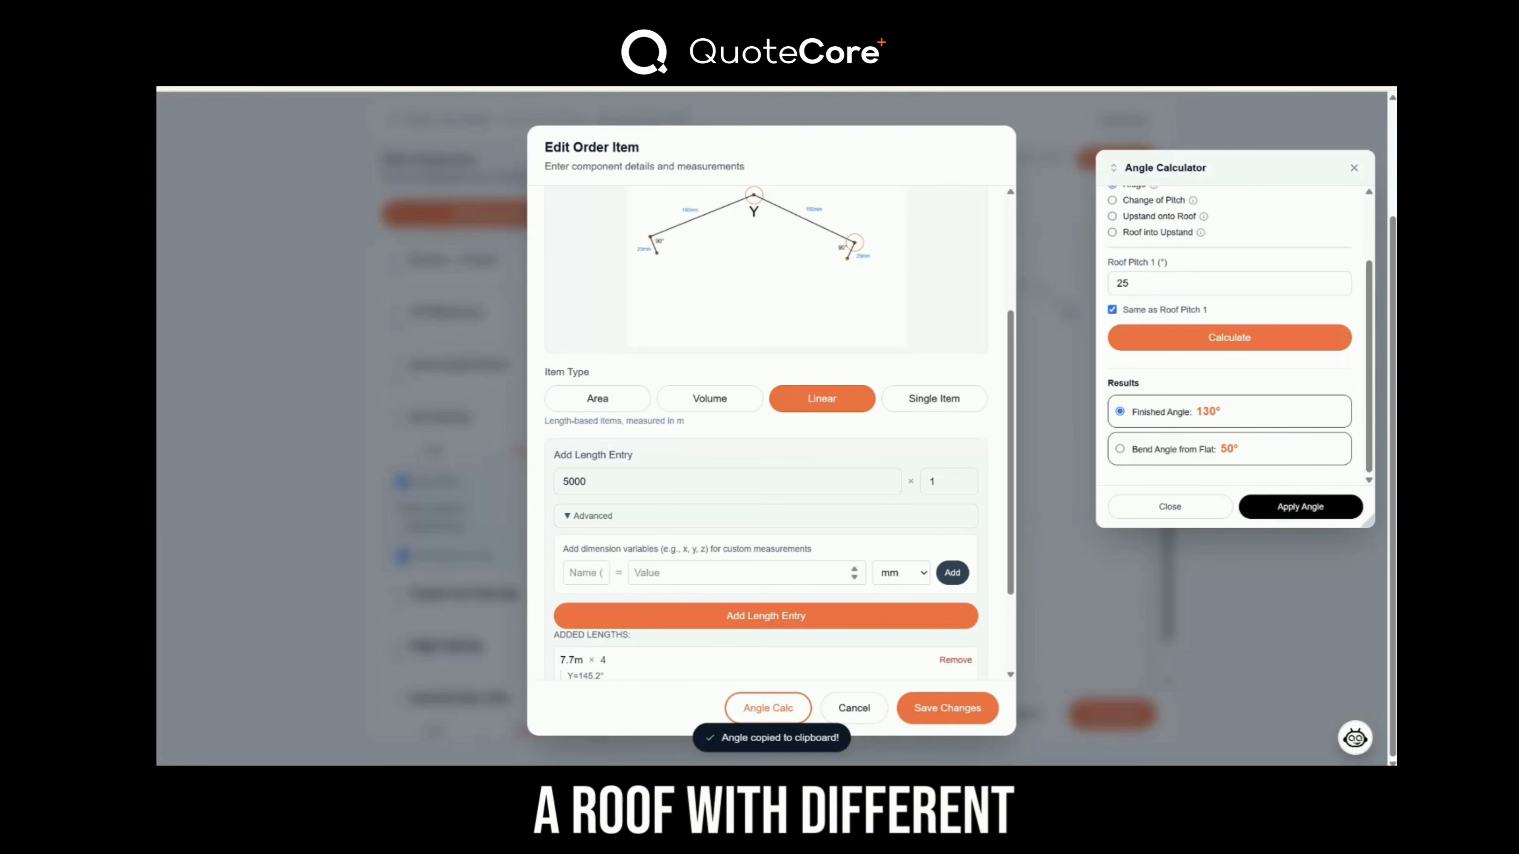
Give the 5000 length entry a dimension variable Y of 130 degrees and add the entry to the item.
click(583, 573)
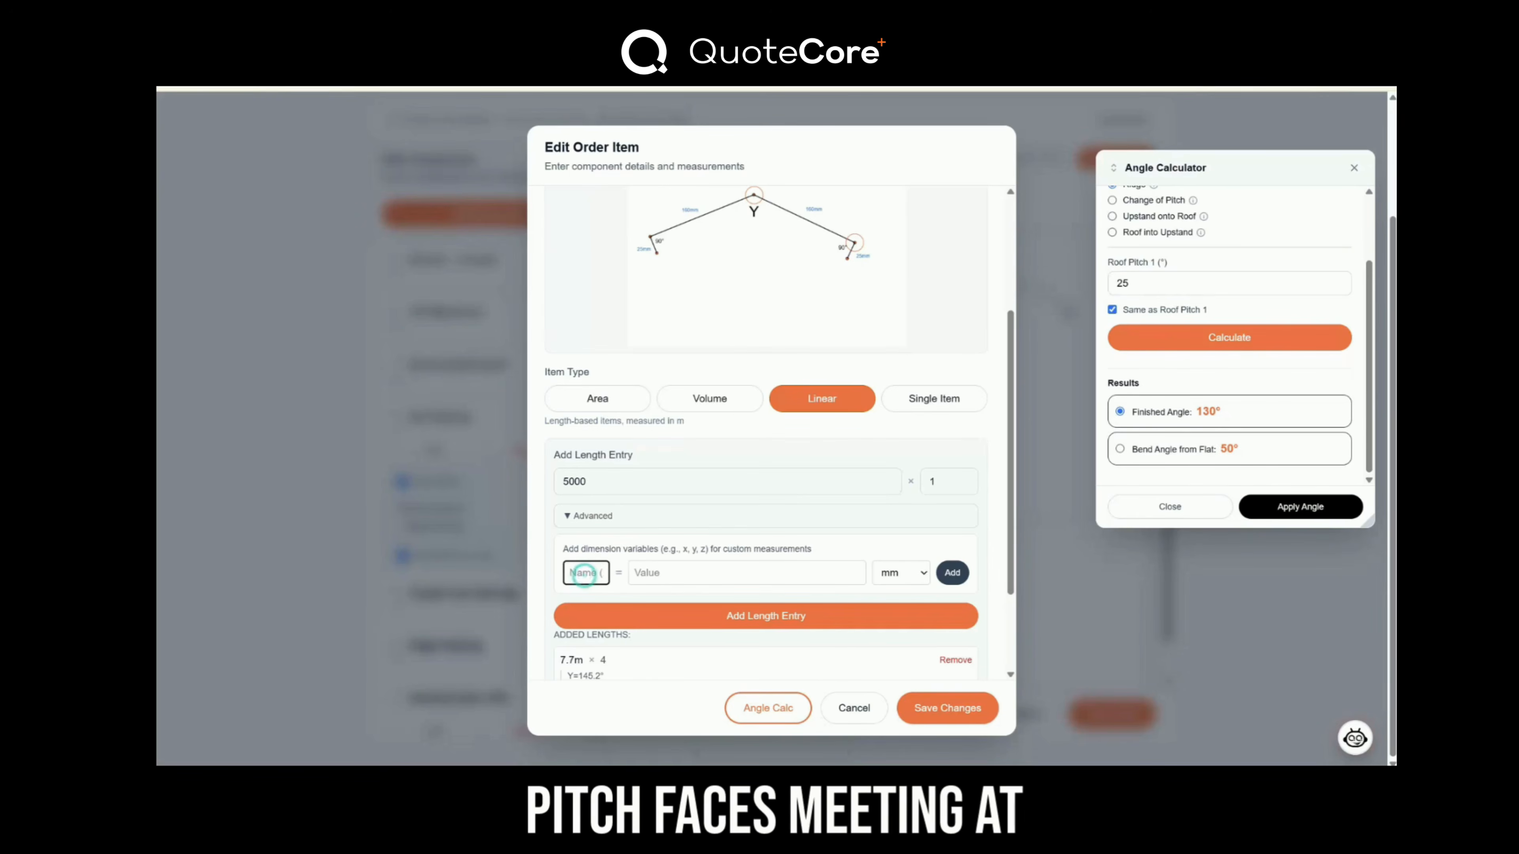
text(Y)
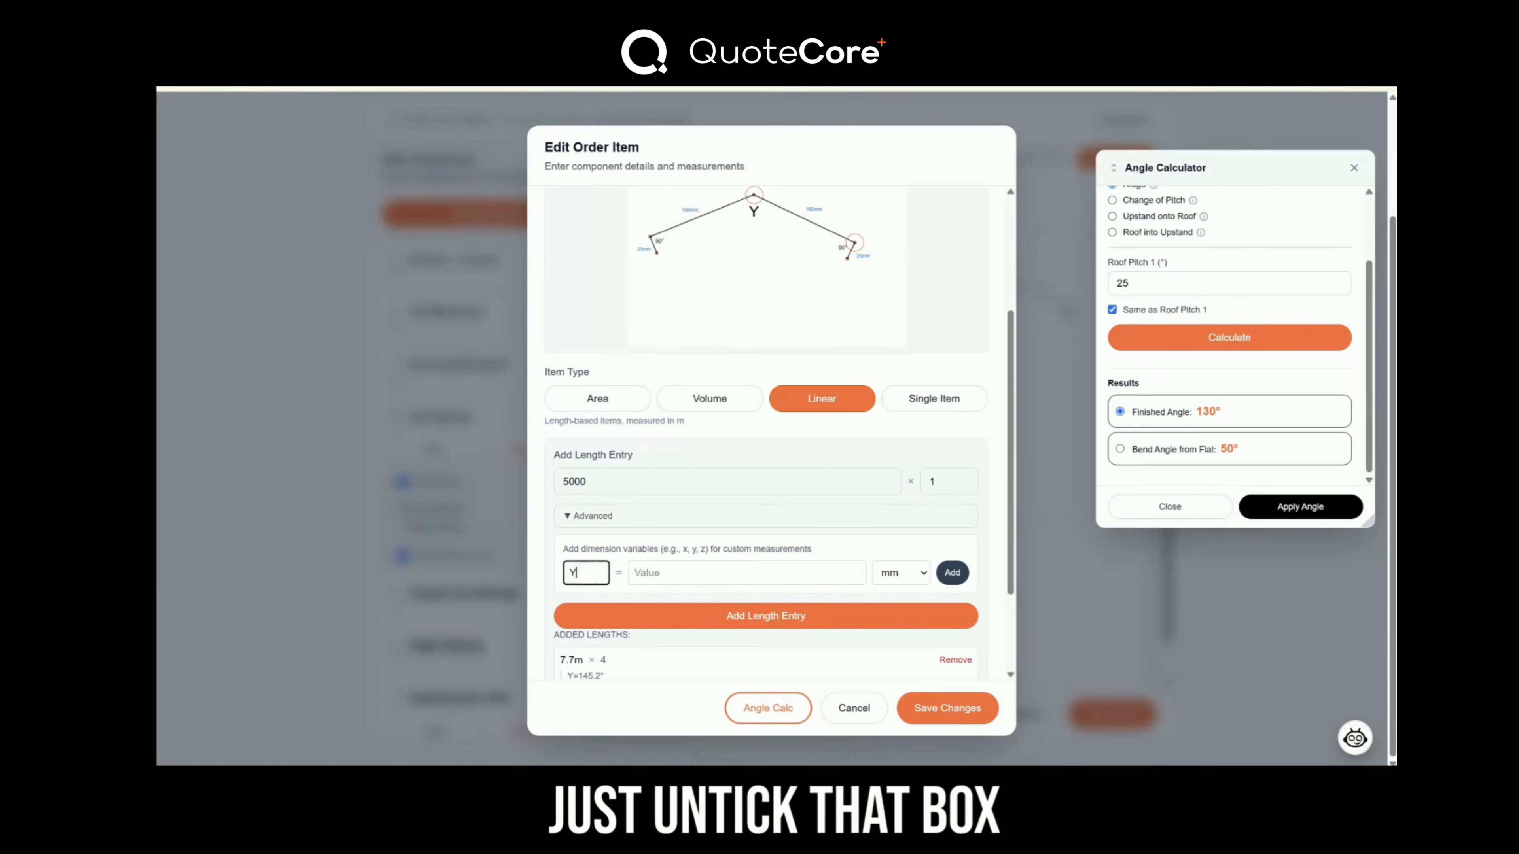
click(644, 578)
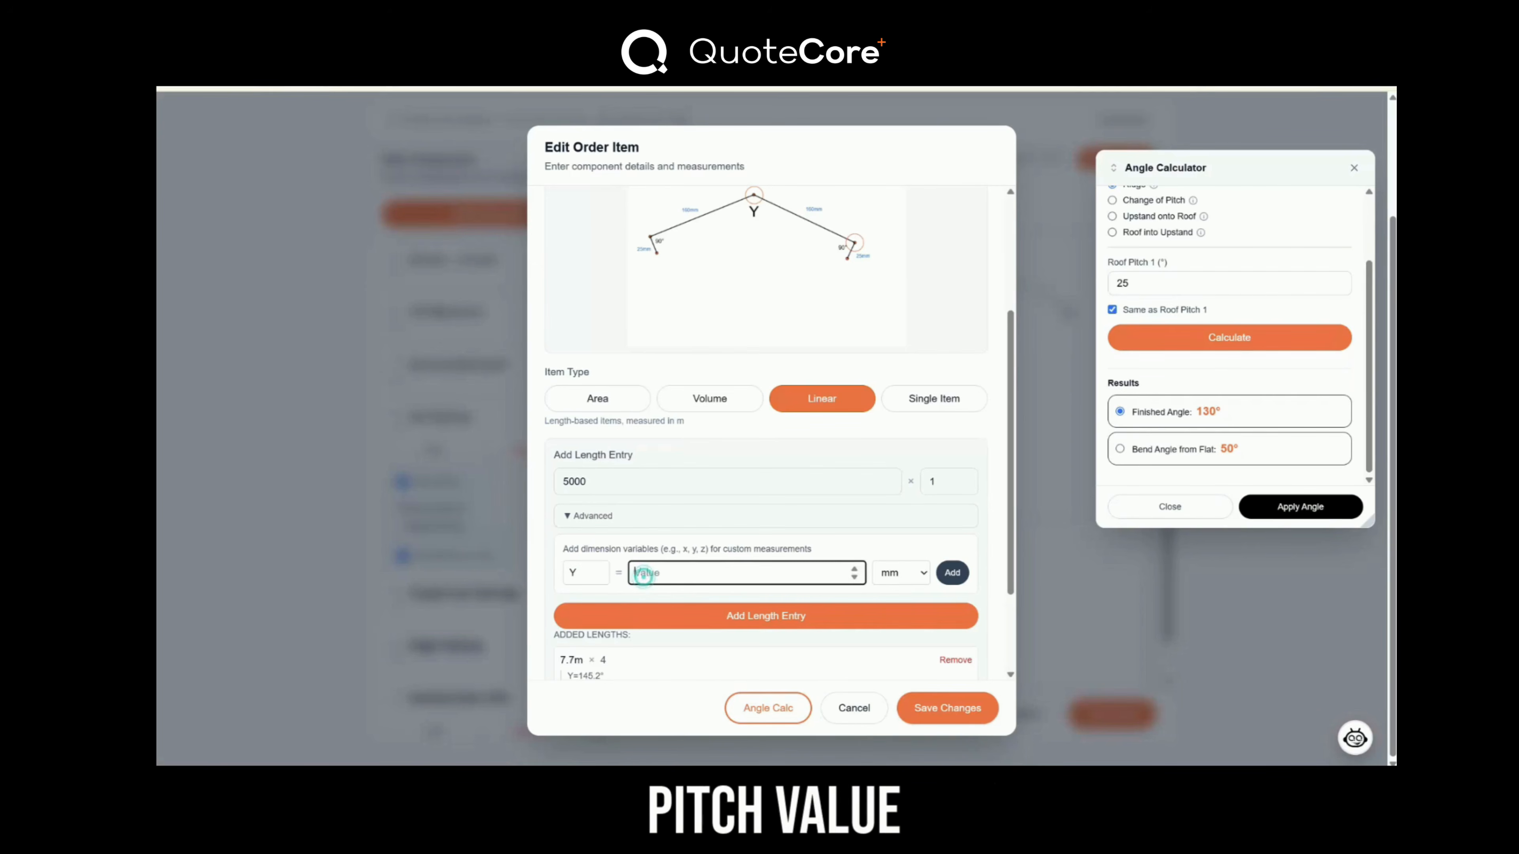
key(ctrl+v)
click(911, 582)
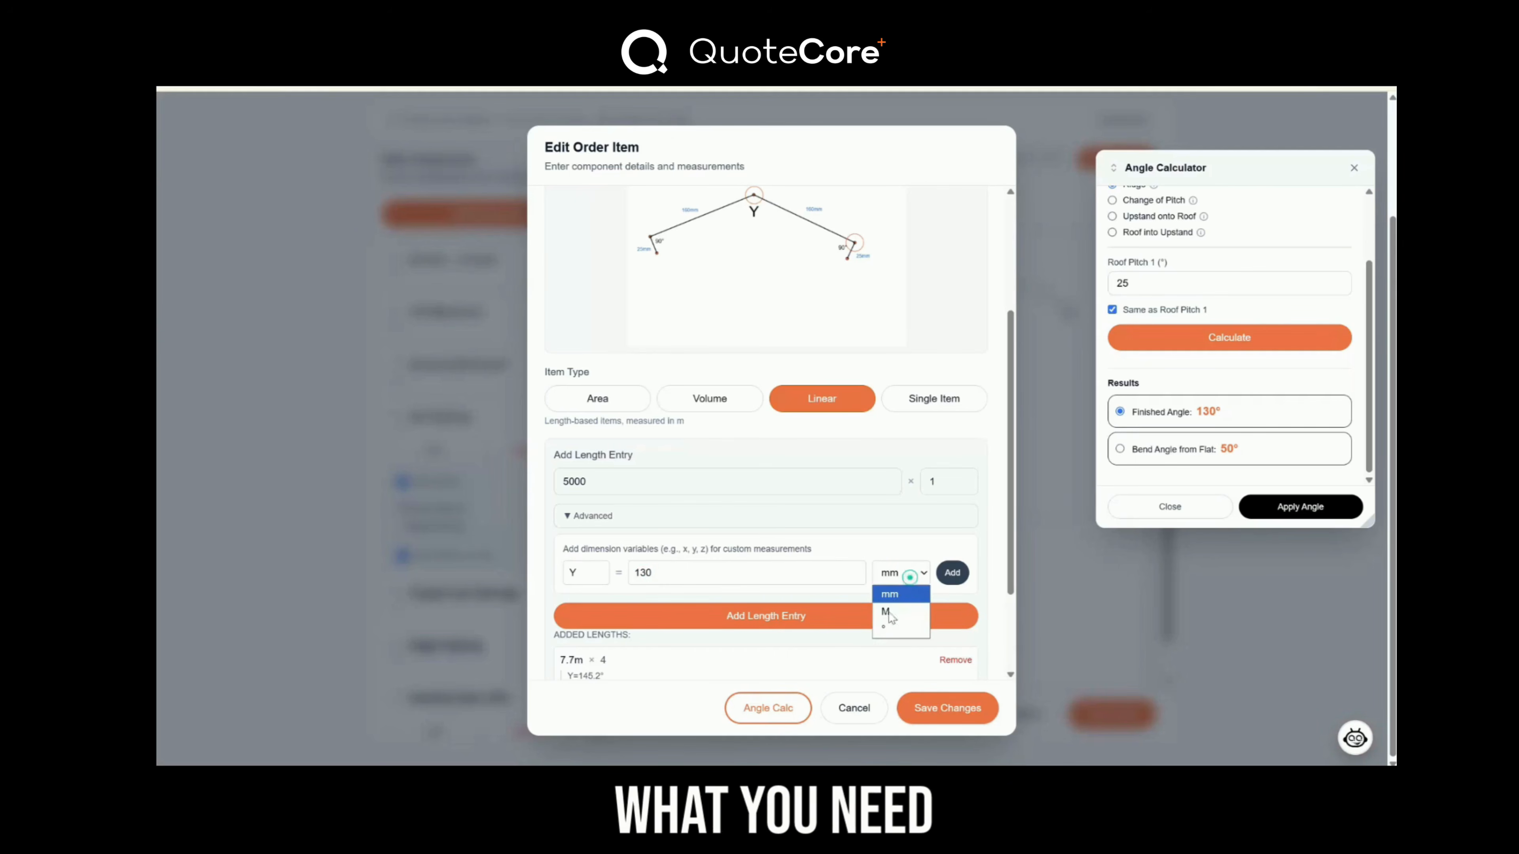
click(897, 628)
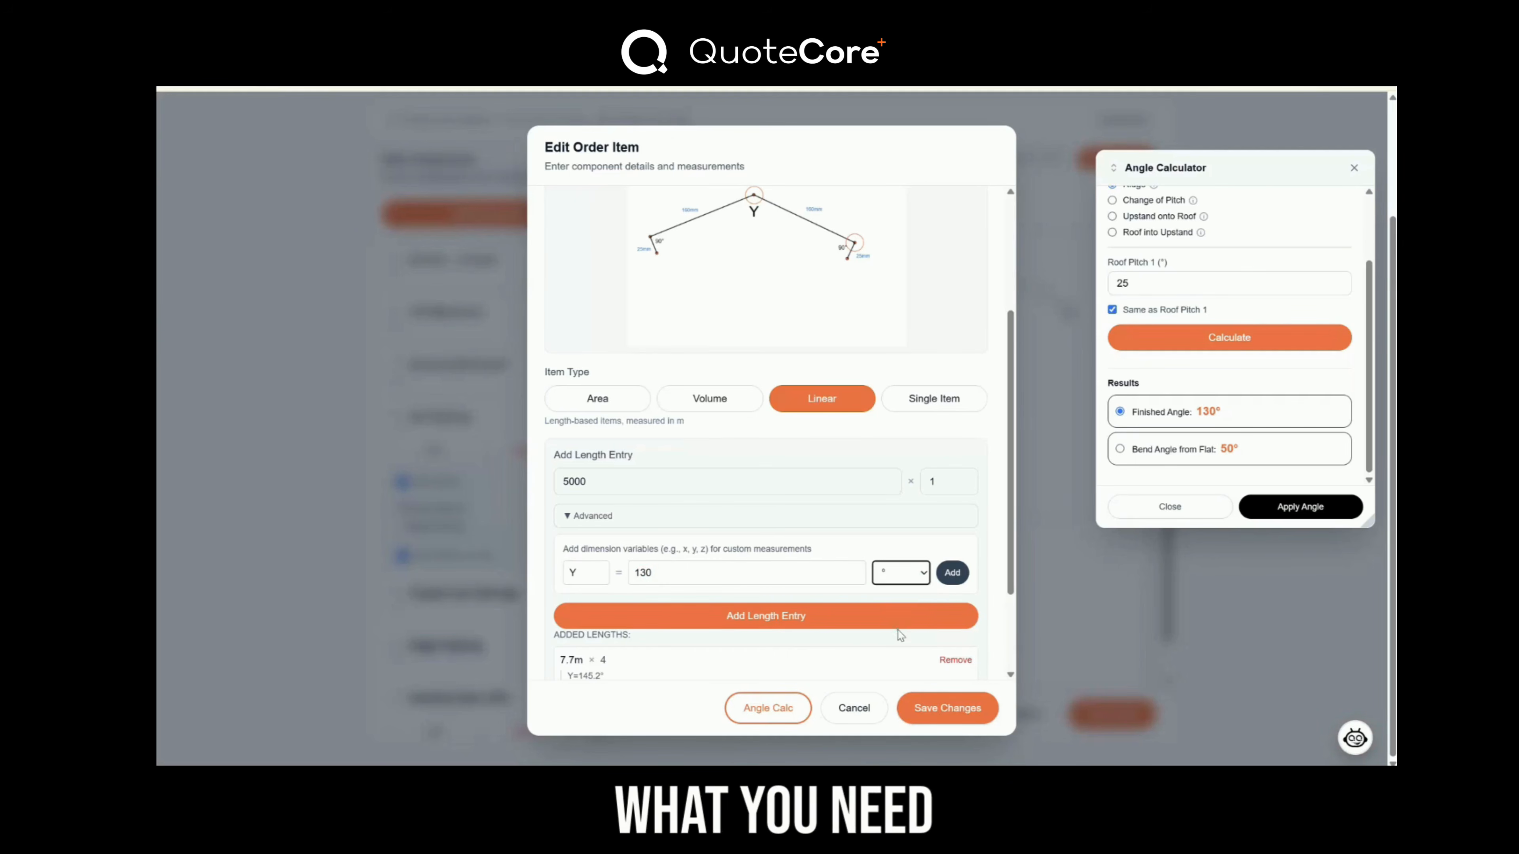
click(954, 575)
click(740, 655)
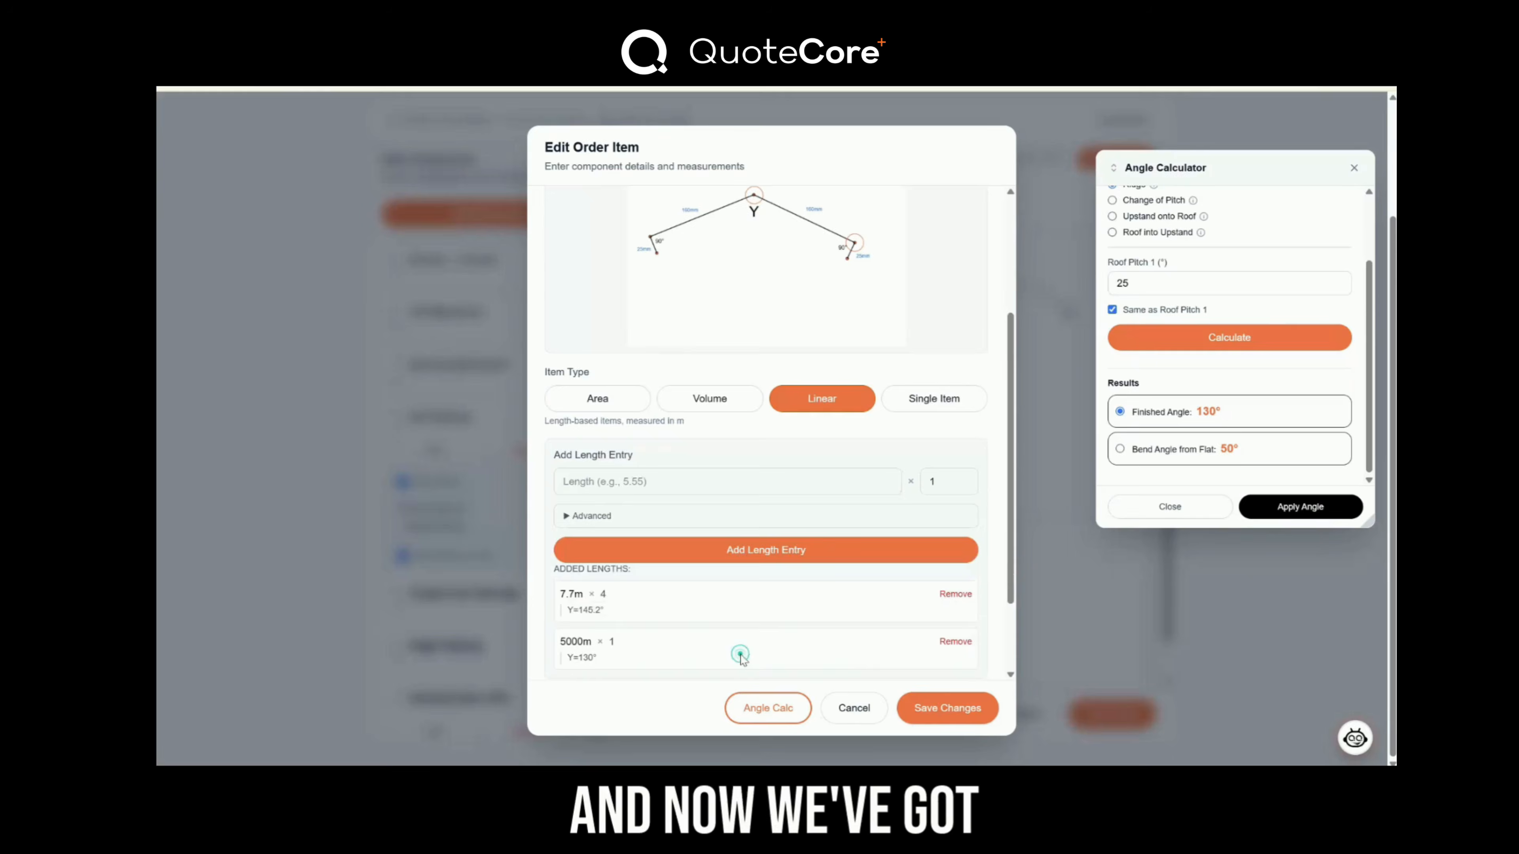
Save the Hip Flashing changes and review its lengths and angles on the order form.
scroll(621, 606, down, 1)
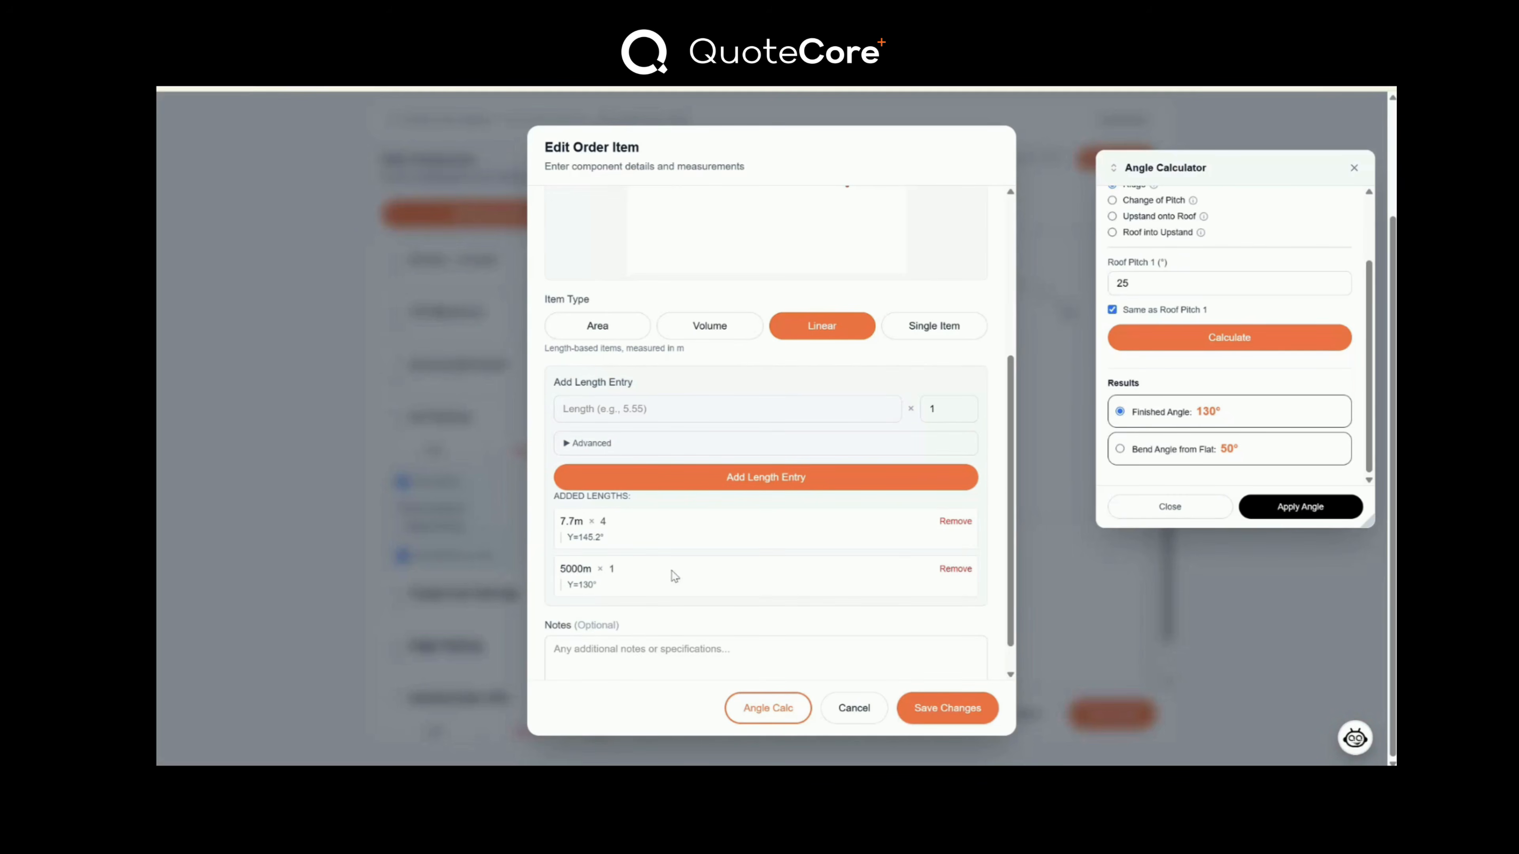
click(948, 708)
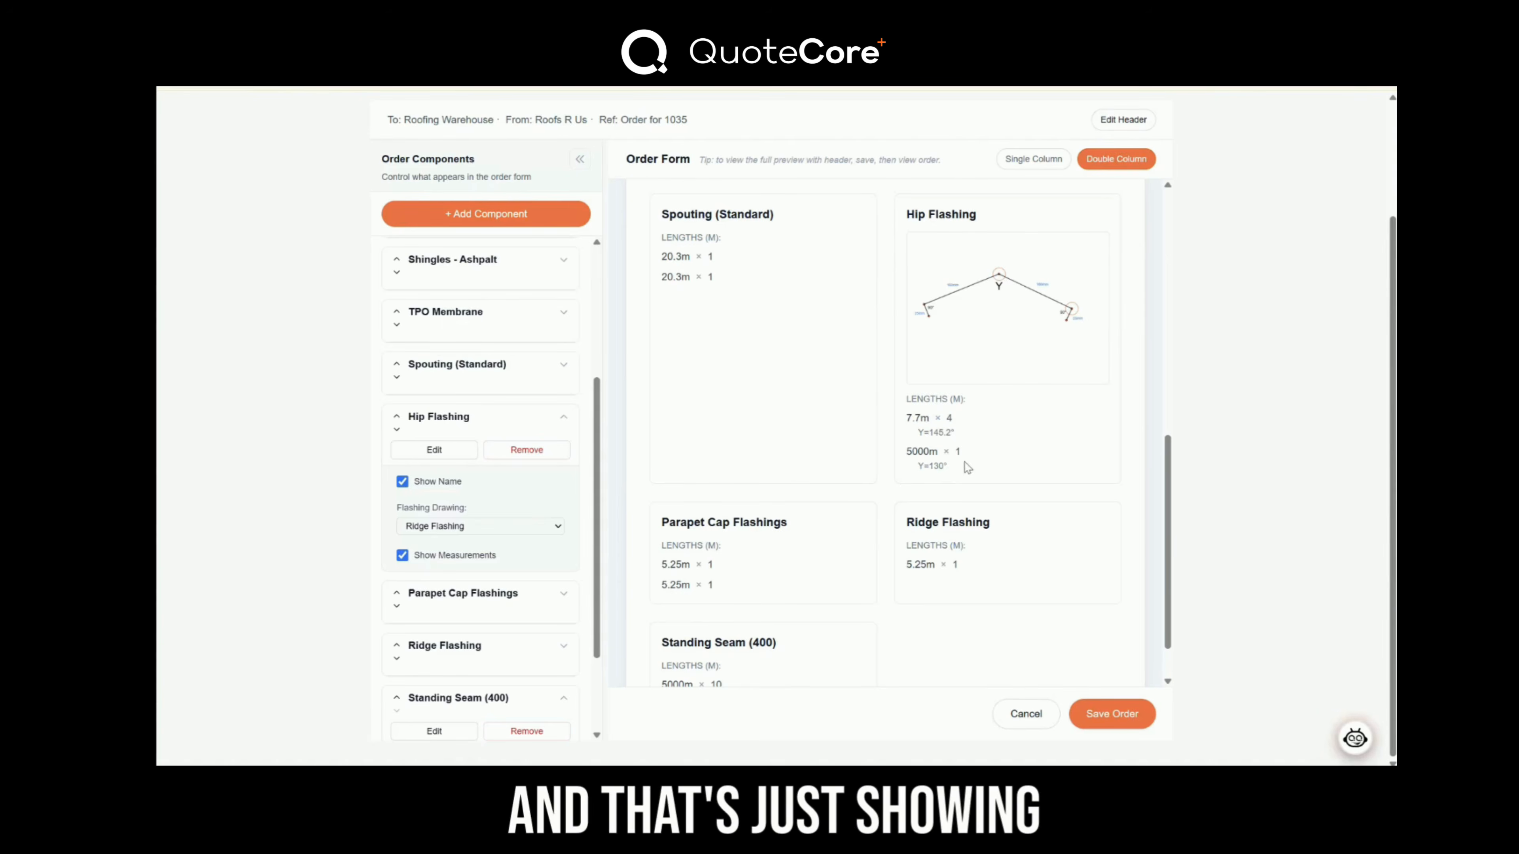
scroll(1027, 469, down, 1)
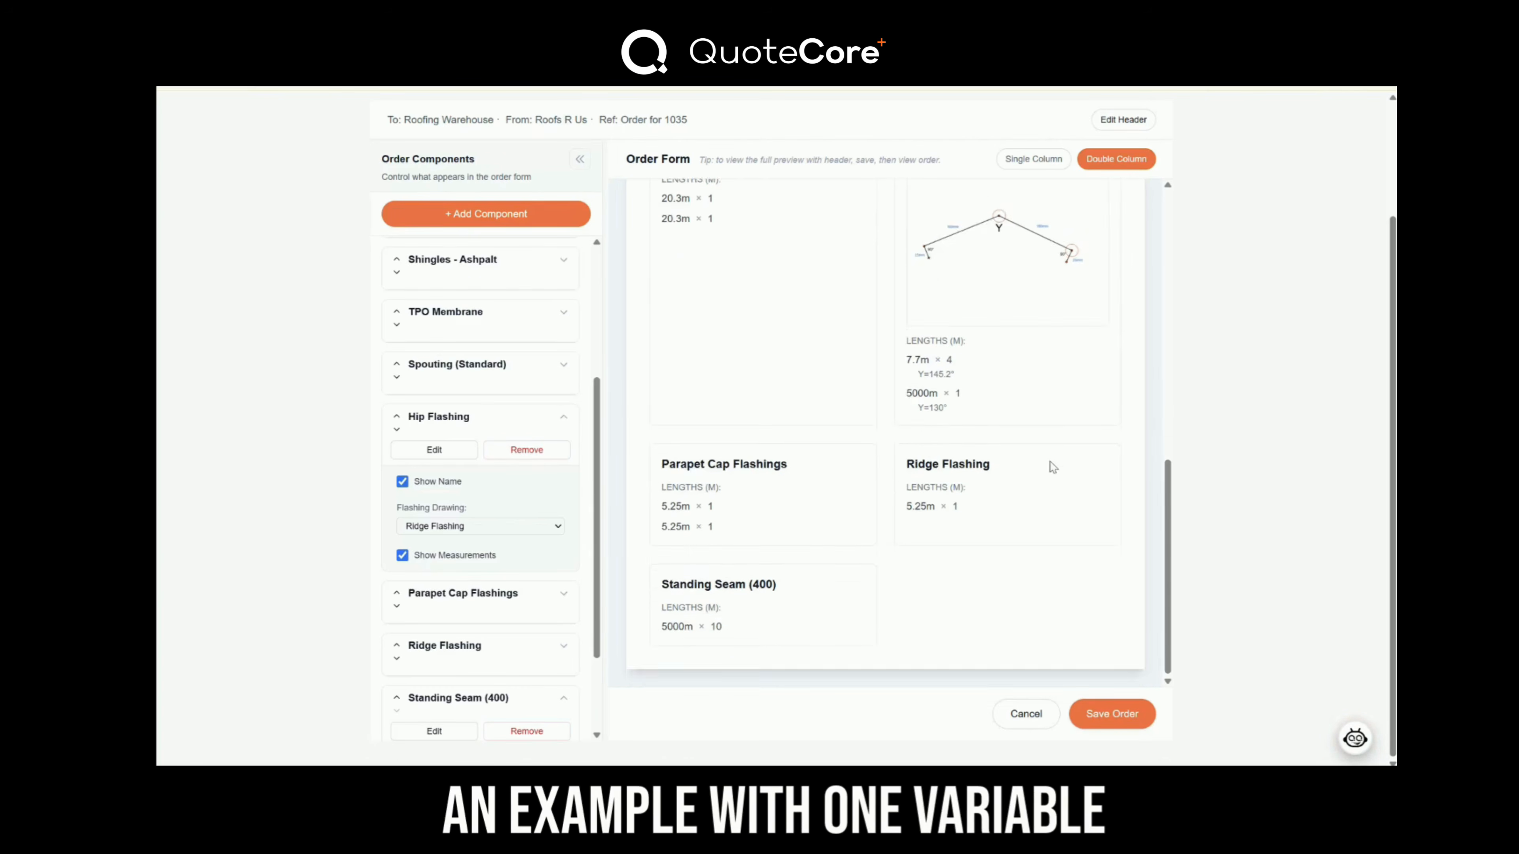
scroll(1050, 465, up, 2)
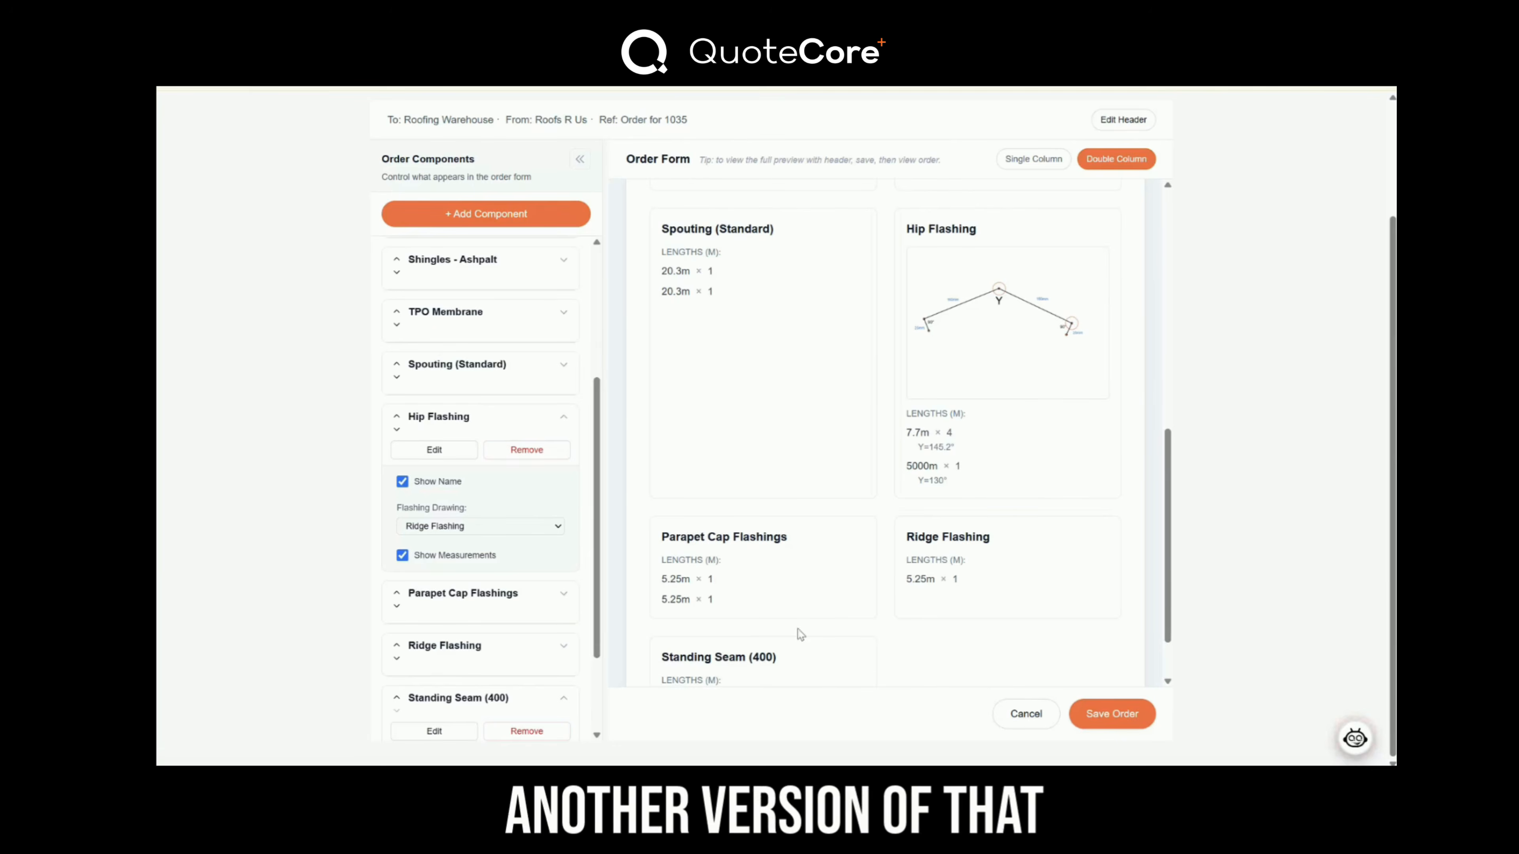
scroll(733, 592, down, 2)
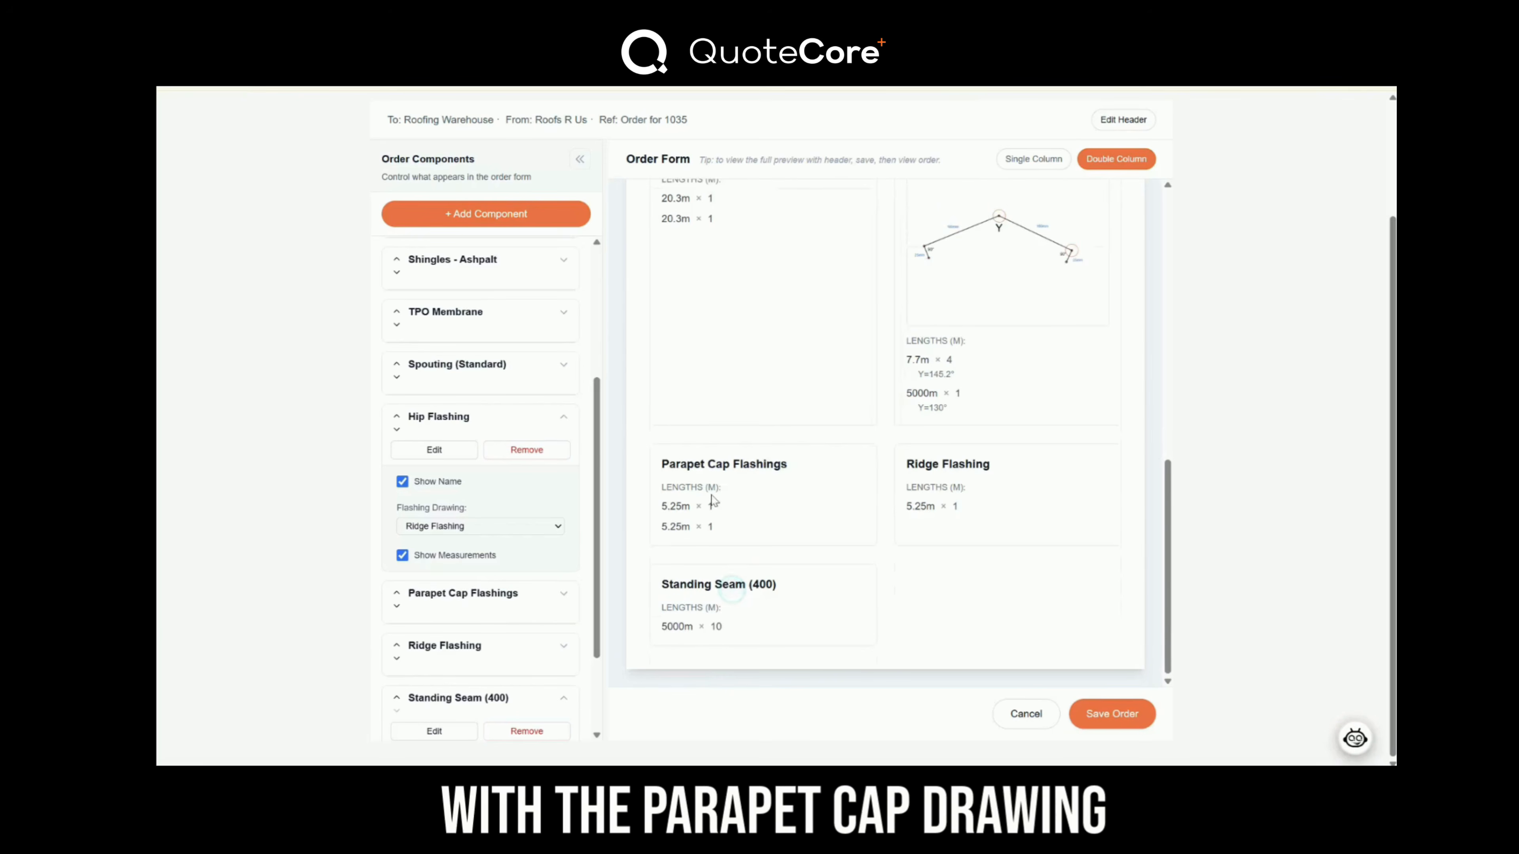
Assign the Parapet Cap Flashing drawing to the Parapet Cap Flashings component.
click(563, 417)
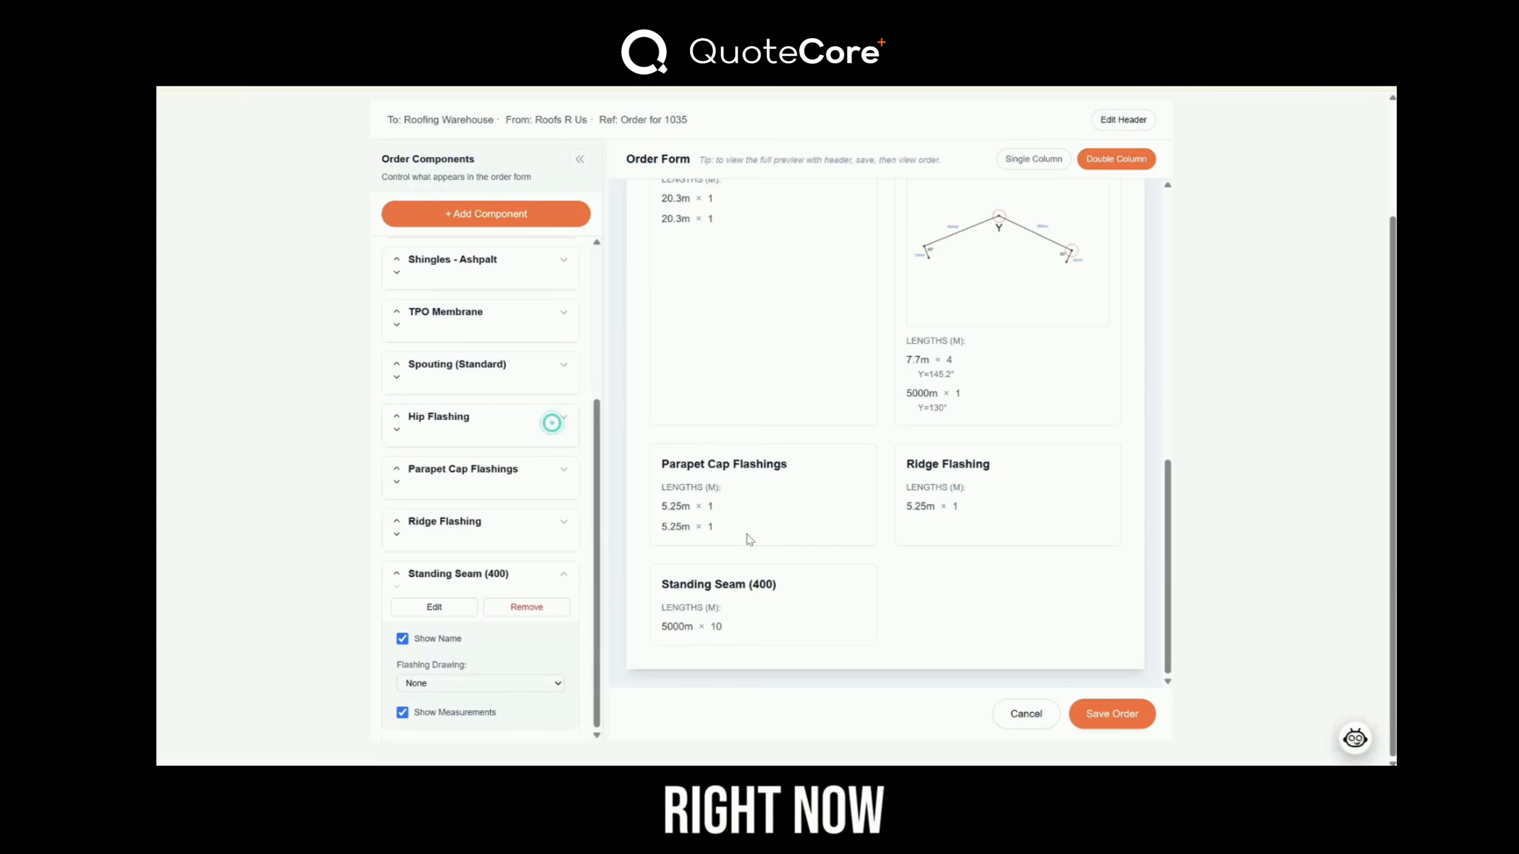
click(492, 573)
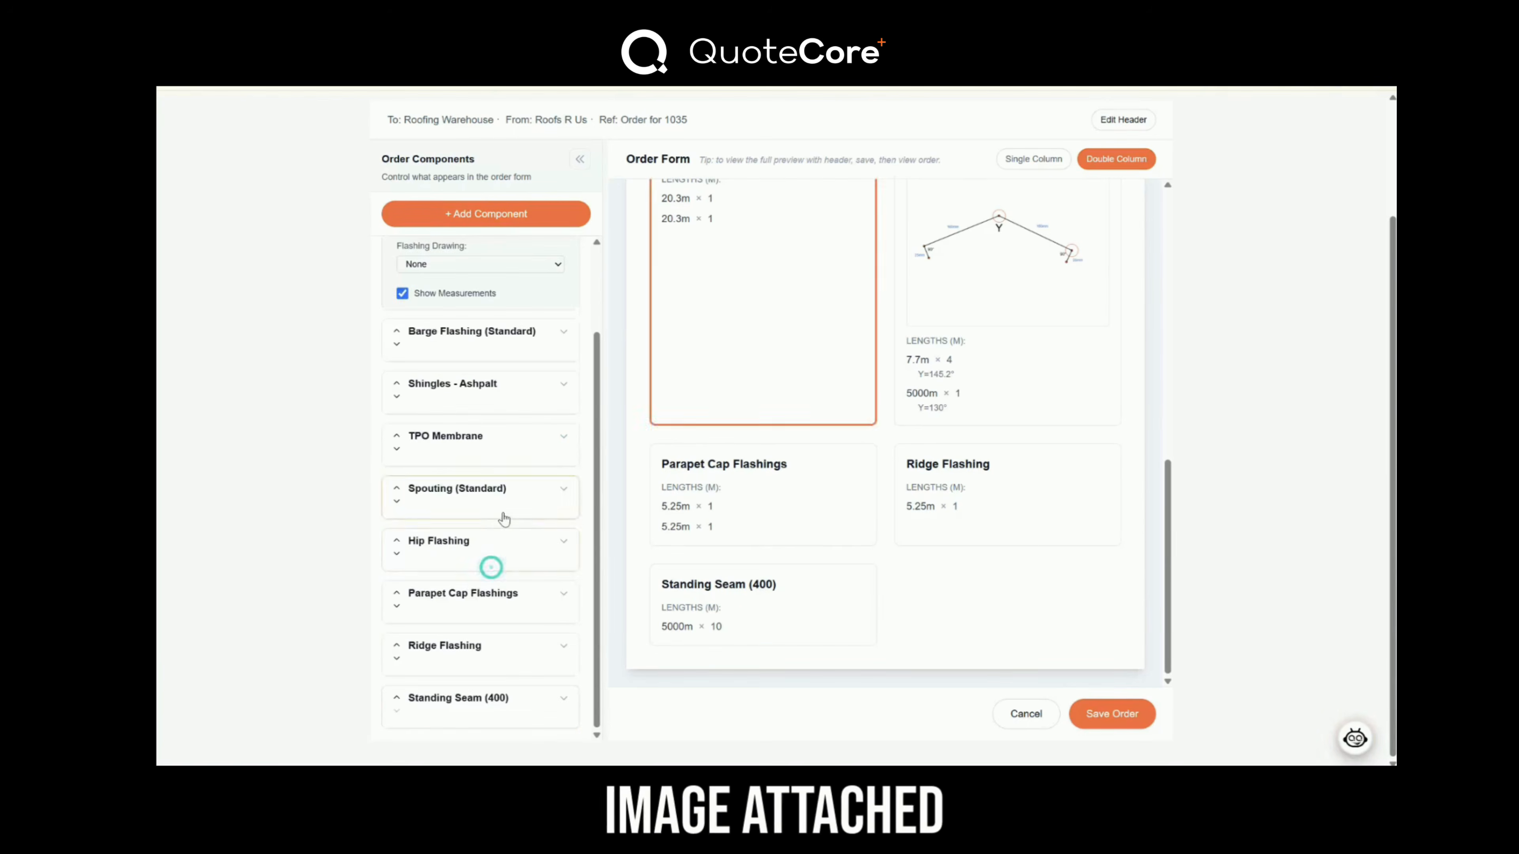
click(478, 596)
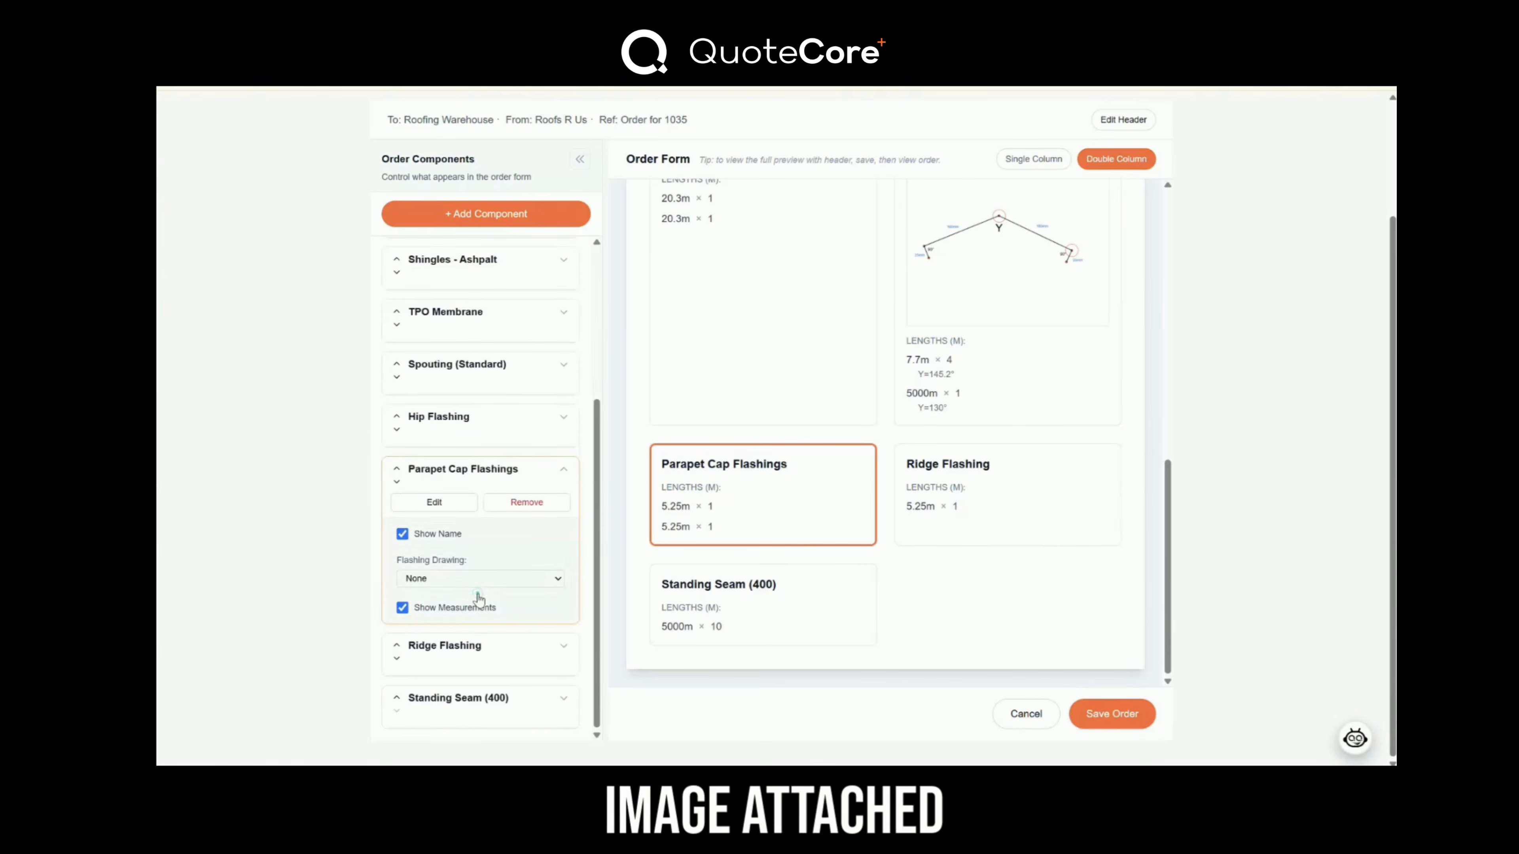
click(518, 583)
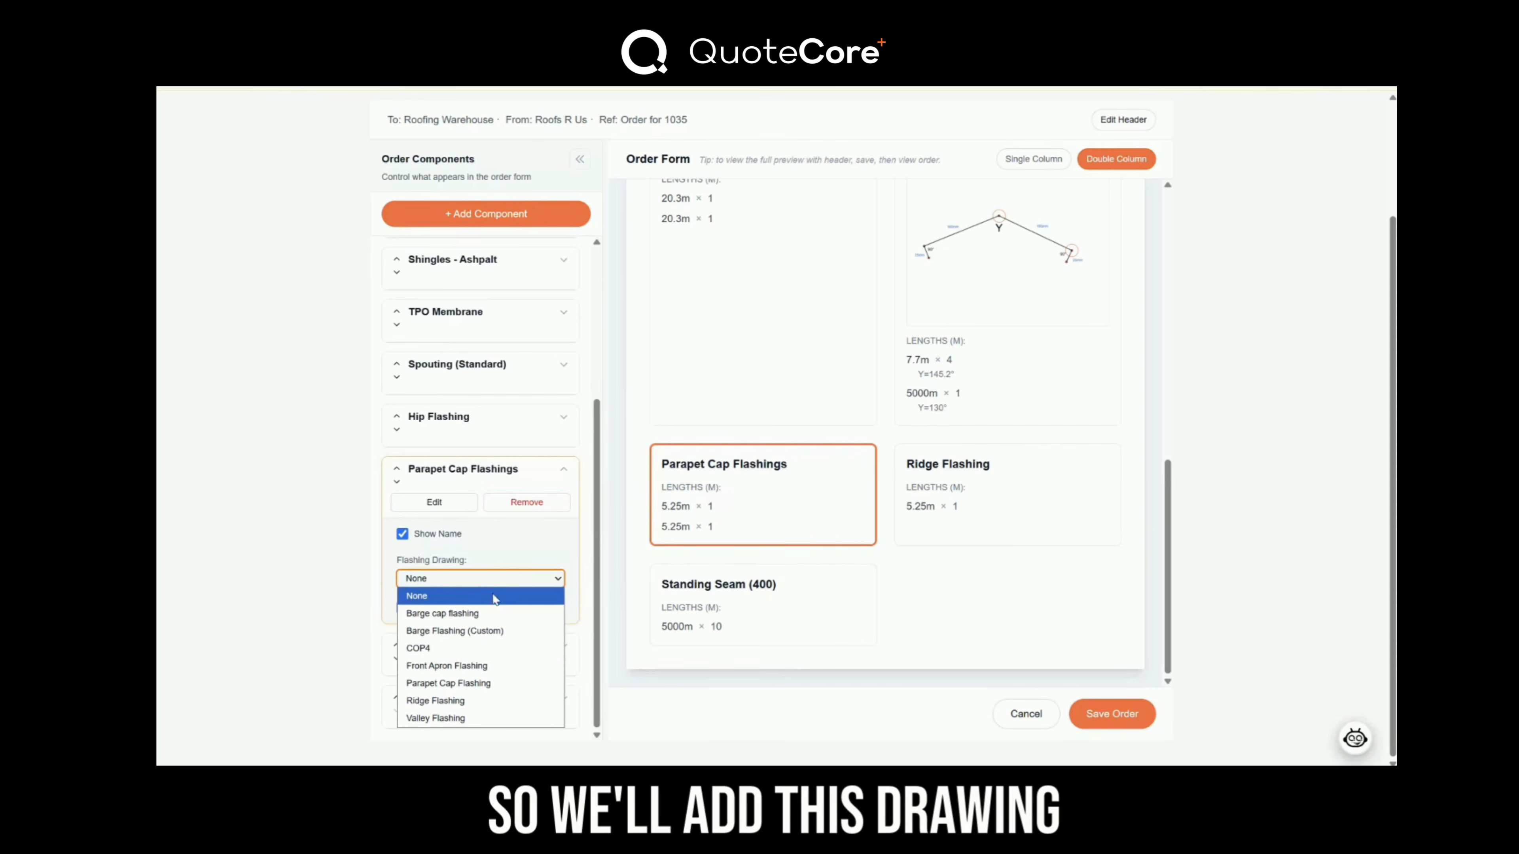
click(448, 683)
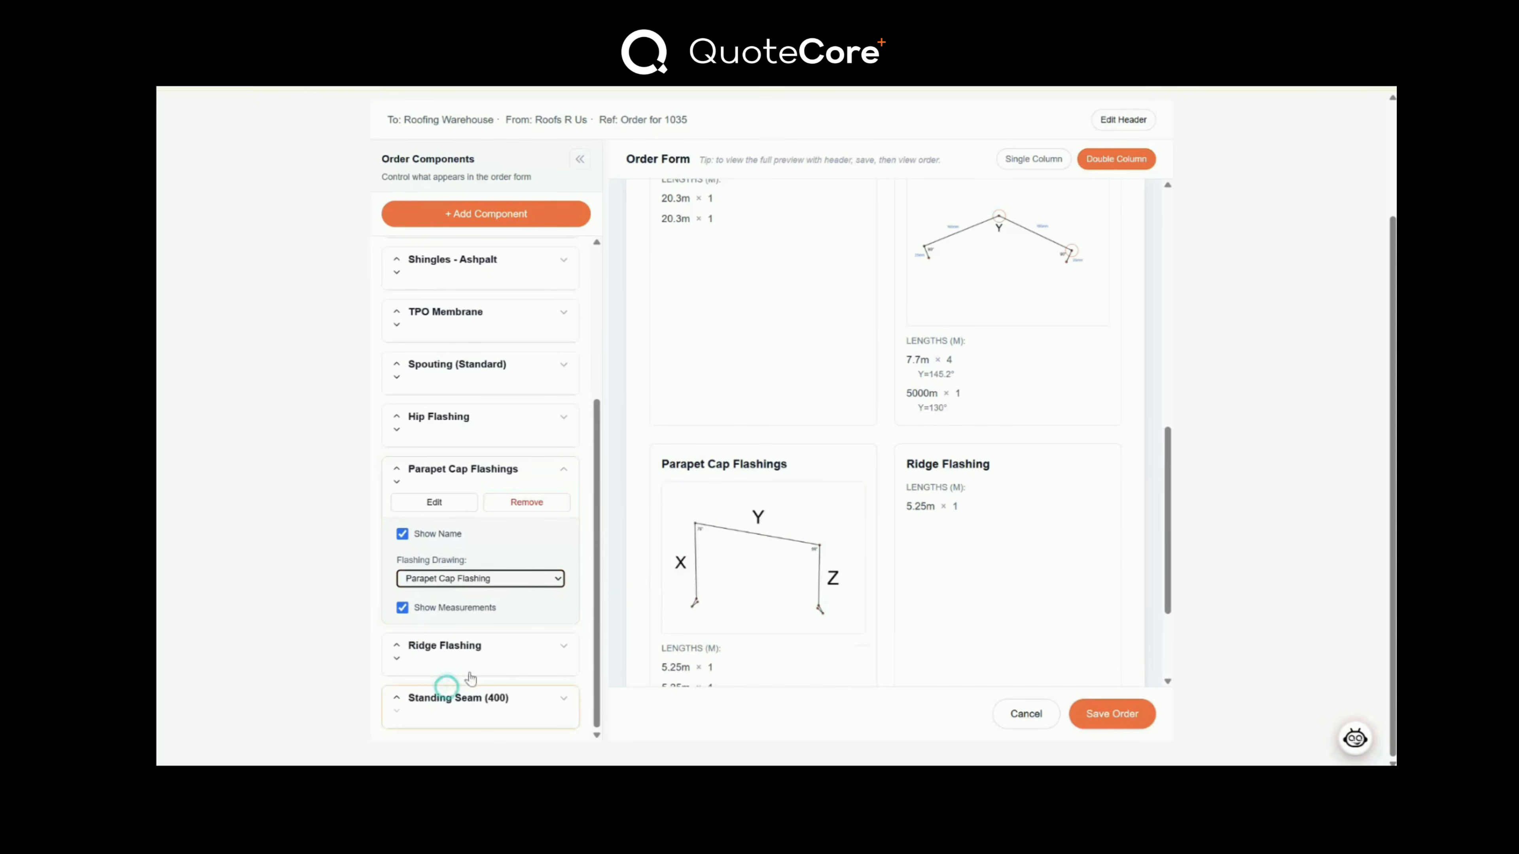
scroll(689, 429, down, 3)
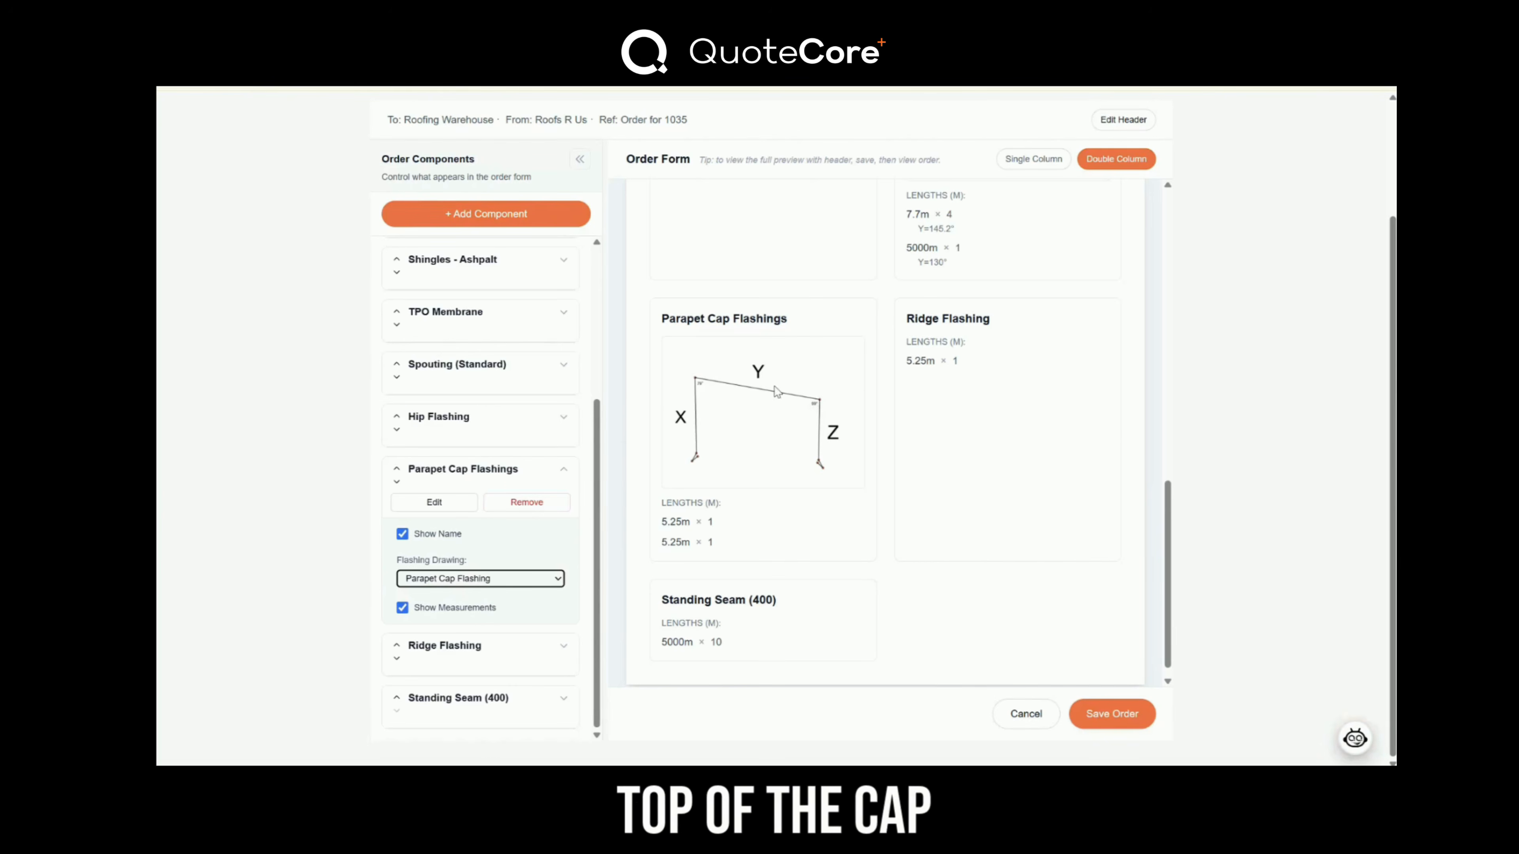
Open the Parapet Cap Flashings item for editing and remove both existing 5.25 m lengths.
click(434, 502)
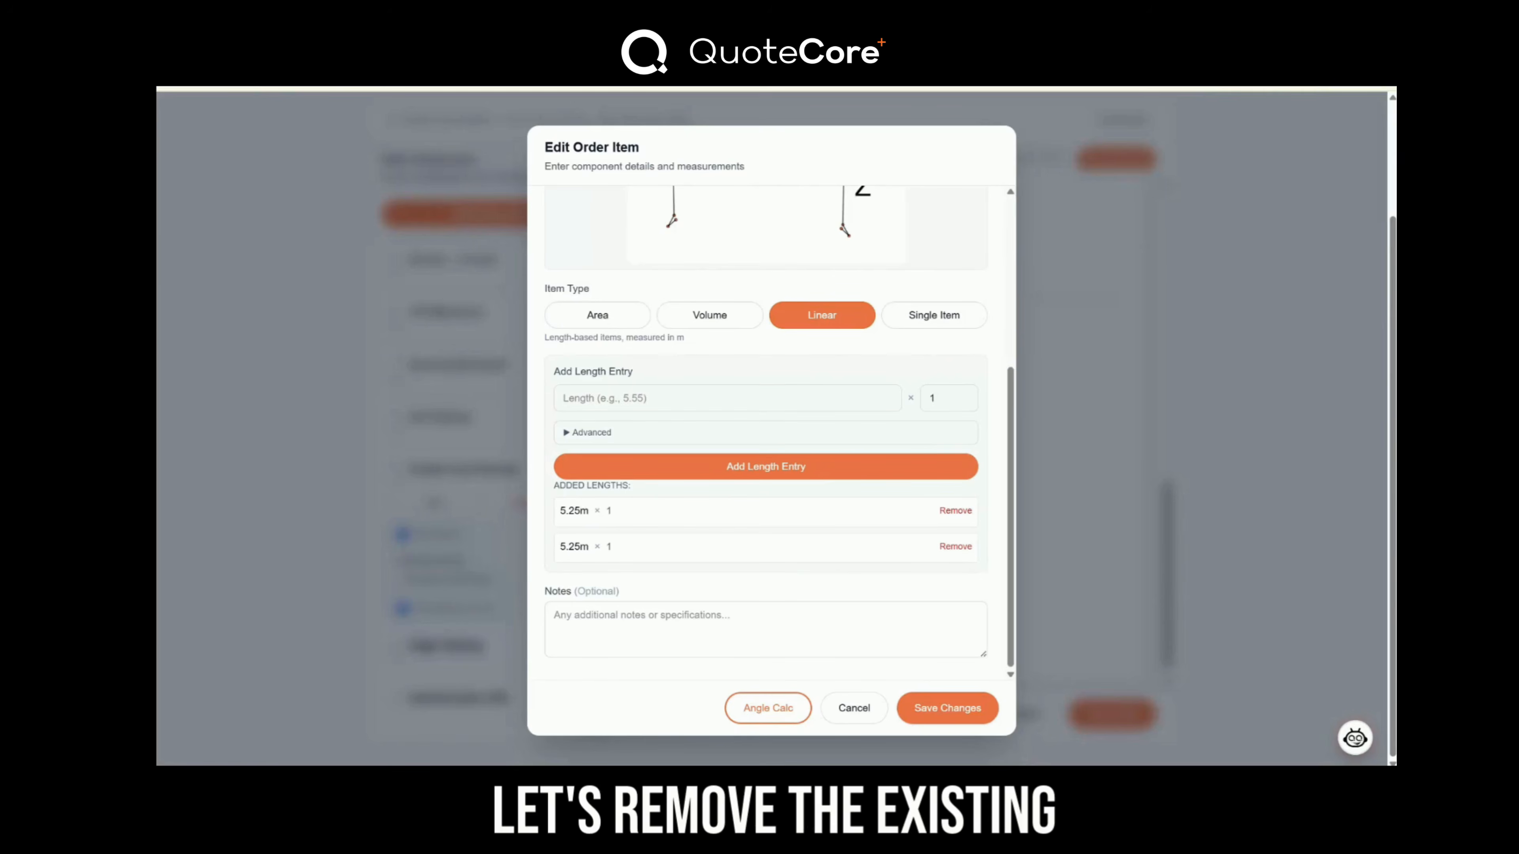
click(954, 547)
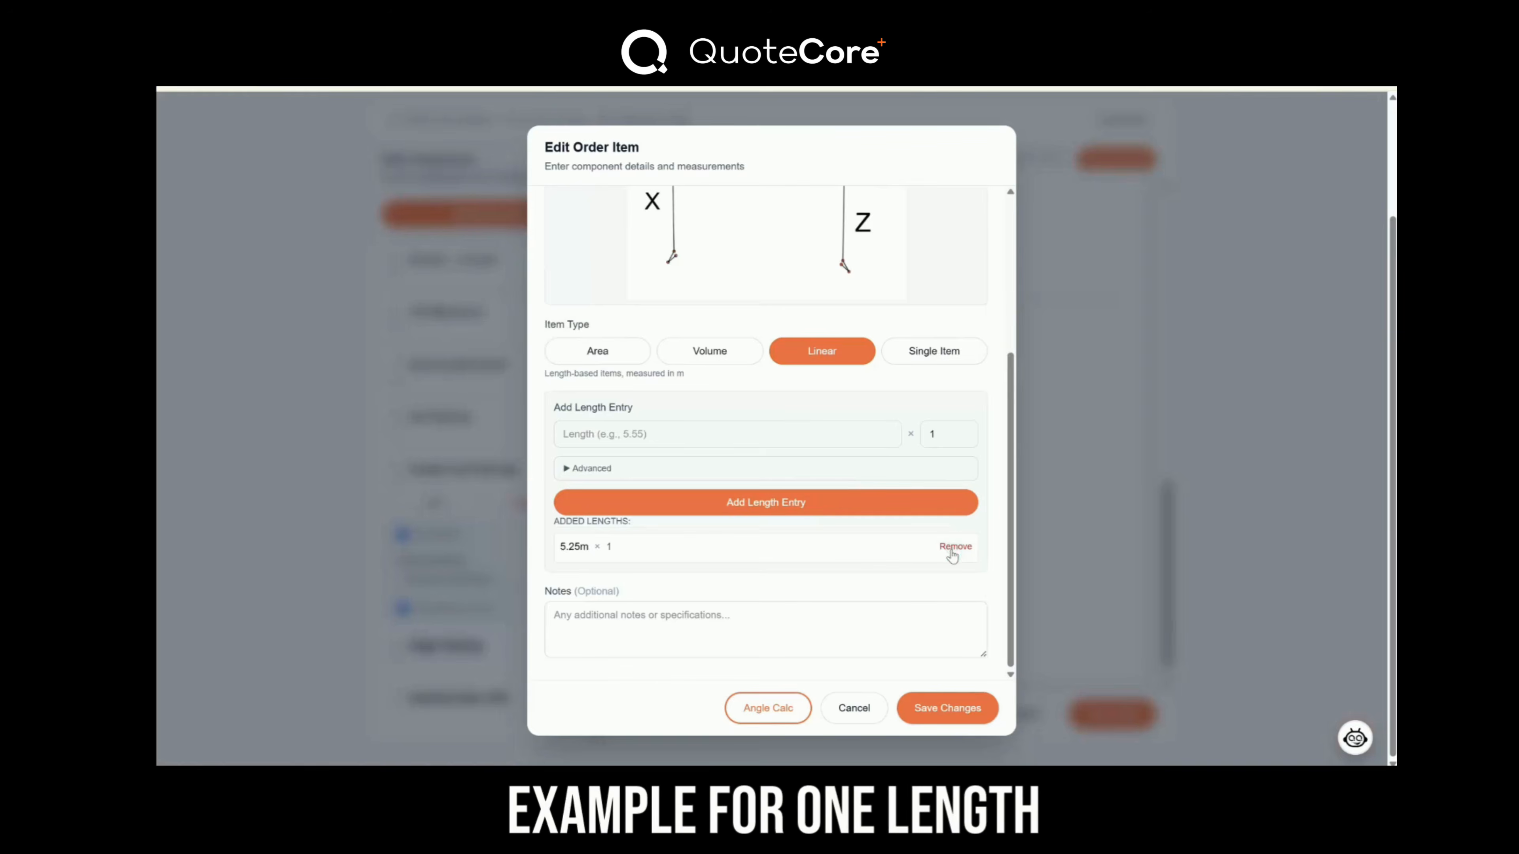
click(954, 546)
scroll(728, 544, up, 1)
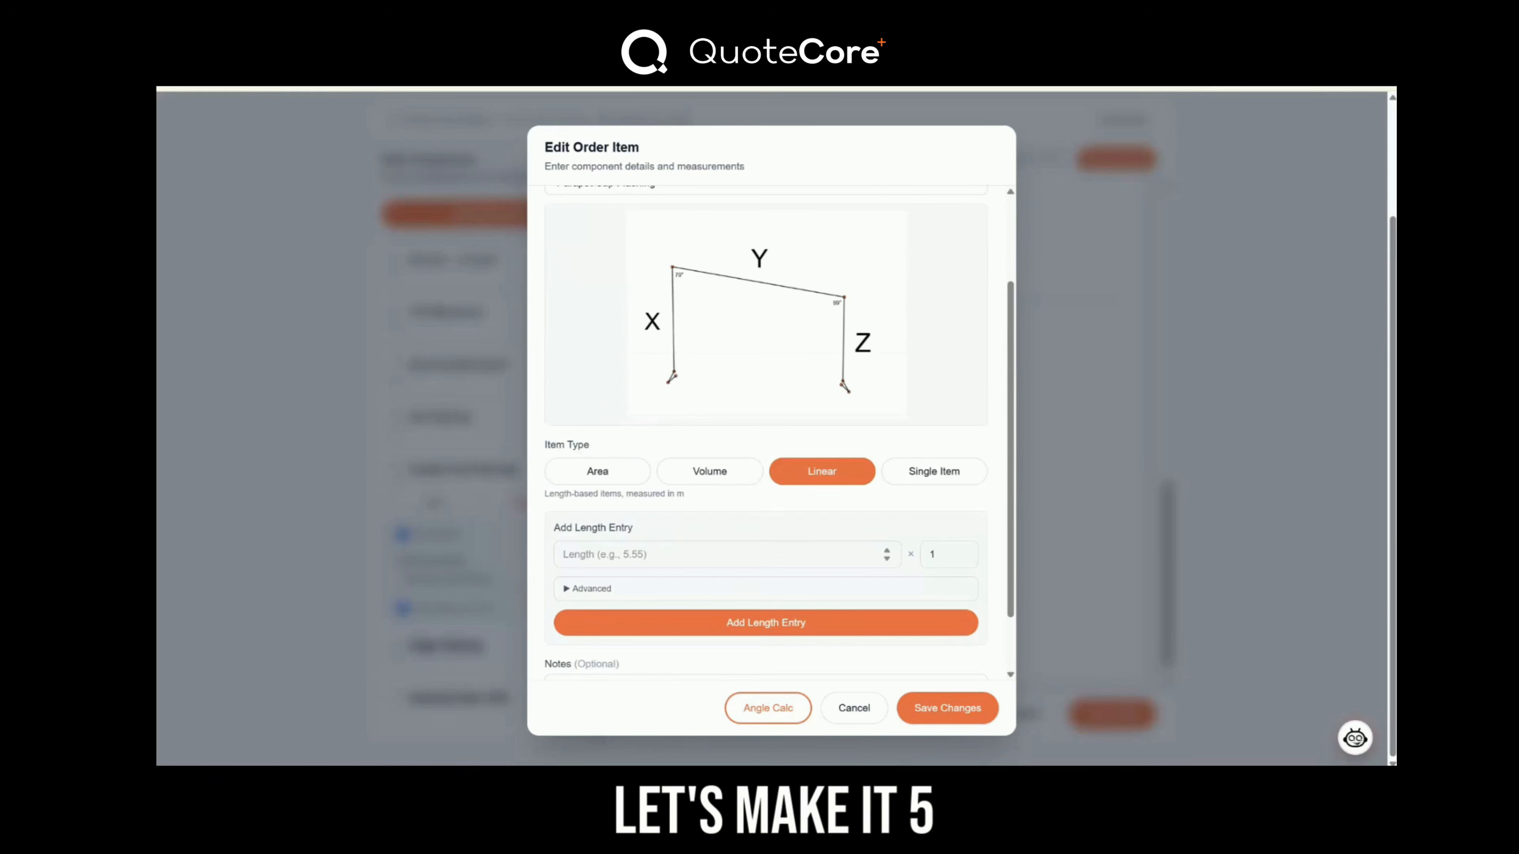
Enter a 5000 length for the Parapet Cap Flashings and give it a dimension variable X of 150 mm.
click(606, 557)
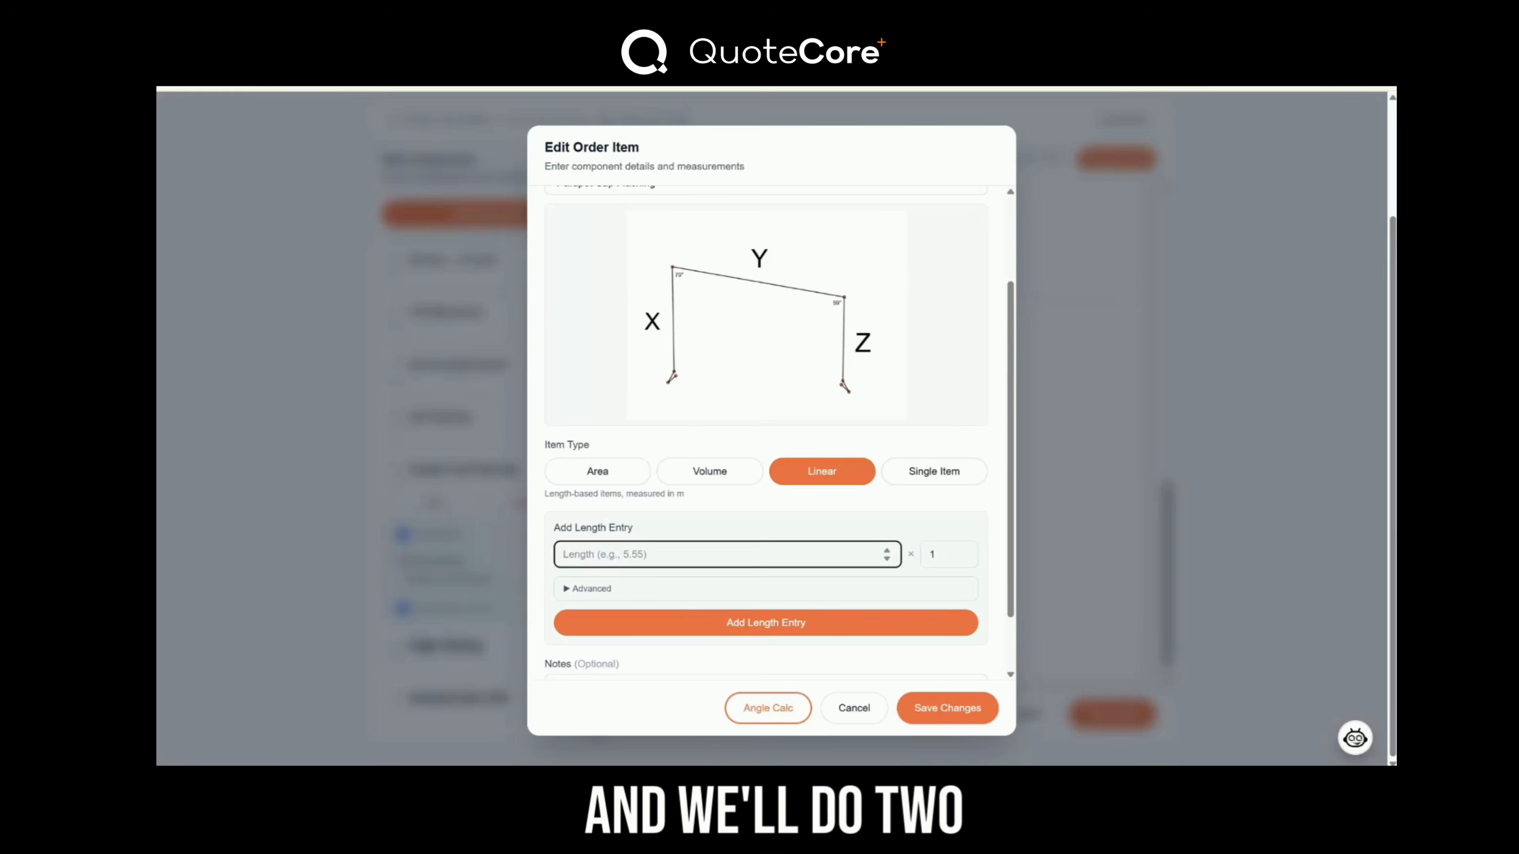
text(5000)
click(683, 589)
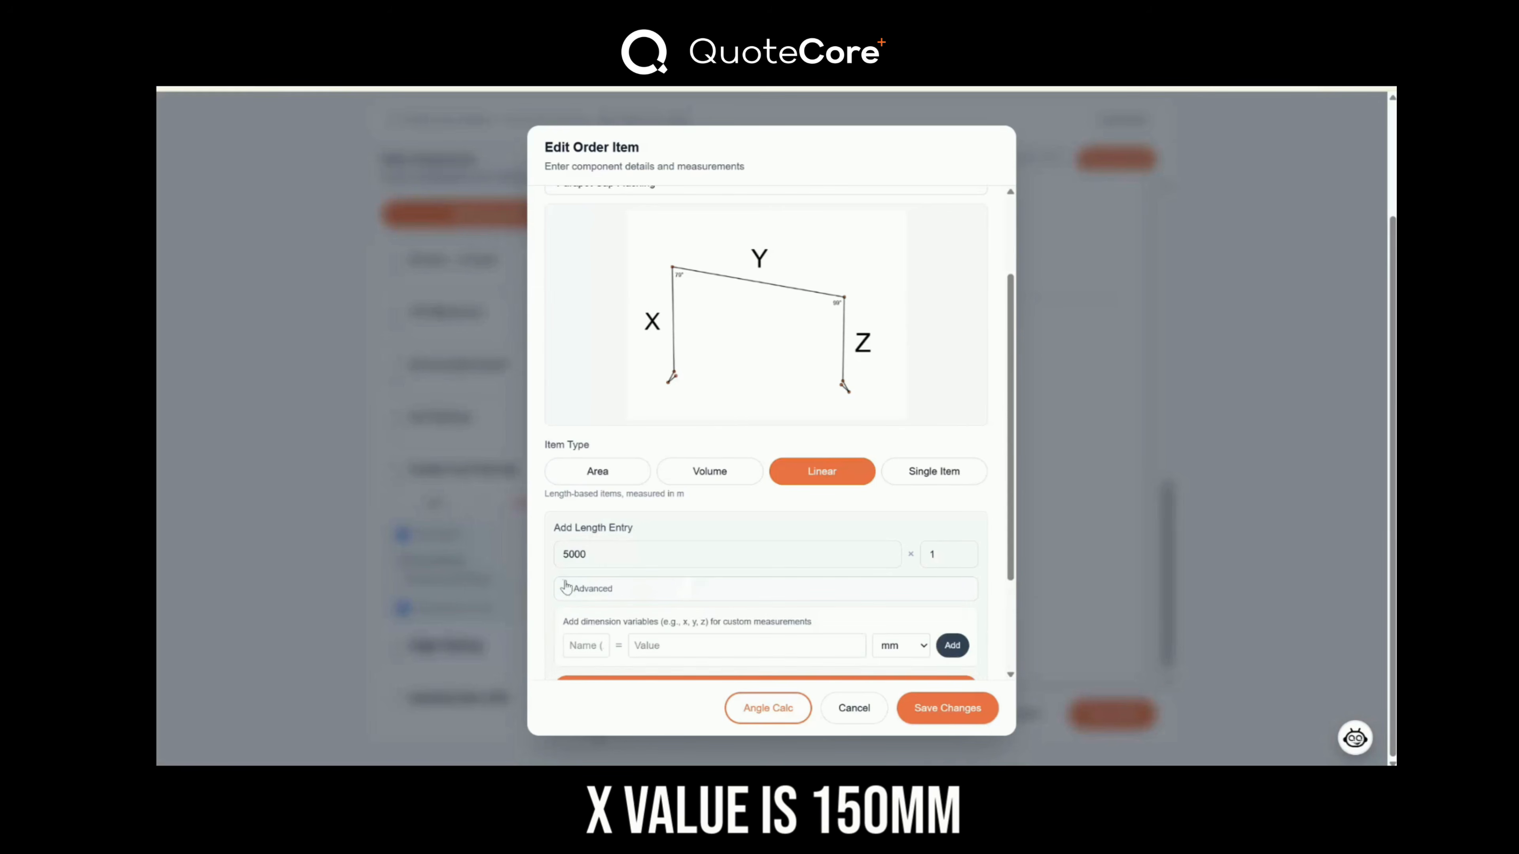
click(585, 645)
text(X)
click(722, 645)
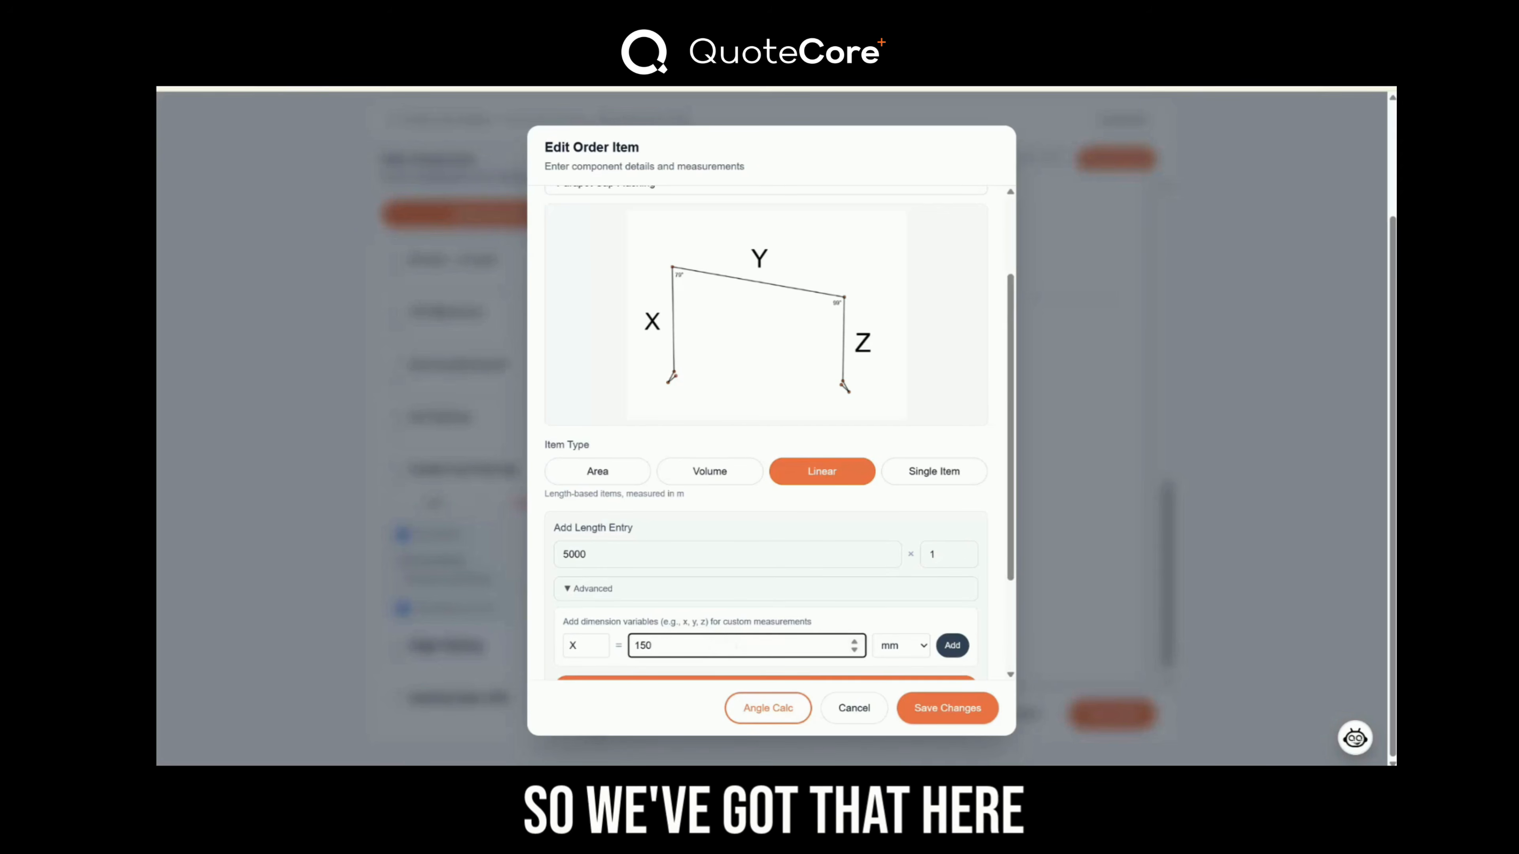
text(150)
scroll(909, 628, down, 3)
click(906, 508)
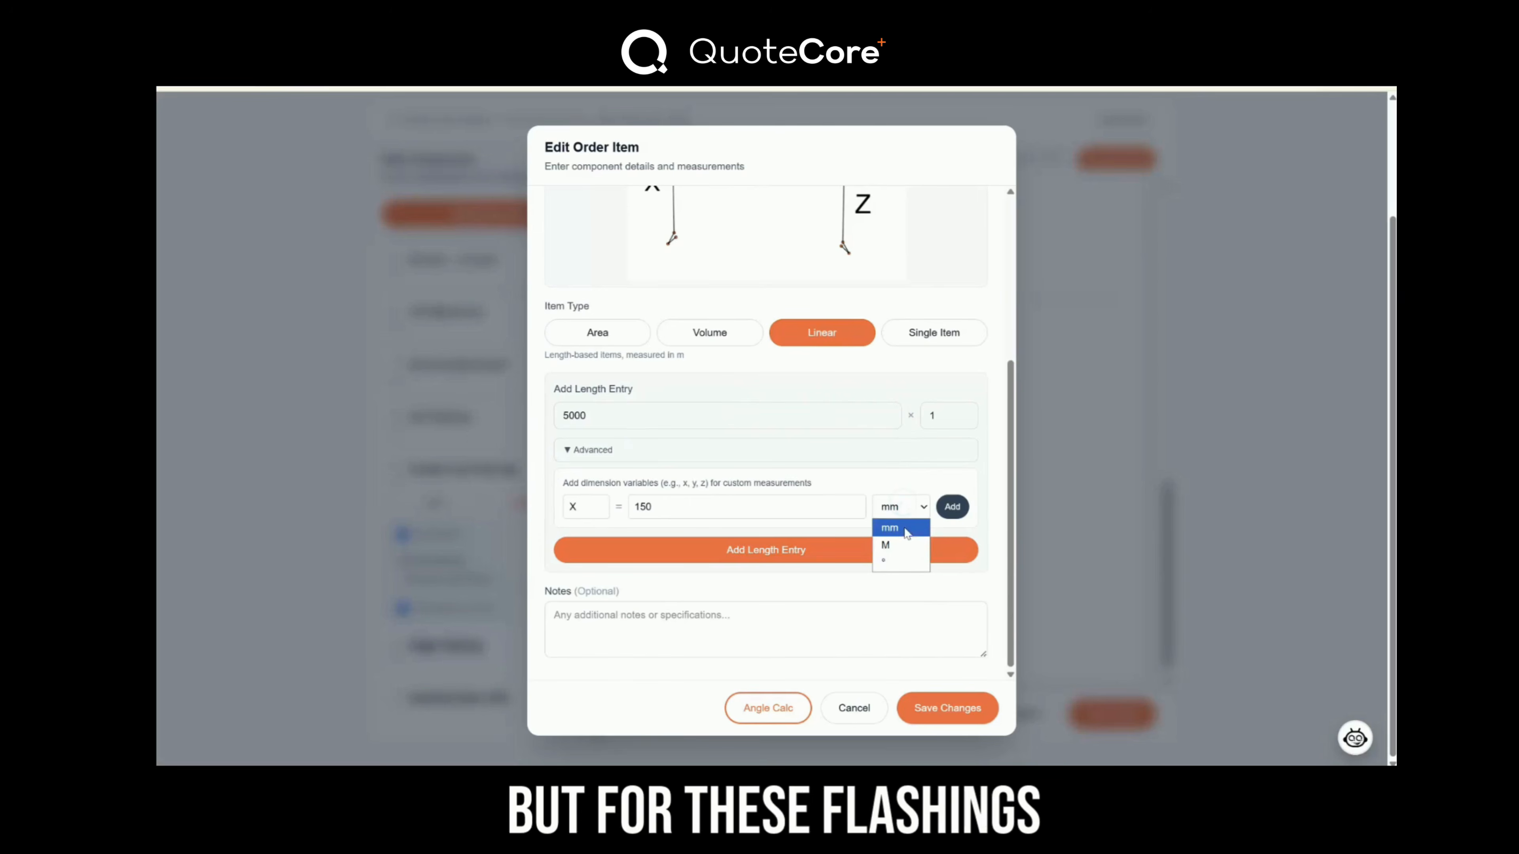
click(890, 527)
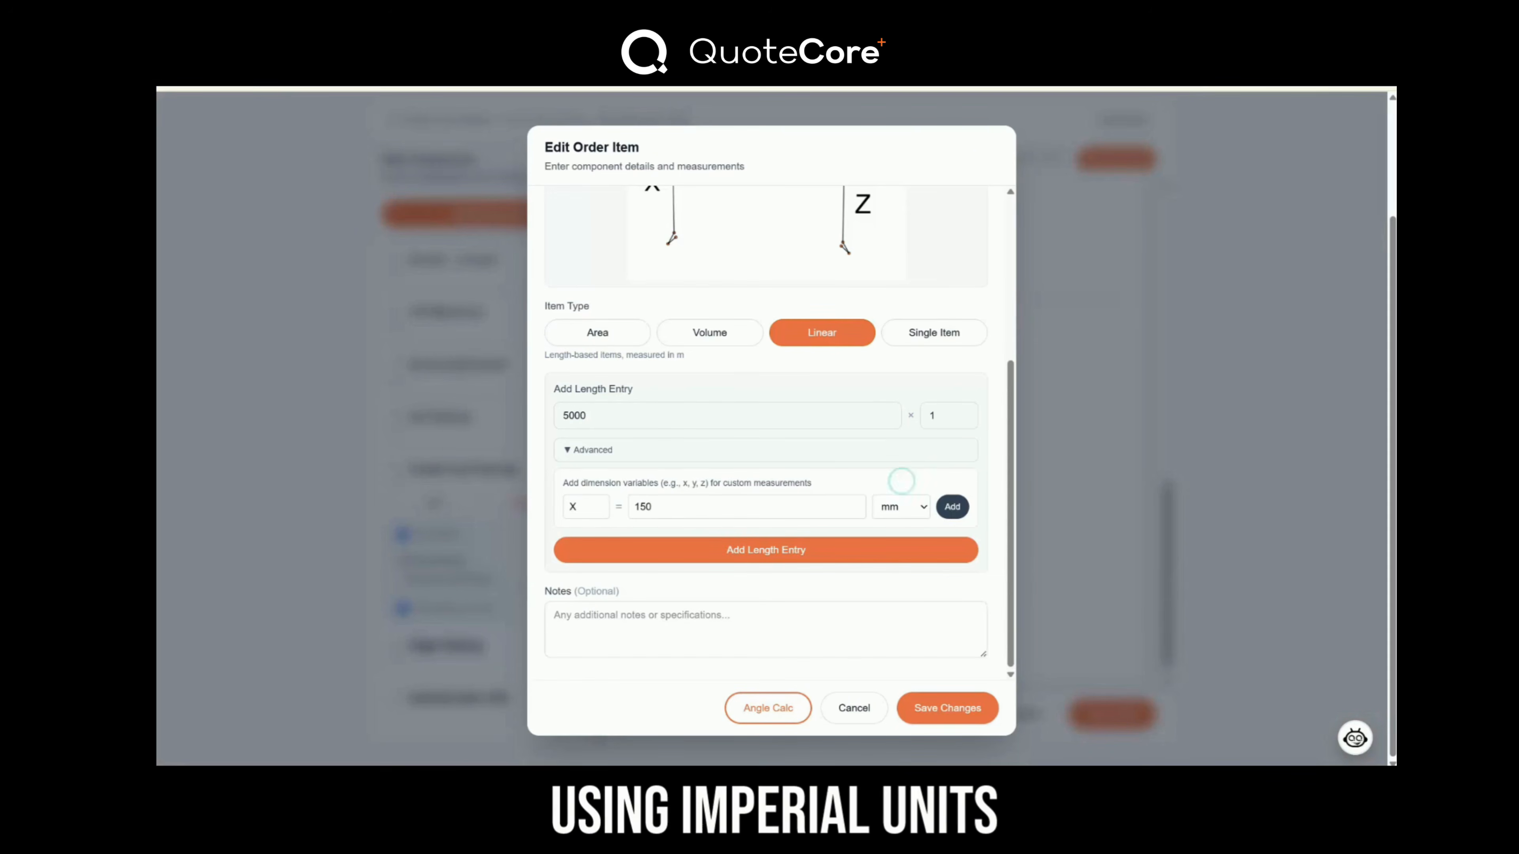
click(952, 508)
Add dimension variables Y of 200 mm and Z of 120 mm to the 5000 length entry.
scroll(777, 568, up, 1)
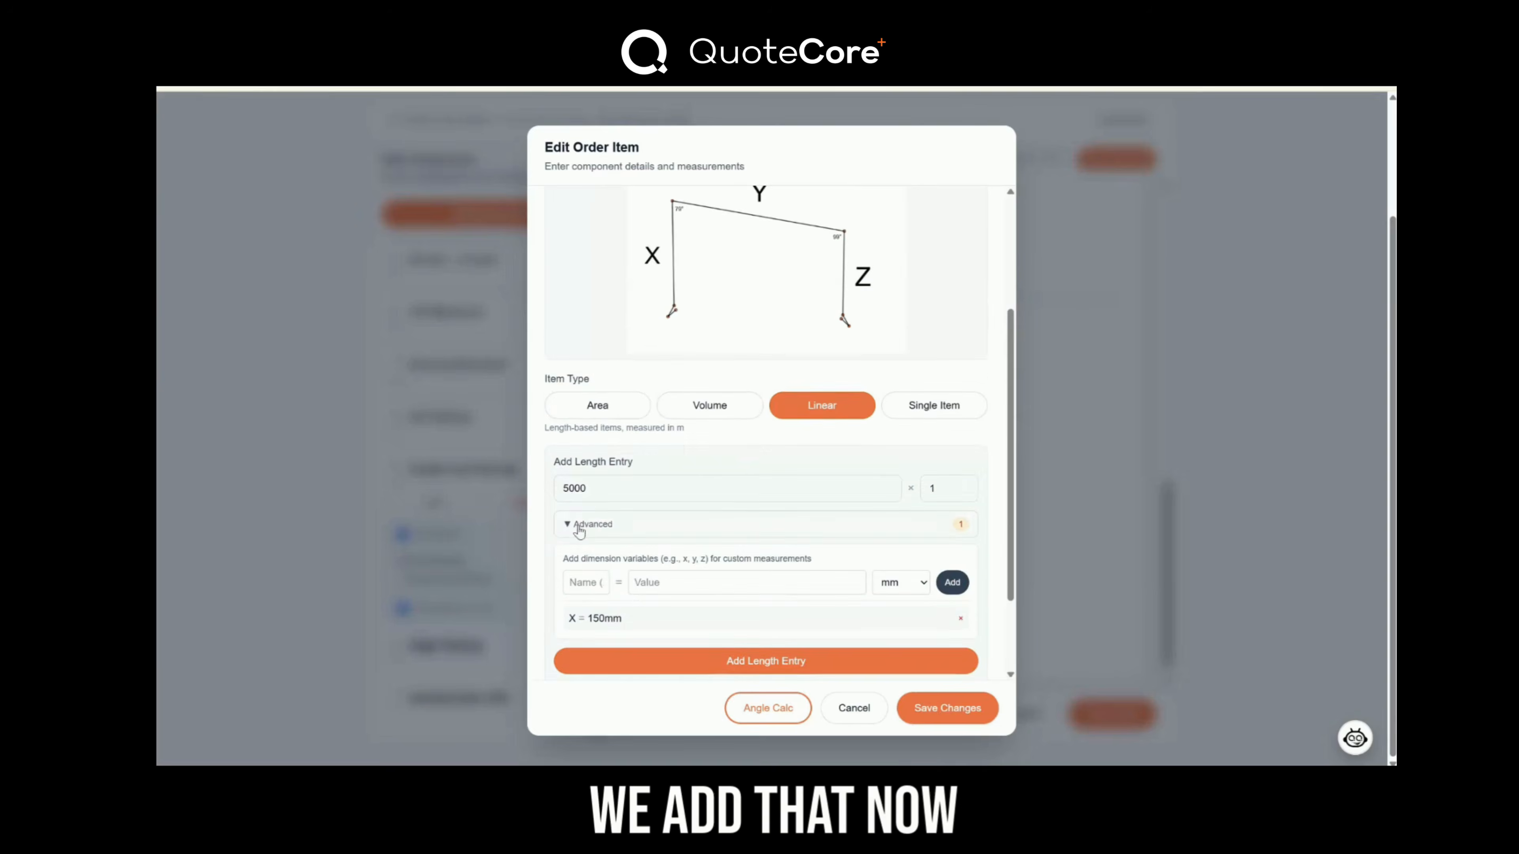
click(586, 582)
text(Y)
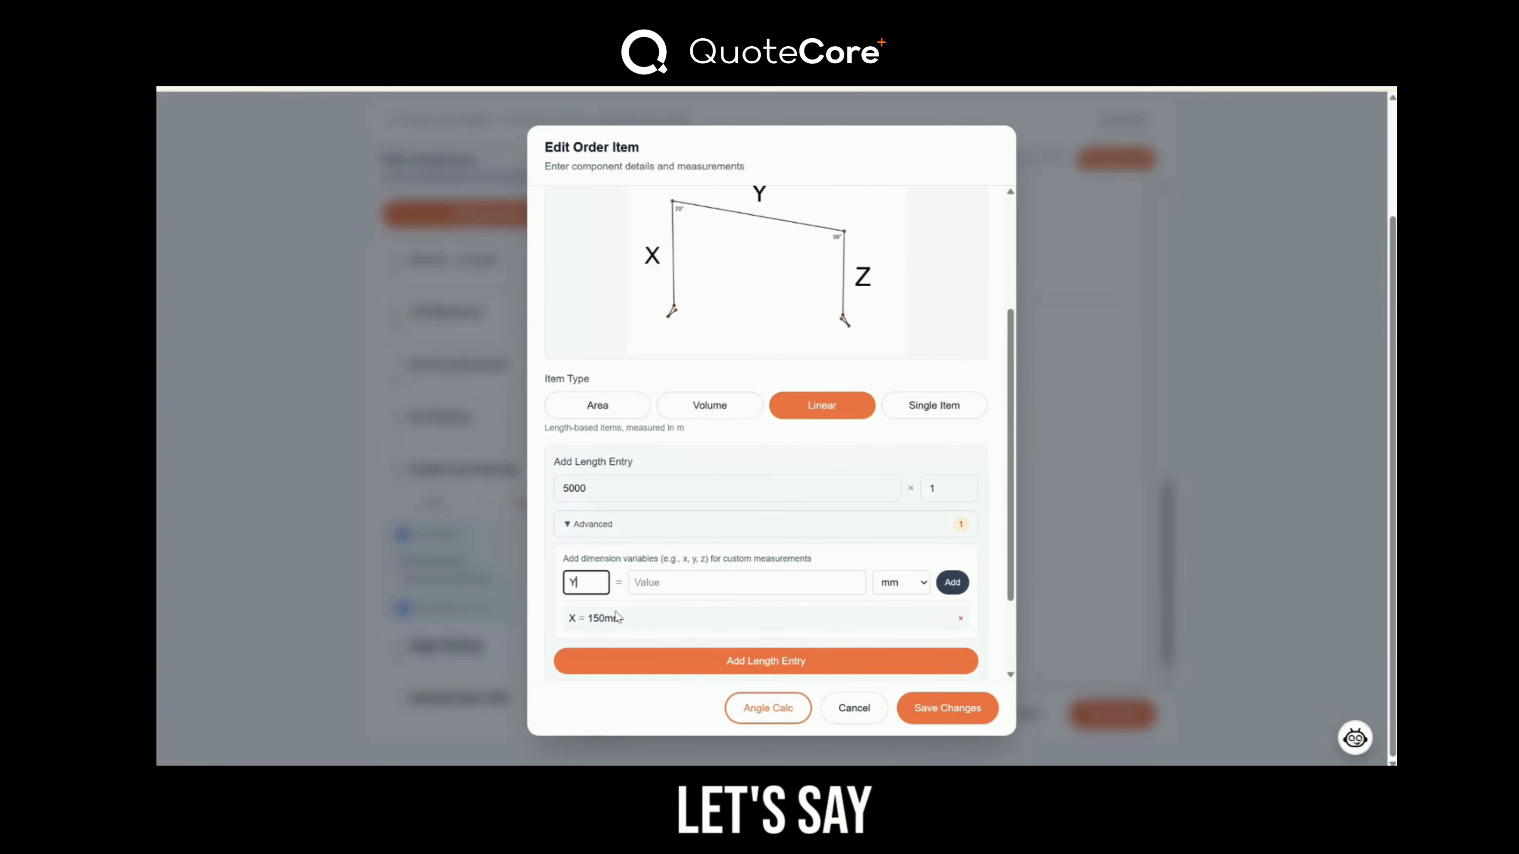
click(704, 581)
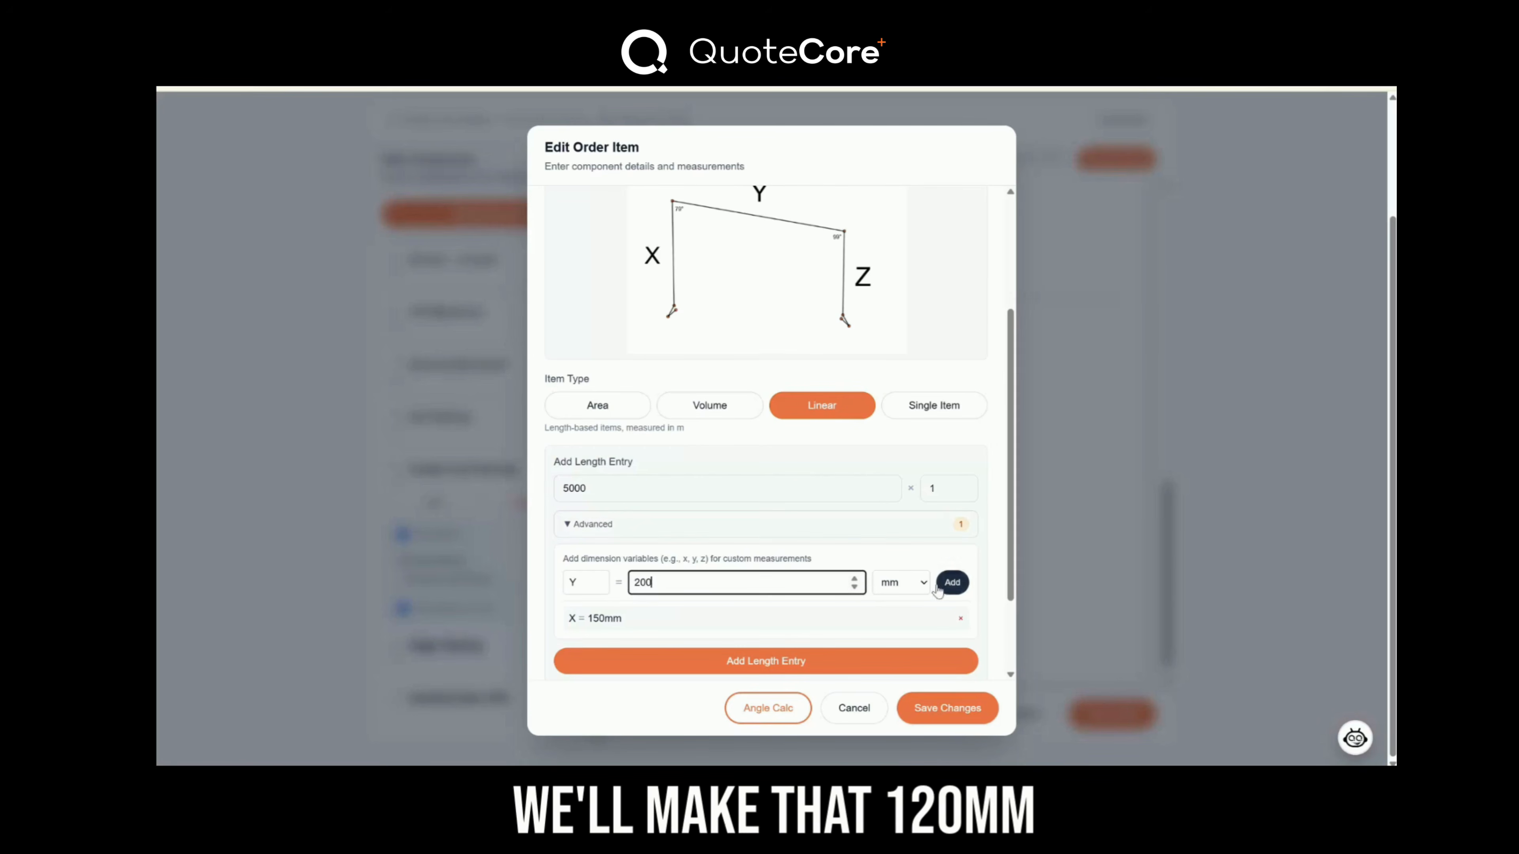
click(952, 582)
text(Z)
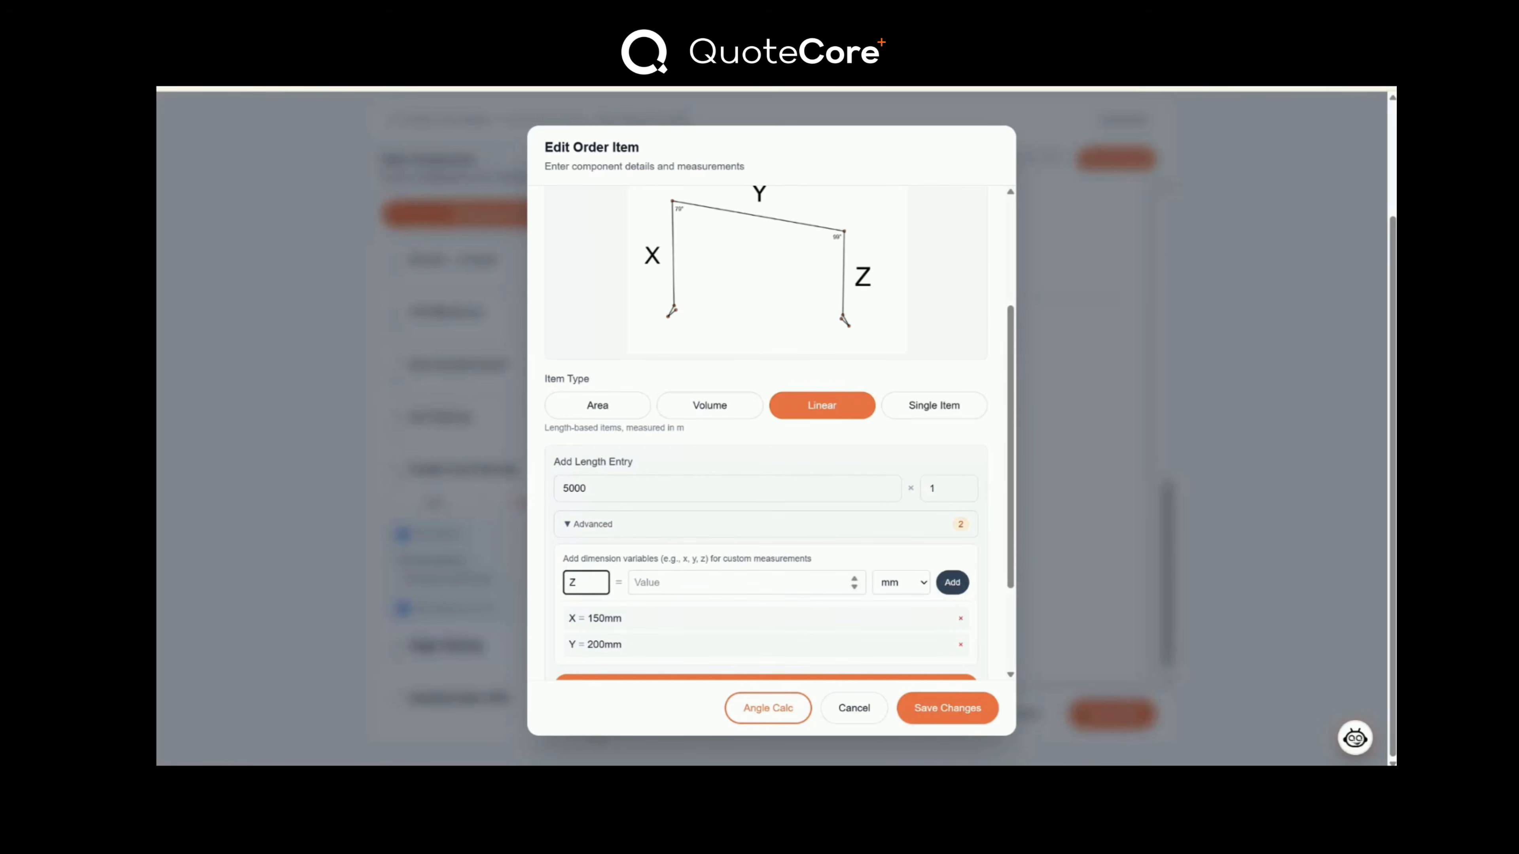
click(667, 586)
text(120)
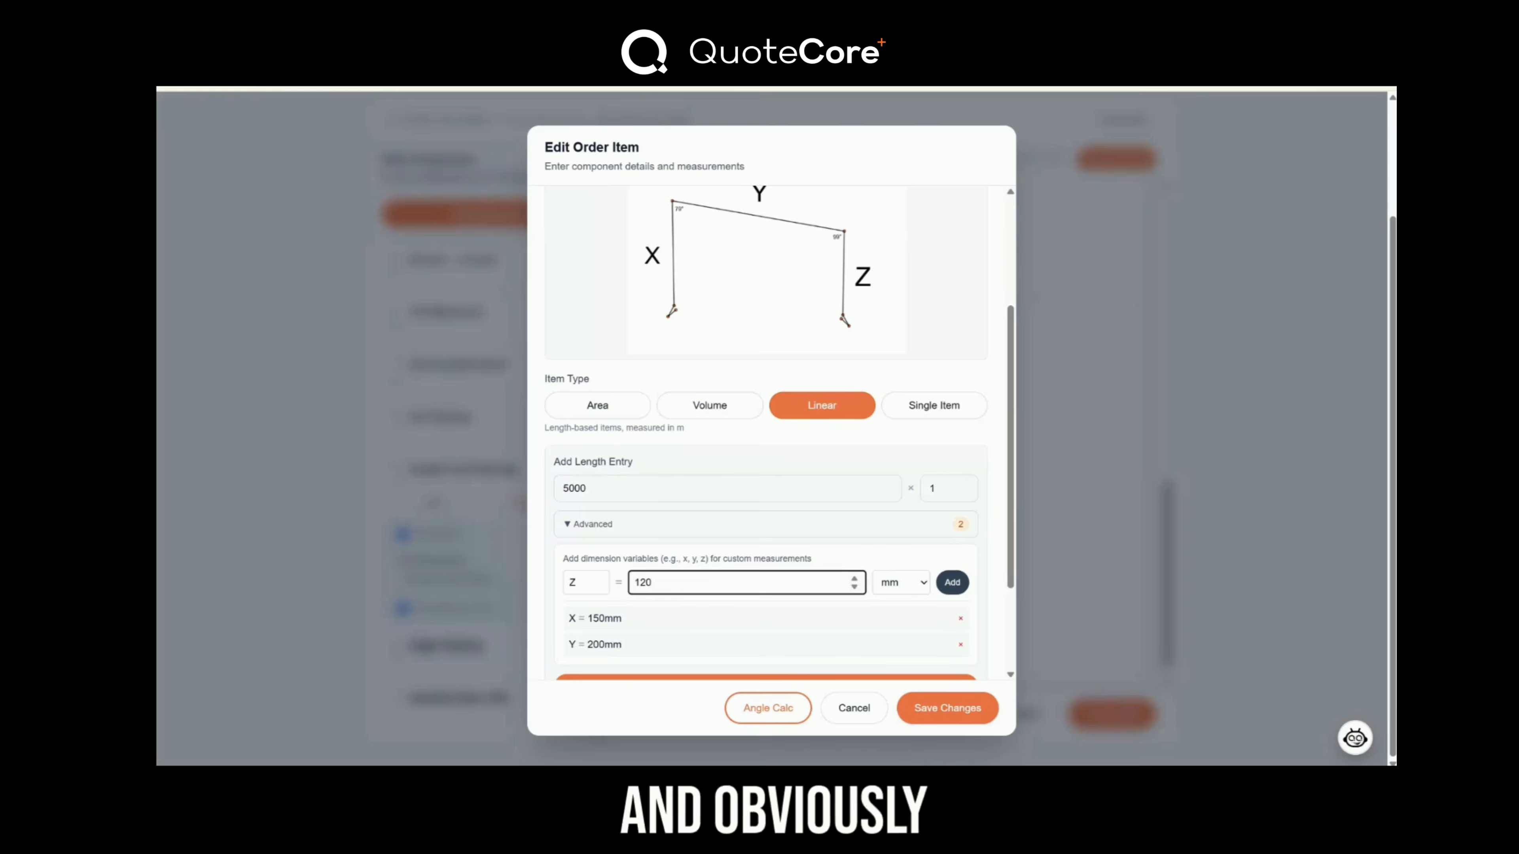
click(952, 582)
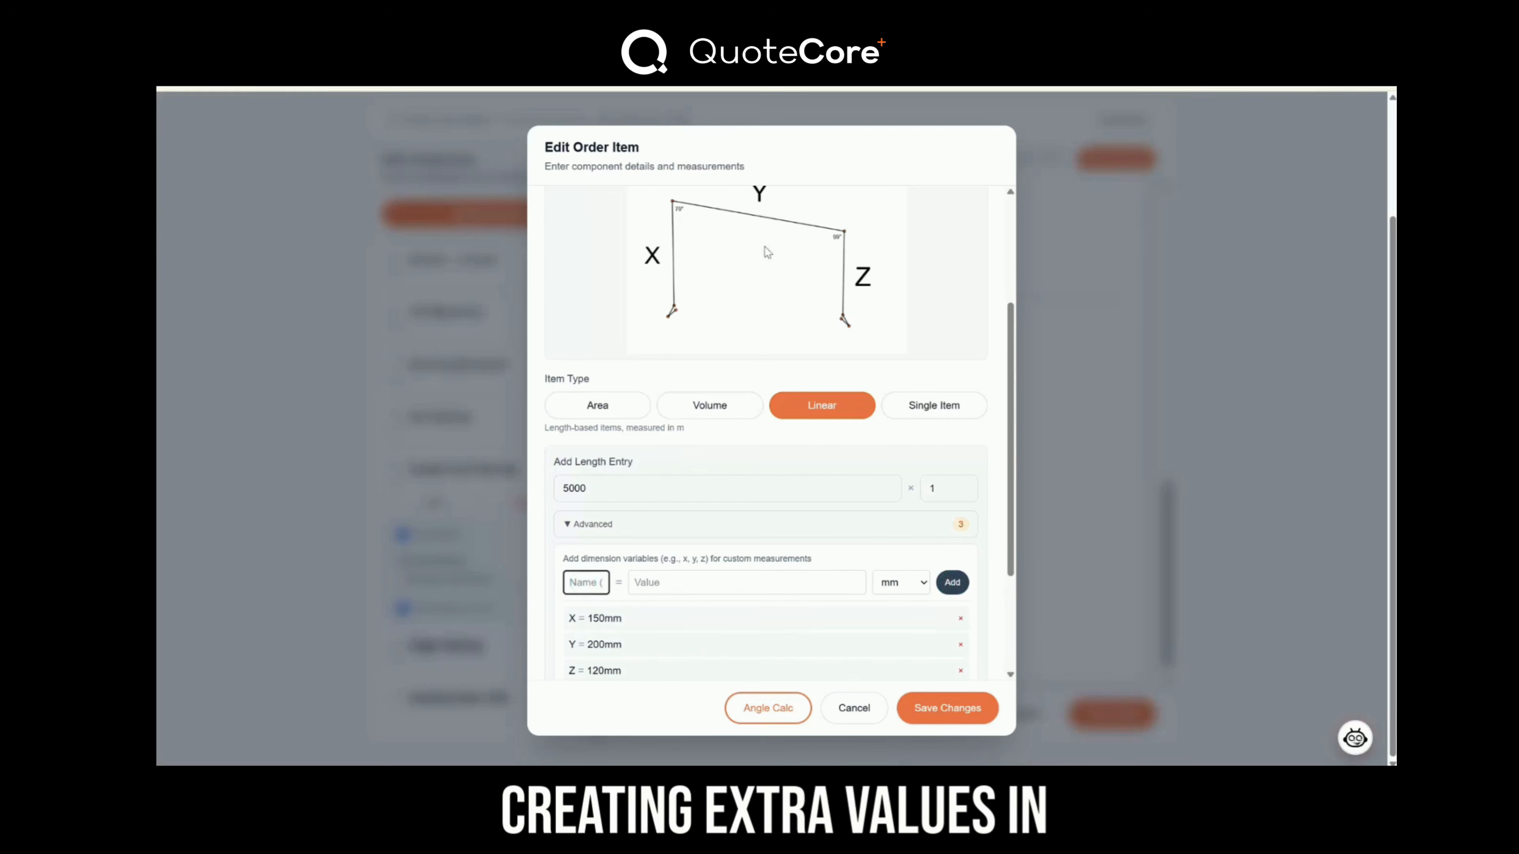
scroll(681, 299, up, 1)
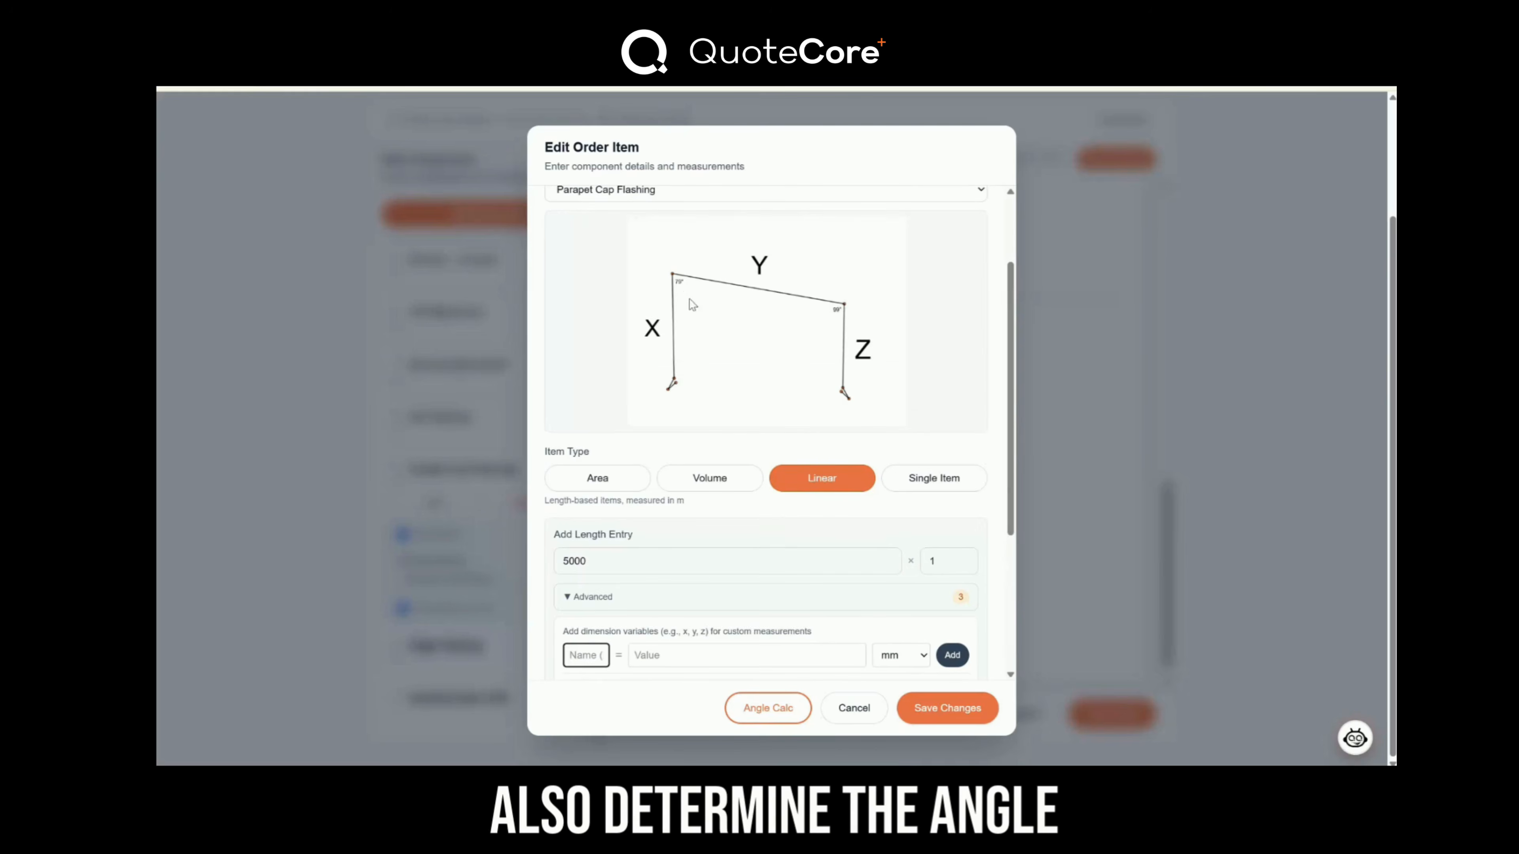
scroll(825, 327, down, 2)
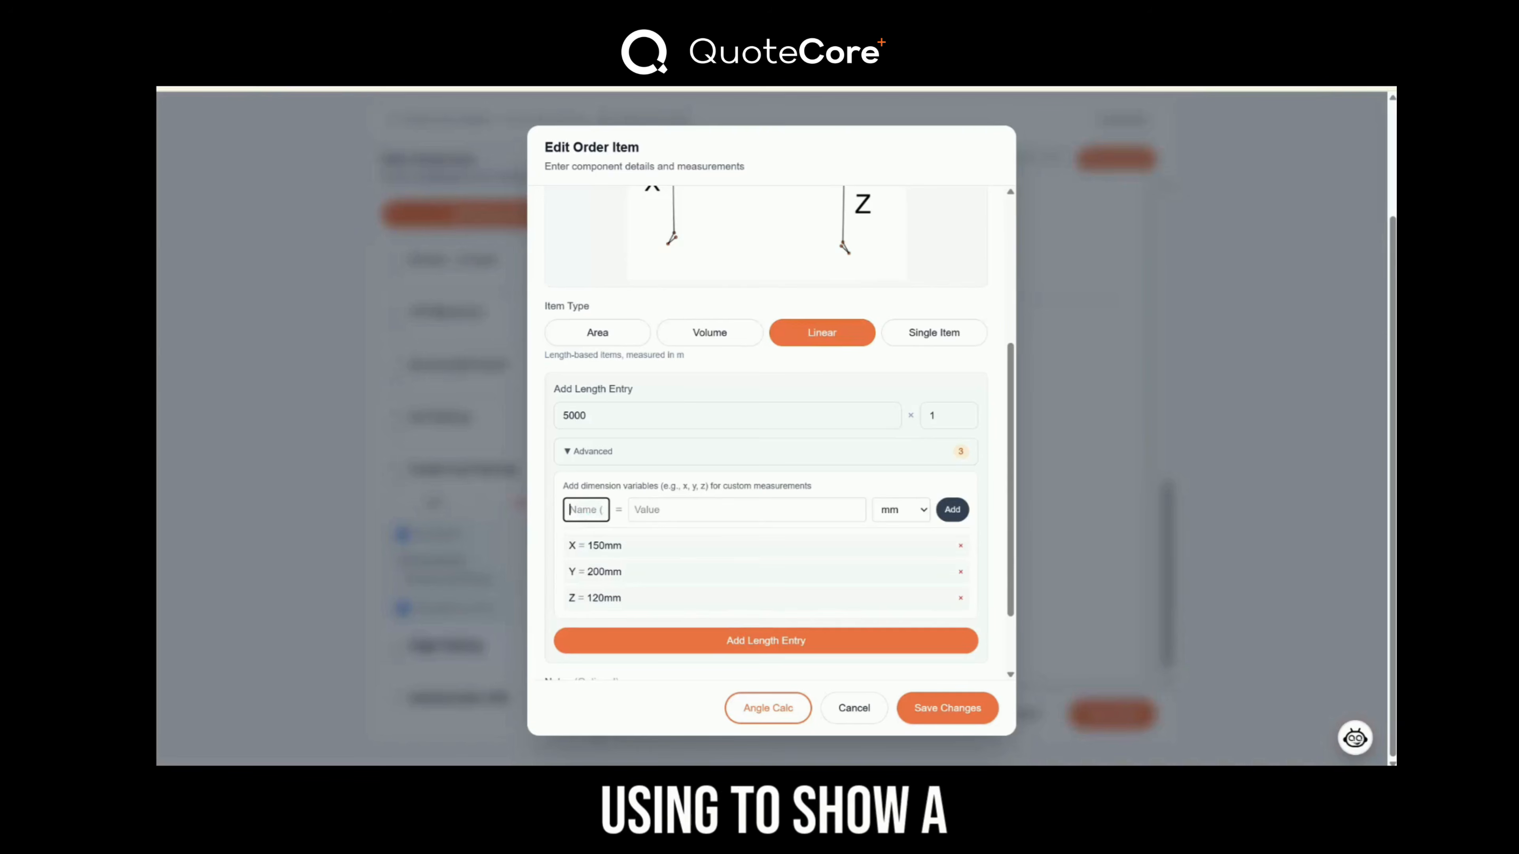
scroll(694, 230, up, 1)
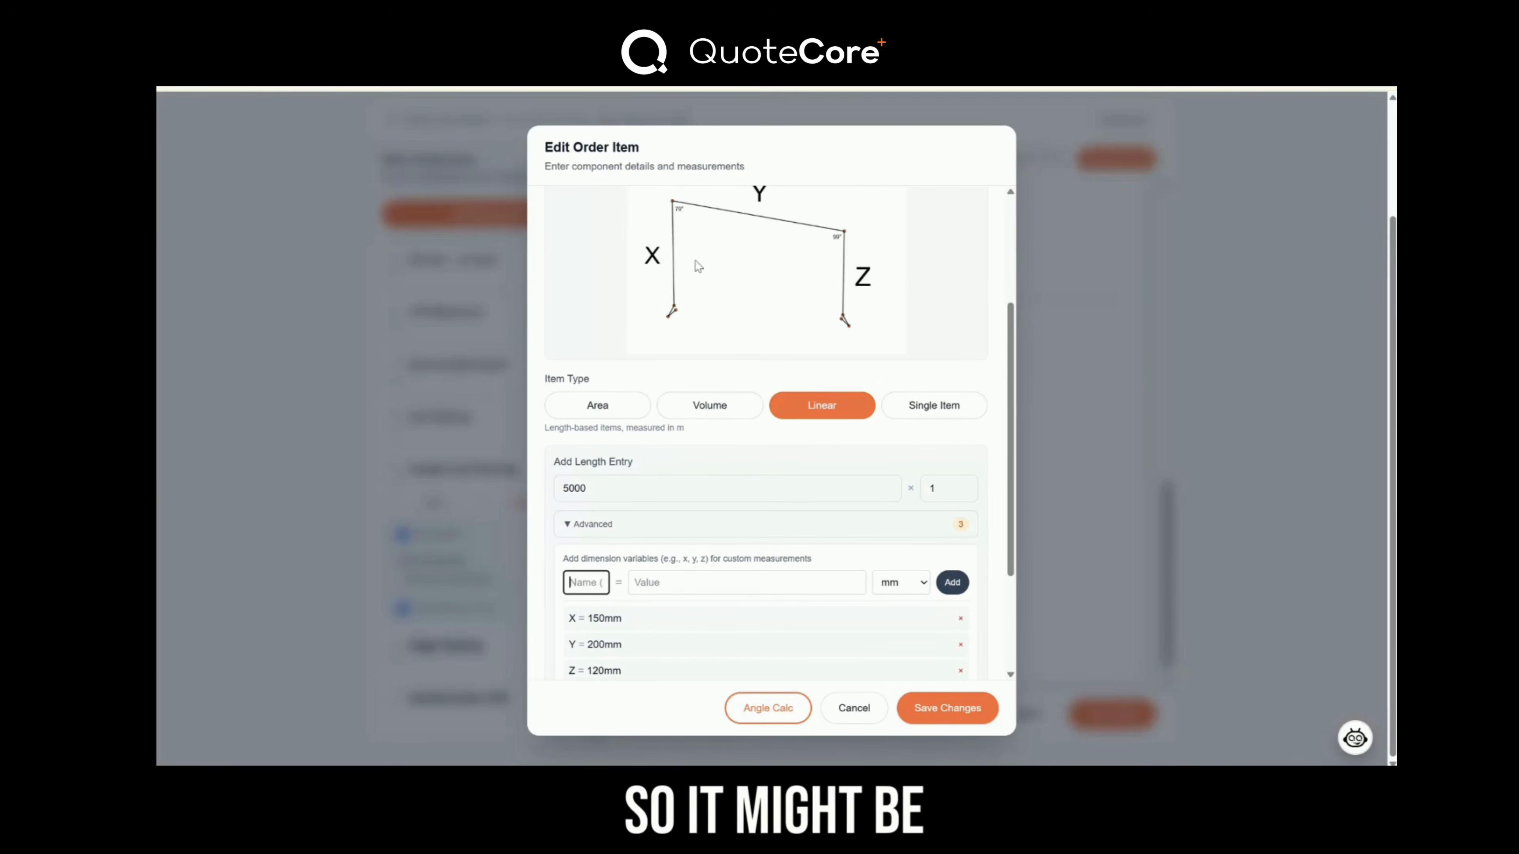
click(676, 585)
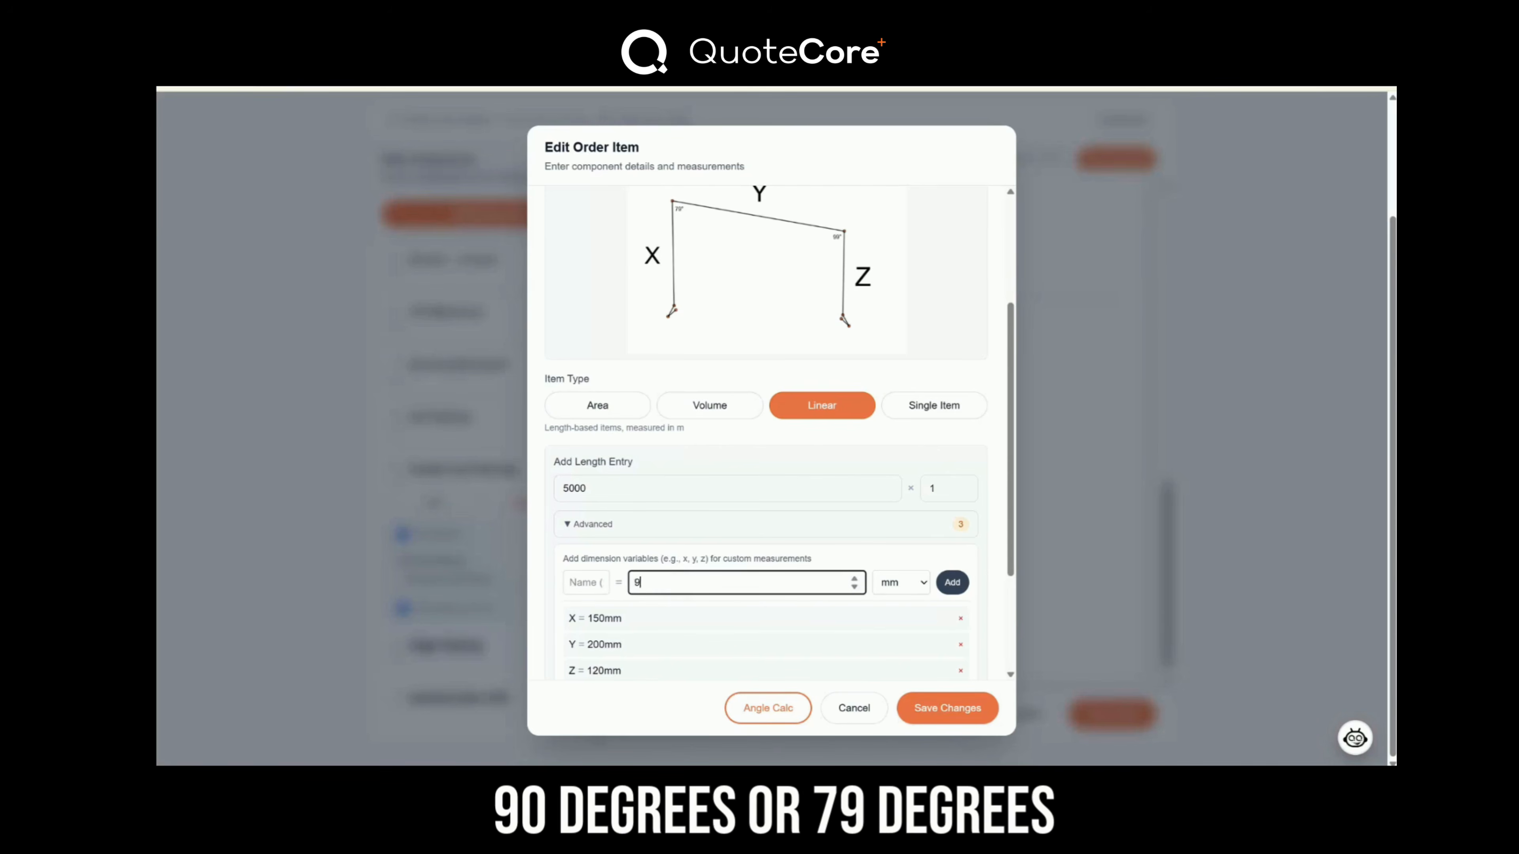
text(79)
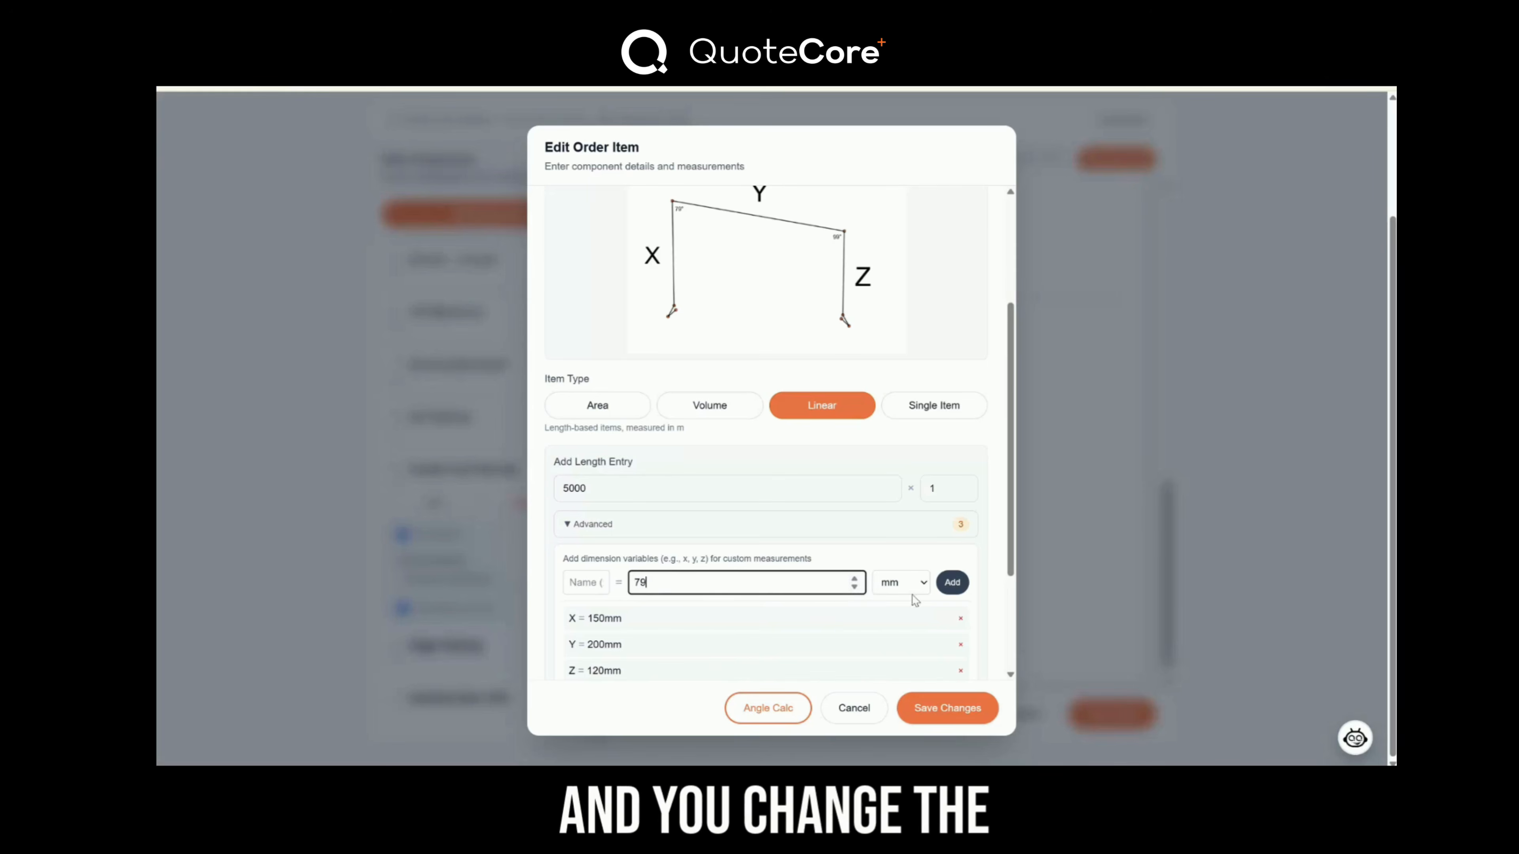
click(910, 587)
double_click(711, 582)
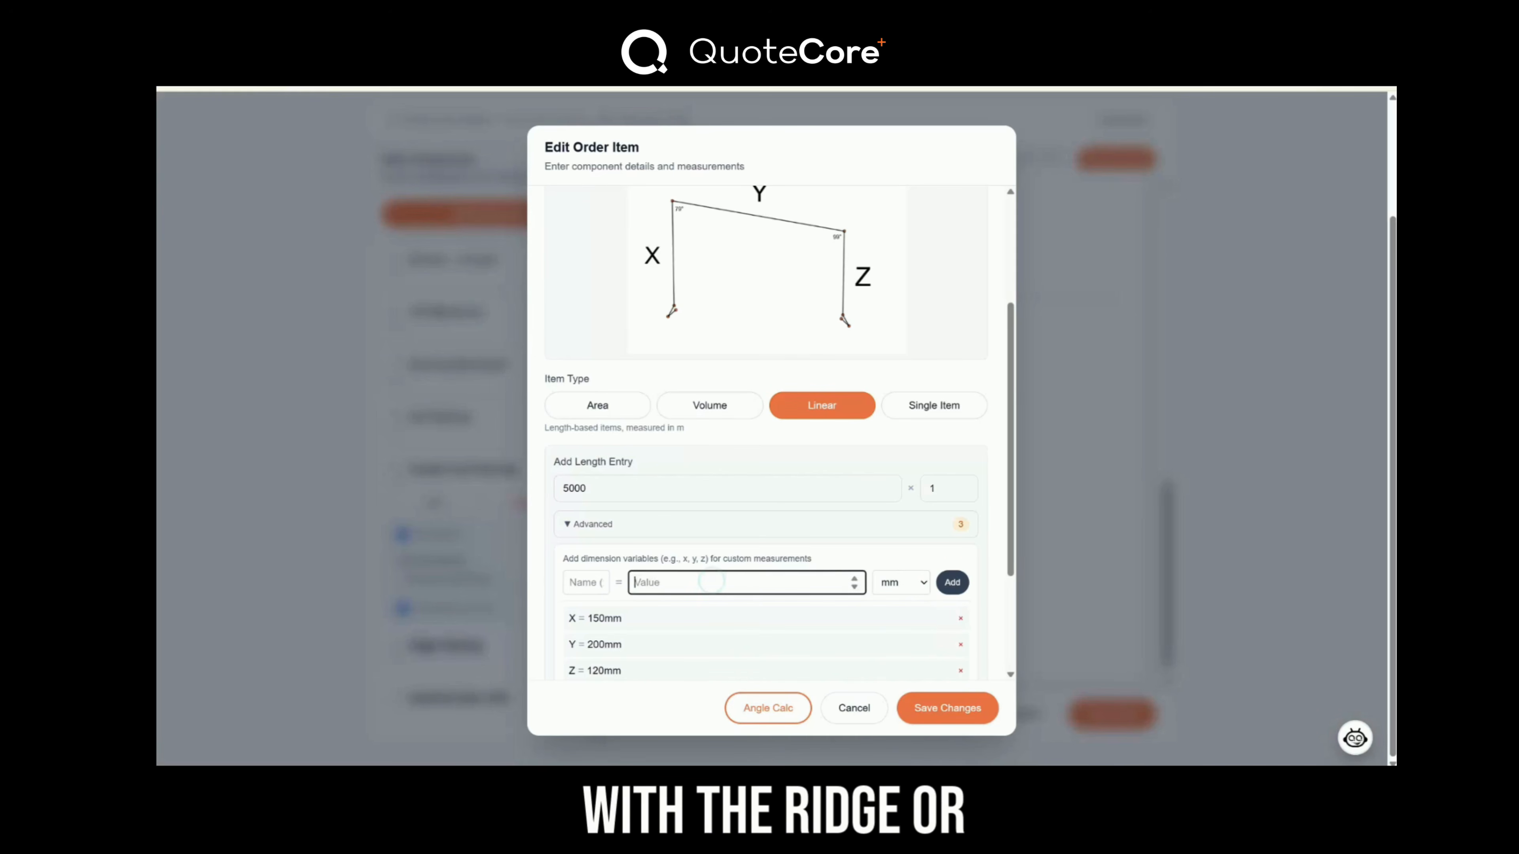
click(831, 549)
Add the 5000 length entry with its X, Y and Z variables to the item and save the changes.
scroll(863, 676, down, 3)
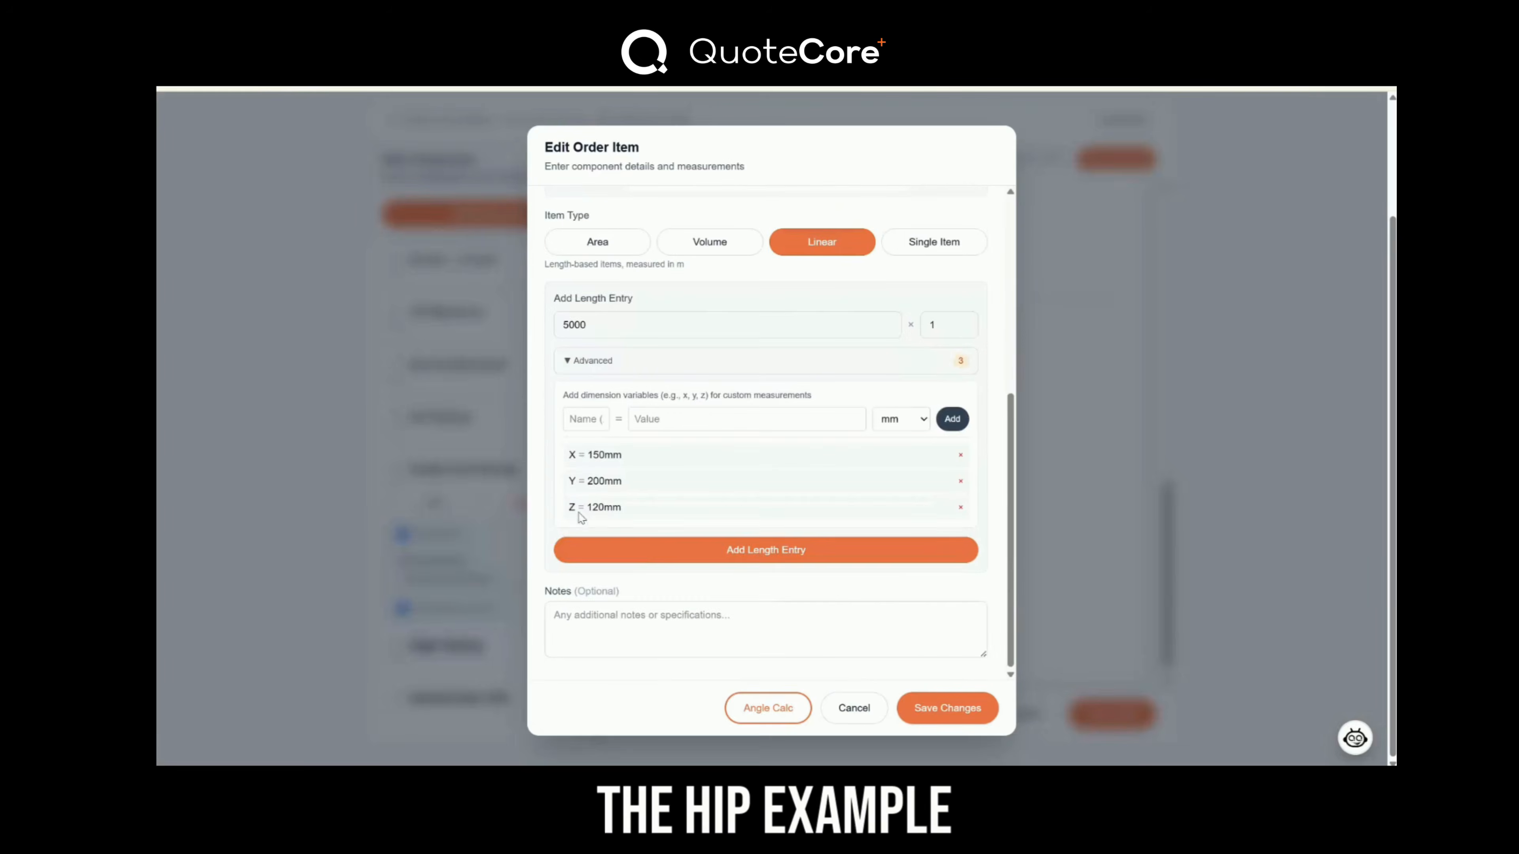
click(788, 562)
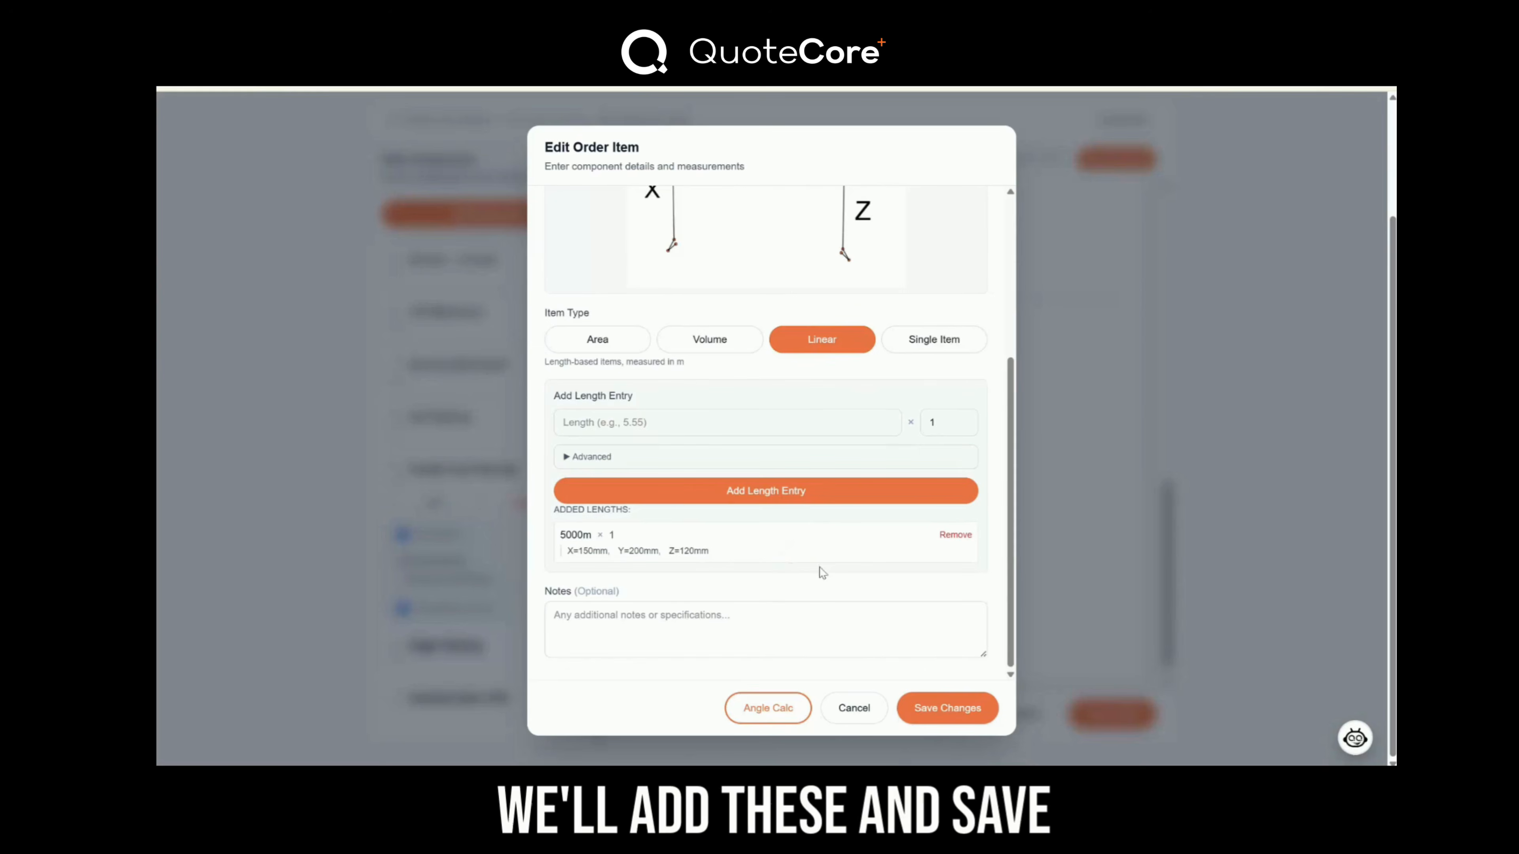
click(938, 718)
Review the Parapet Cap Flashings drawing against its X, Y and Z values, and check the rest of the order form.
drag(694, 523, 735, 549)
click(837, 537)
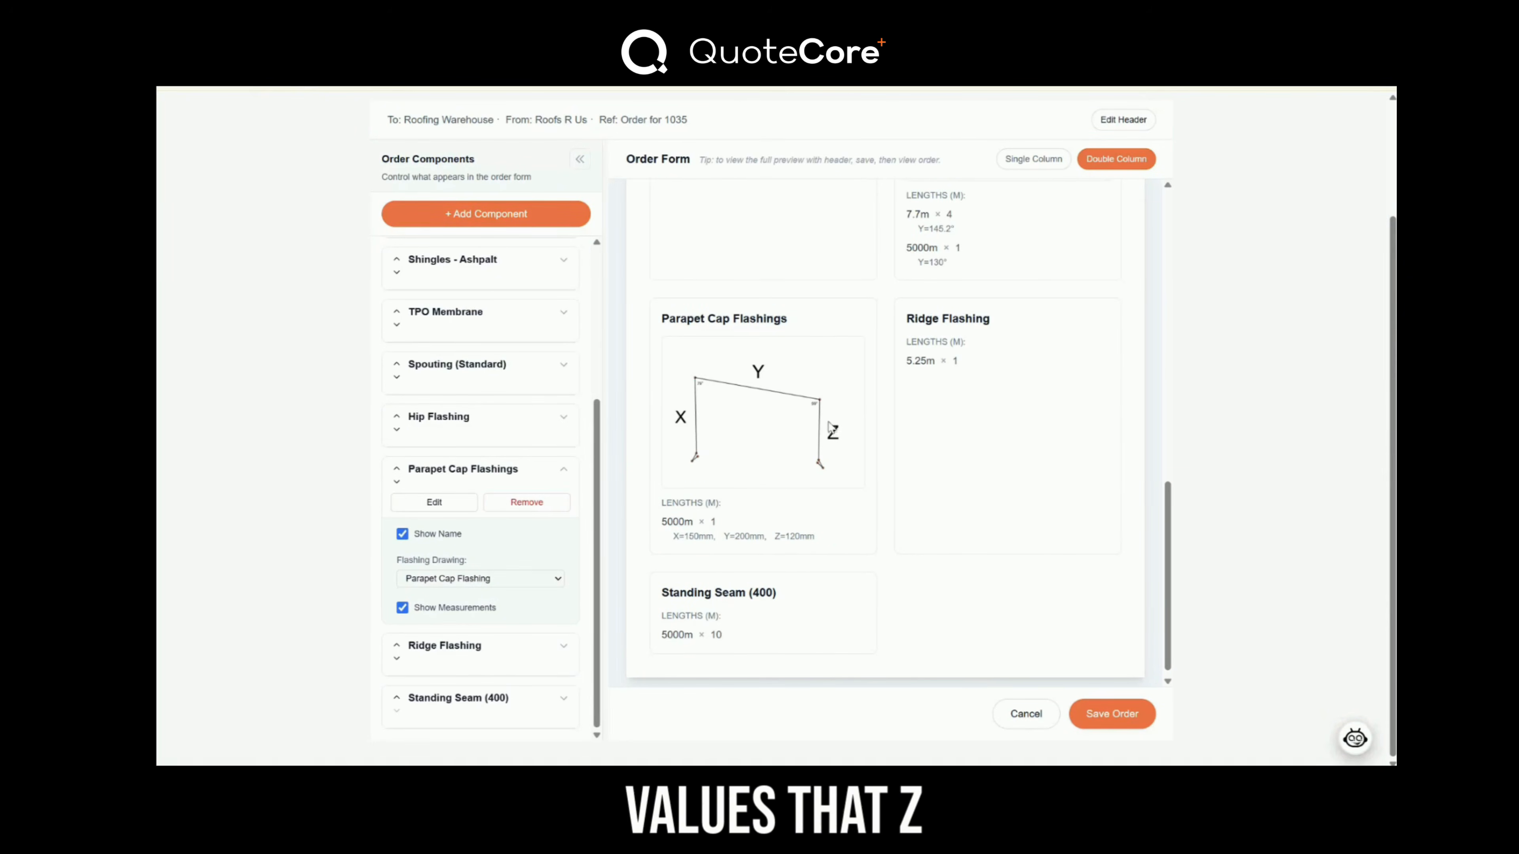
click(679, 419)
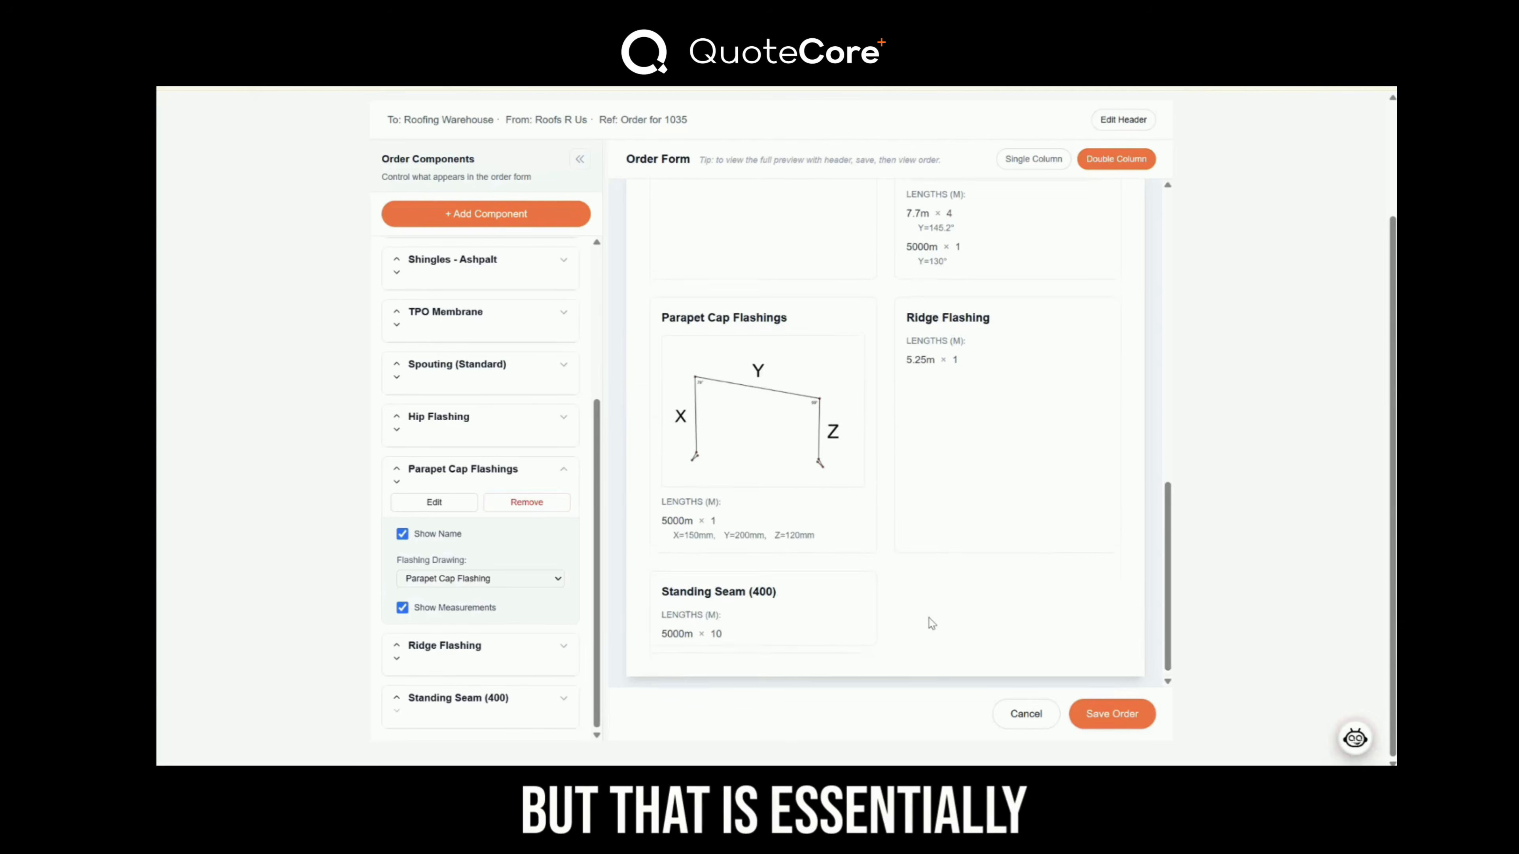
scroll(927, 626, up, 10)
scroll(930, 624, up, 3)
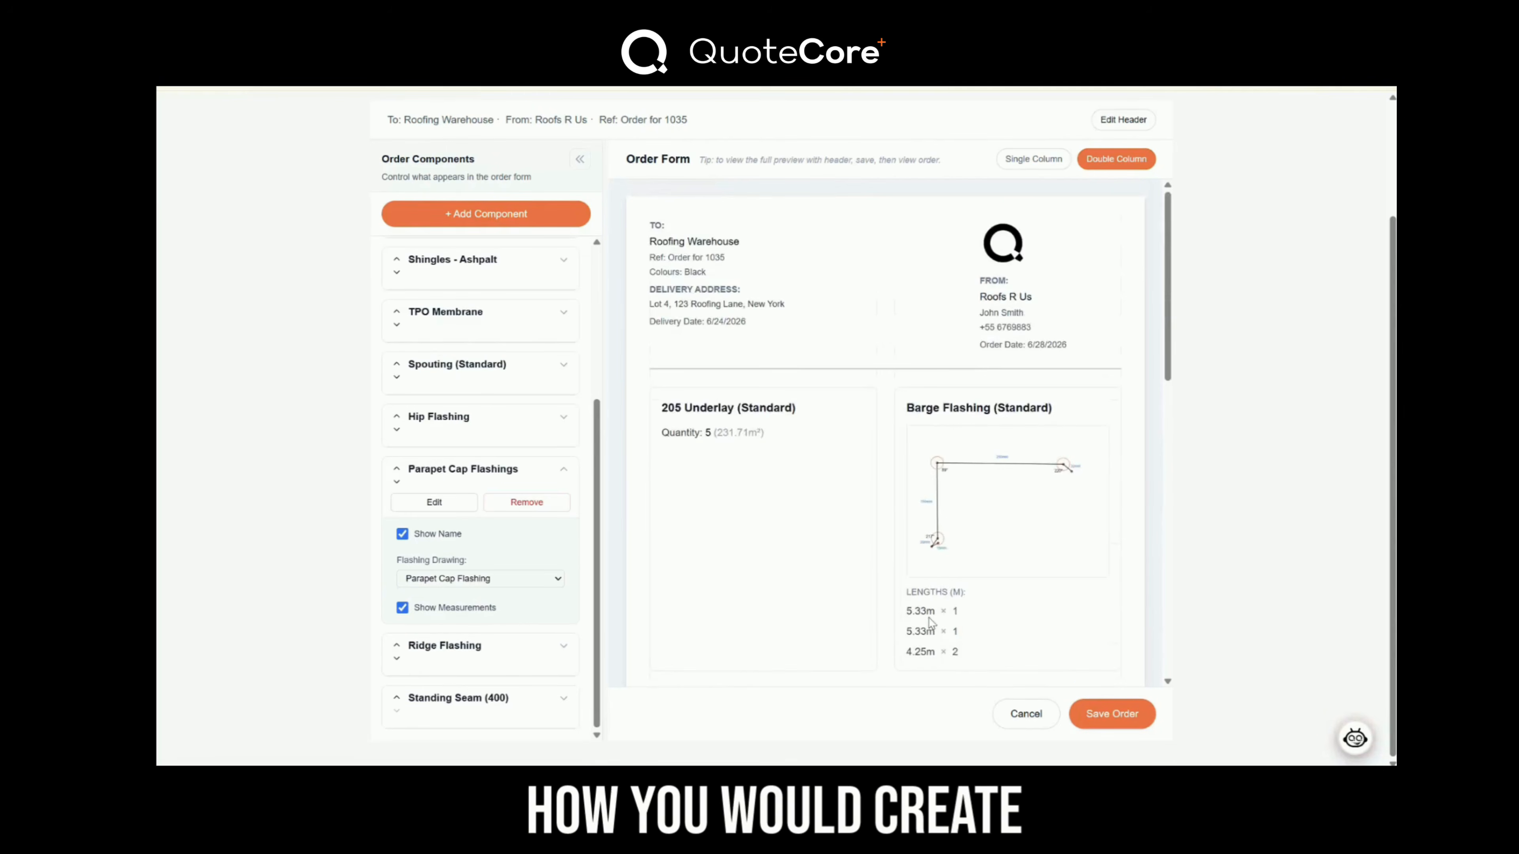
scroll(883, 529, down, 6)
scroll(884, 529, down, 2)
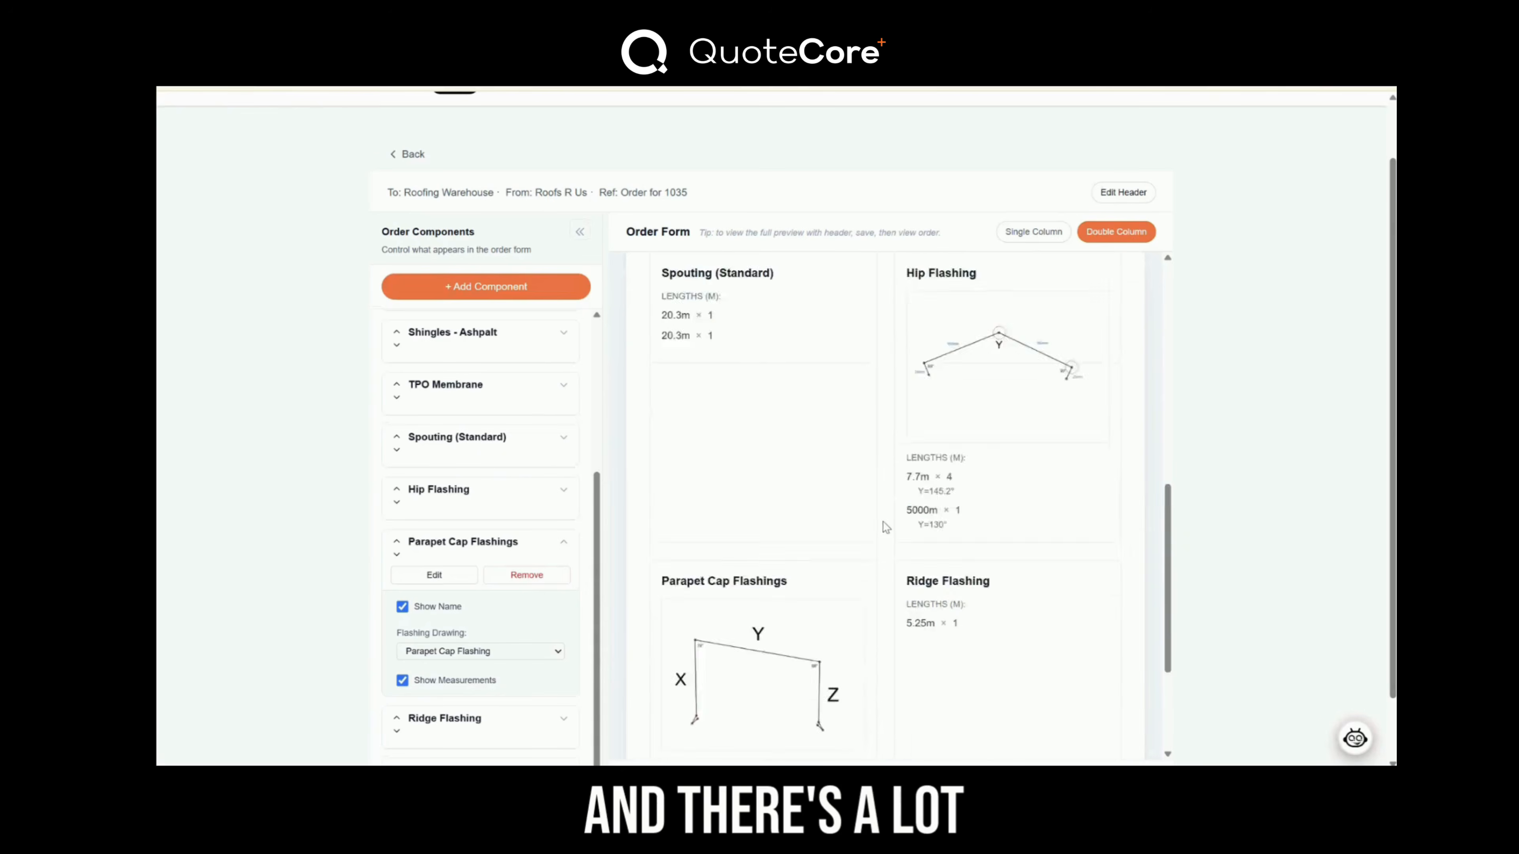
scroll(882, 527, up, 10)
Preview the order form in the single-column layout and return it to the double-column layout.
click(1034, 231)
scroll(874, 509, down, 2)
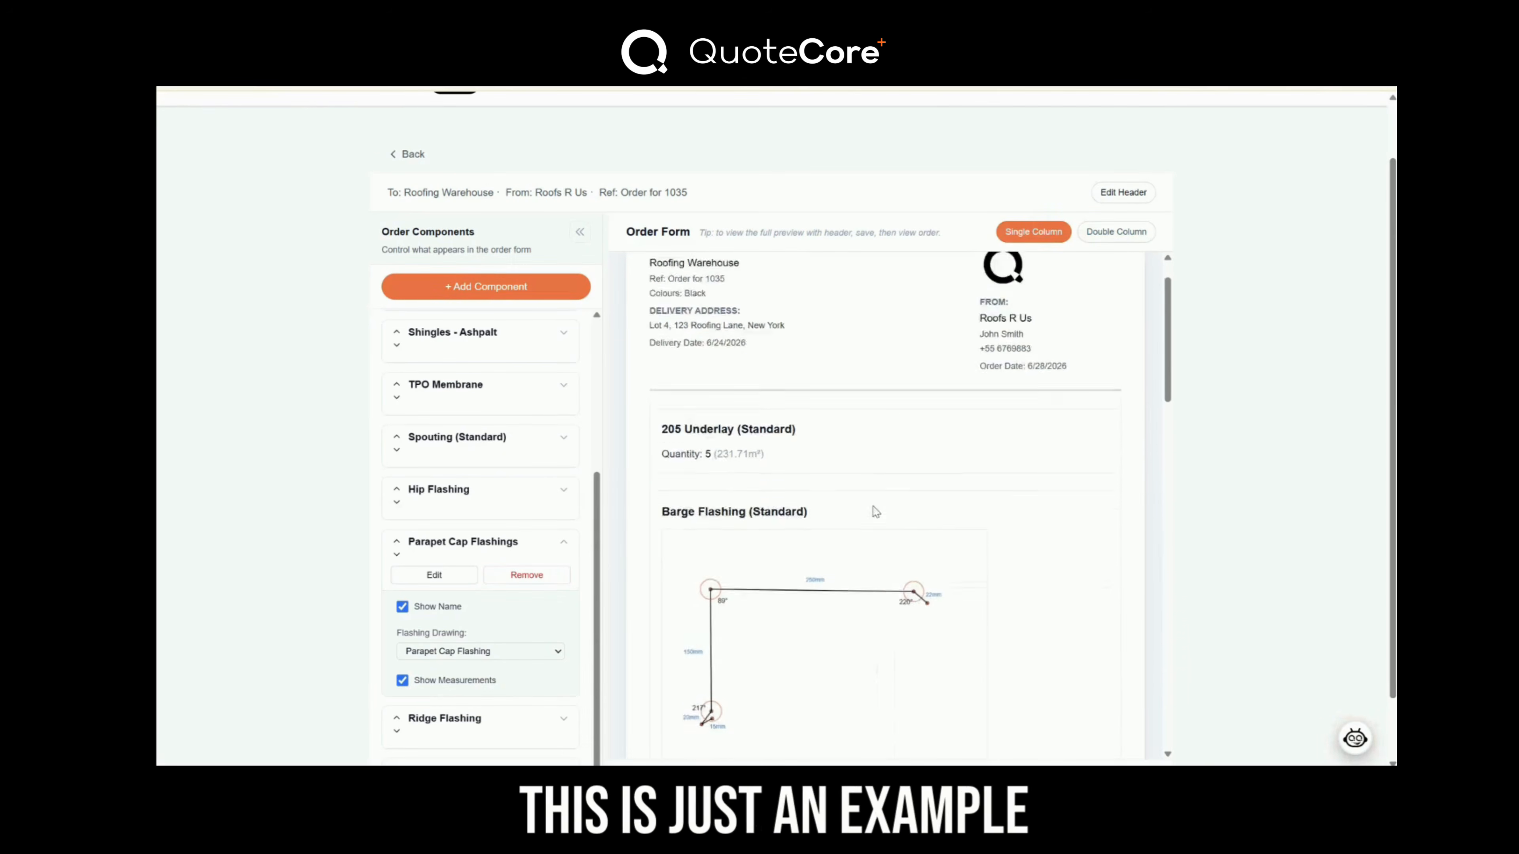
scroll(773, 431, down, 12)
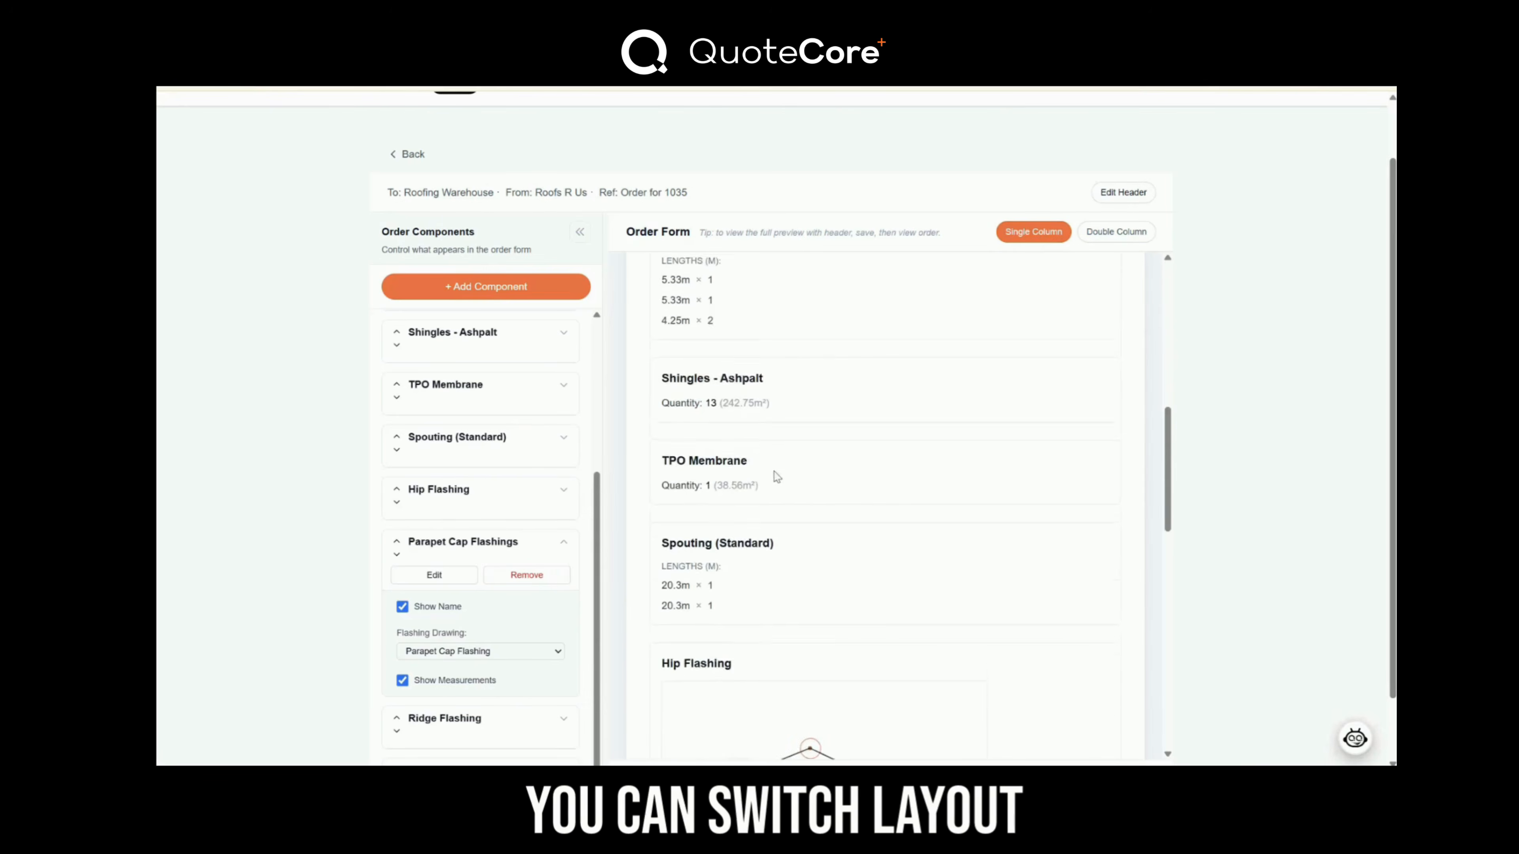
scroll(822, 437, down, 10)
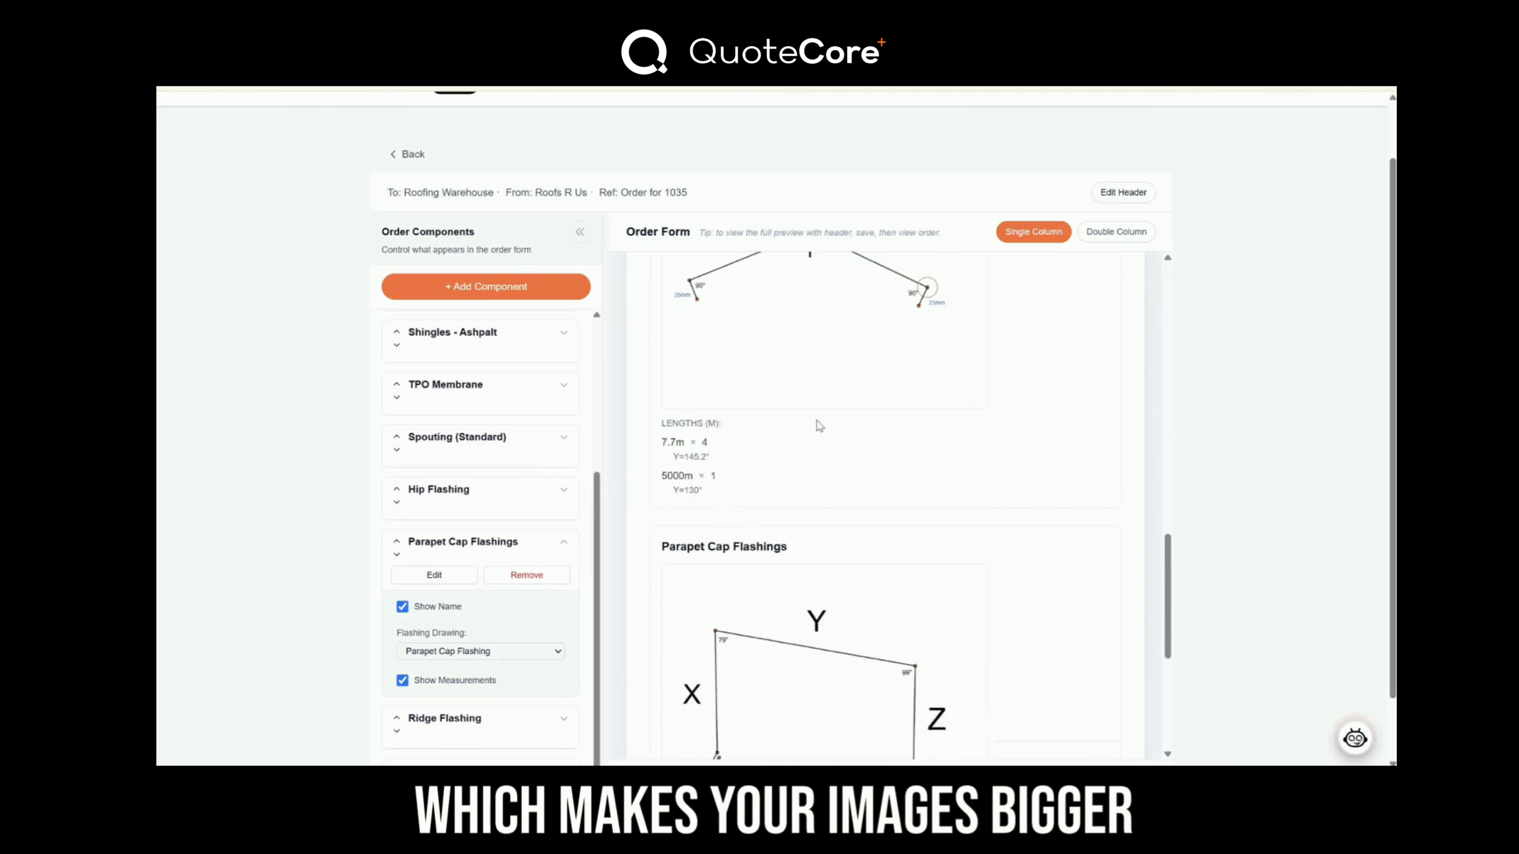
scroll(957, 428, up, 20)
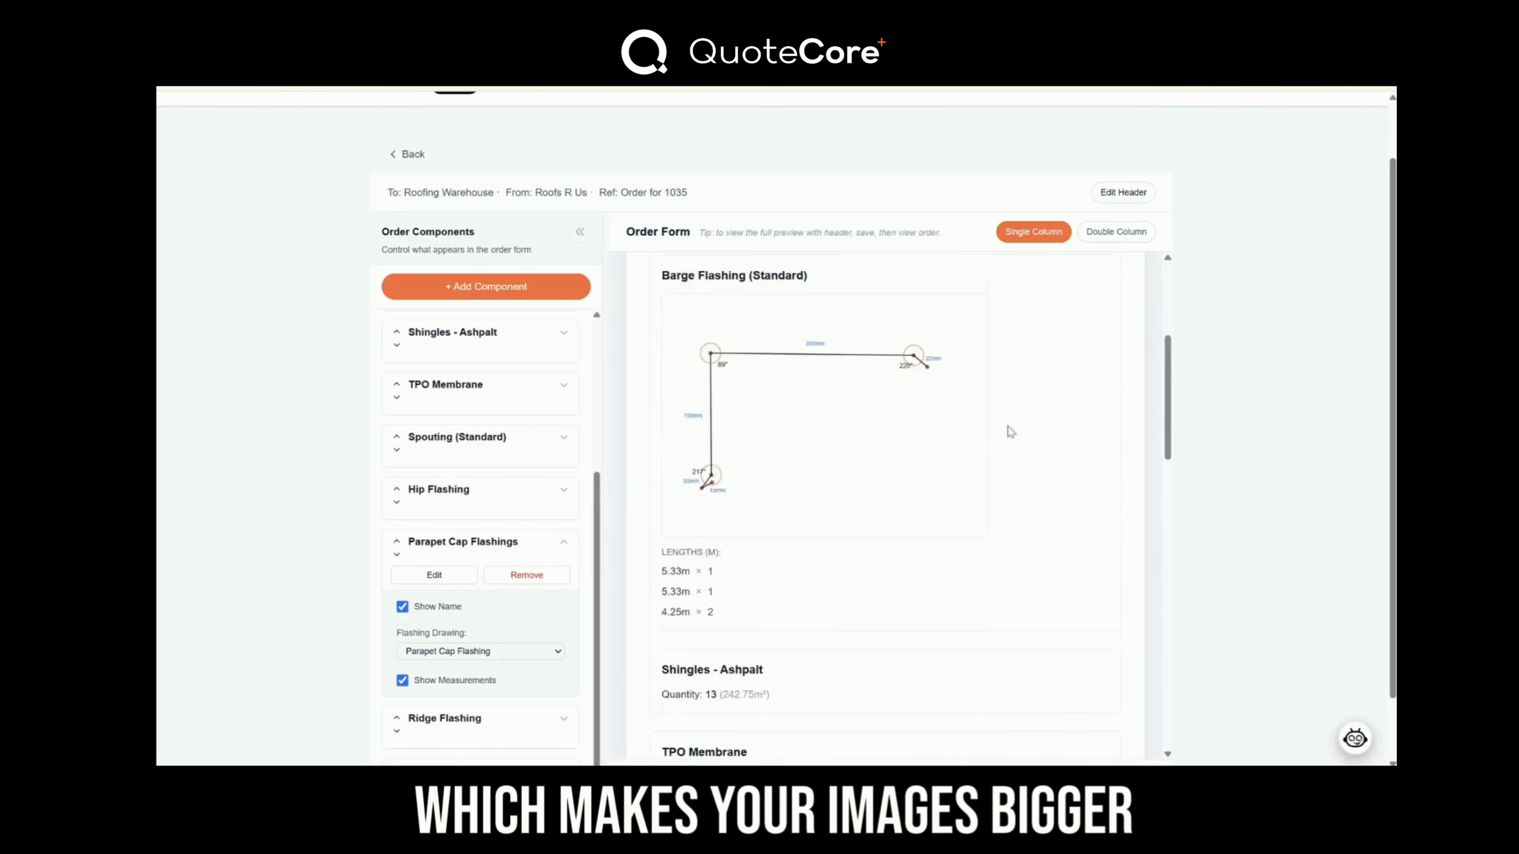
click(1116, 232)
scroll(335, 557, down, 2)
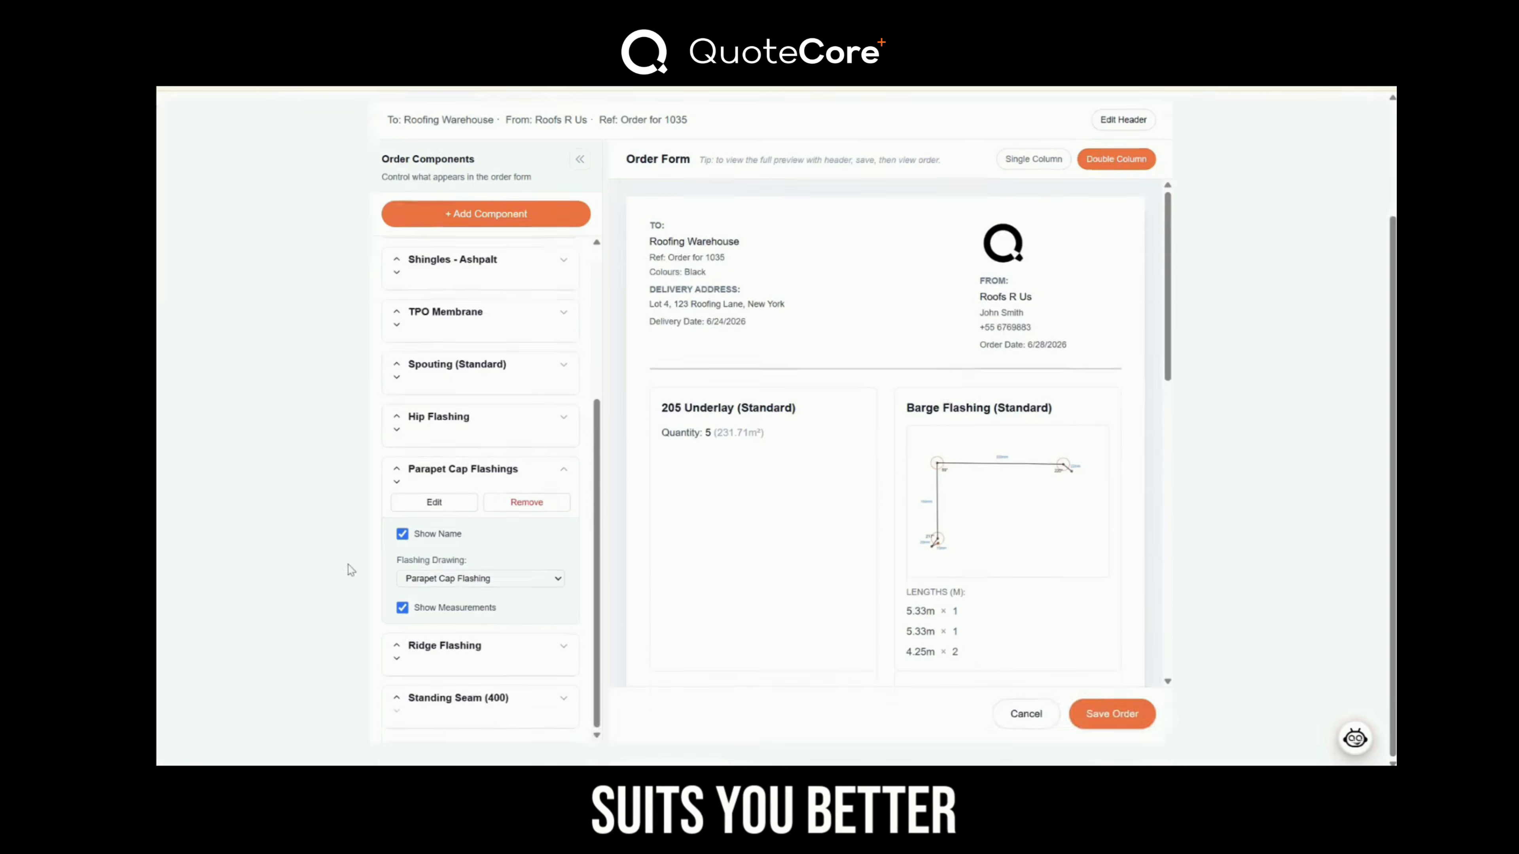
Save the order and open its preview from the recent Roofing Warehouse orders.
click(1136, 725)
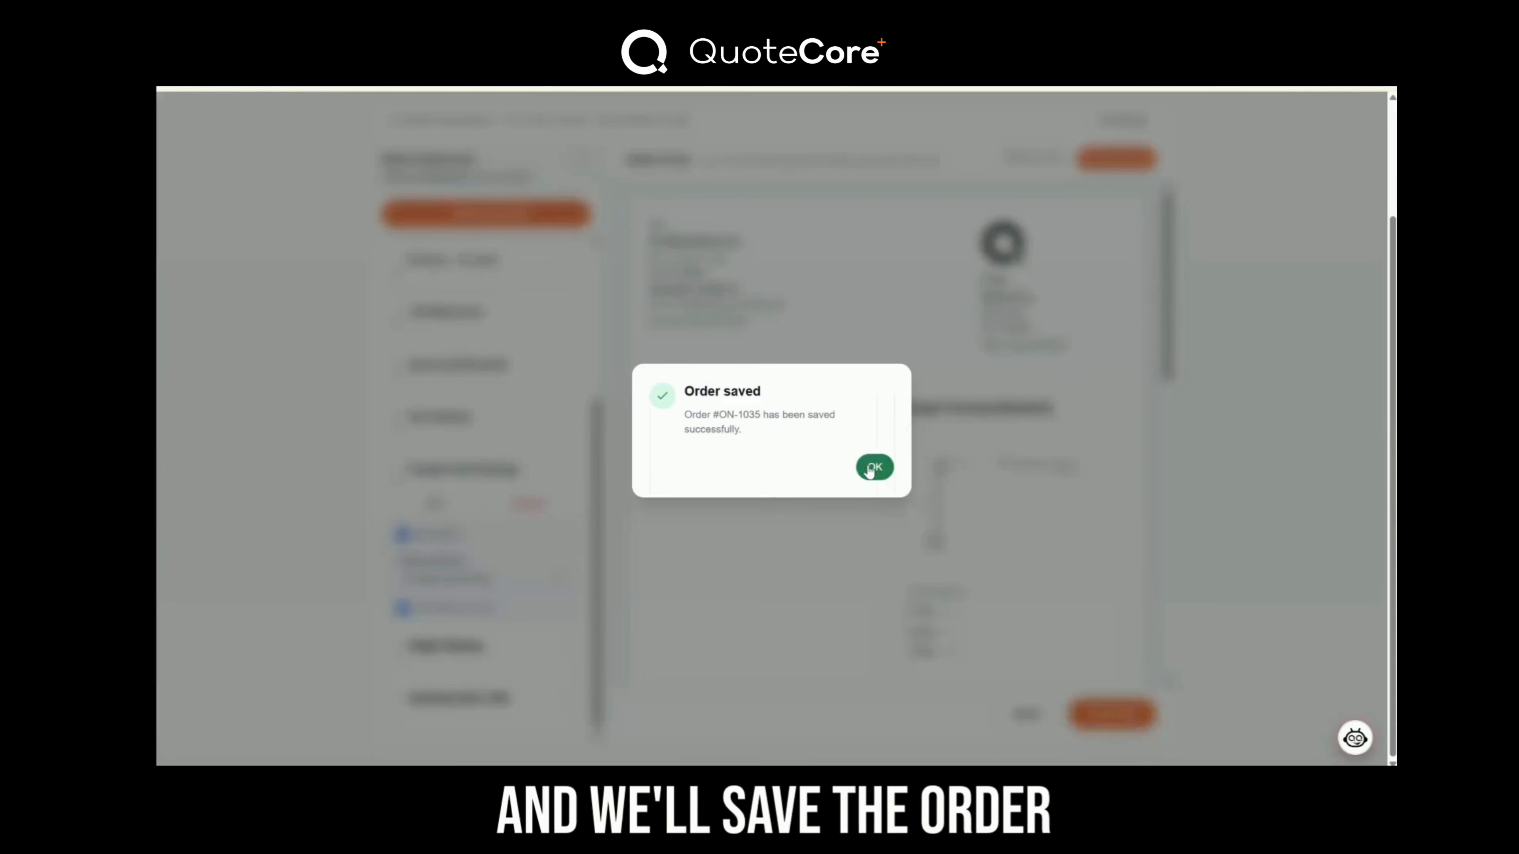
click(872, 465)
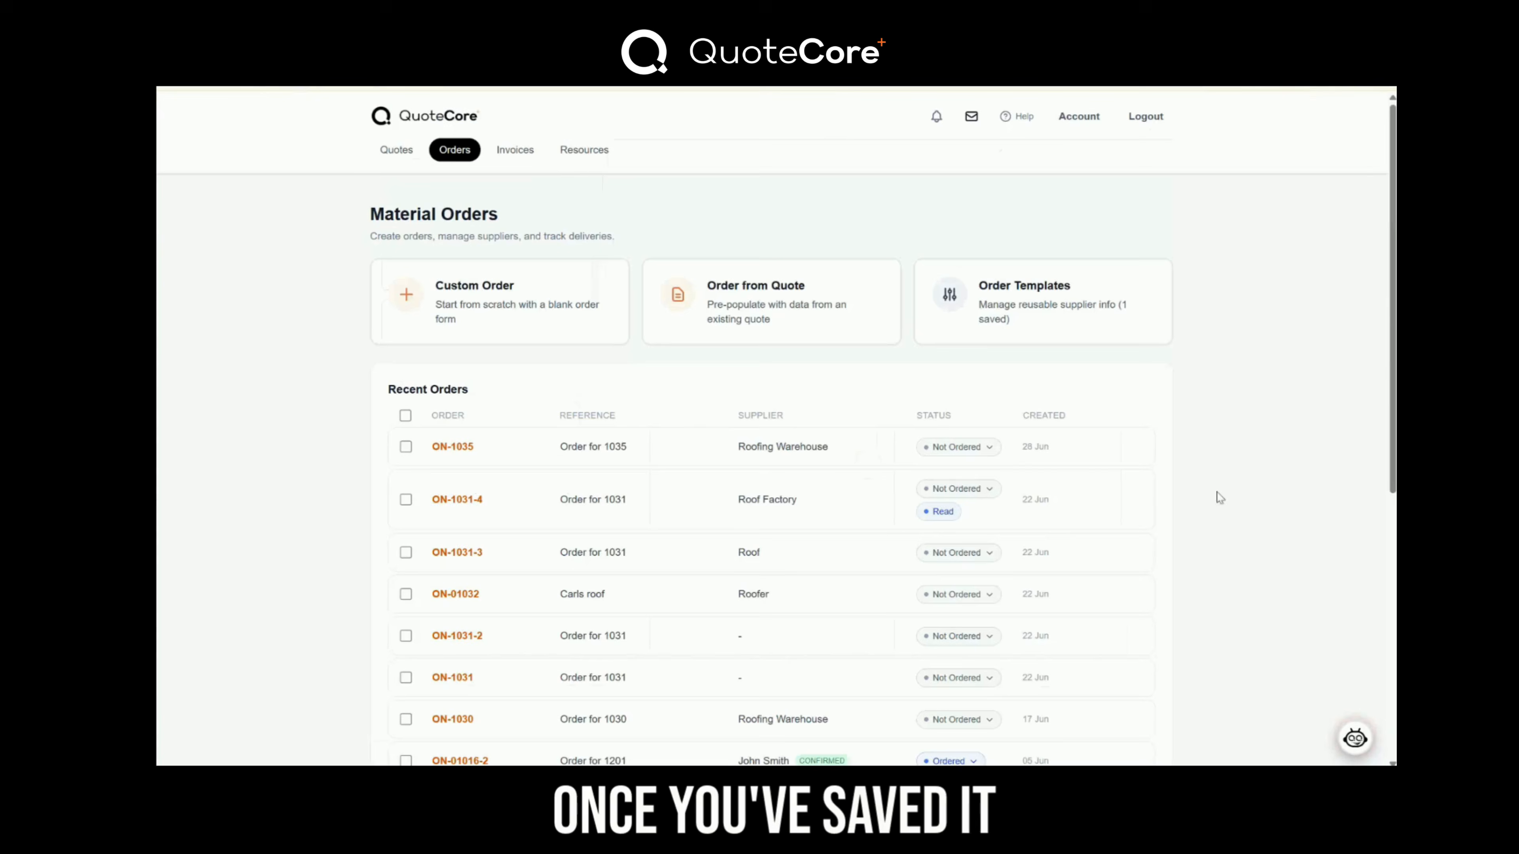
click(766, 446)
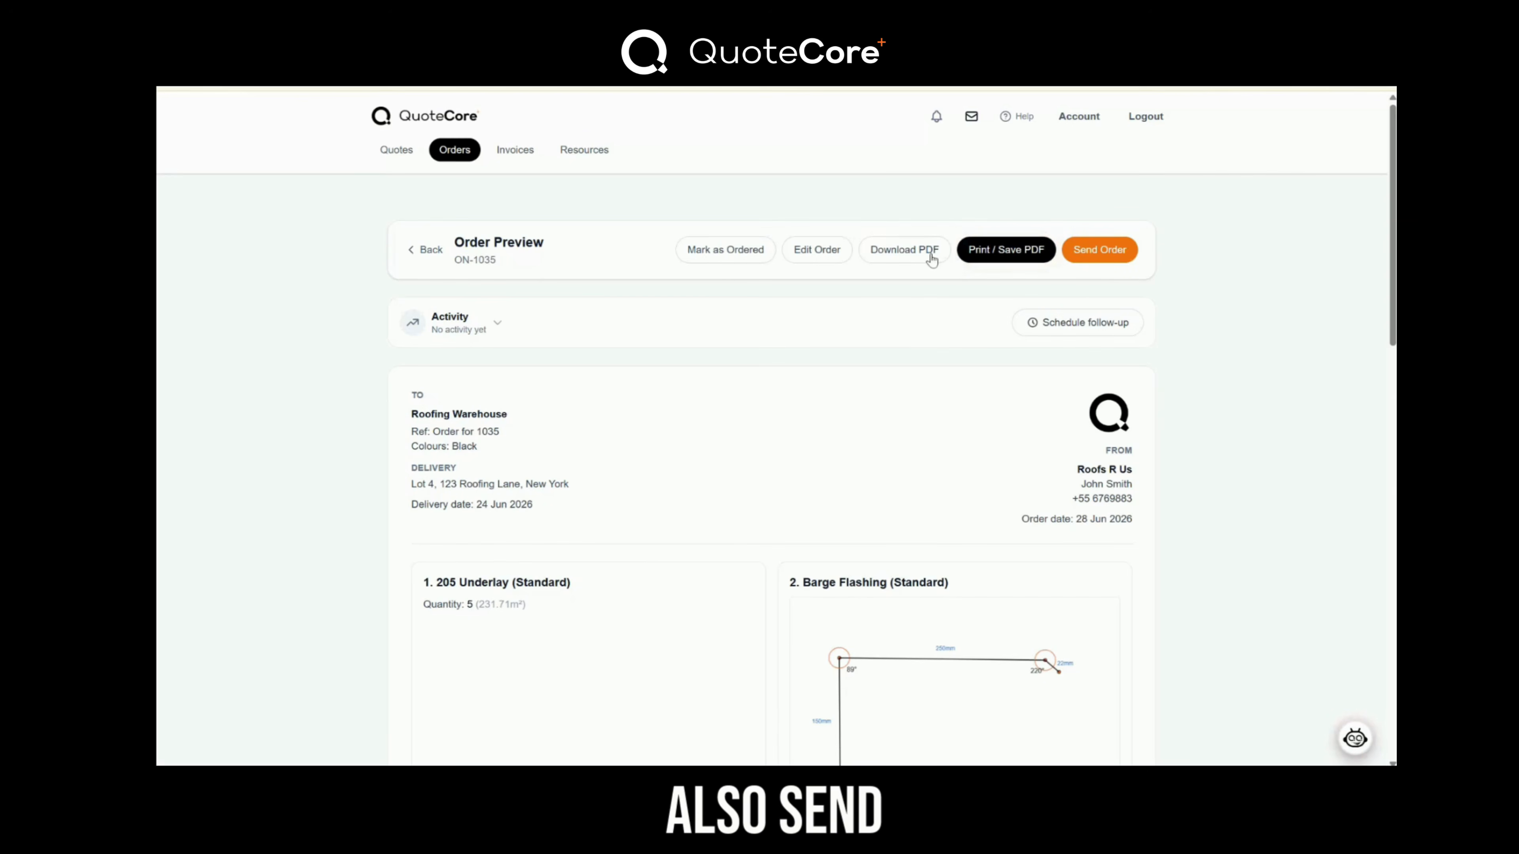
Choose to send the order by supplier link and copy the link's URL.
click(1084, 253)
click(776, 473)
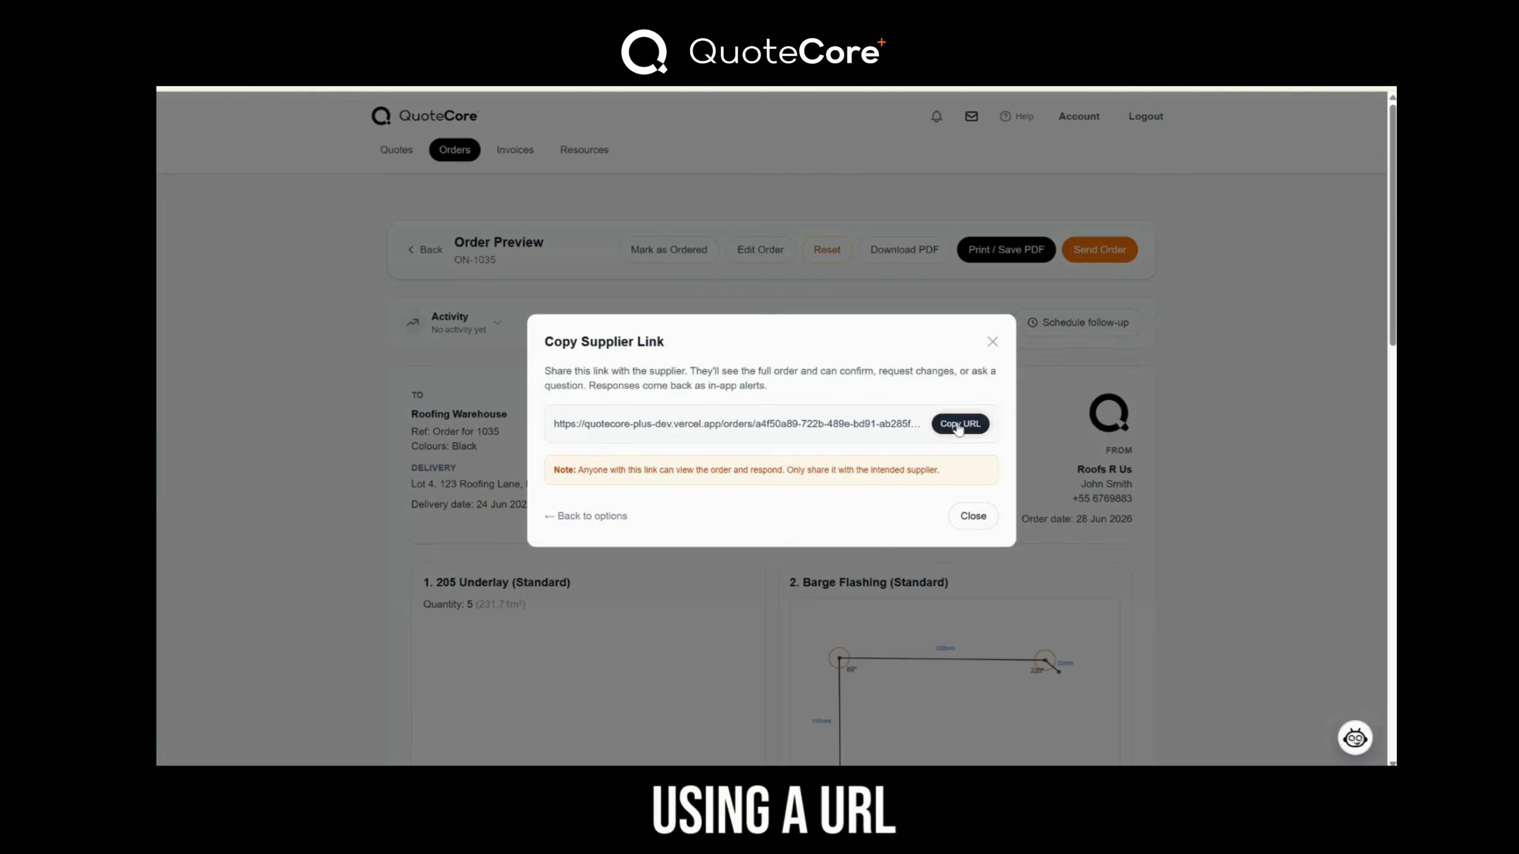
click(956, 427)
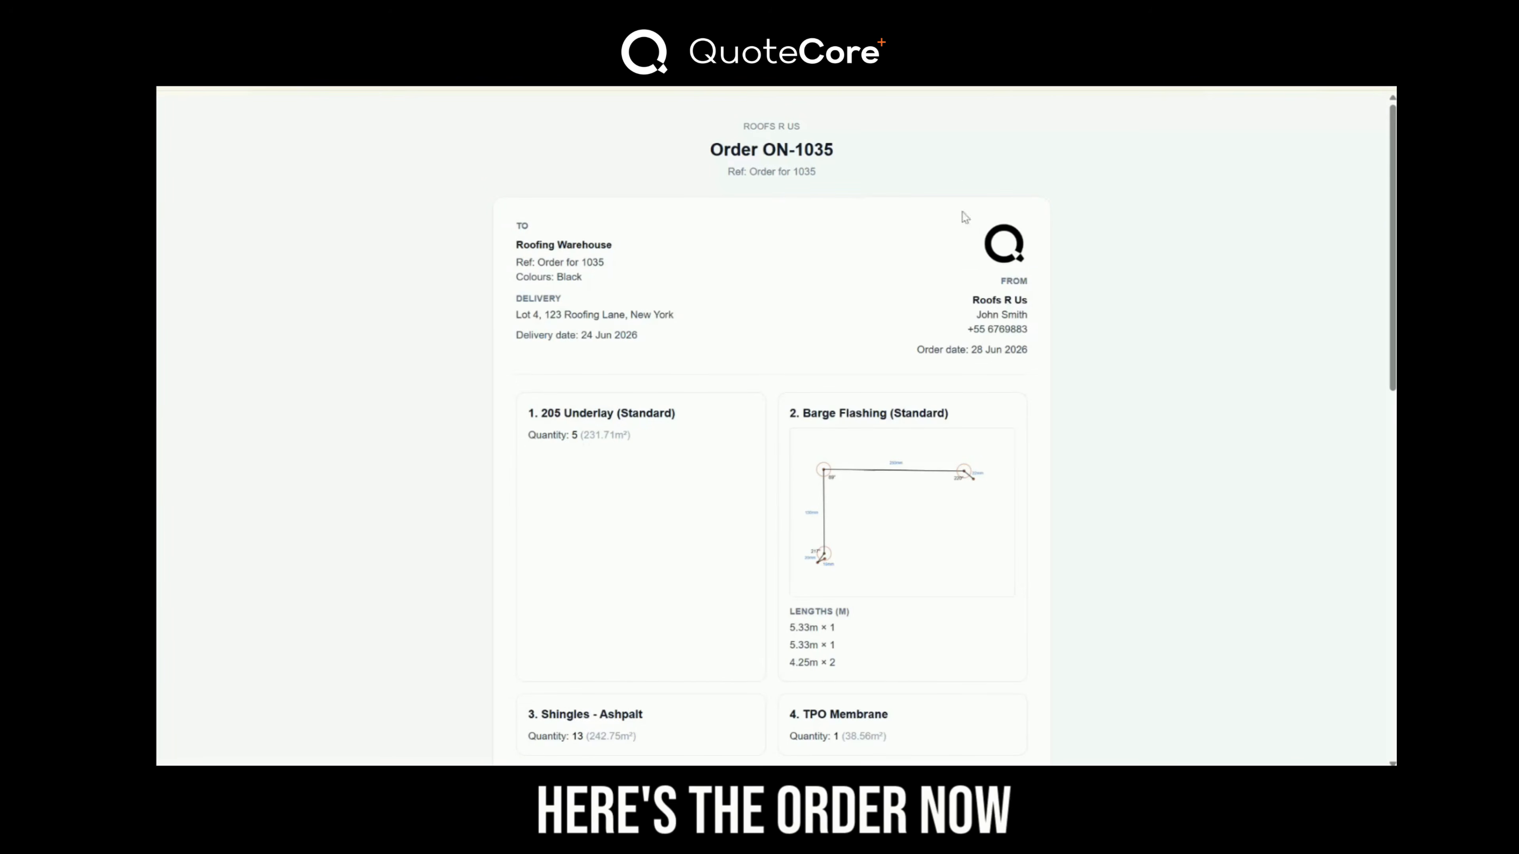
Review the items on the supplier's order page down to the response options and open the information request form.
scroll(777, 359, down, 2)
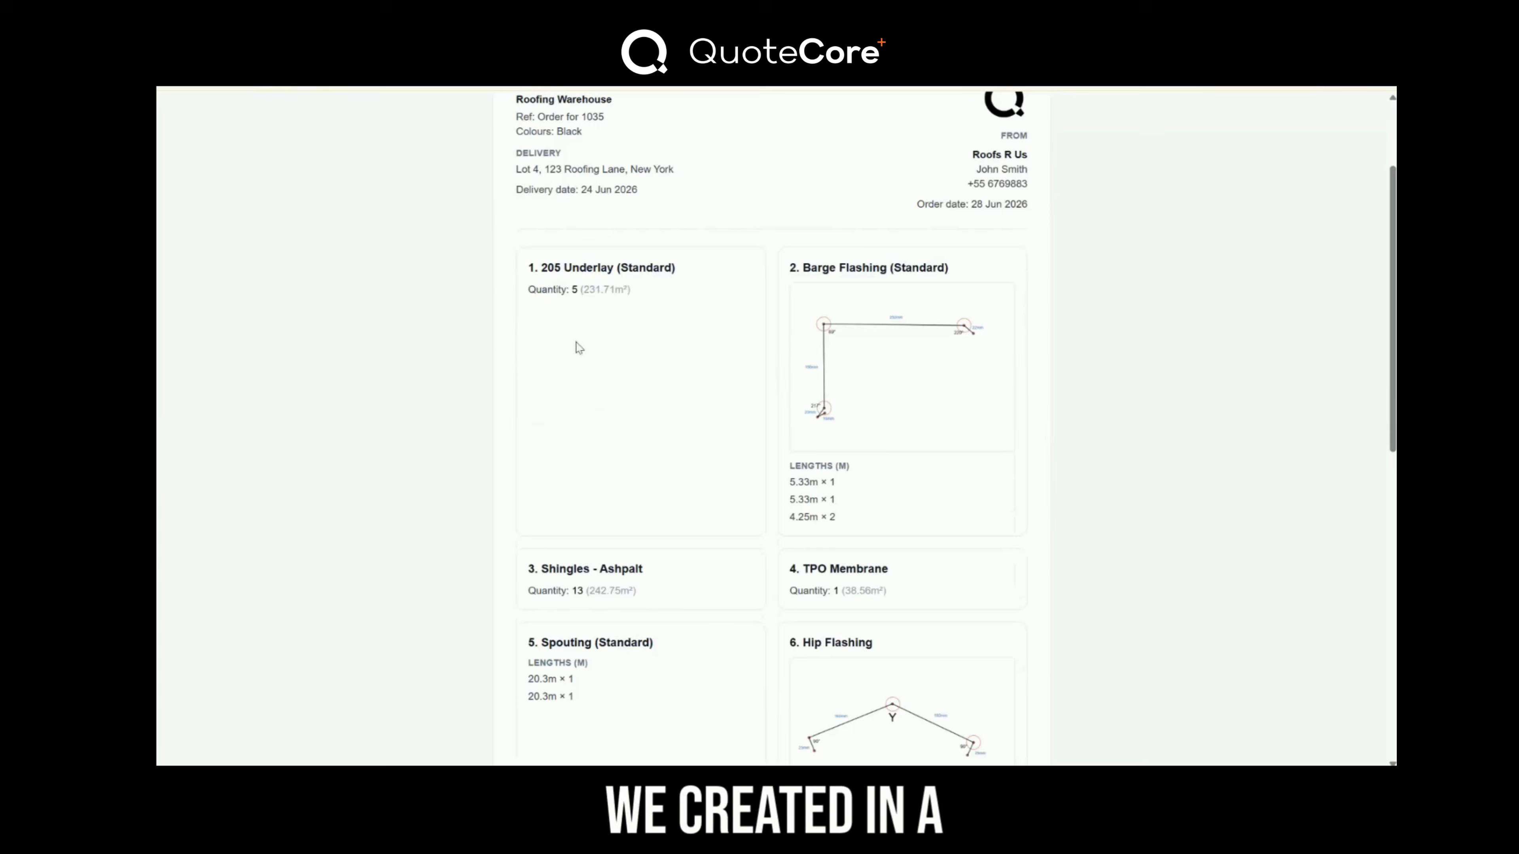
scroll(765, 346, down, 1)
scroll(511, 471, down, 7)
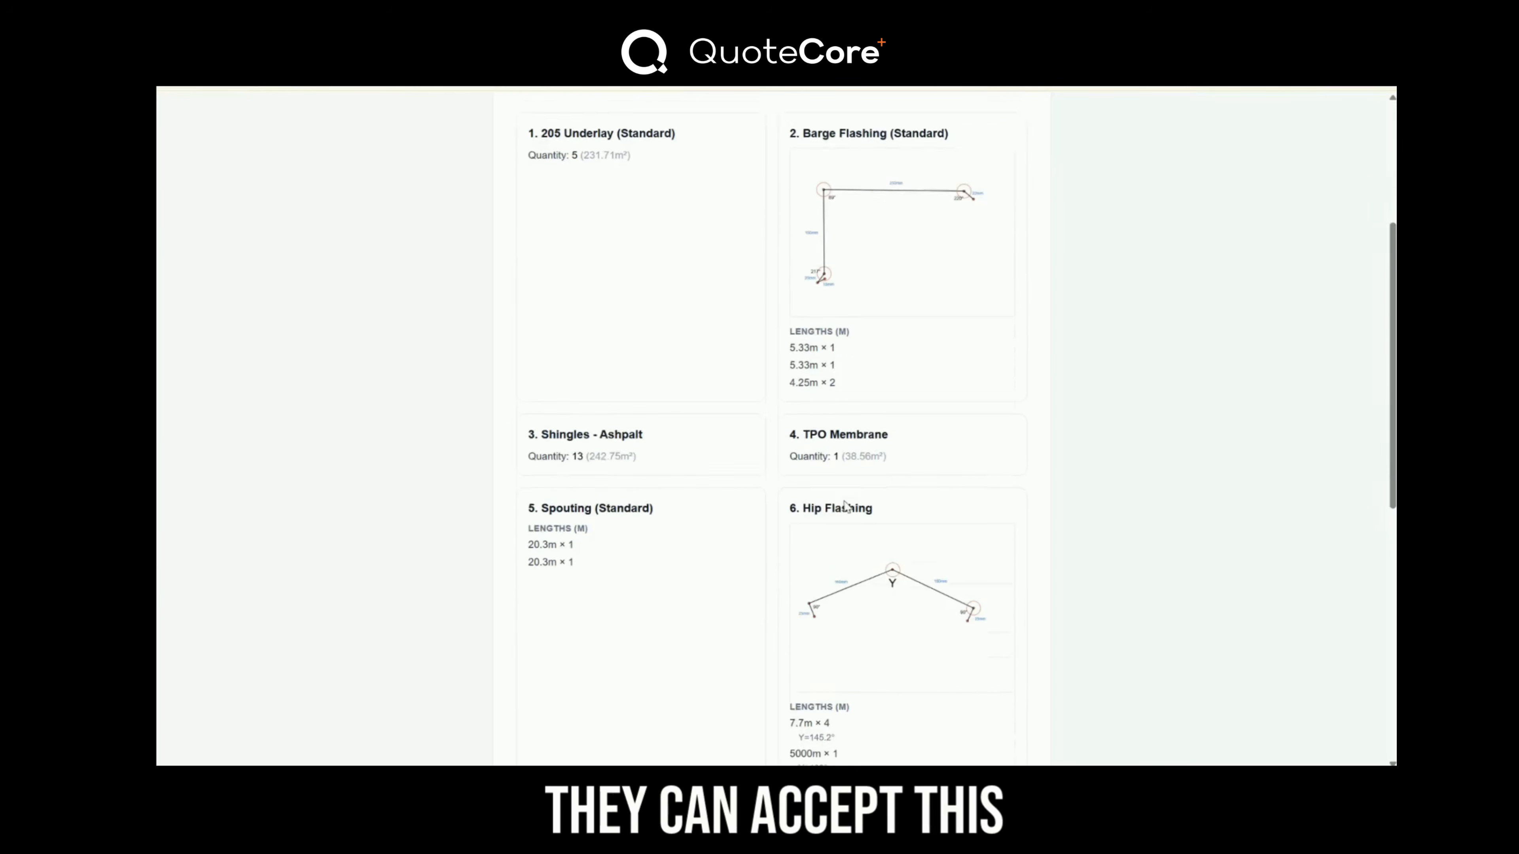
scroll(512, 471, down, 2)
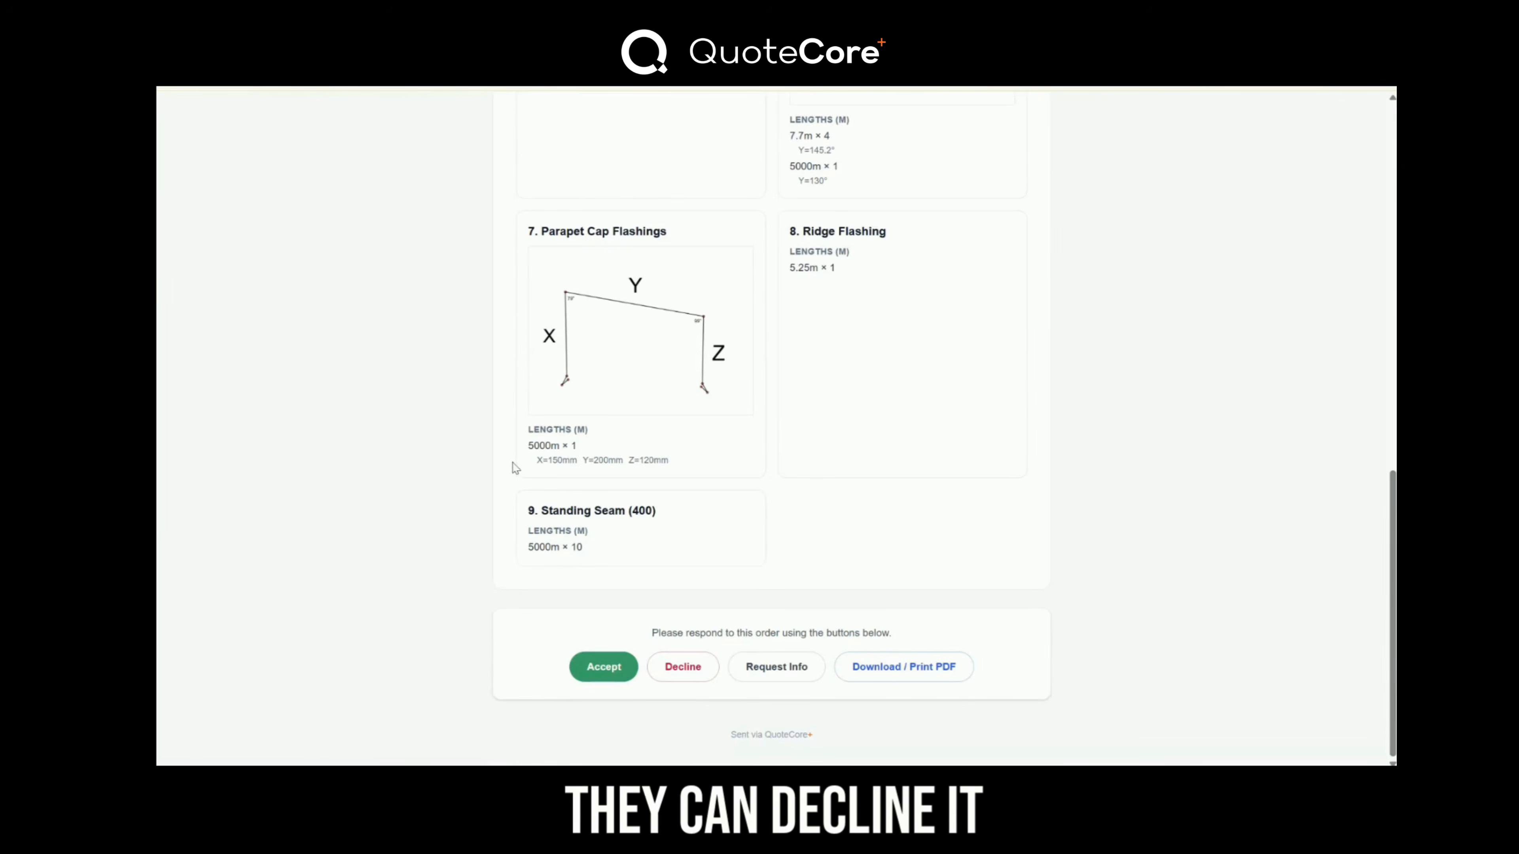
click(779, 682)
scroll(968, 515, down, 2)
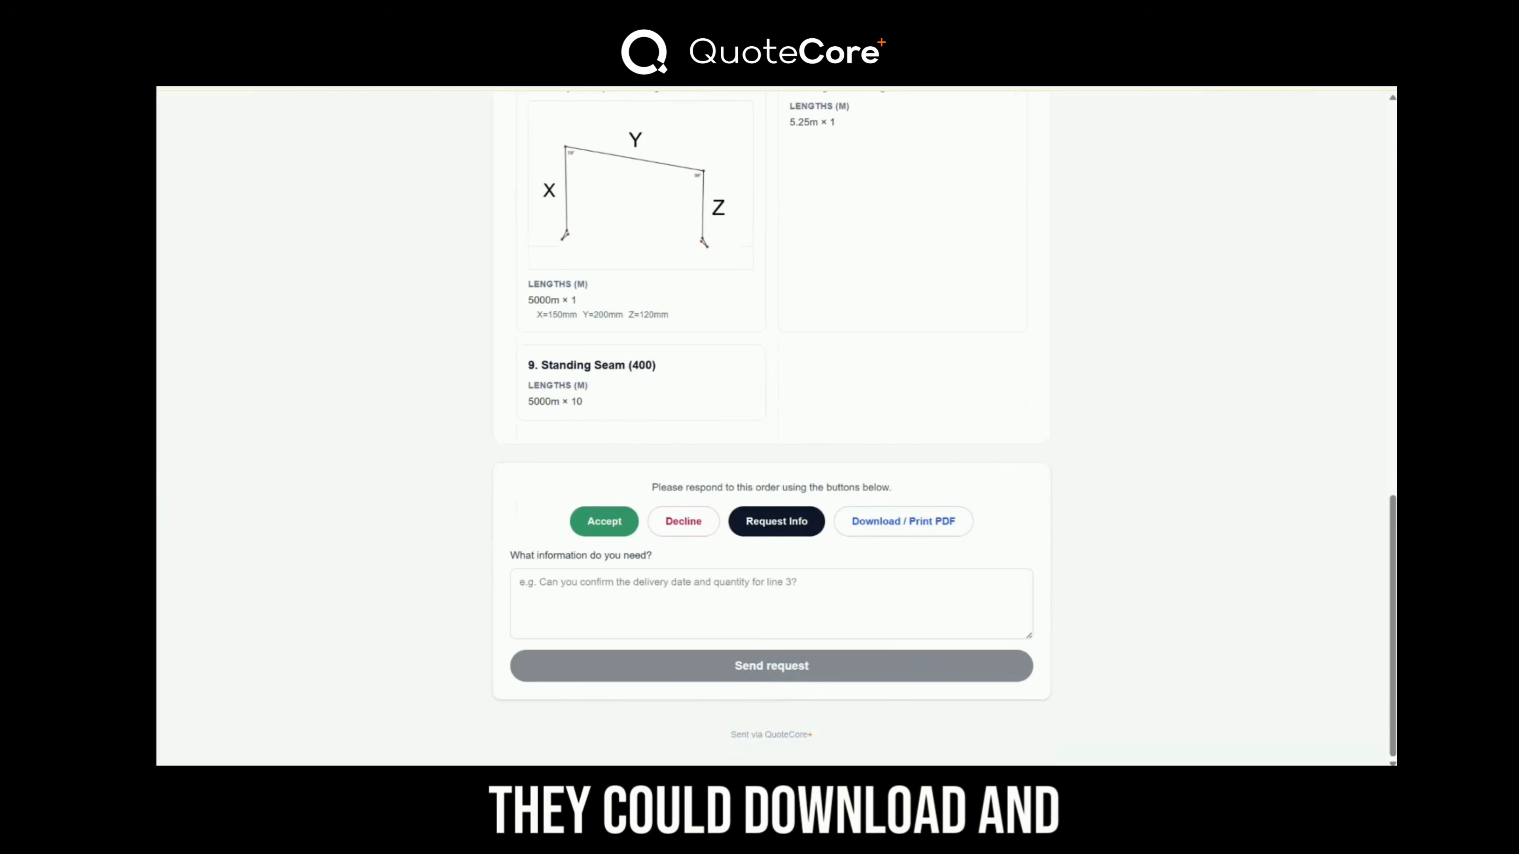
Open the order's PDF print preview, check how the items fit its pages, and close it without printing.
click(942, 524)
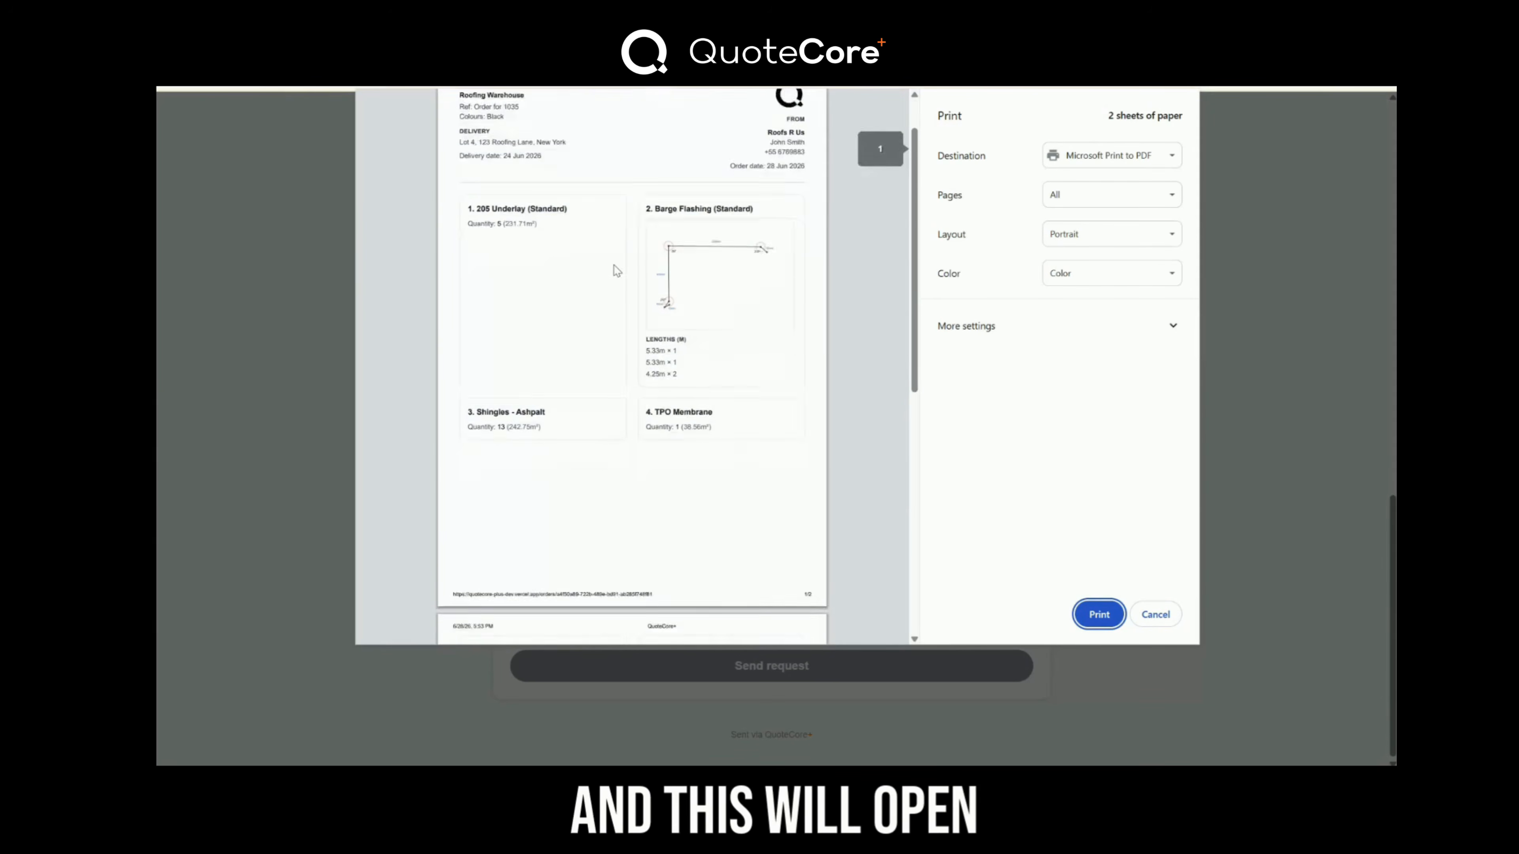
scroll(617, 271, down, 3)
scroll(610, 335, down, 2)
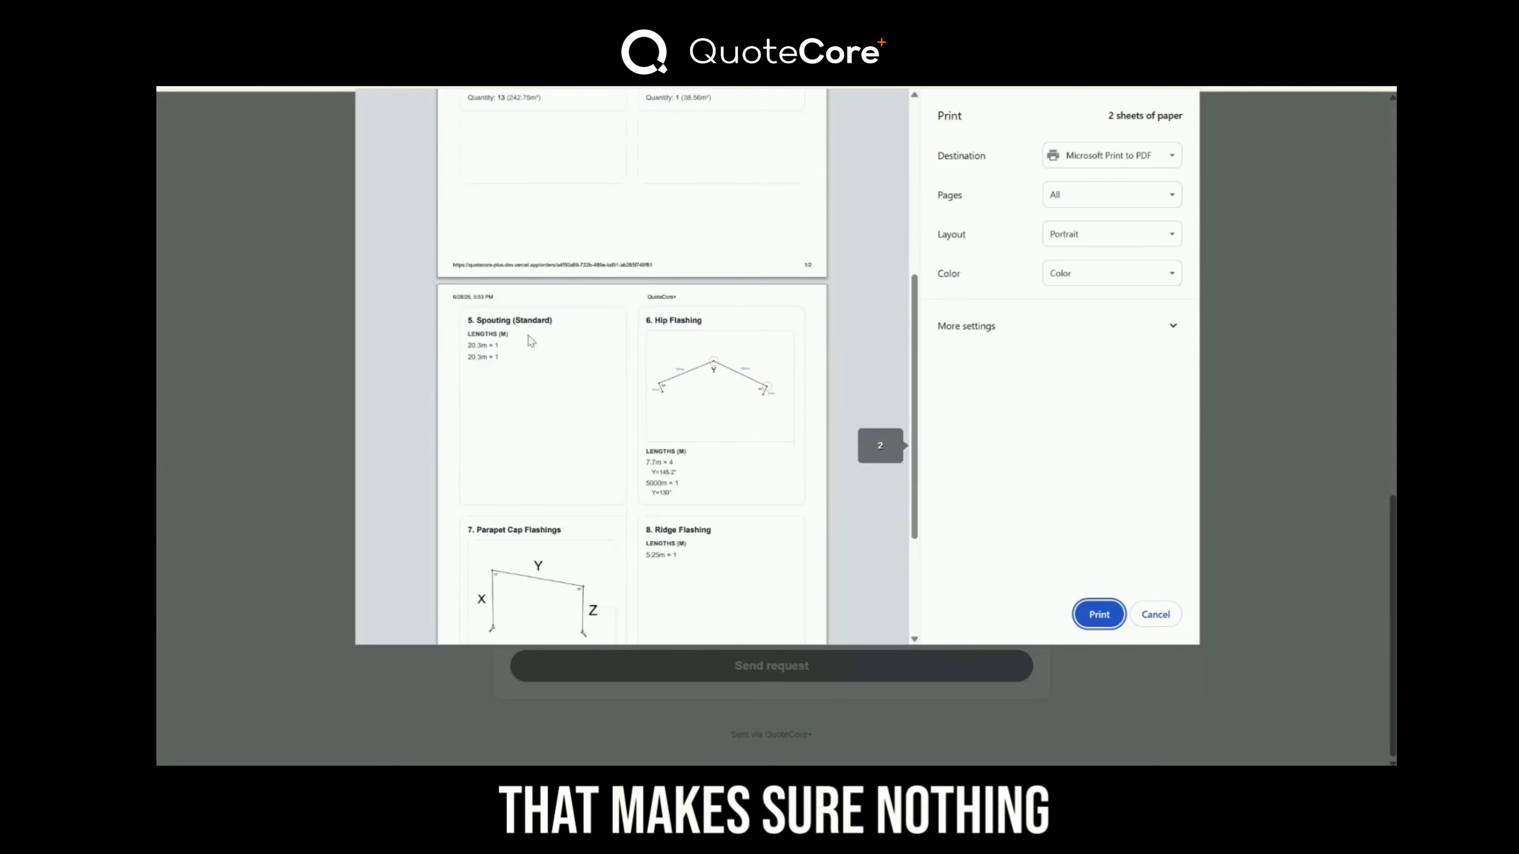
scroll(531, 341, down, 3)
scroll(625, 511, up, 6)
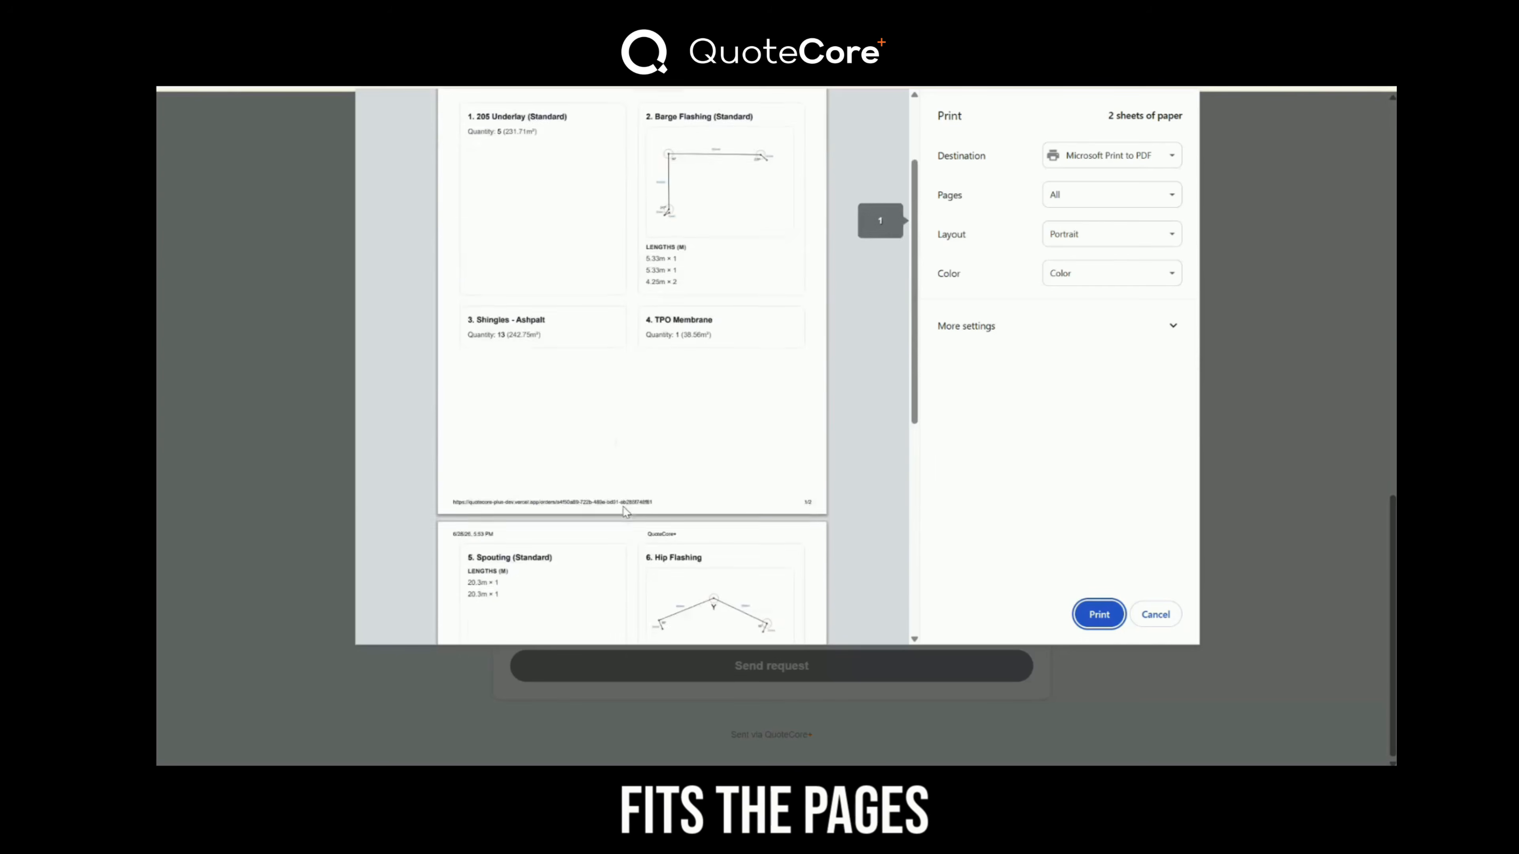
scroll(625, 512, up, 2)
click(1156, 615)
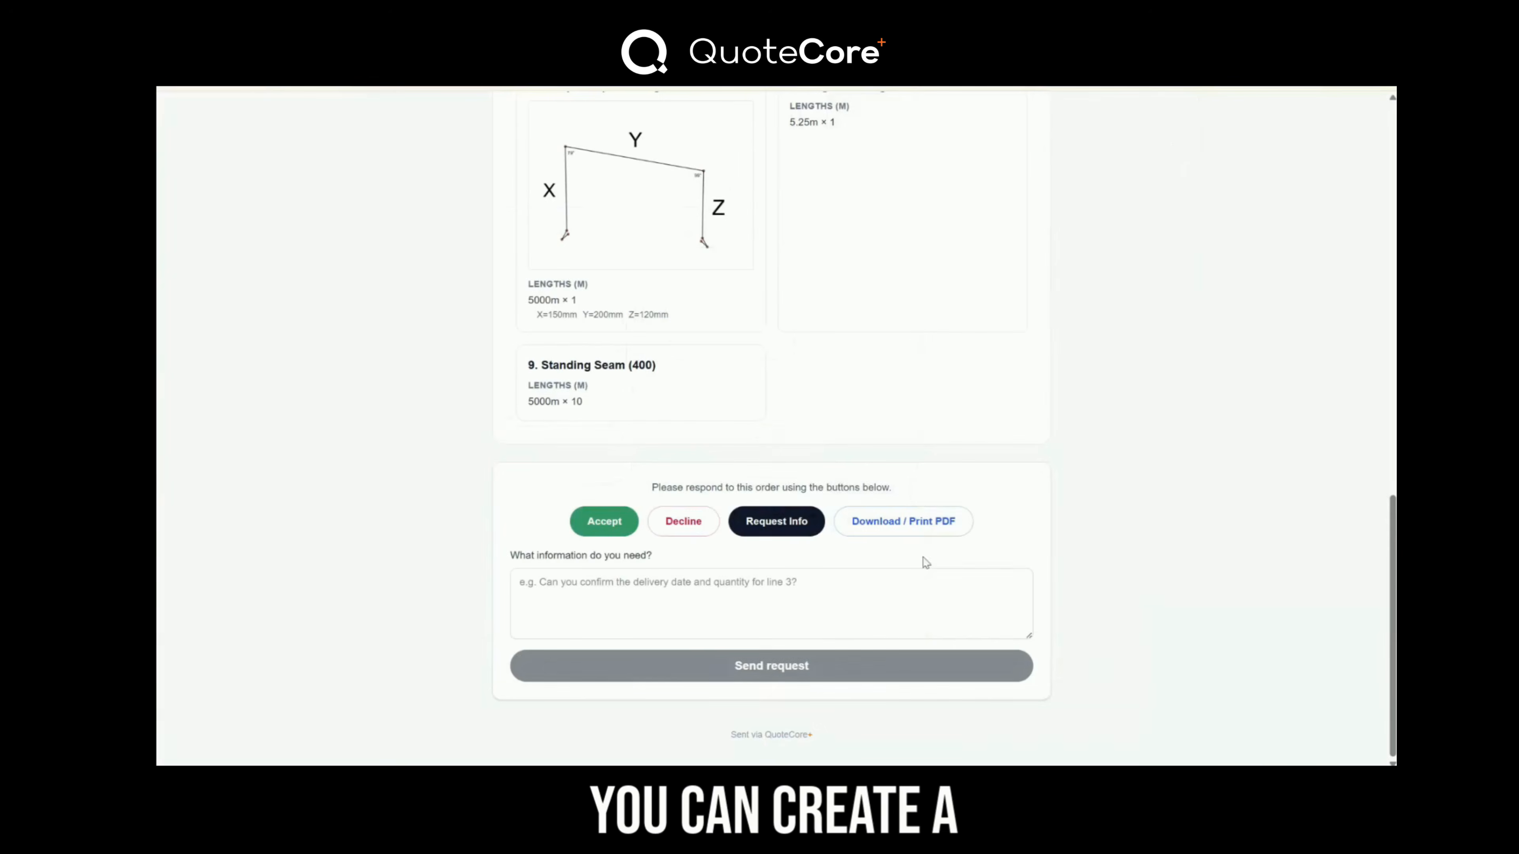
scroll(1092, 553, up, 5)
scroll(1061, 312, up, 10)
scroll(896, 282, down, 15)
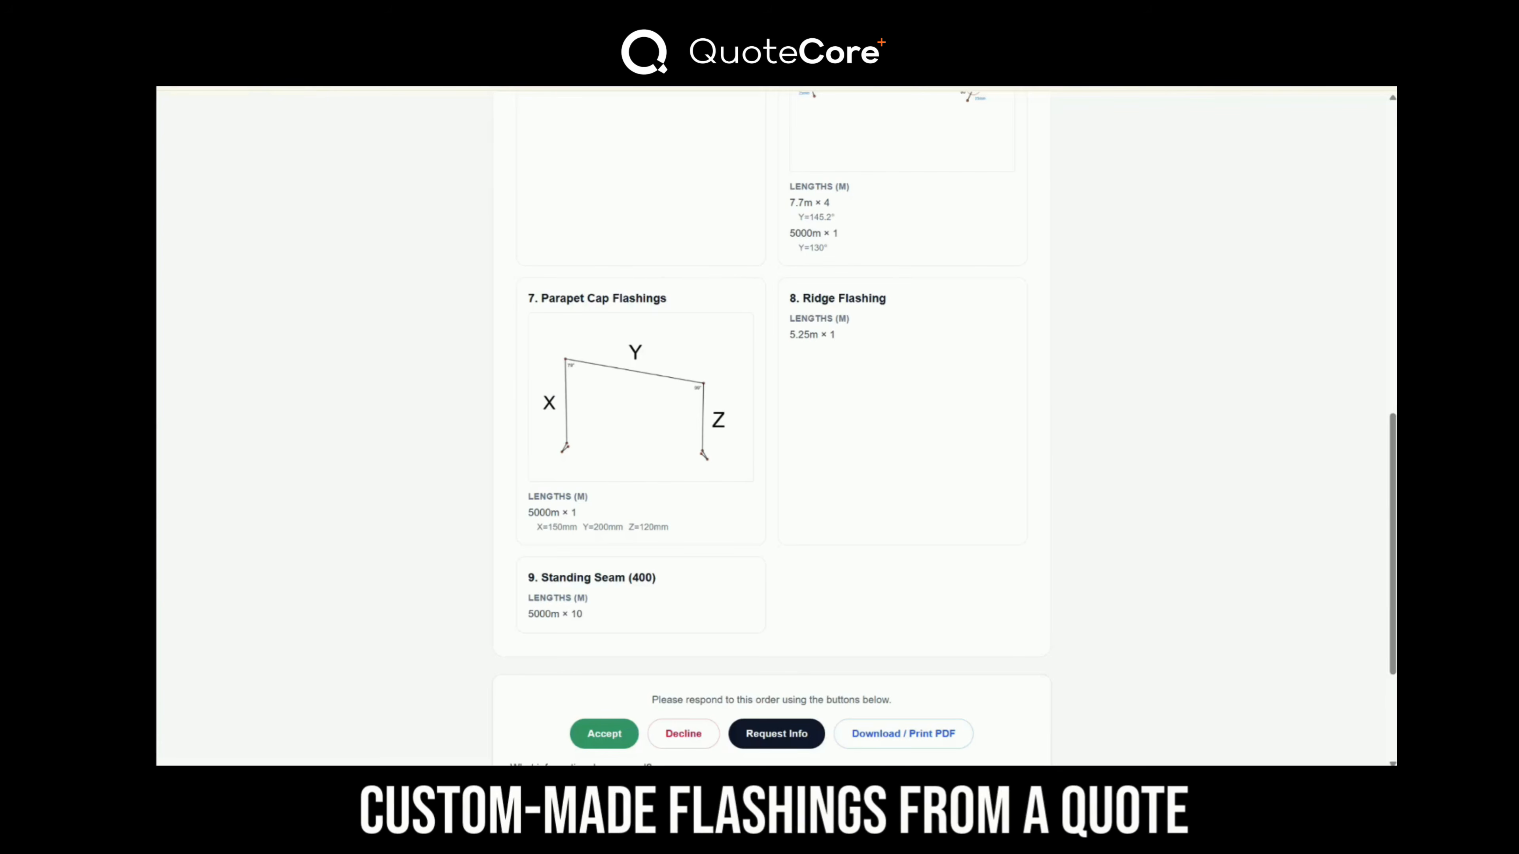